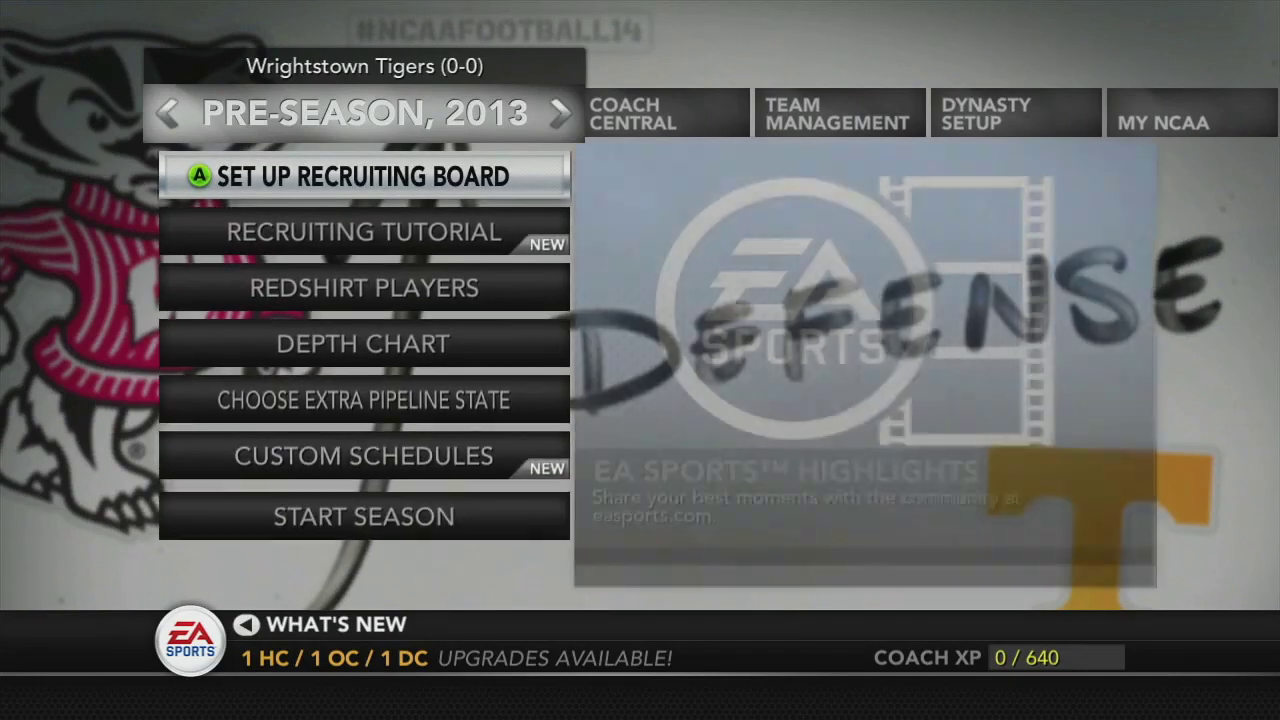
Save the dynasty from Dynasty Setup, overwriting the existing VID file on the hard drive.
key(Left)
key(Left)
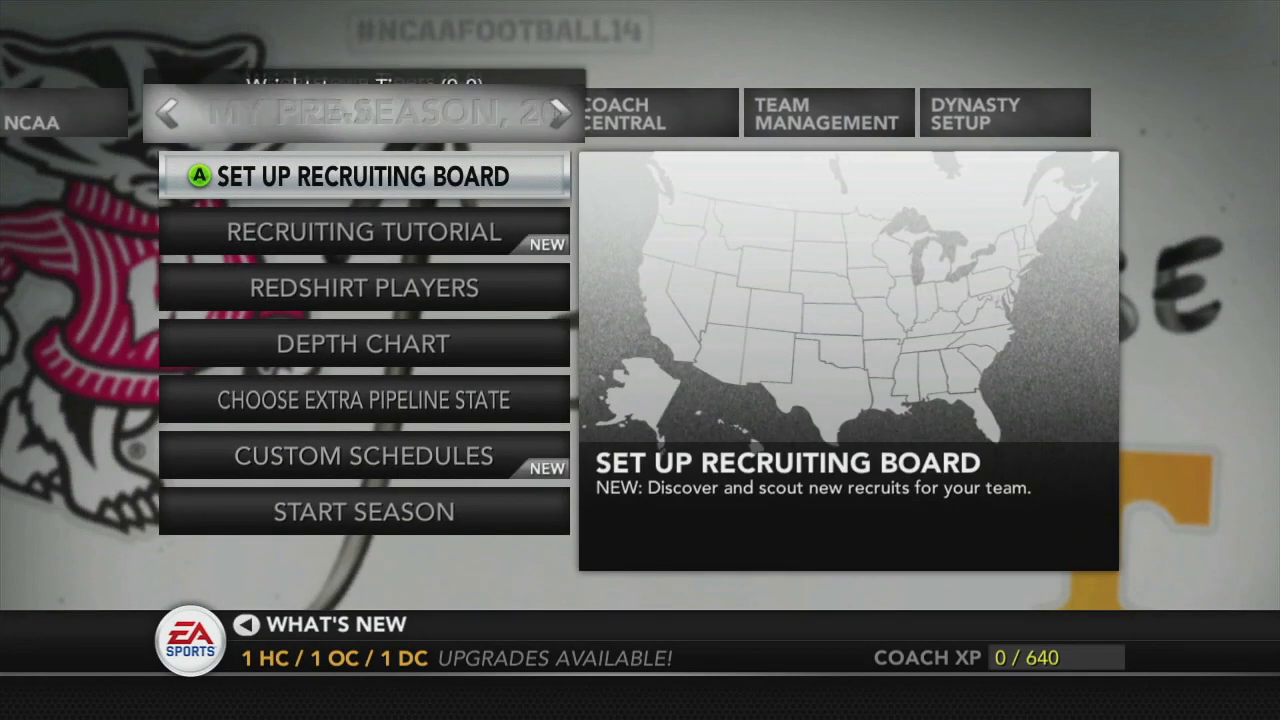
key(Down)
key(Down)
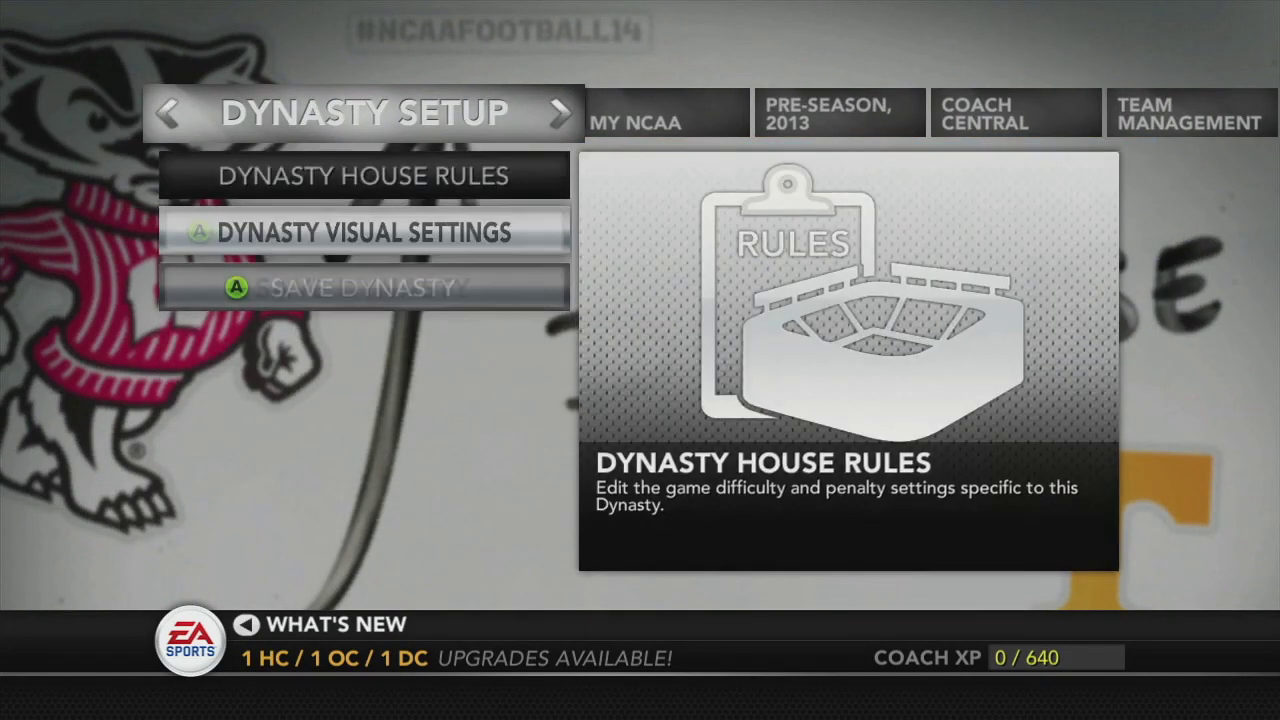
key(Return)
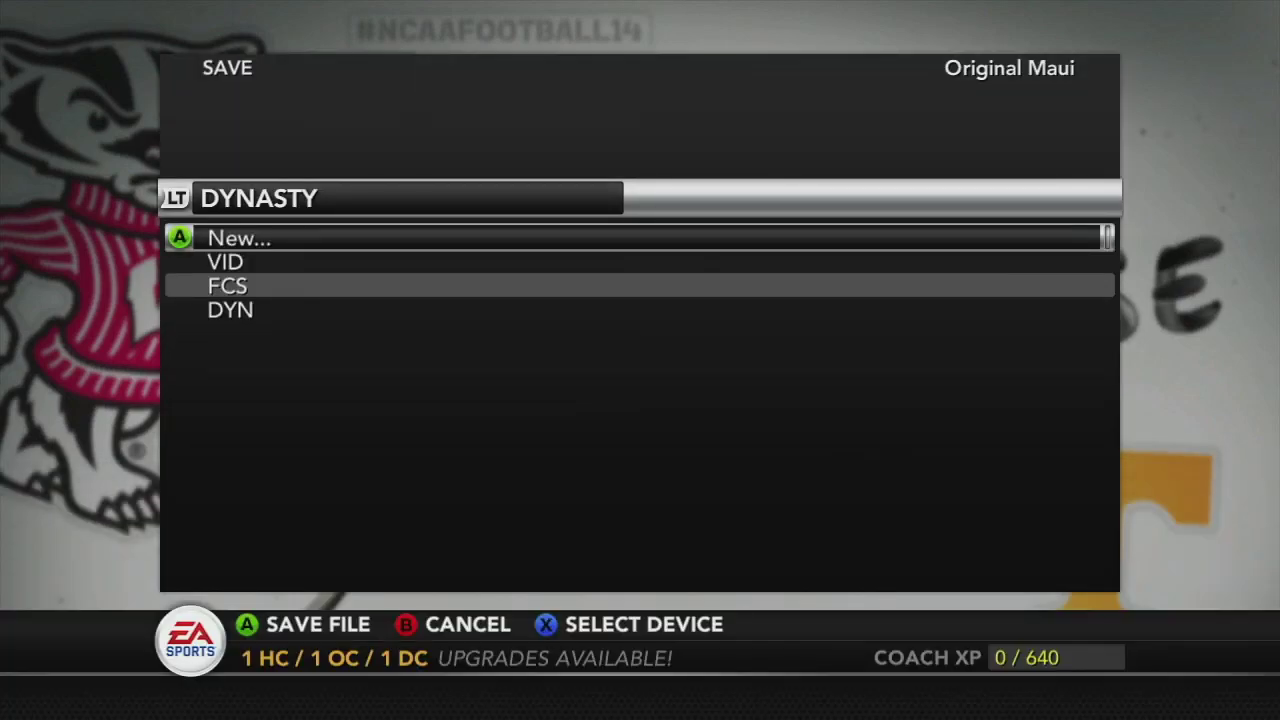
key(Down)
key(Return)
key(Down)
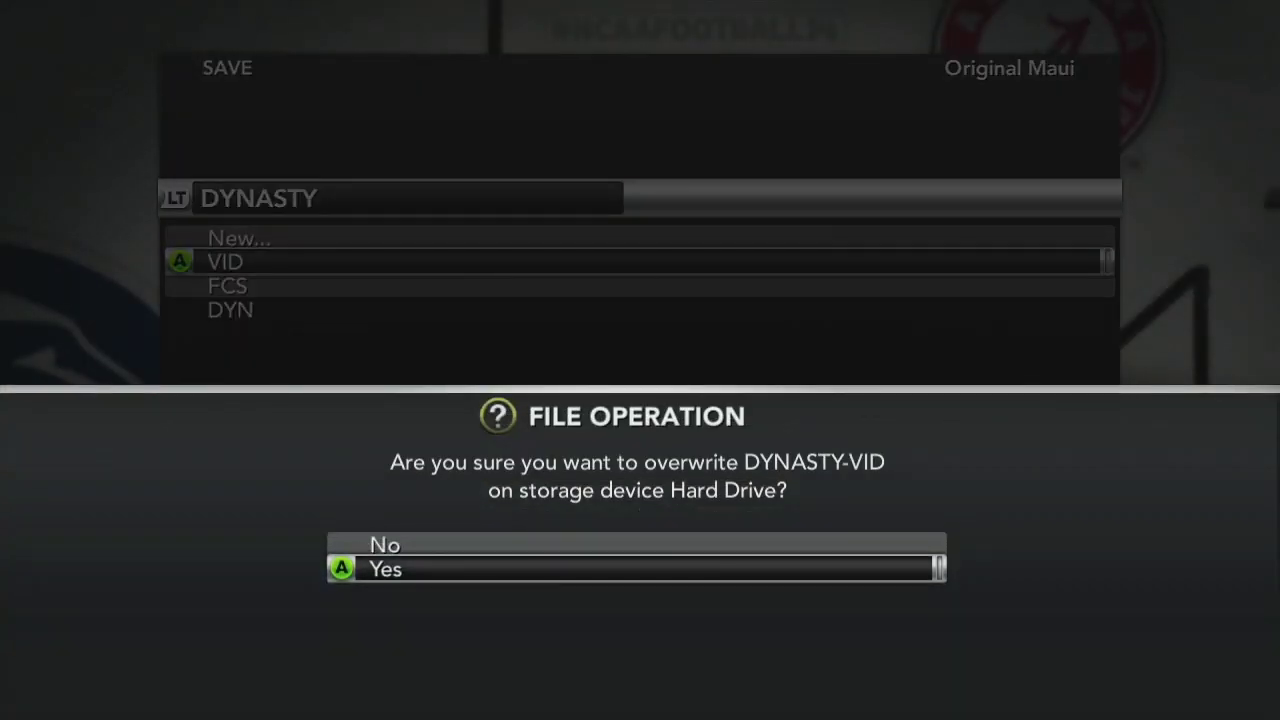
key(Return)
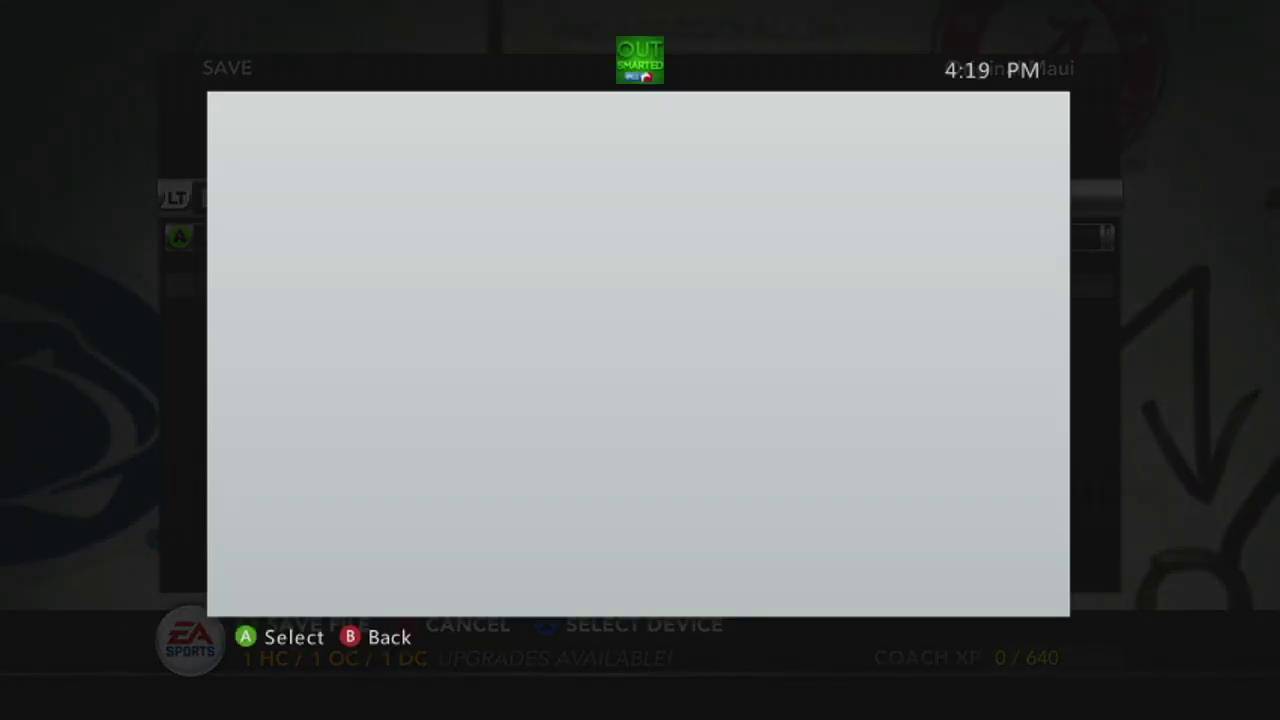
Switch the save location to the USB storage device, save the dynasty there as a new file named VID, and leave the save screen.
key(Down)
key(Return)
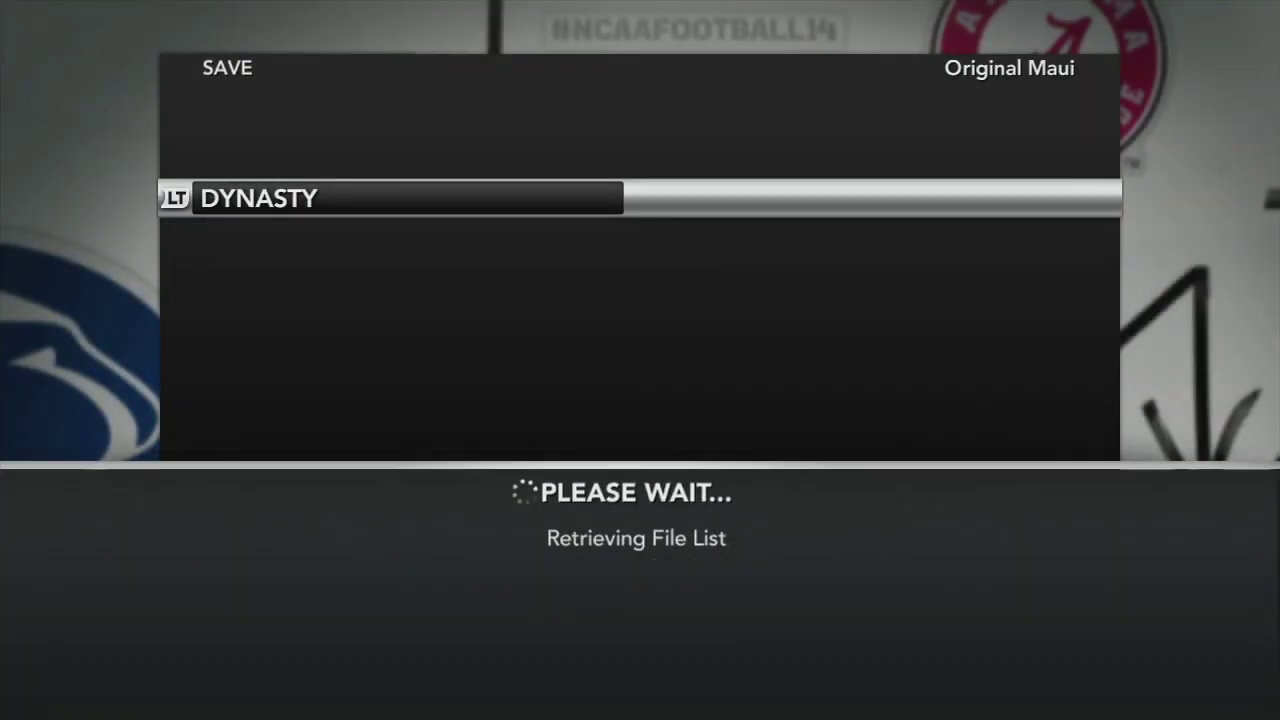
key(Return)
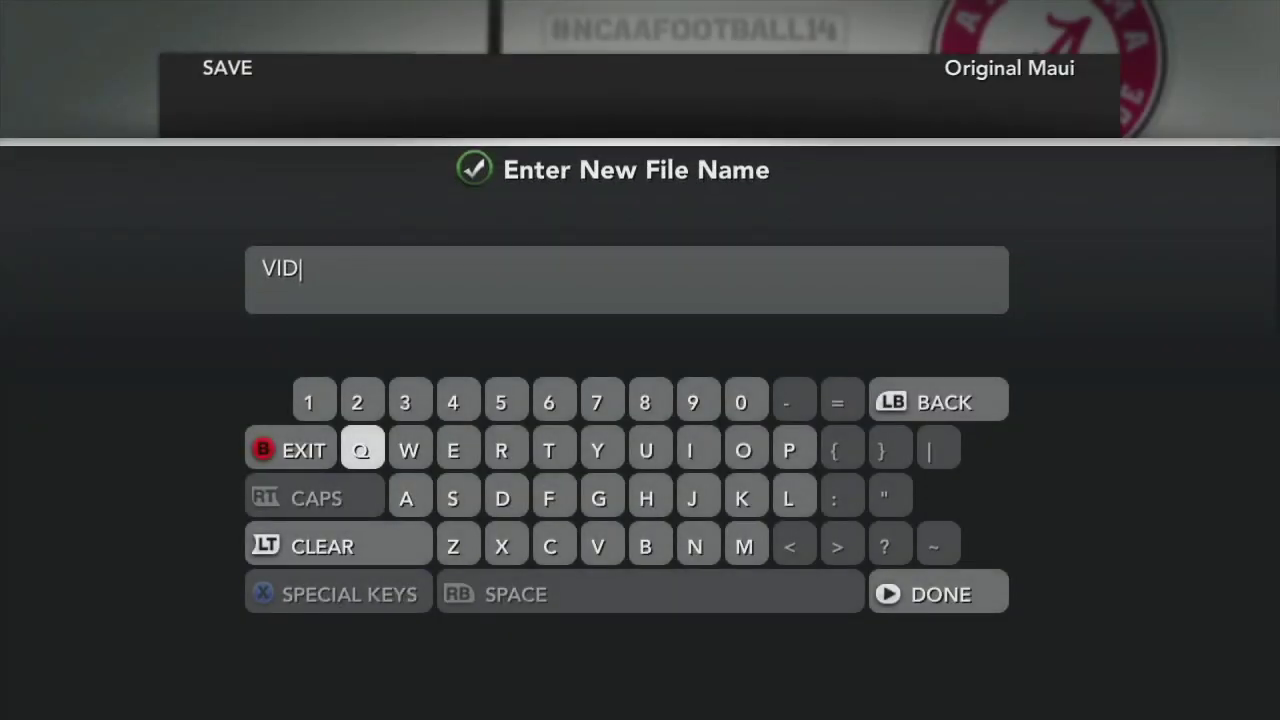
key(Return)
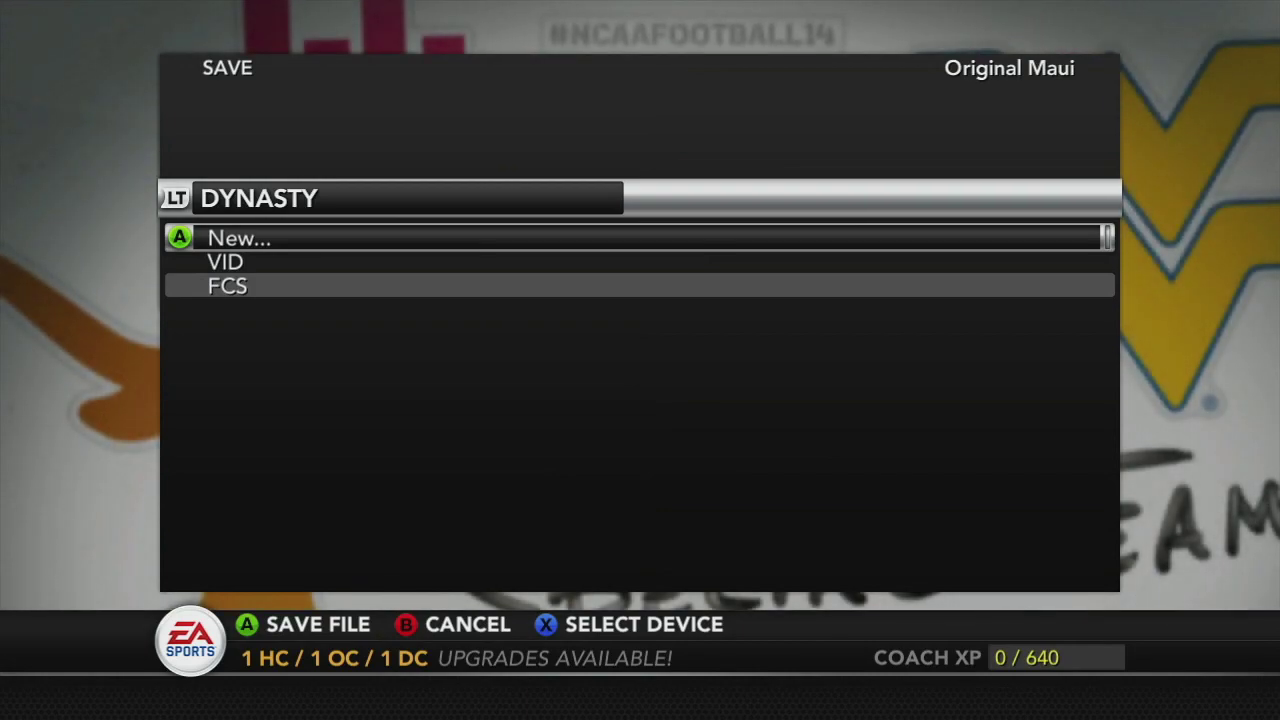
key(Escape)
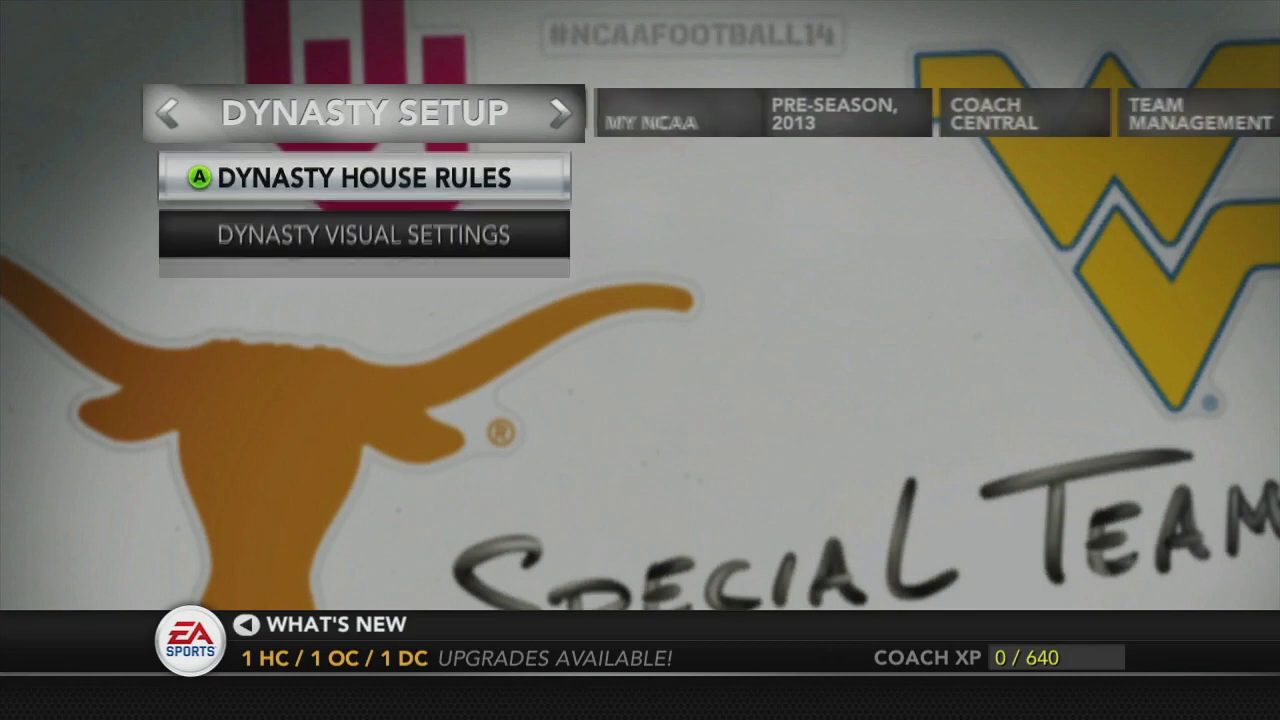
key(Right)
key(Right)
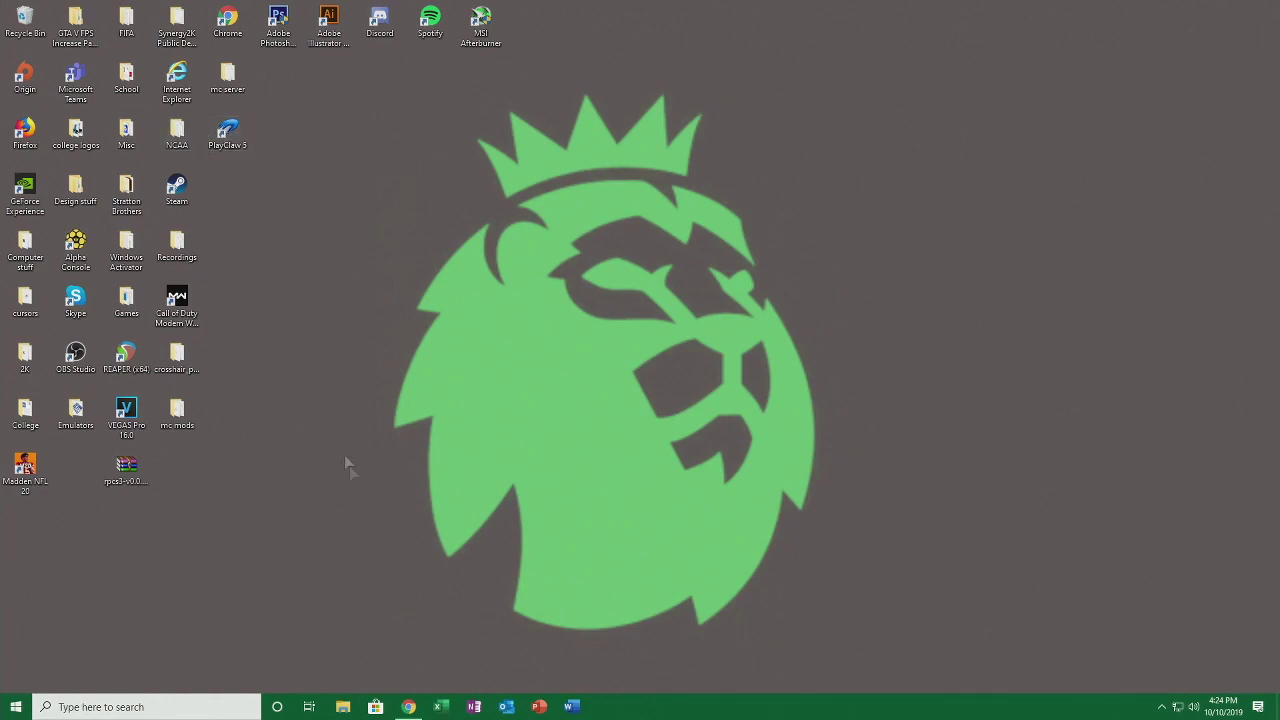
Switch to Modio by launching it from the desktop NCAA folder and allow it to make changes to the device.
click(343, 707)
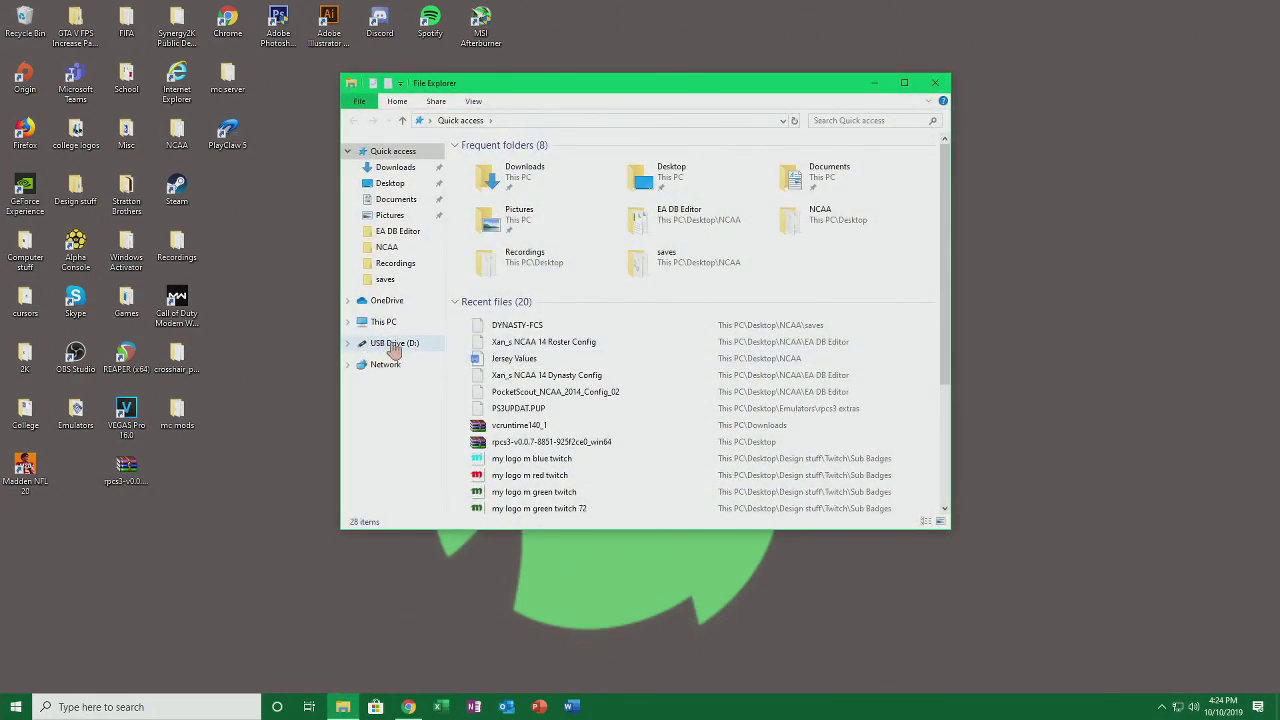
click(934, 82)
double_click(177, 133)
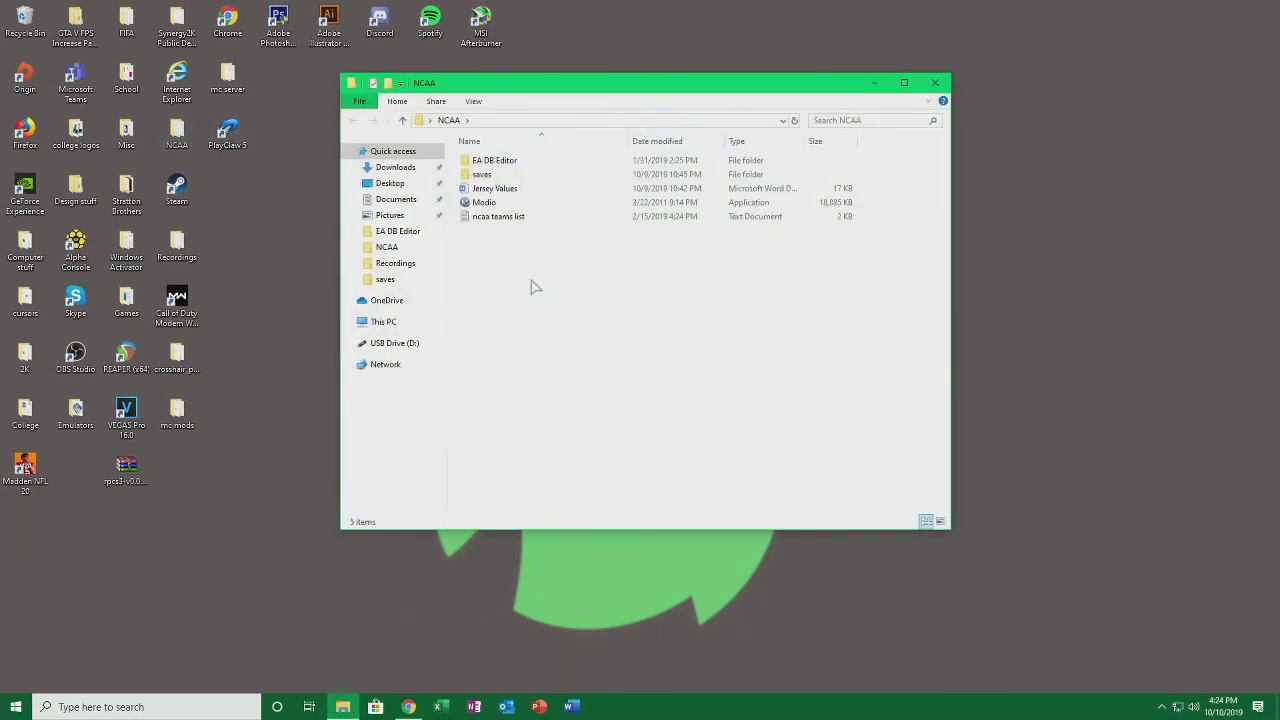
double_click(515, 203)
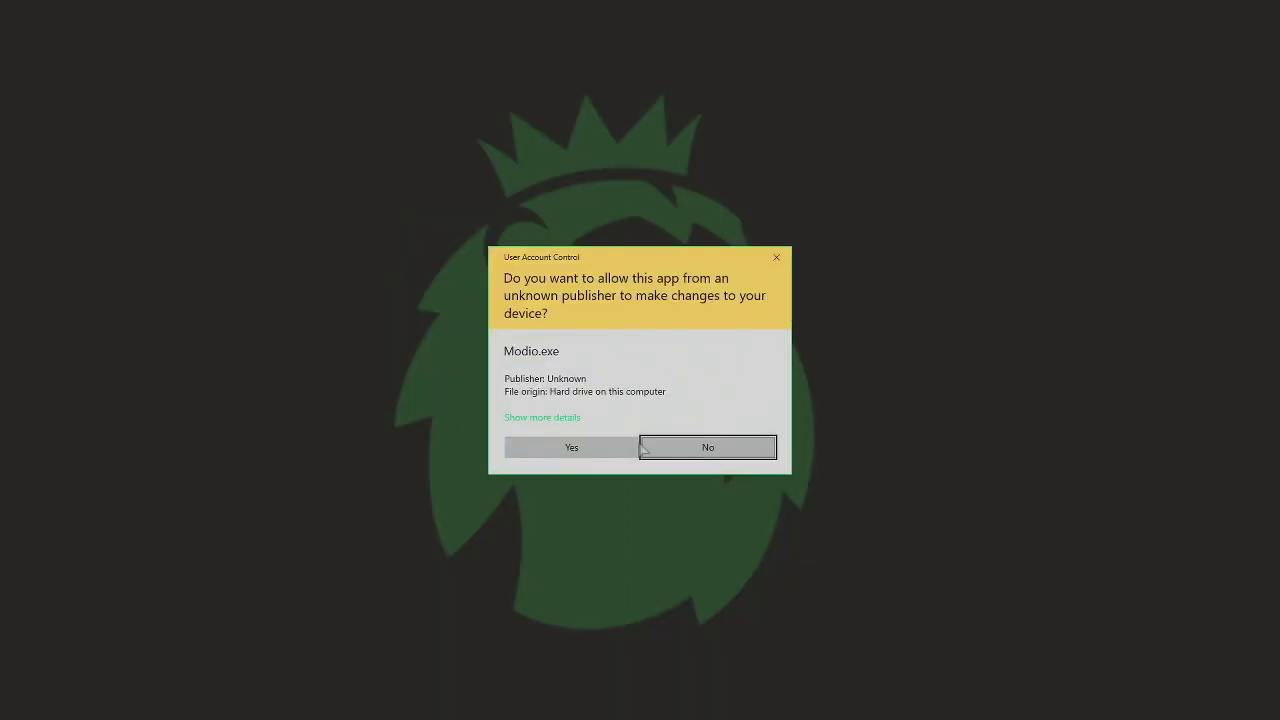
click(586, 449)
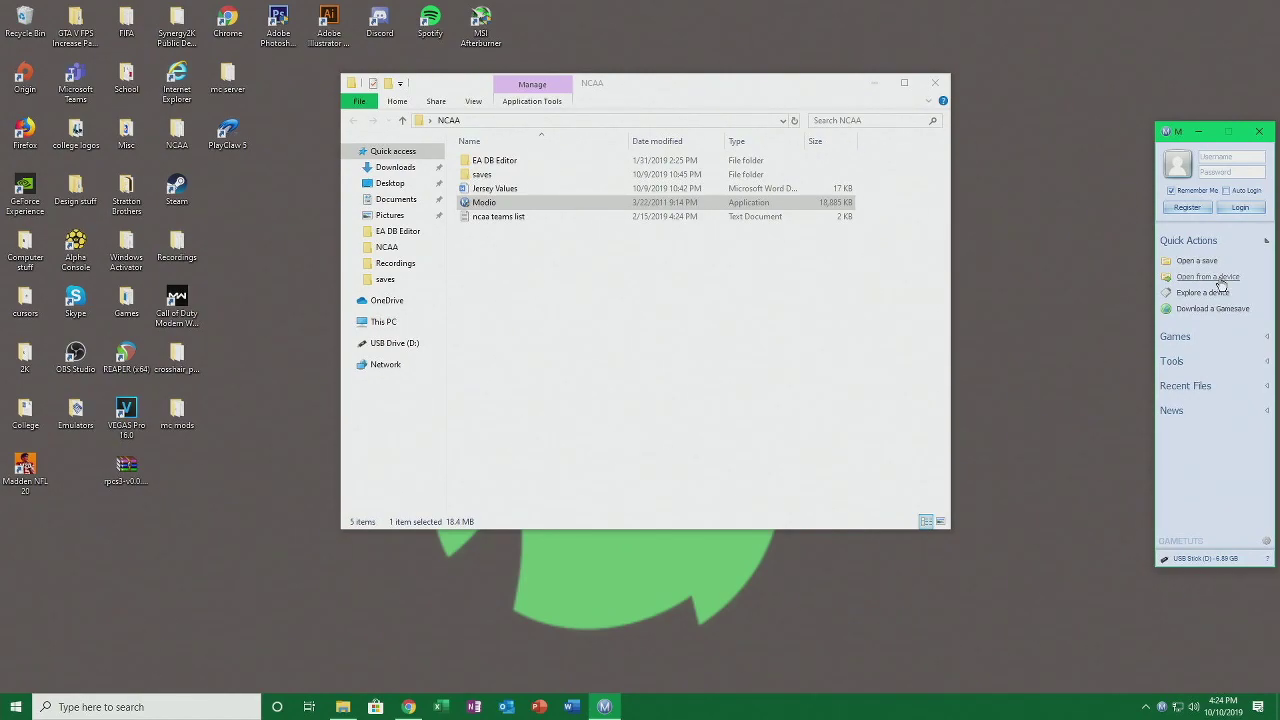
Open the DYNASTY-VID gamesave from the USB device, using the Original Maui profile and the NCAA Football 14 game.
click(1203, 278)
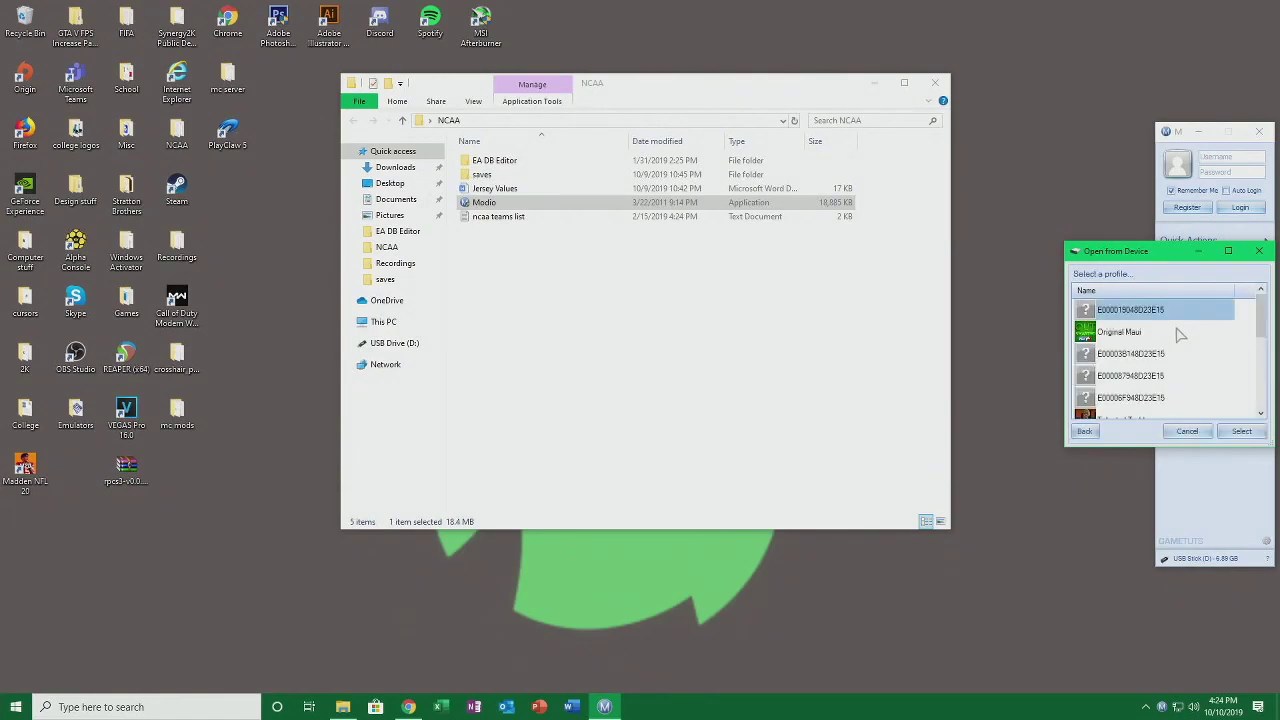
double_click(1123, 335)
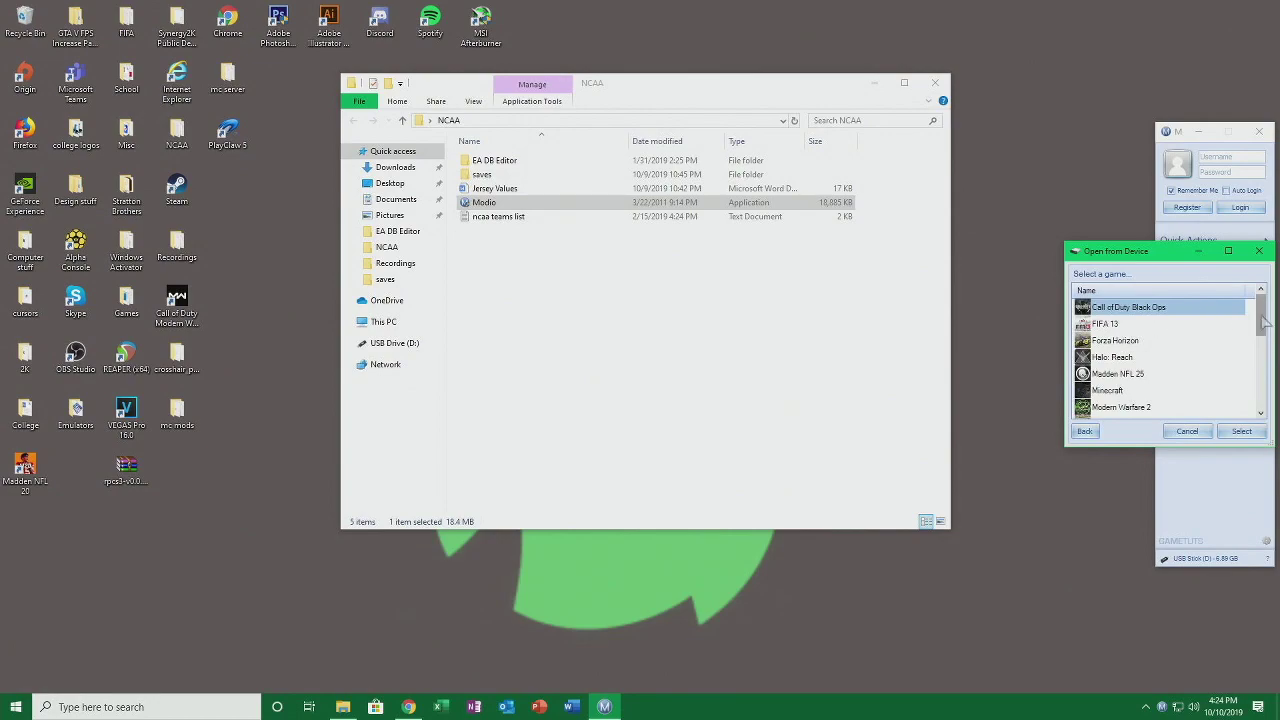
drag(1264, 306, 1265, 372)
double_click(1155, 392)
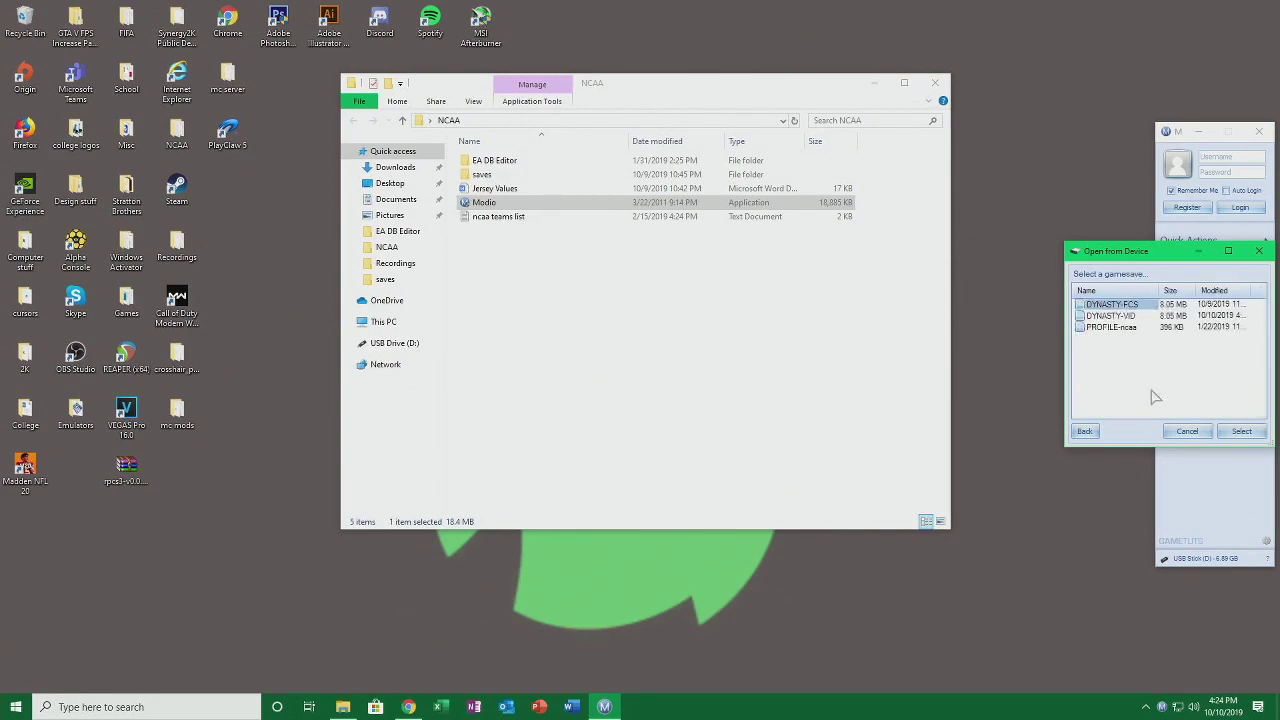
click(1128, 316)
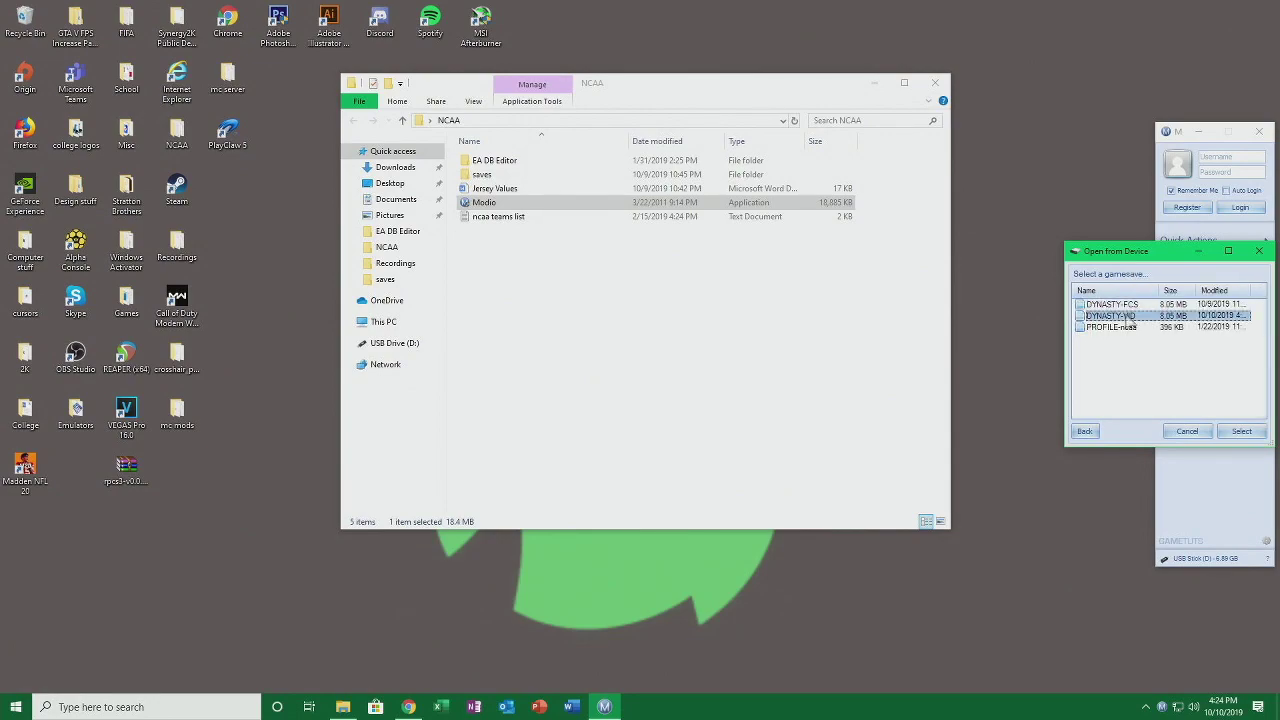
double_click(1130, 316)
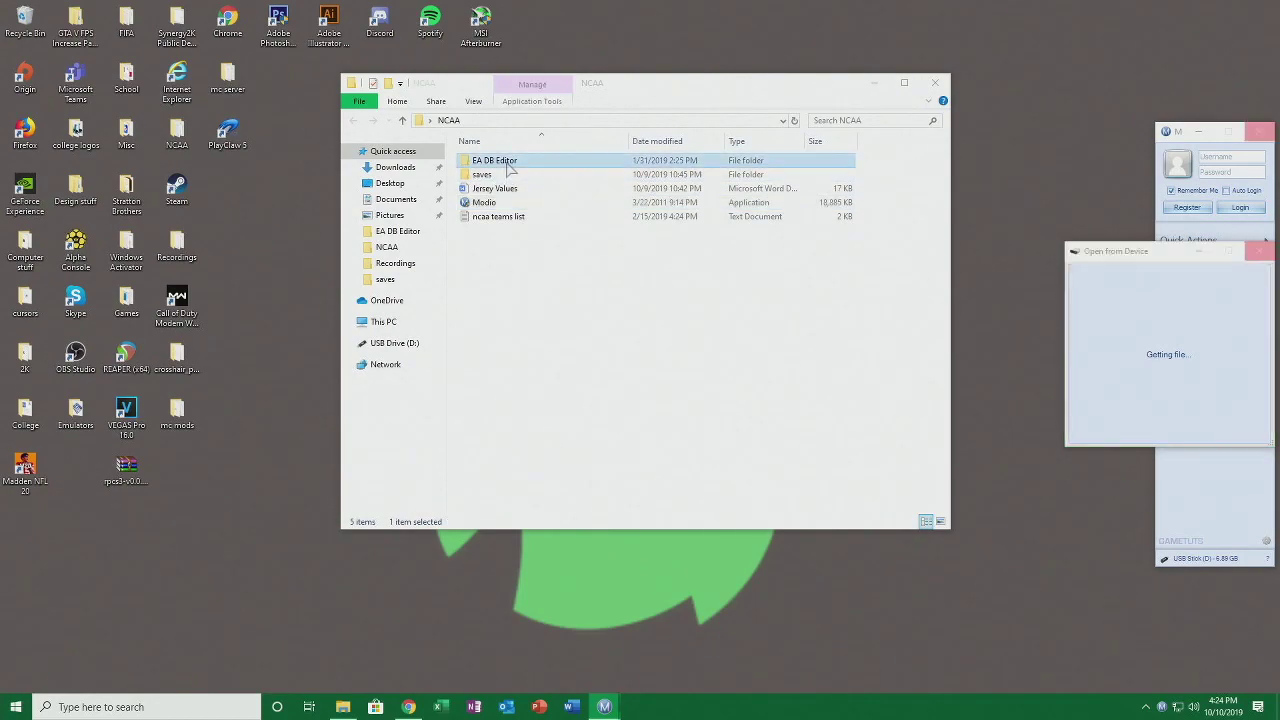
Launch EA DB Editor from its subfolder in the NCAA folder and close the folder window.
double_click(500, 161)
double_click(515, 188)
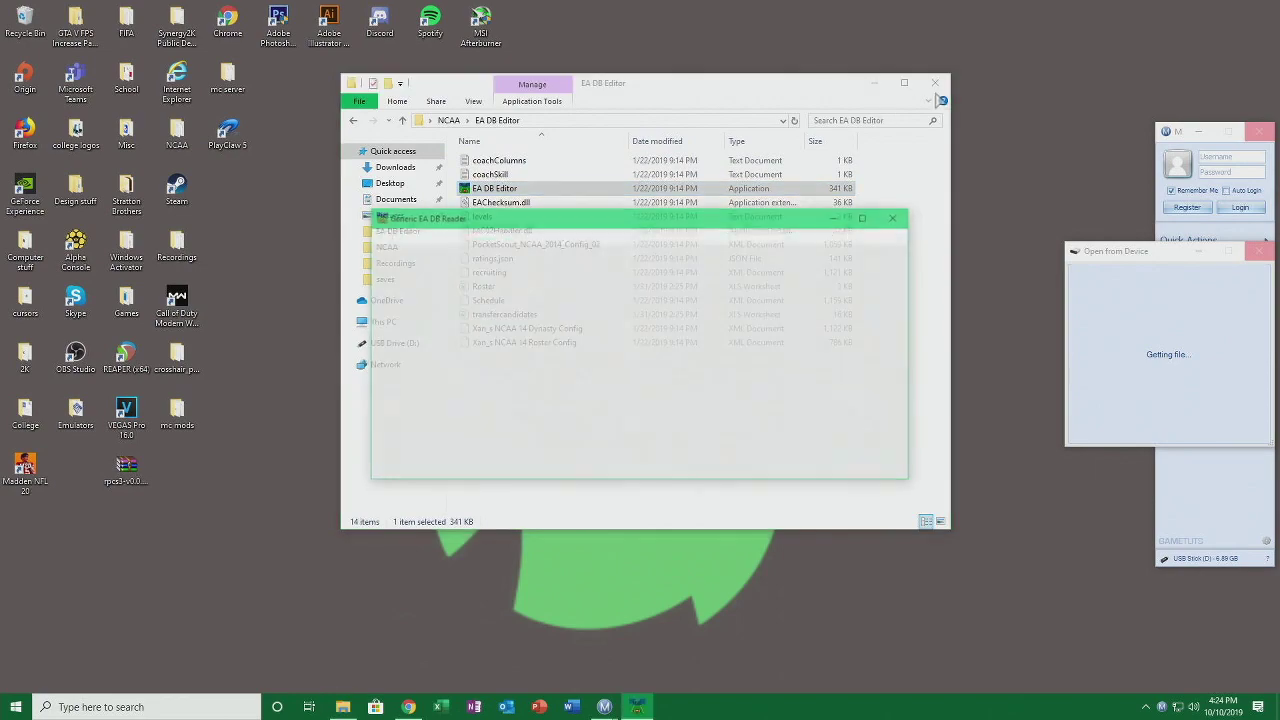
click(935, 82)
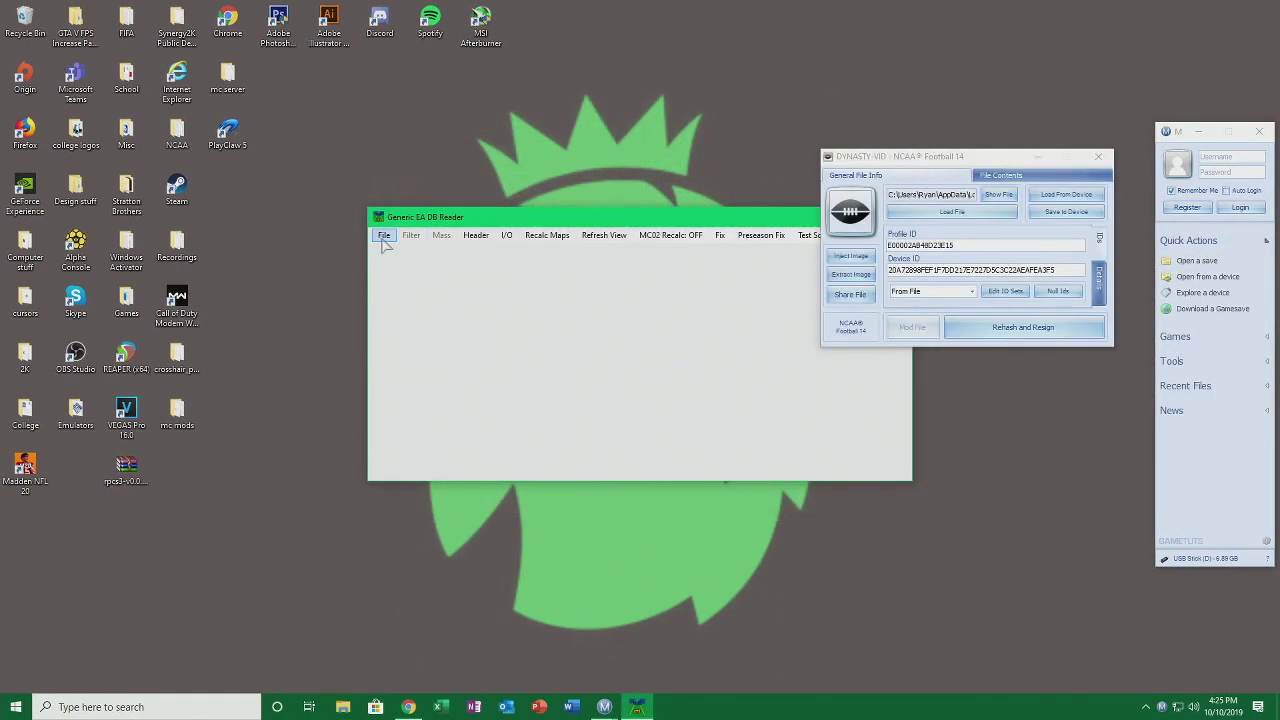
click(1000, 175)
click(867, 194)
right_click(867, 199)
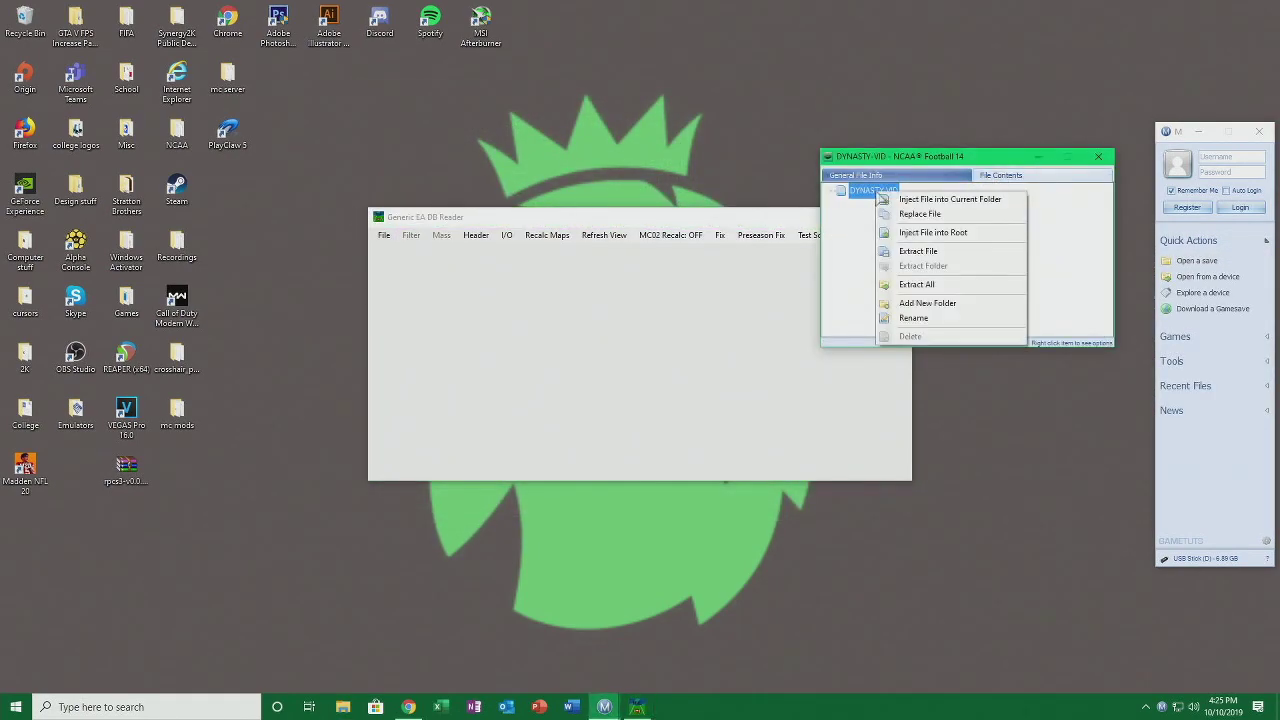
click(870, 176)
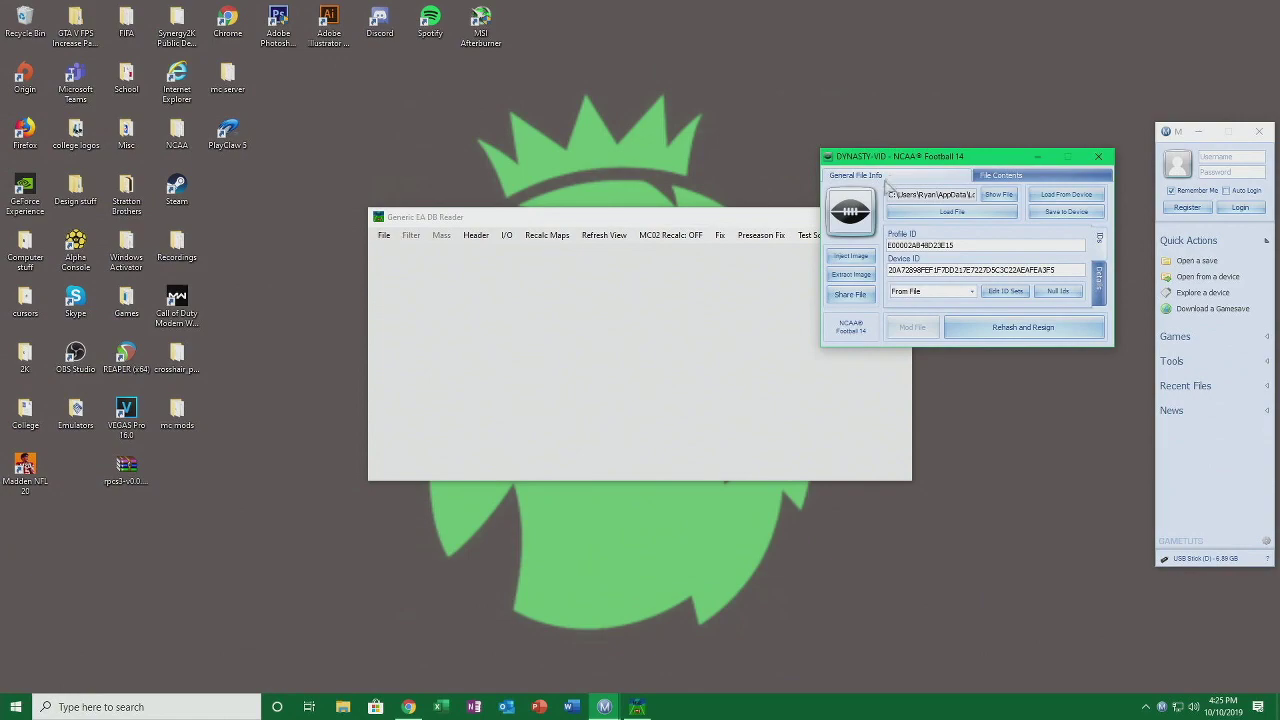
Extract the DYNASTY-VID file from the gamesave's contents into the NCAA saves folder and minimize the gamesave window.
click(1013, 178)
click(870, 191)
right_click(870, 191)
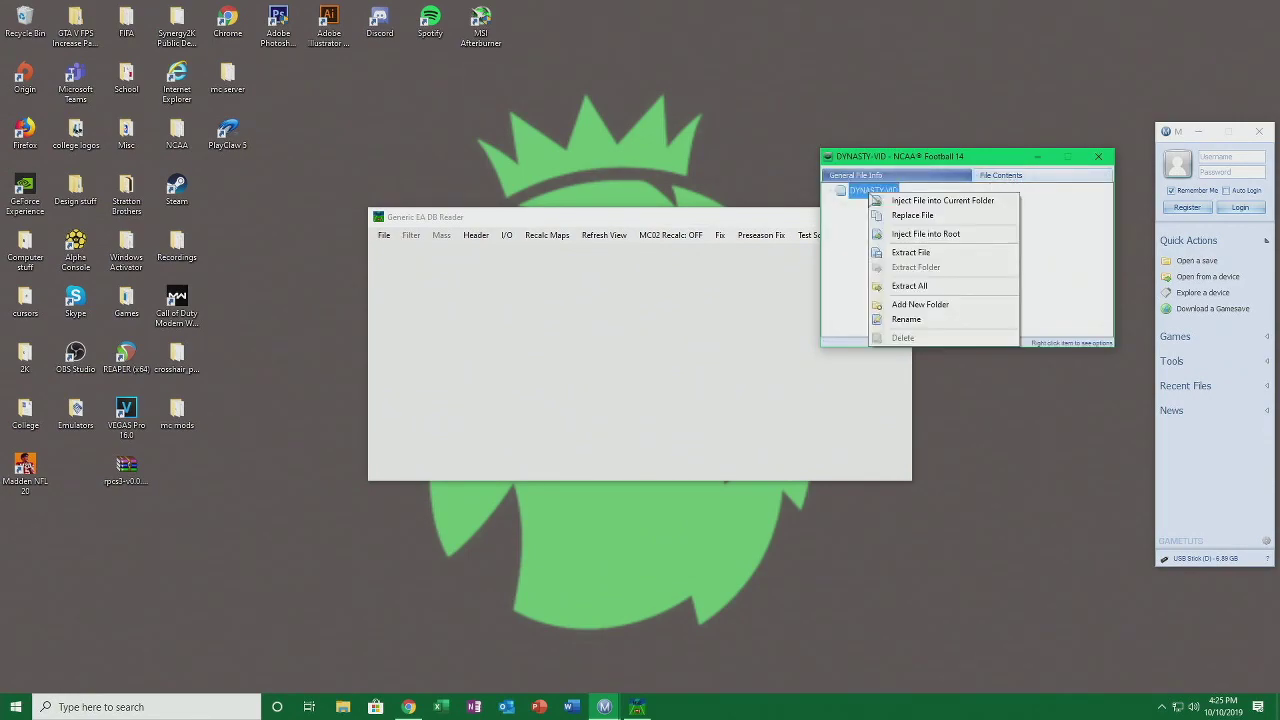
click(911, 254)
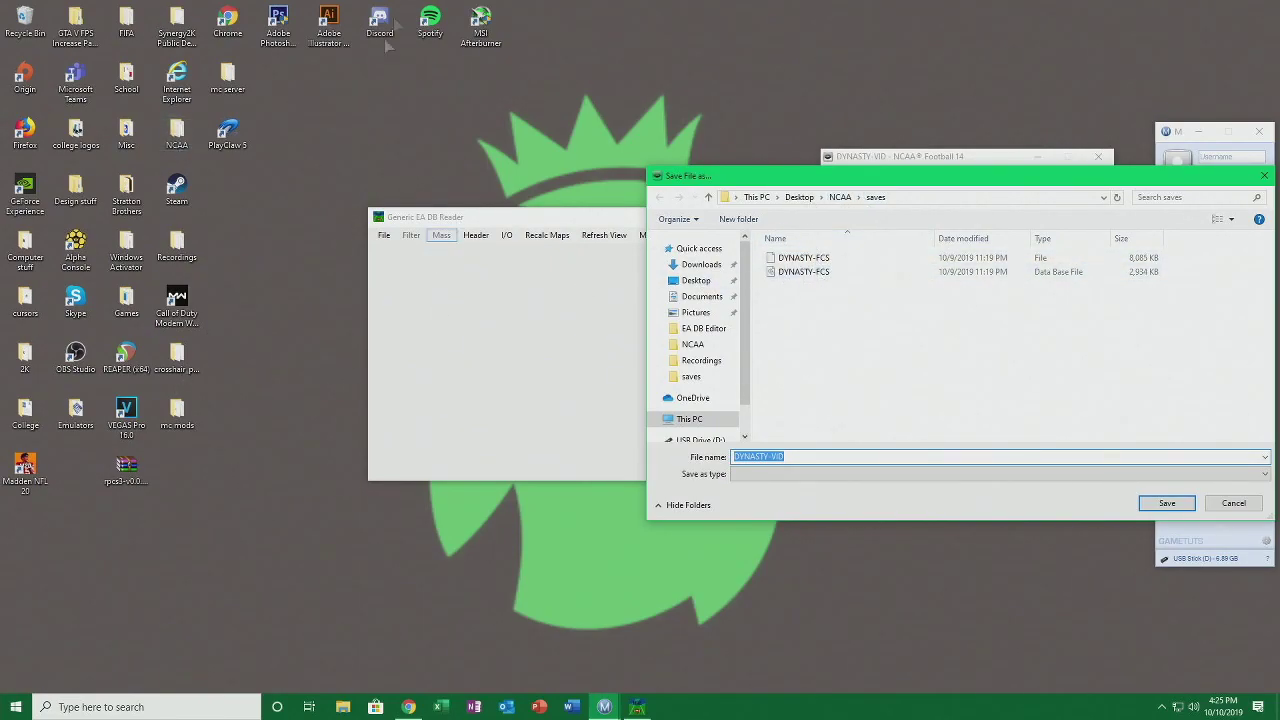
click(1168, 503)
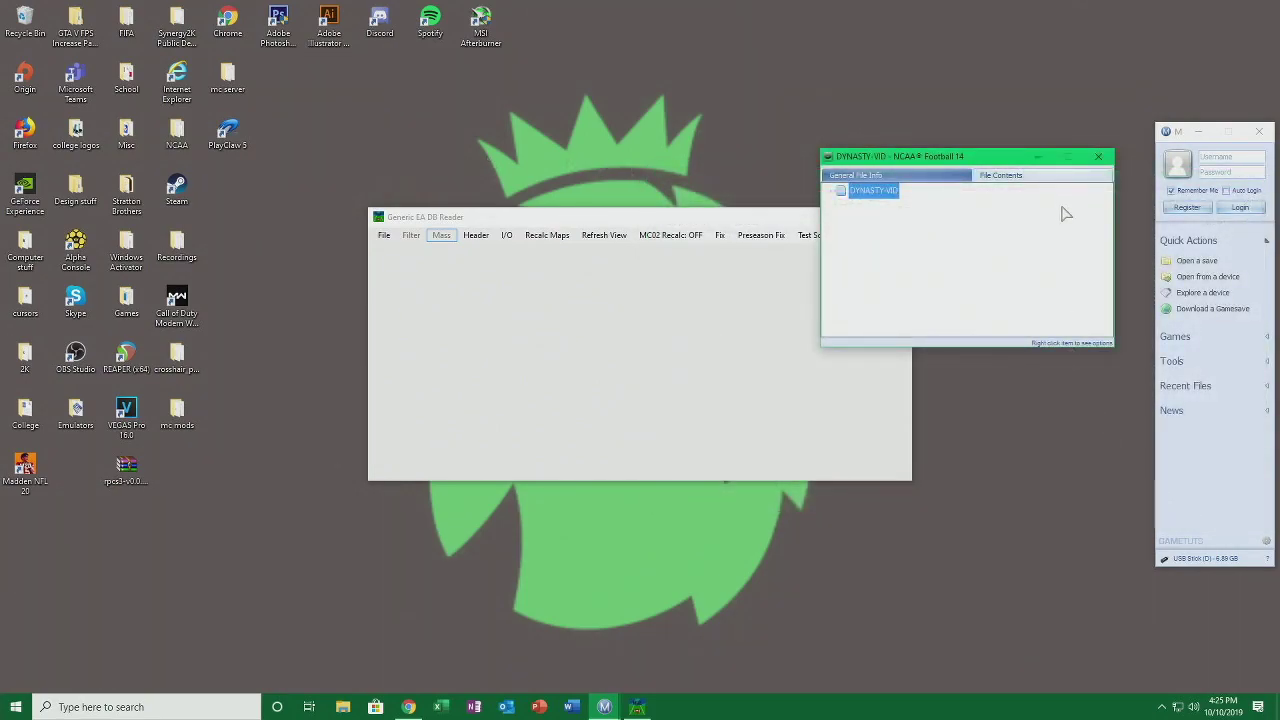
click(1040, 160)
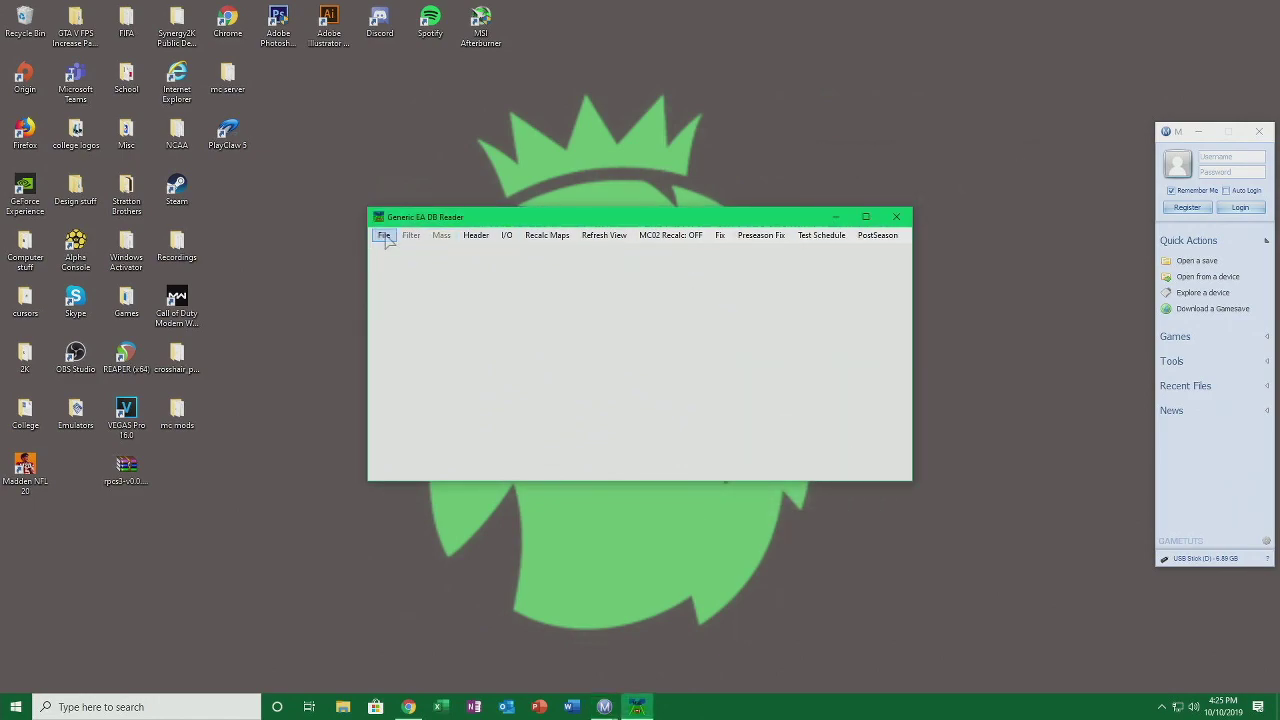
Load the Xan_s NCAA 14 Dynasty Config XML file in EA DB Editor.
click(385, 238)
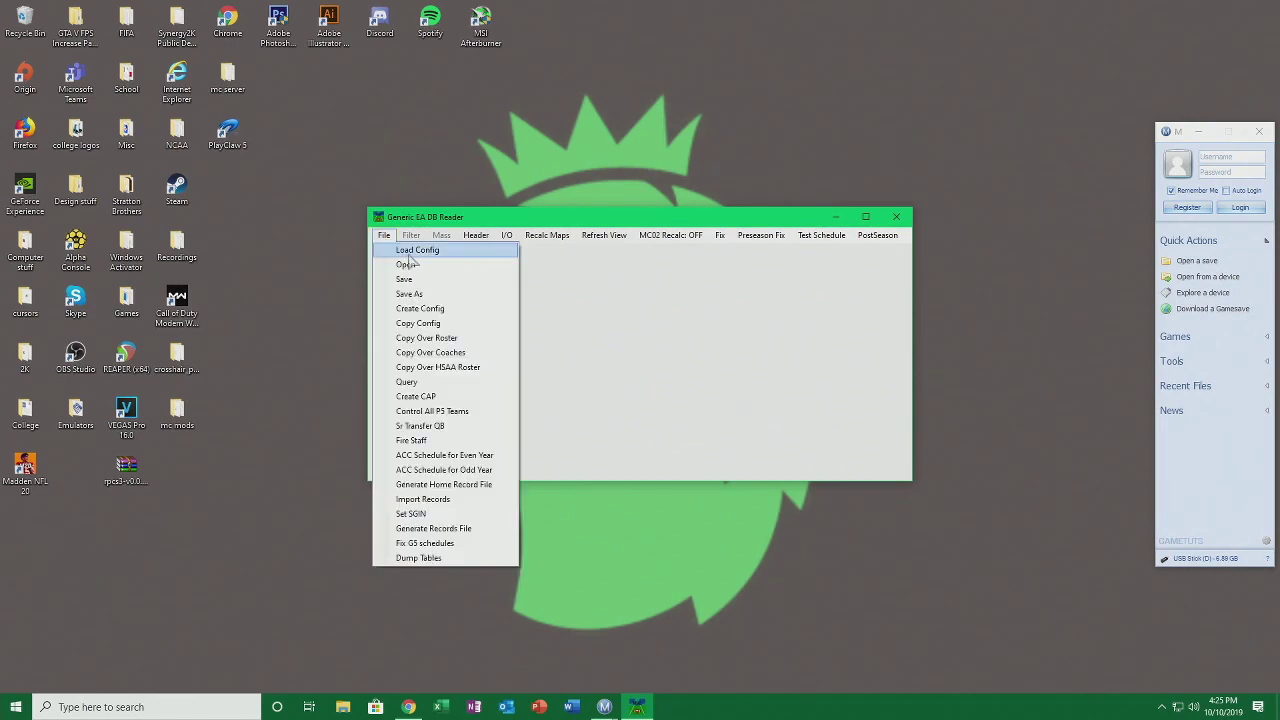
click(410, 253)
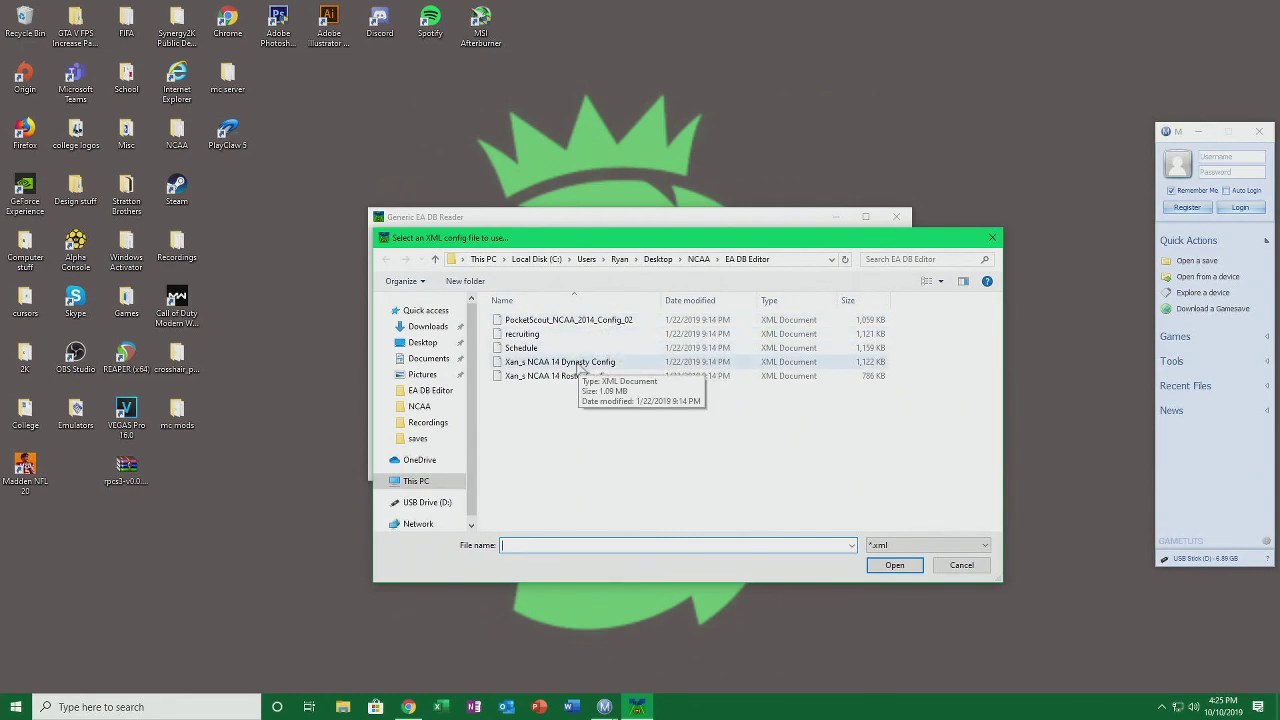
click(580, 364)
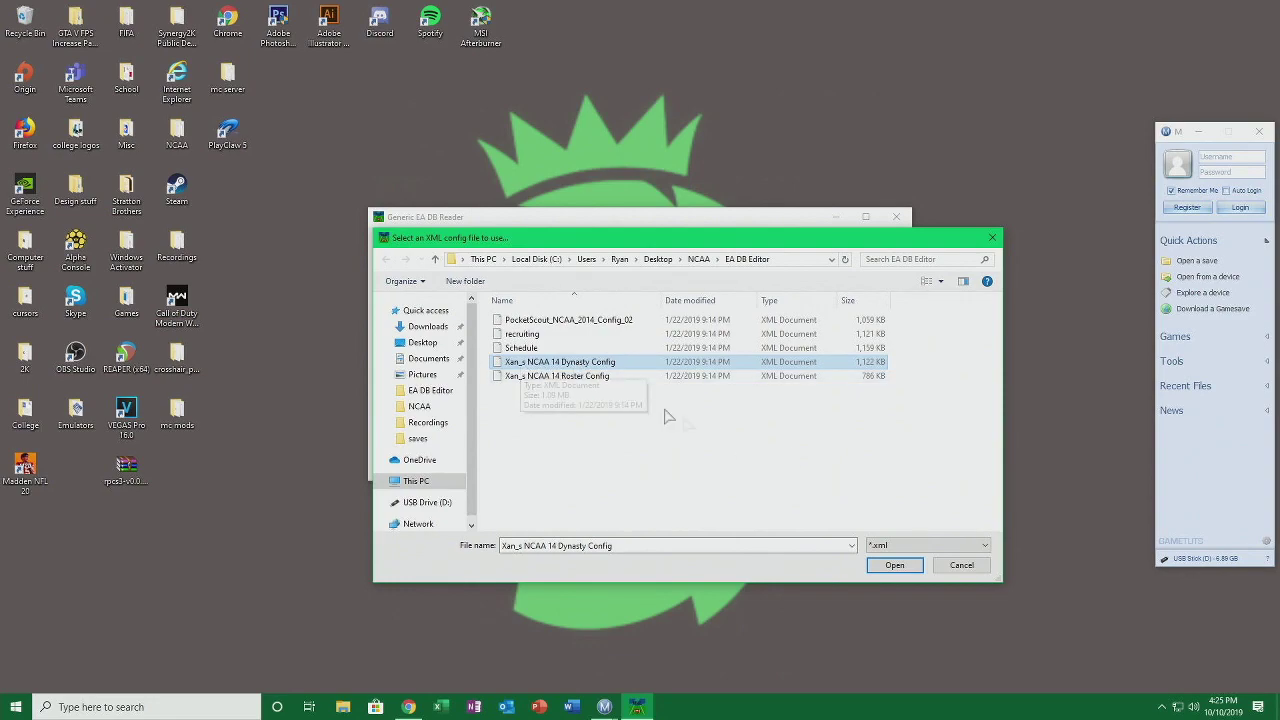
click(897, 565)
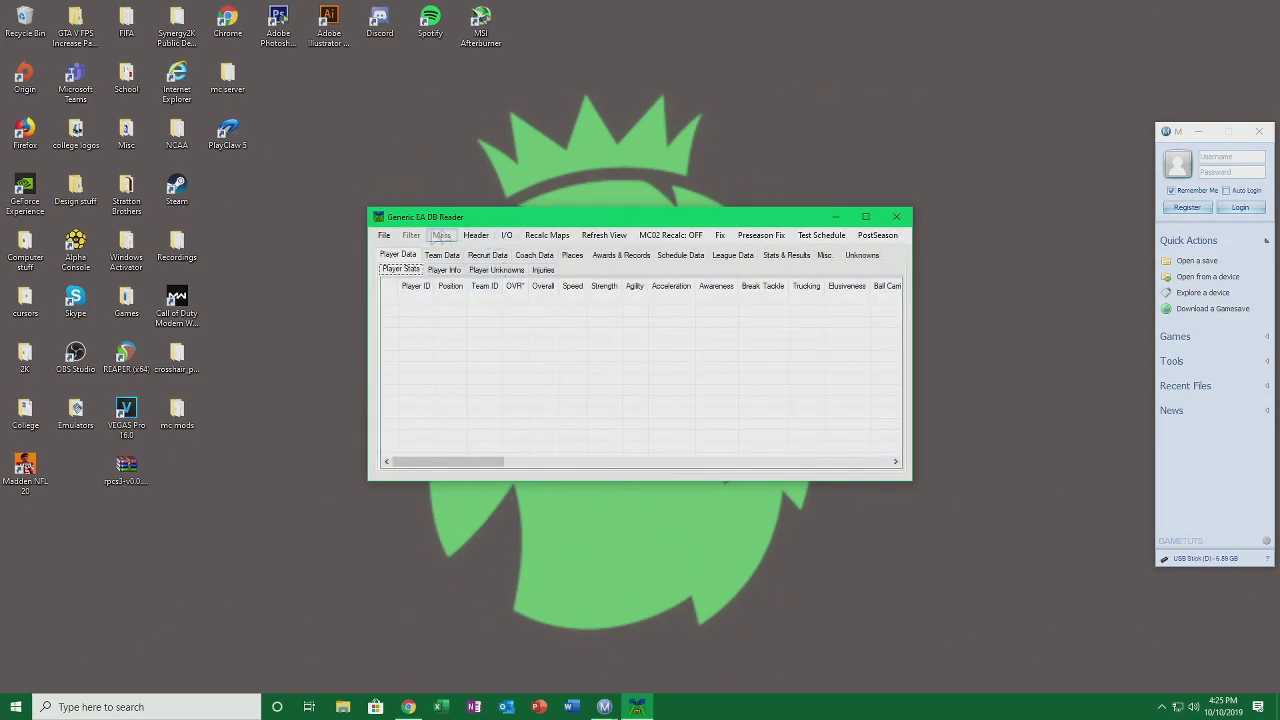
Open the DYNASTY-VID file from the saves folder inside the desktop's NCAA folder.
click(386, 237)
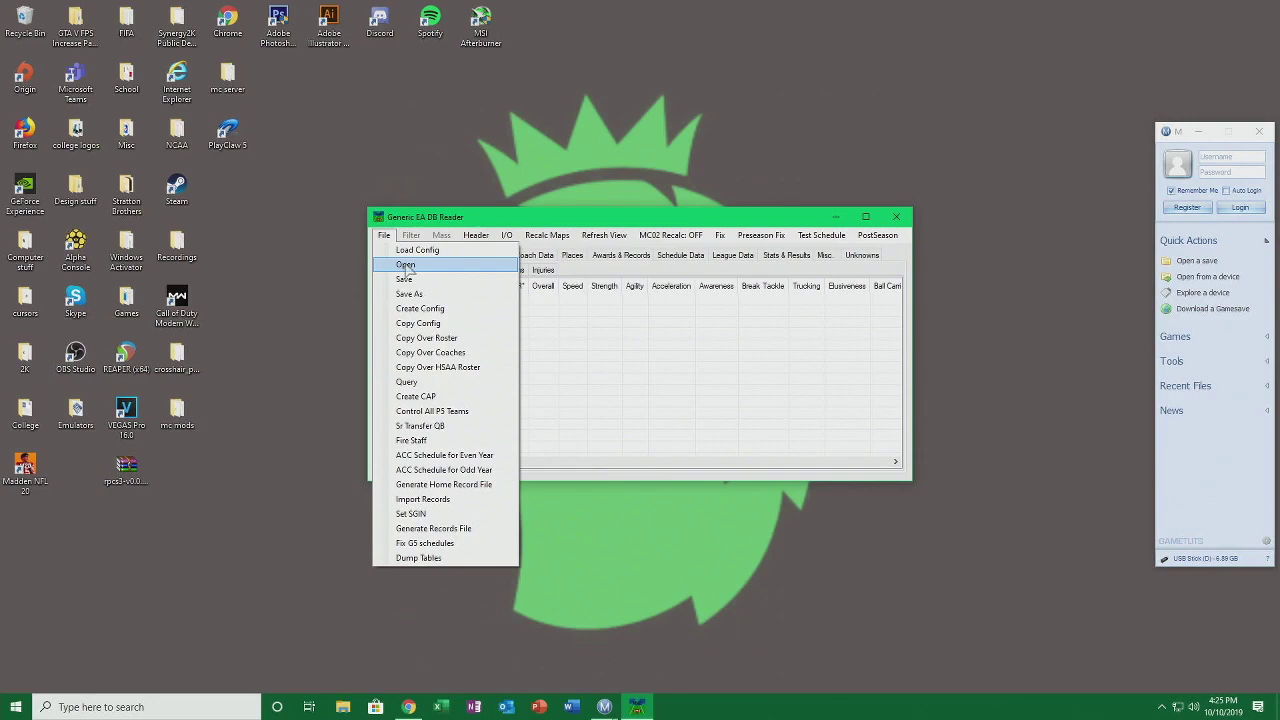
click(405, 265)
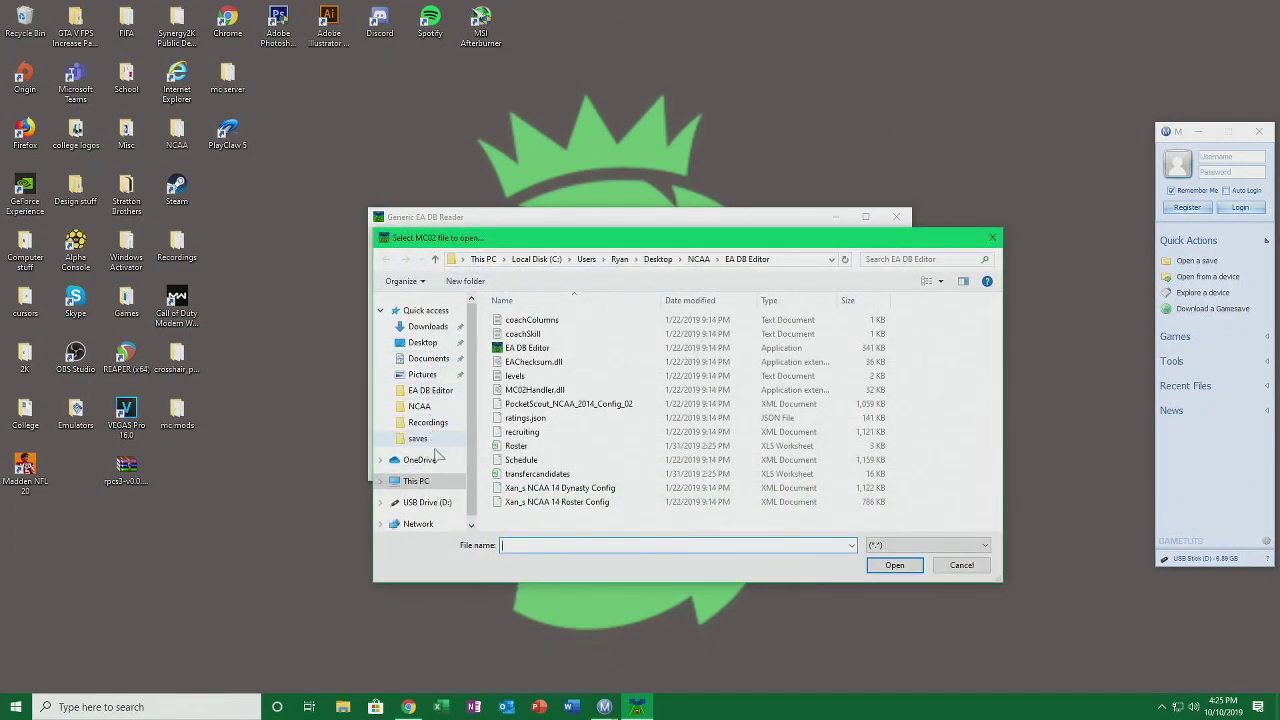
click(422, 342)
drag(987, 365, 966, 429)
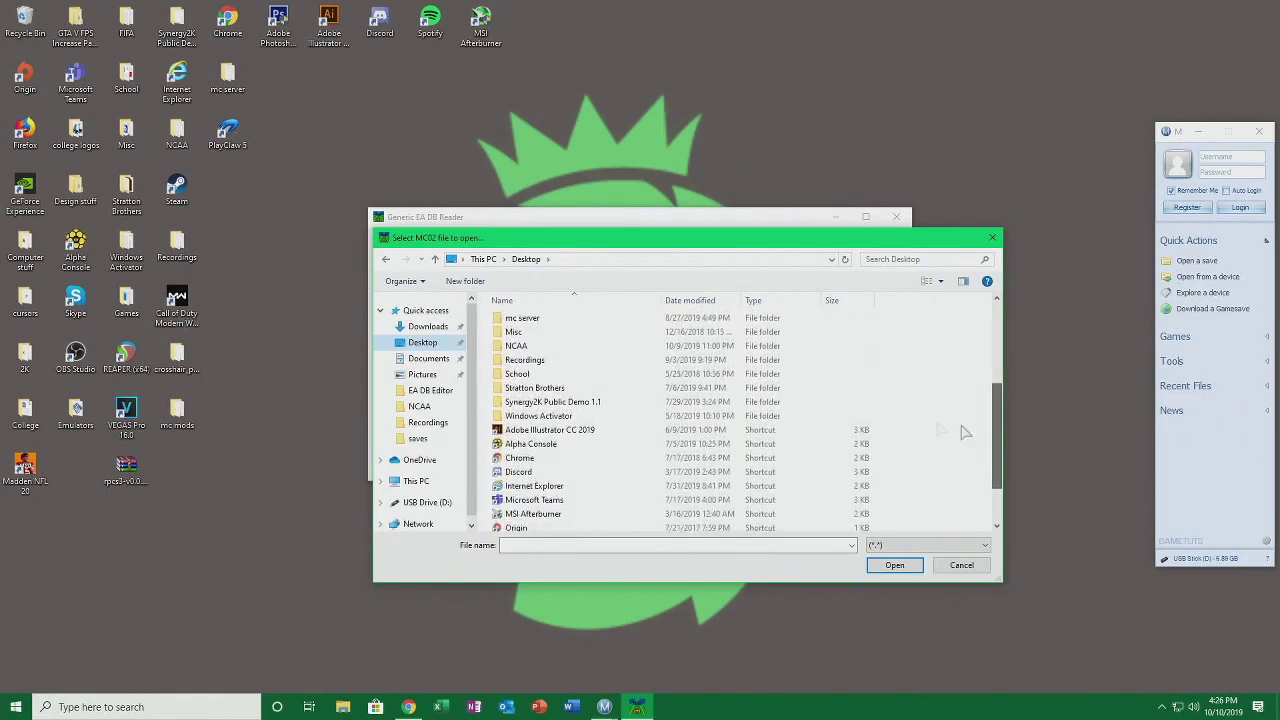
double_click(527, 350)
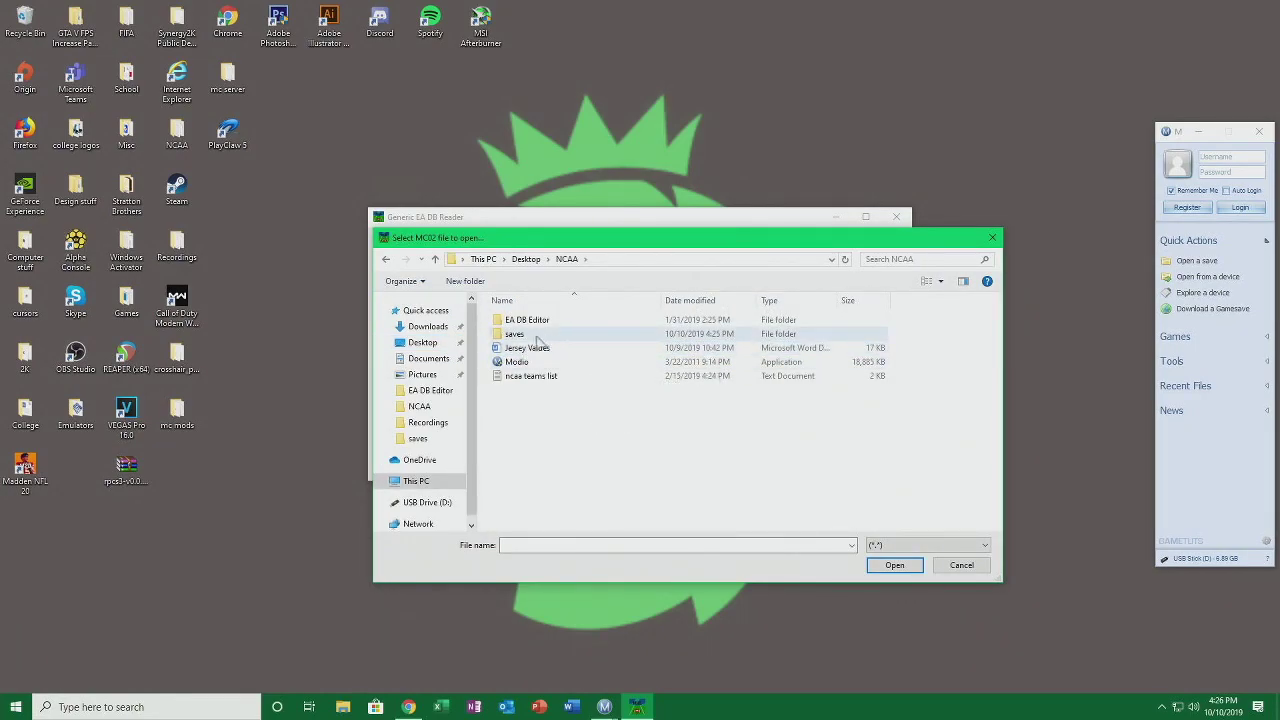
double_click(535, 336)
click(545, 349)
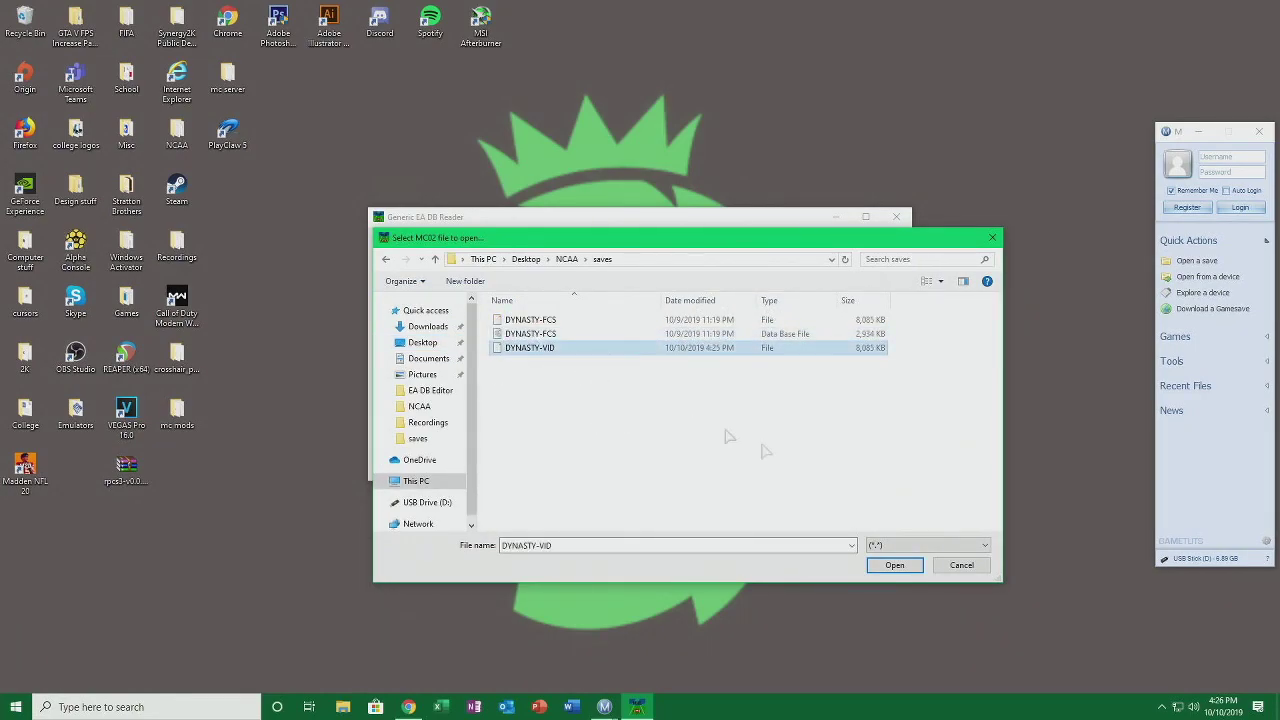
click(894, 566)
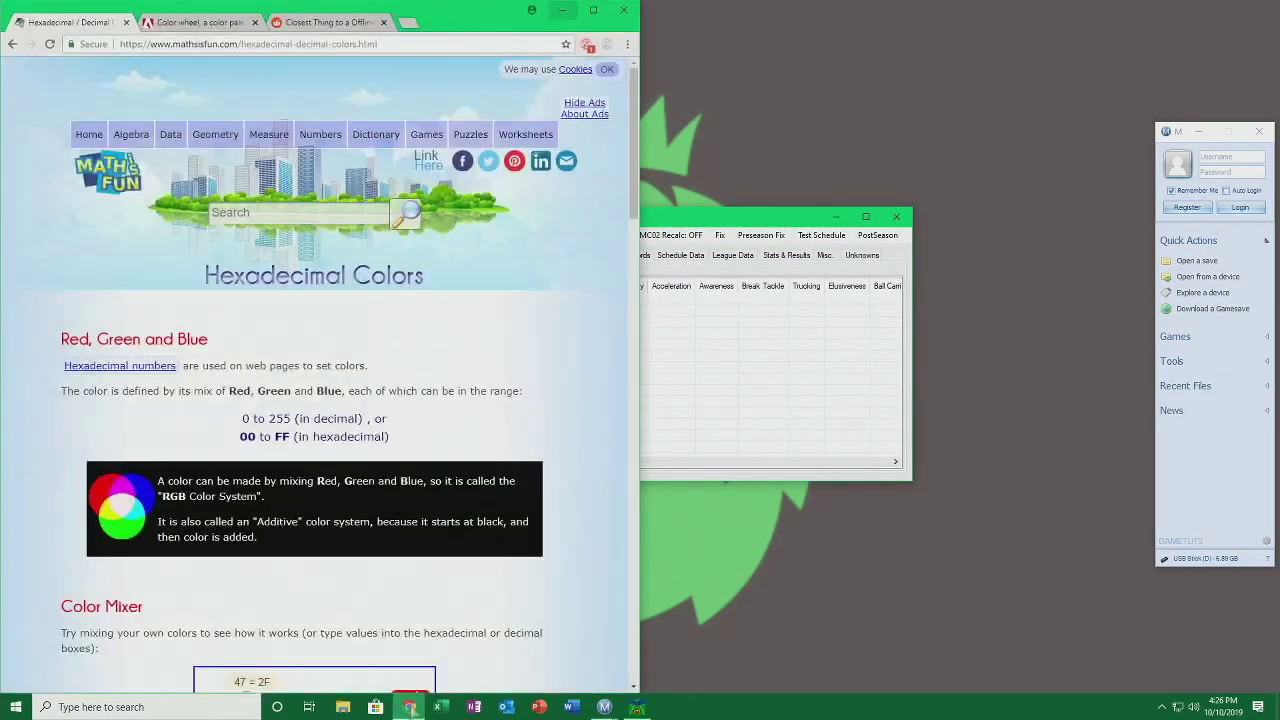
Switch to Chrome and examine the Reddit post's EA Database Decoded list of uniform color codes and its first comment.
click(409, 707)
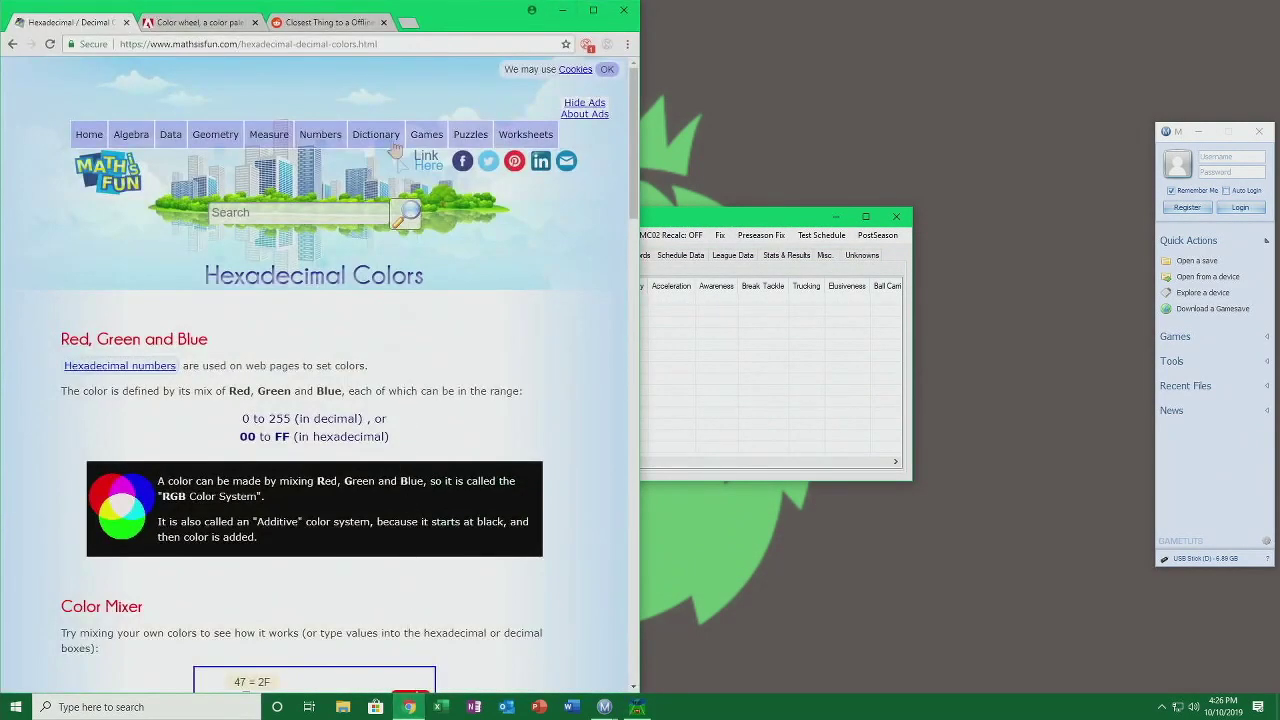
click(329, 22)
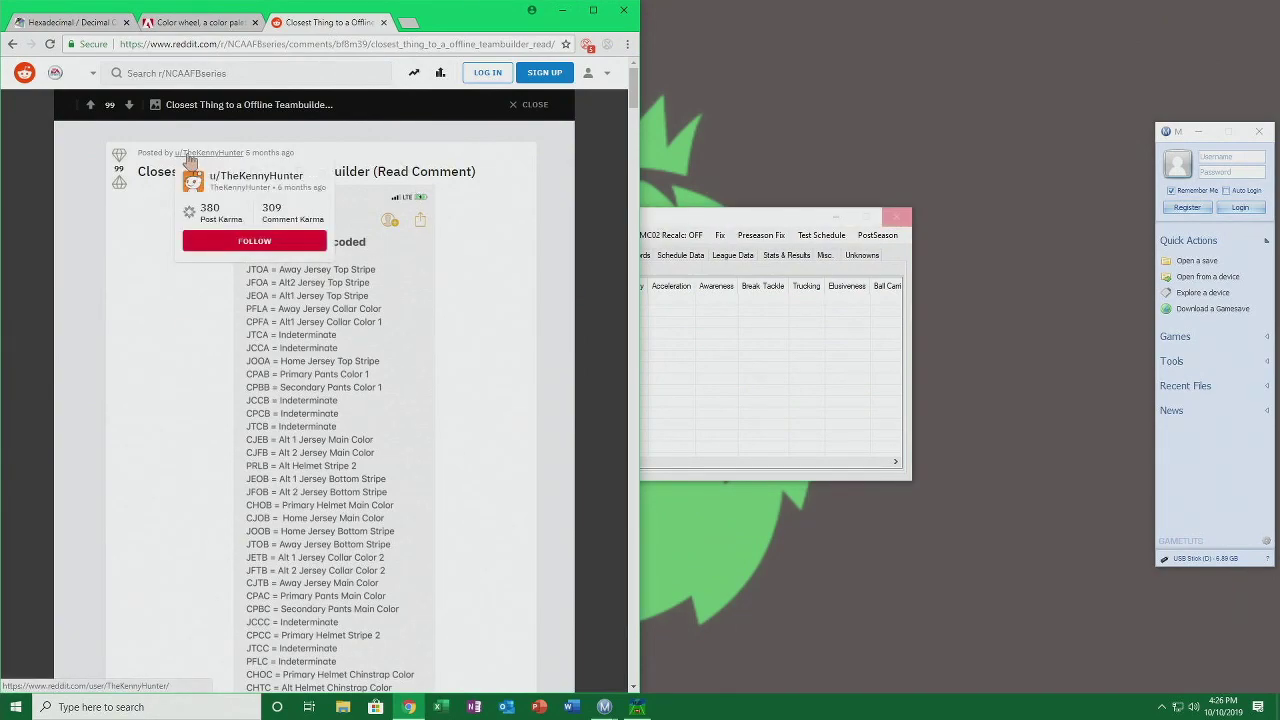
scroll(512, 407, down, 1)
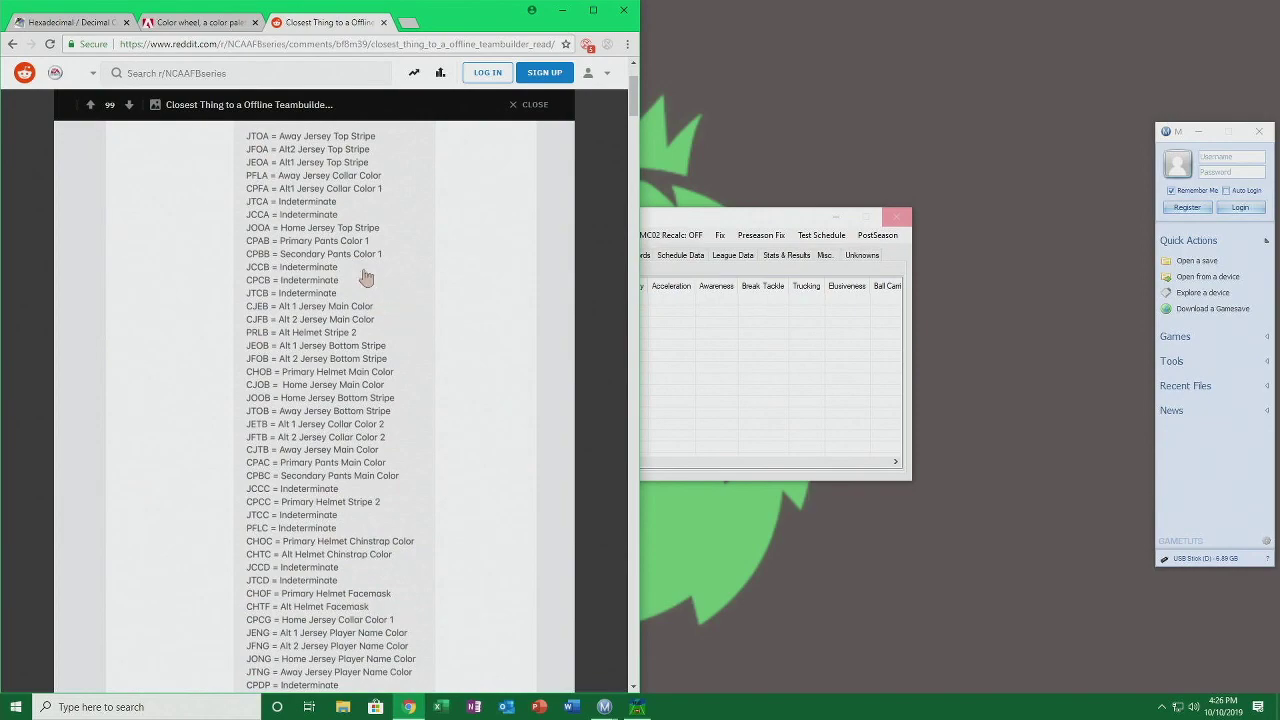
scroll(371, 323, up, 1)
scroll(333, 260, down, 1)
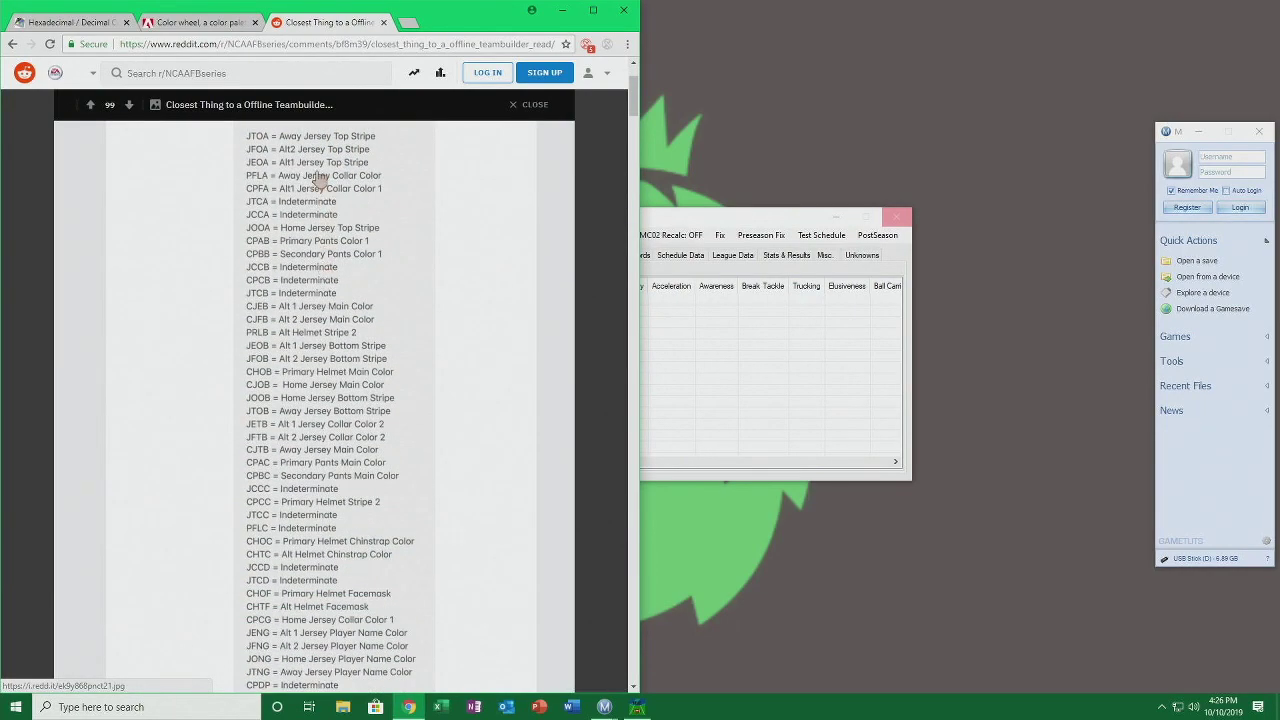
scroll(268, 478, down, 1)
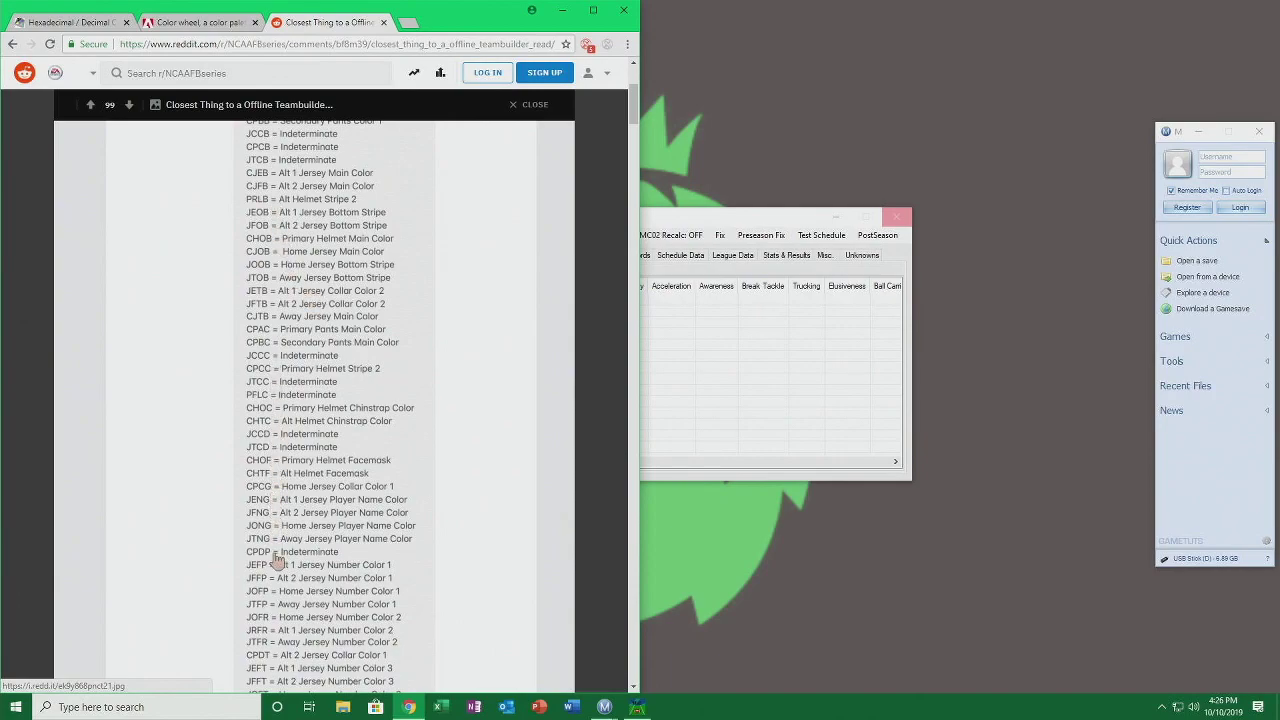
scroll(276, 555, down, 1)
scroll(350, 549, down, 1)
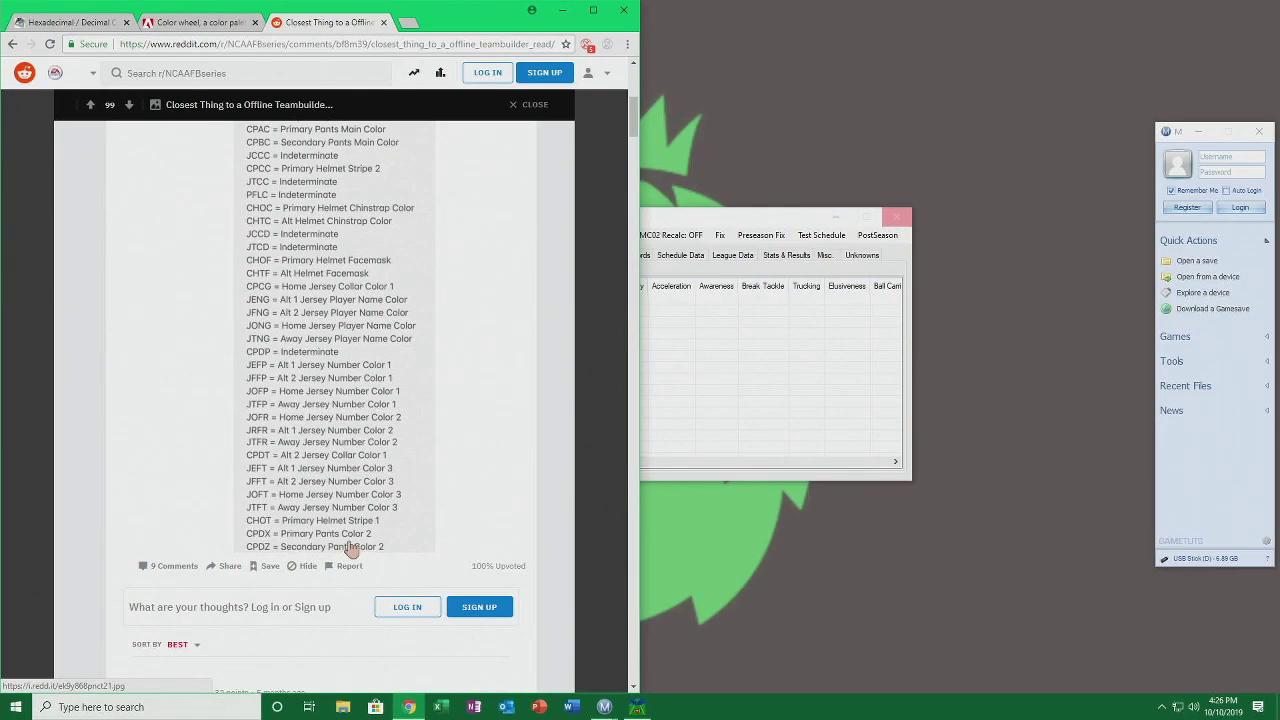
scroll(365, 478, down, 3)
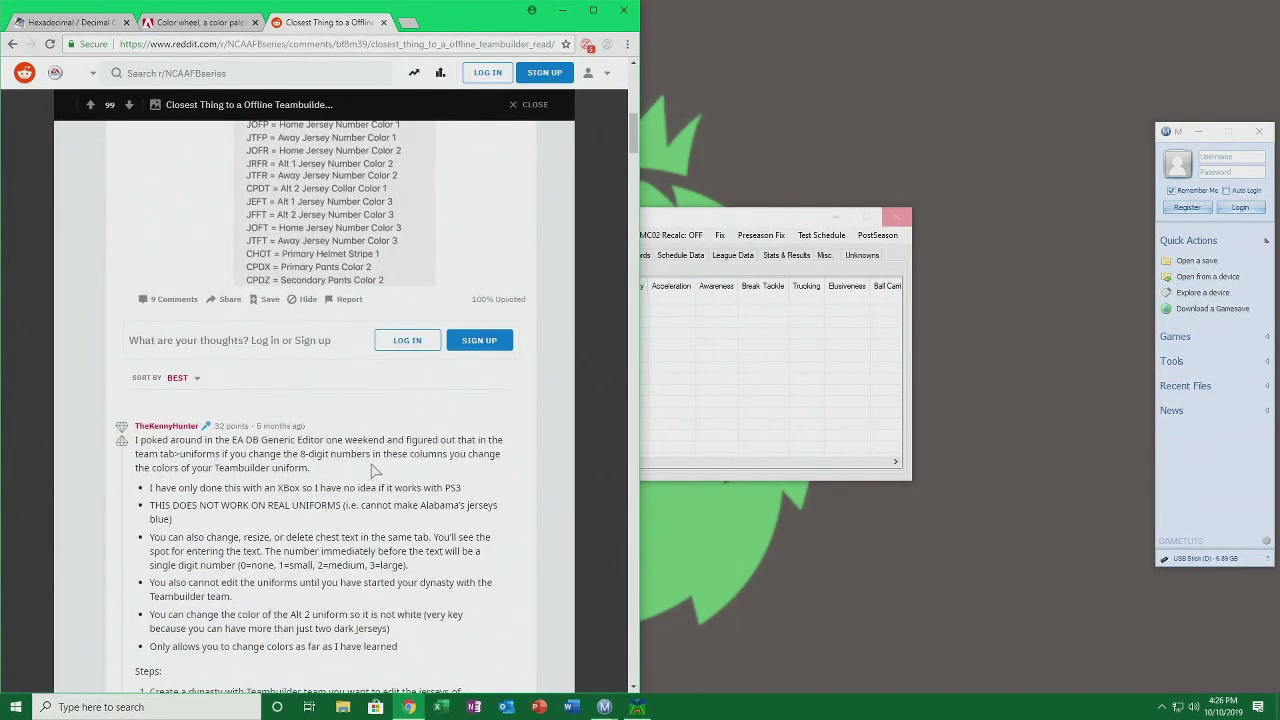
scroll(372, 470, down, 1)
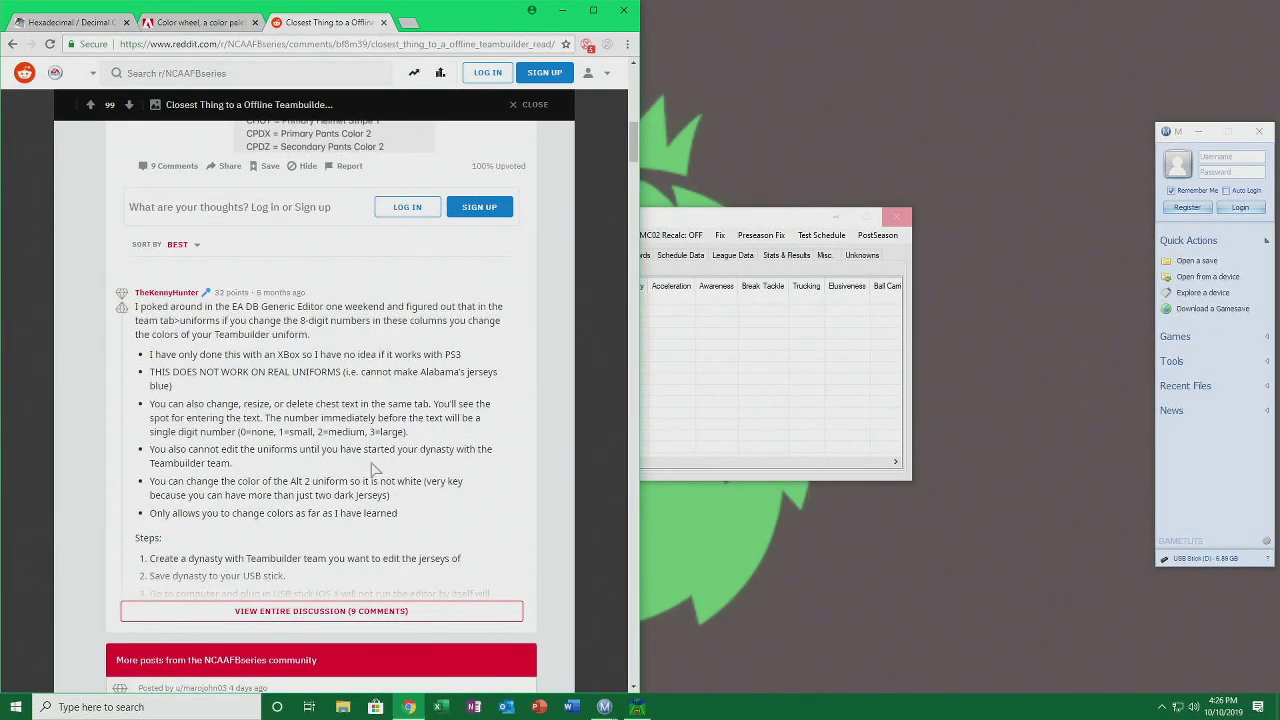
Review the Reddit post's uniform code list again from the beginning, from the jersey stripe codes to the pants color codes.
scroll(372, 470, up, 15)
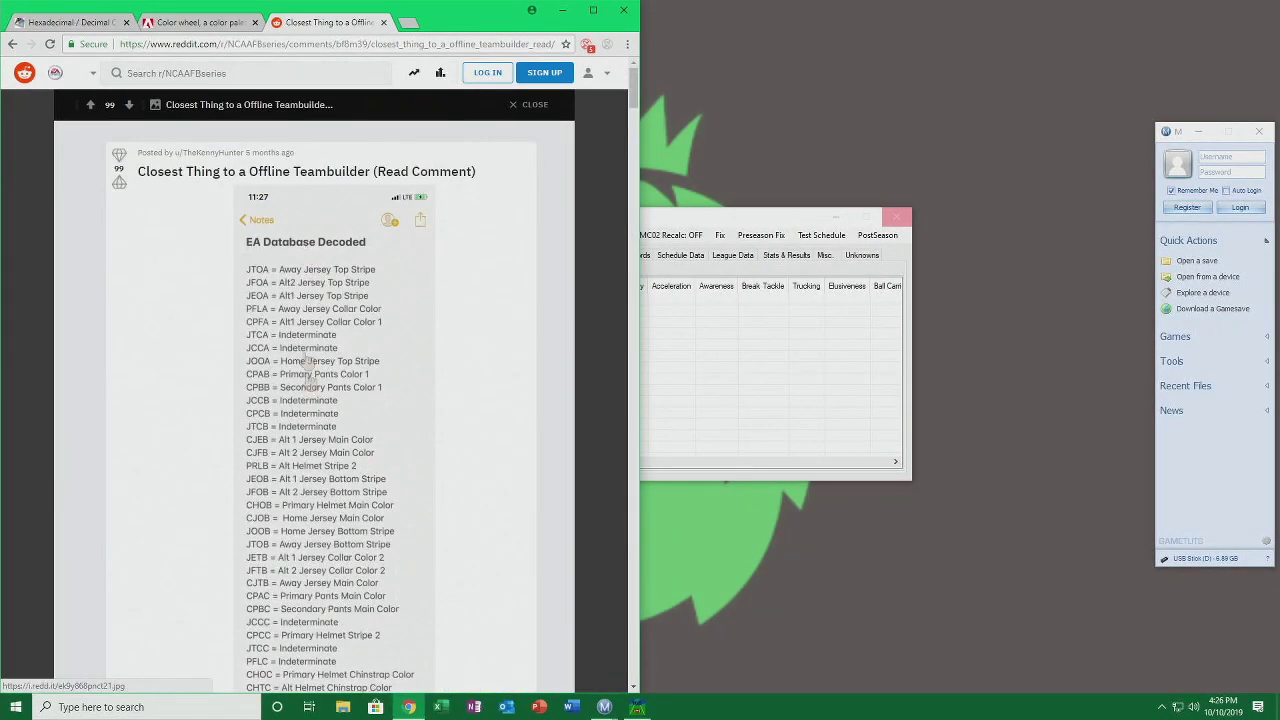
scroll(307, 364, down, 2)
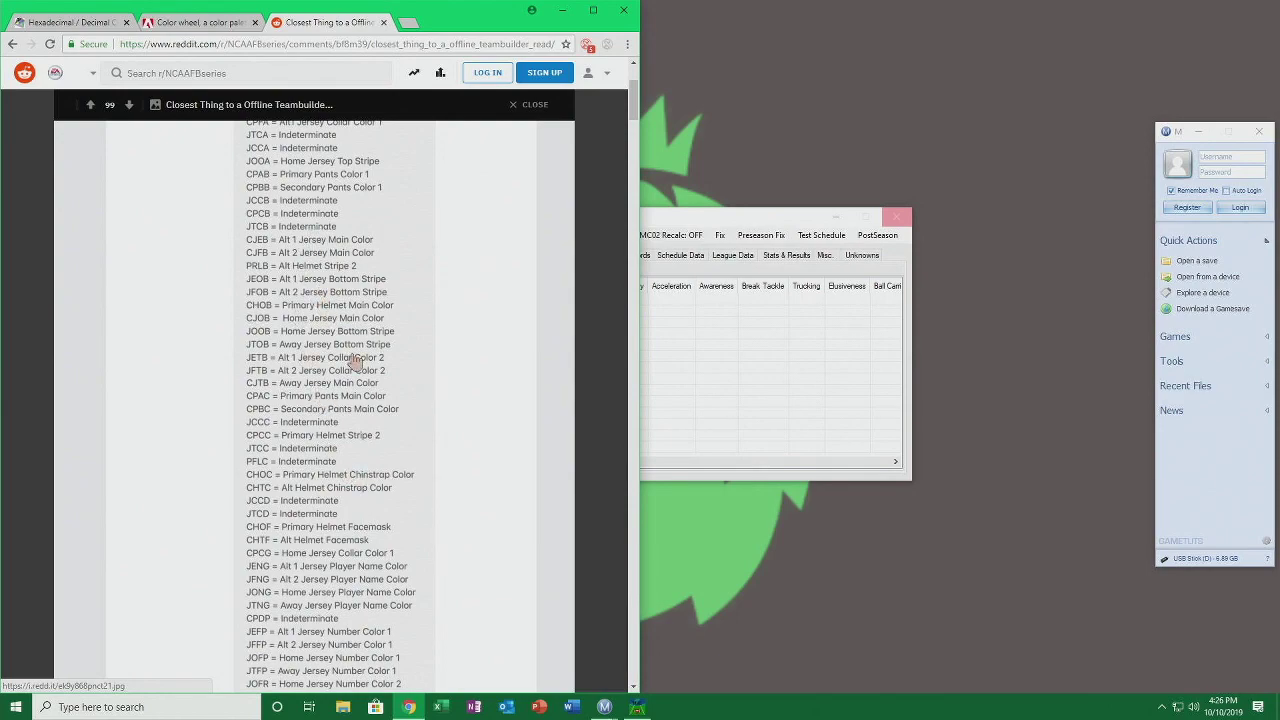
scroll(320, 440, down, 1)
scroll(322, 440, down, 3)
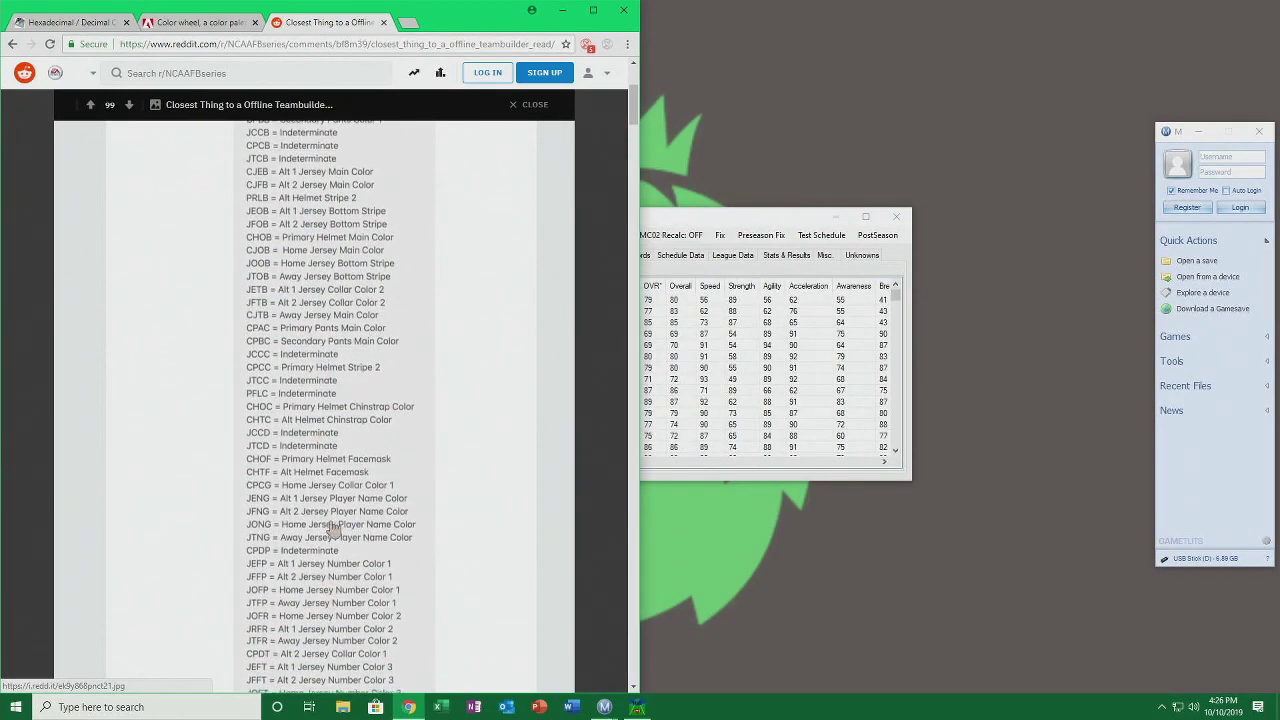
scroll(330, 432, up, 5)
scroll(330, 432, up, 2)
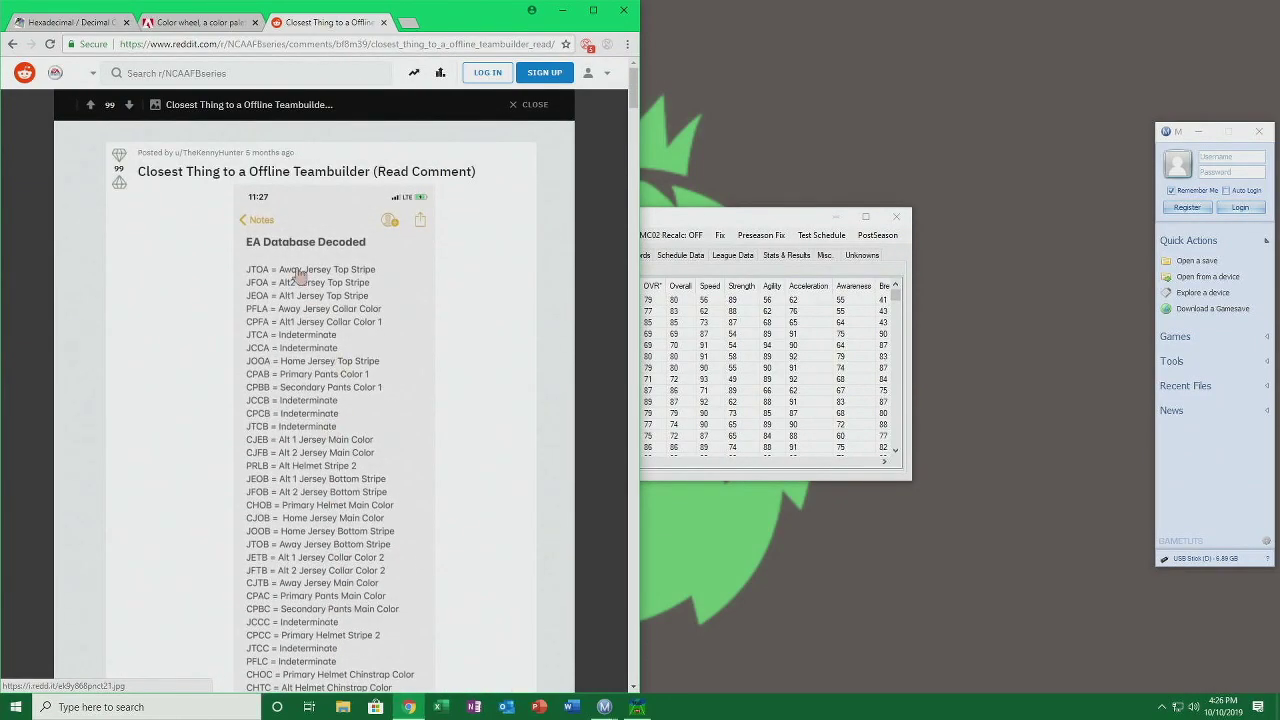
scroll(290, 318, down, 2)
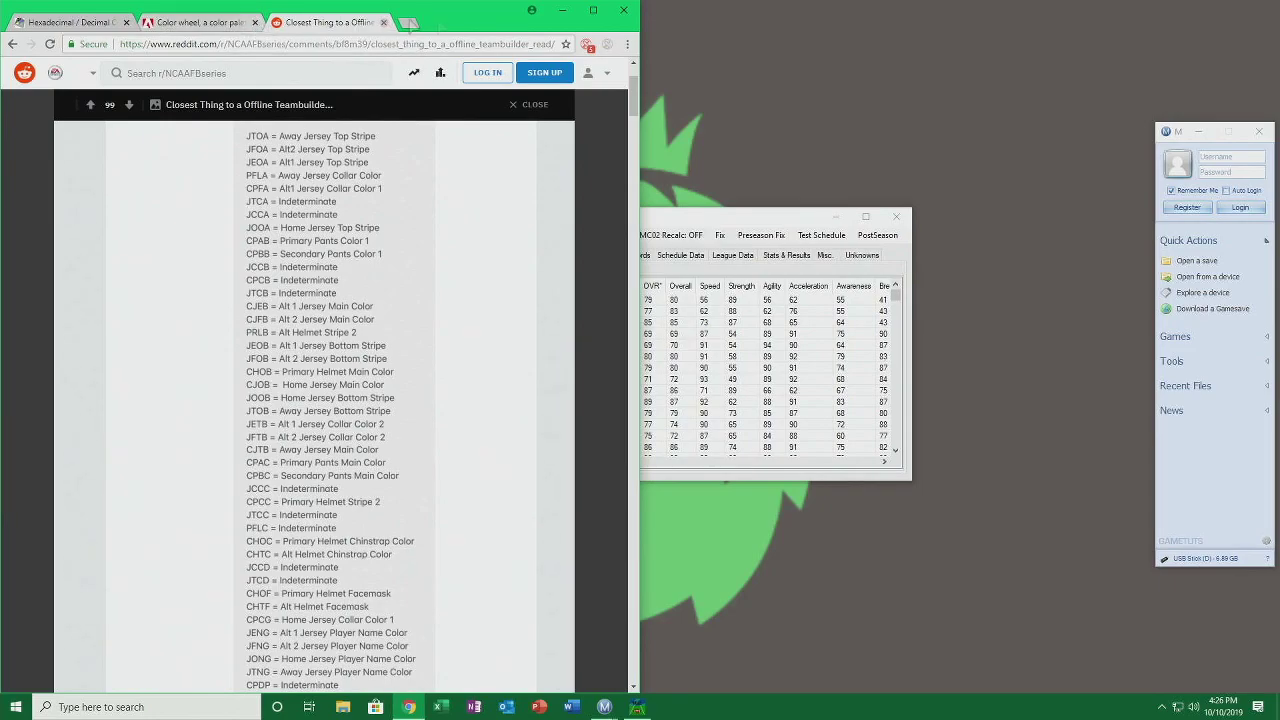
scroll(400, 378, down, 8)
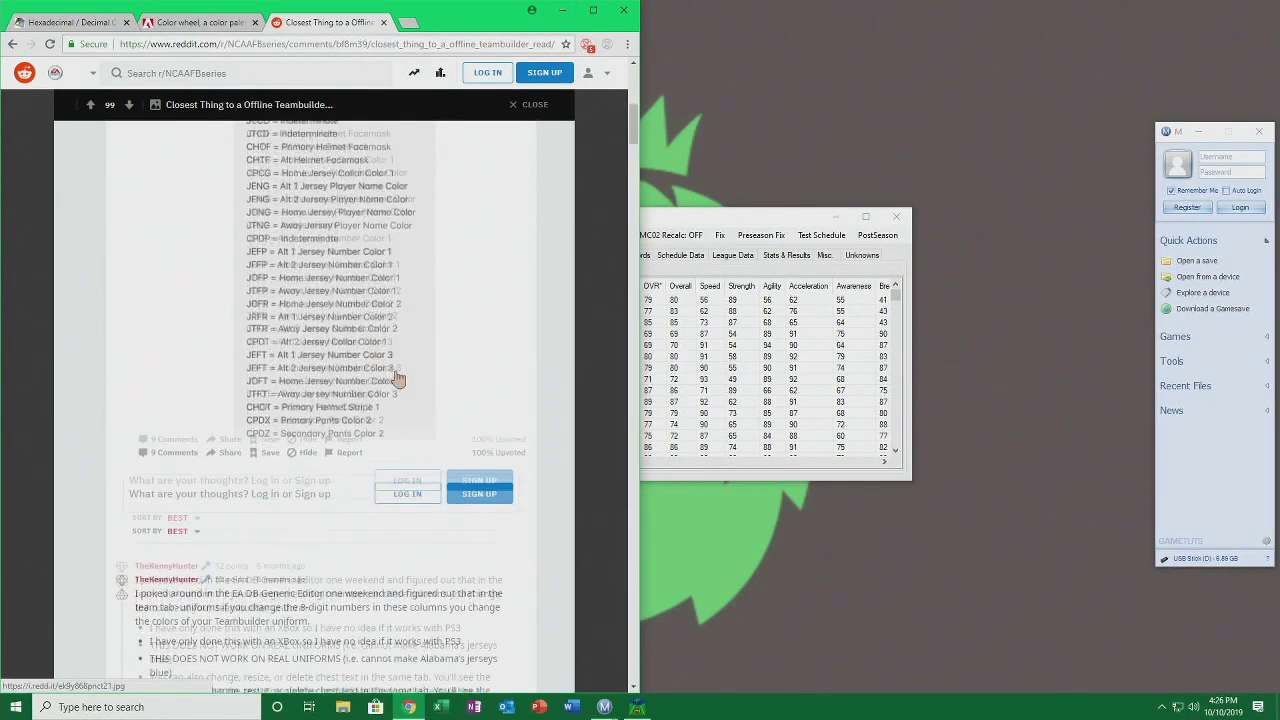
Expand the Reddit post's entire discussion and skim the uniform editing steps and the editor and Modio download links.
scroll(392, 370, down, 2)
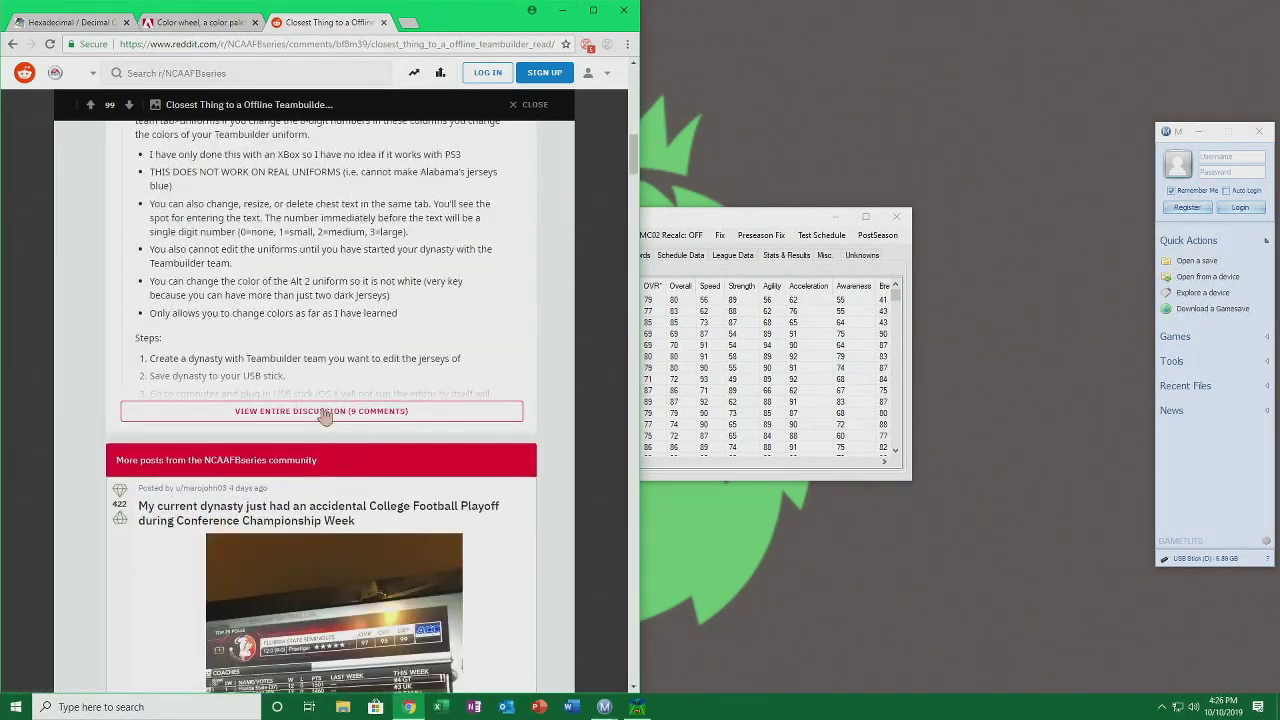
click(325, 414)
scroll(309, 490, down, 4)
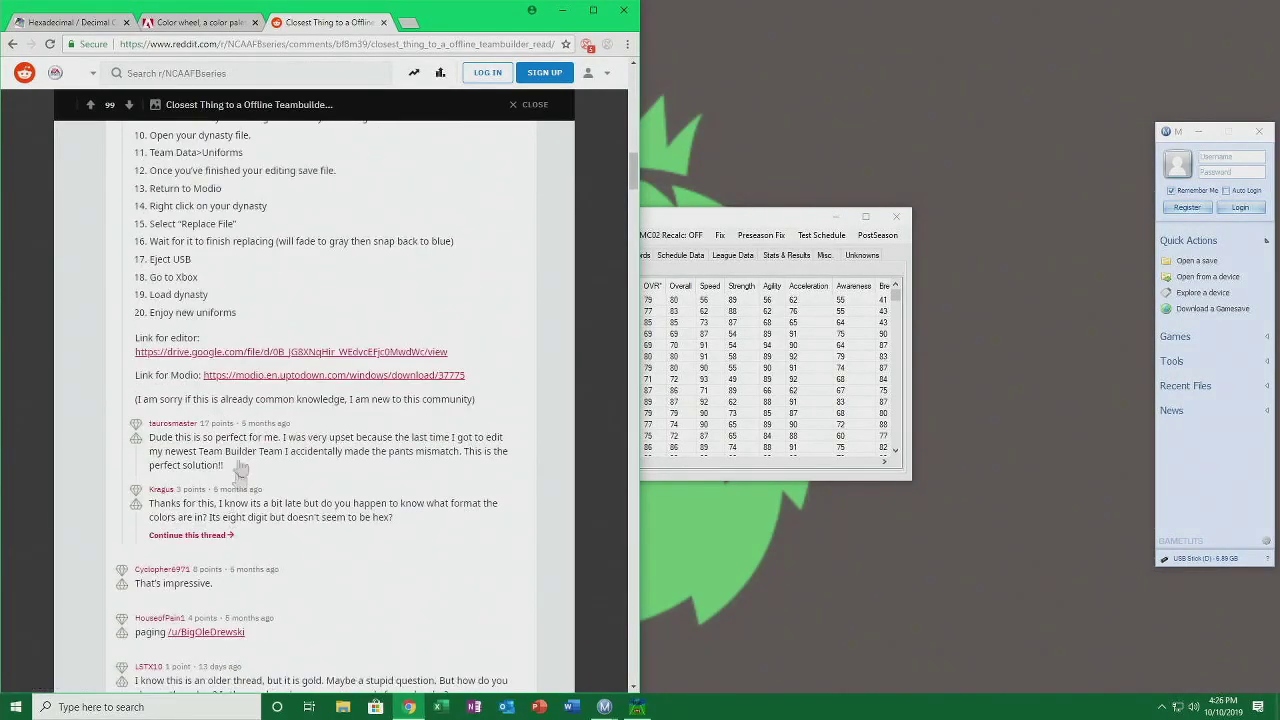
scroll(231, 354, up, 9)
scroll(231, 354, up, 5)
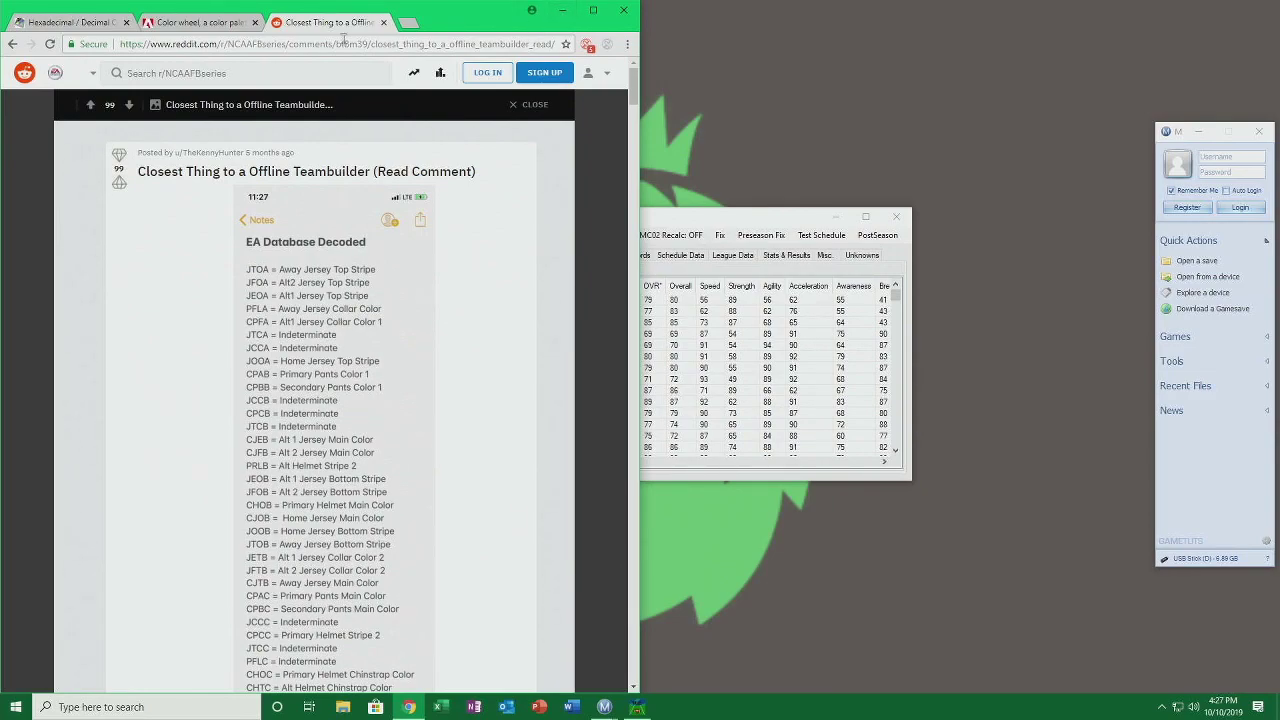
Glance at the color wheel and Hexadecimal Colors pages, return to the Reddit post, and minimize the browser.
click(210, 24)
click(108, 26)
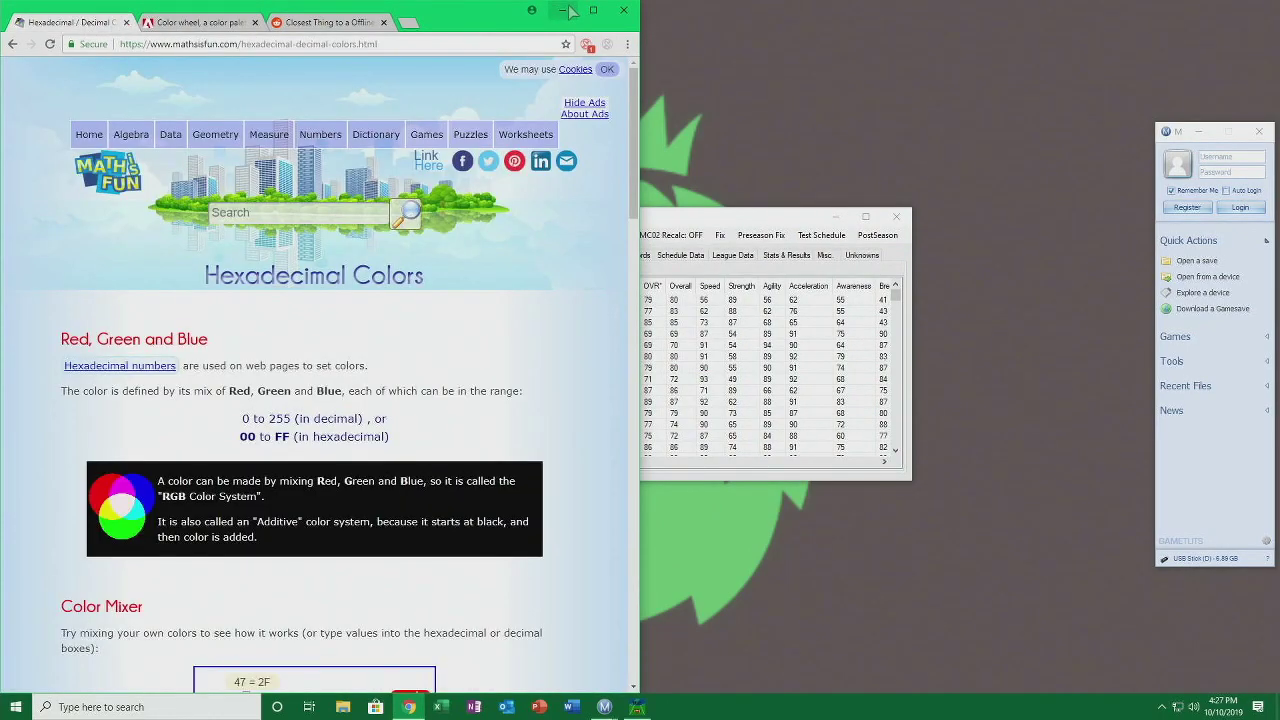
click(299, 24)
click(562, 10)
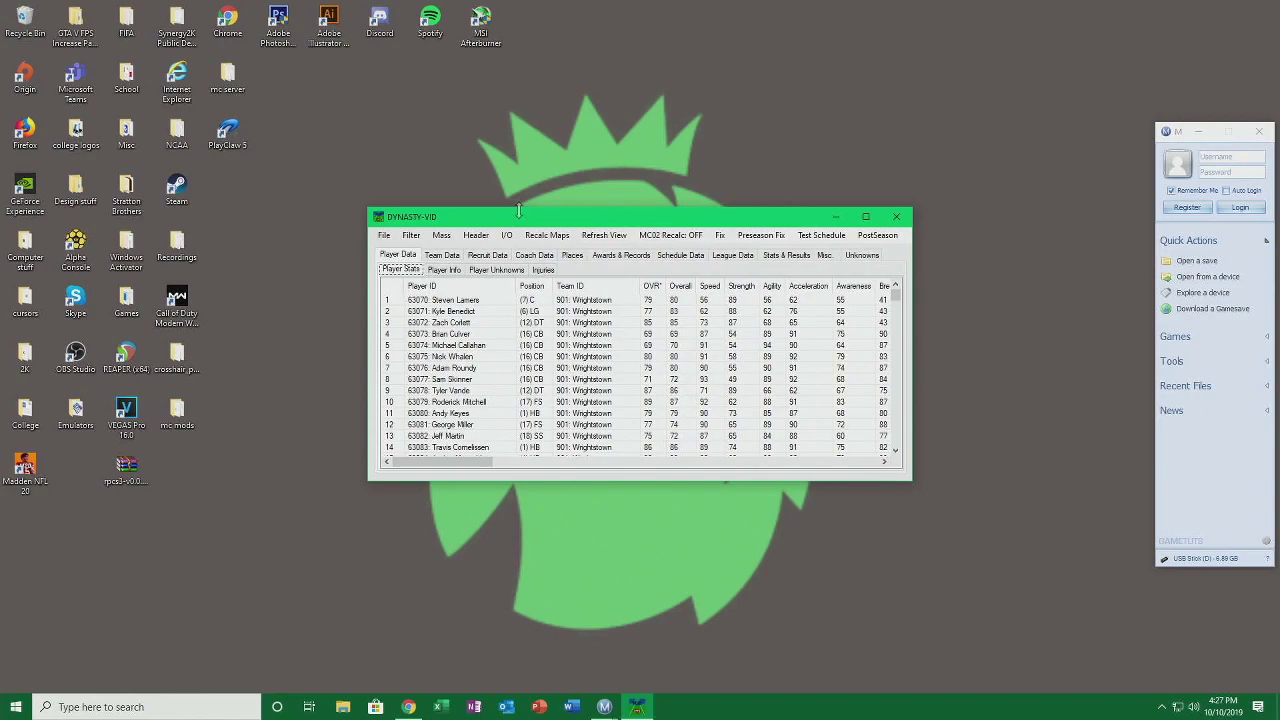
In the Teams table of the team data, set Wrightstown's Team Name and Team Long Name to Central Alabama.
click(444, 256)
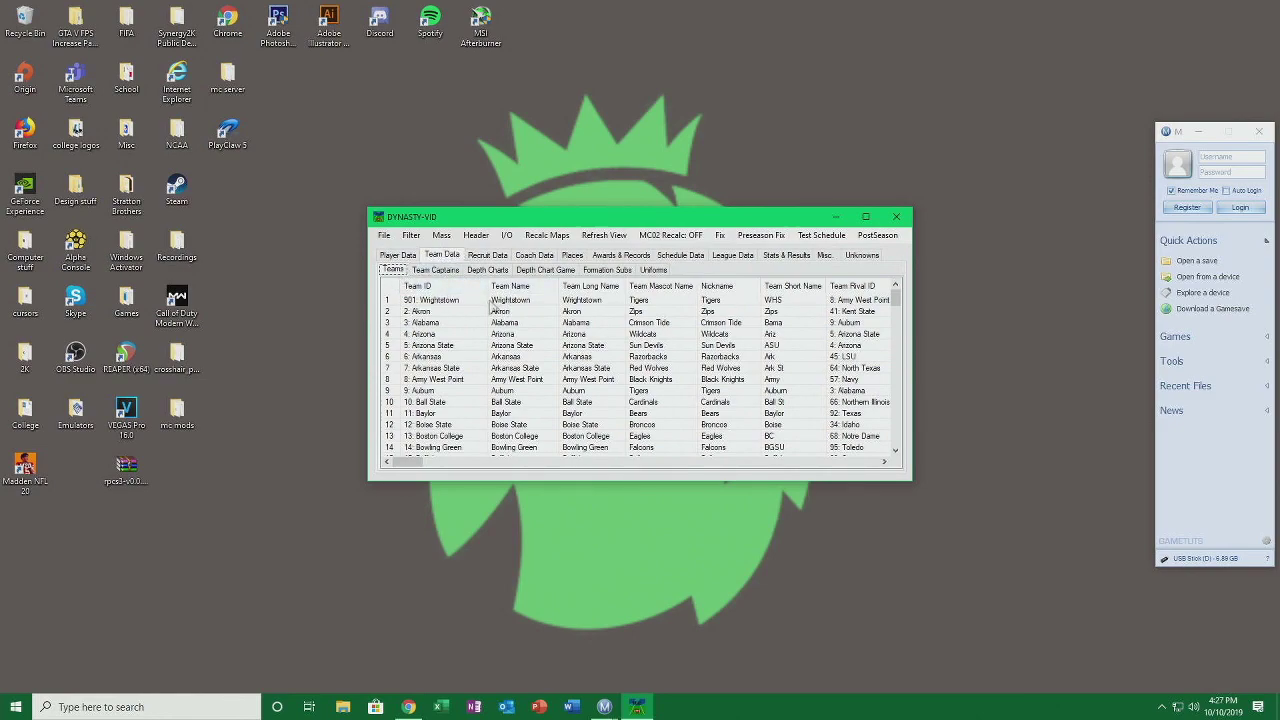
double_click(526, 303)
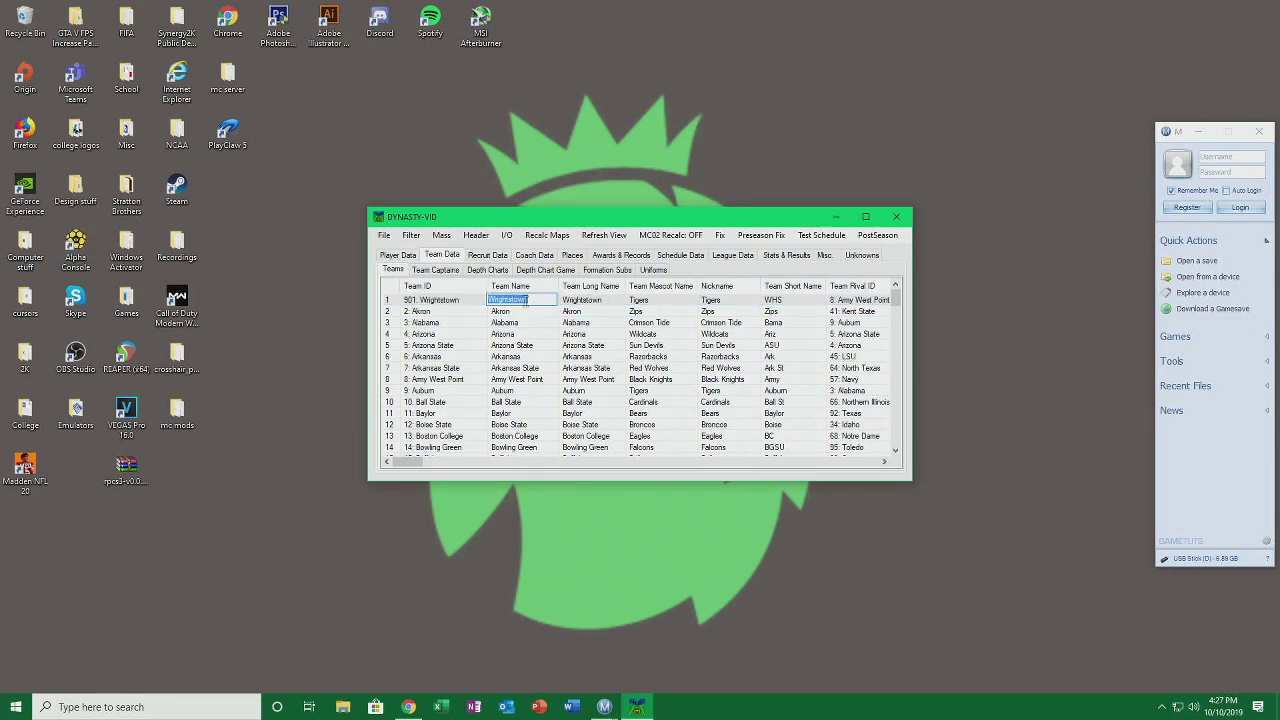
text(Central Alabama)
click(587, 299)
click(587, 299)
text(Centra)
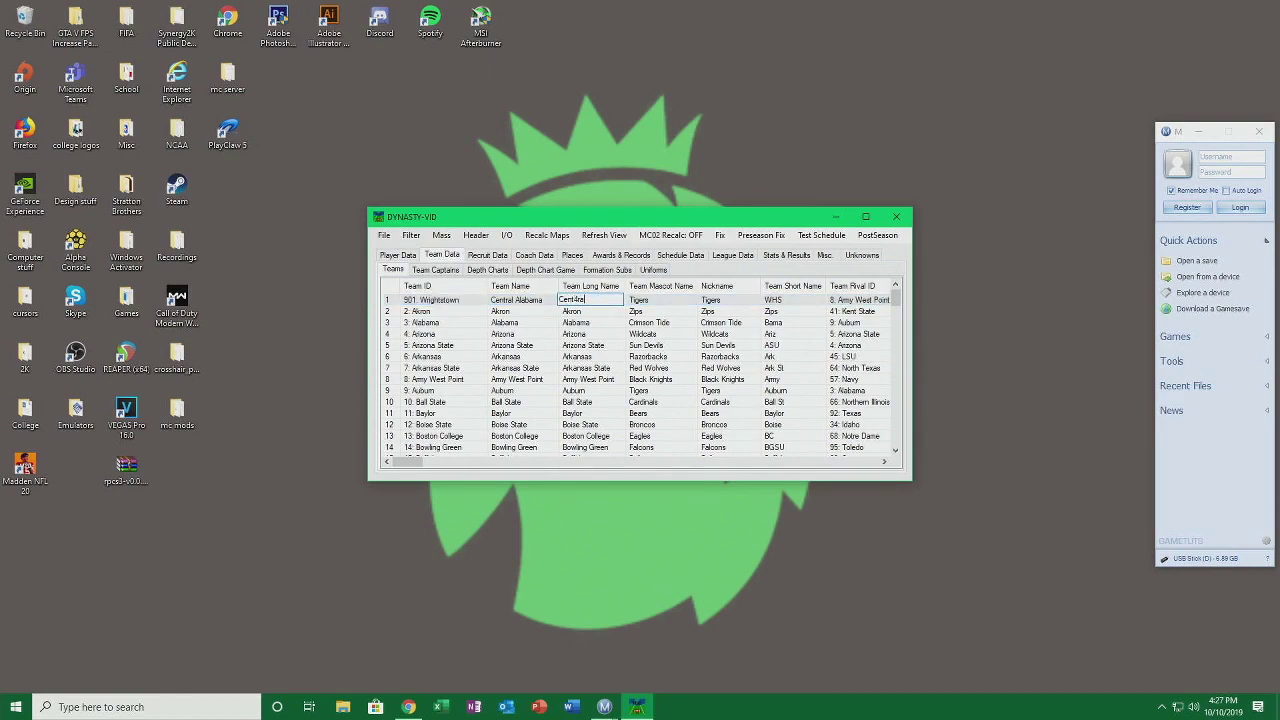
text(l Alabama)
key(Return)
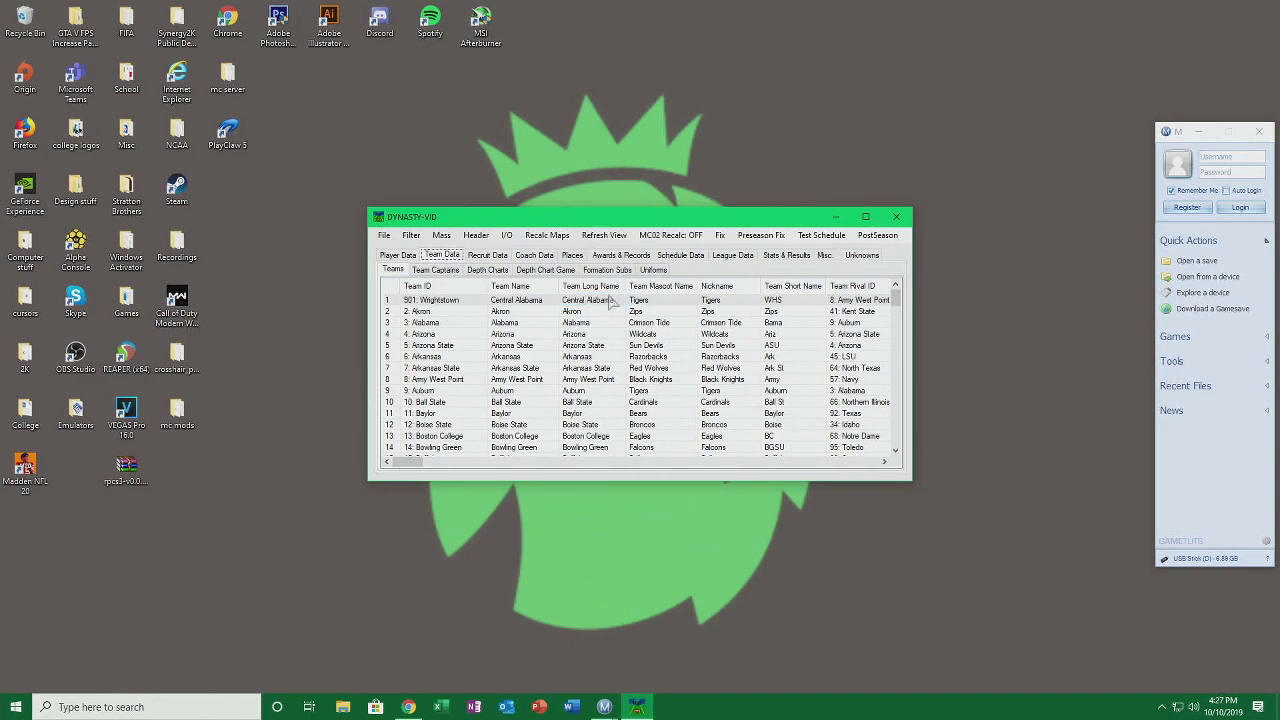
Set the Central Alabama team's Team Mascot Name and Nickname to Lions.
double_click(650, 300)
text(Lions)
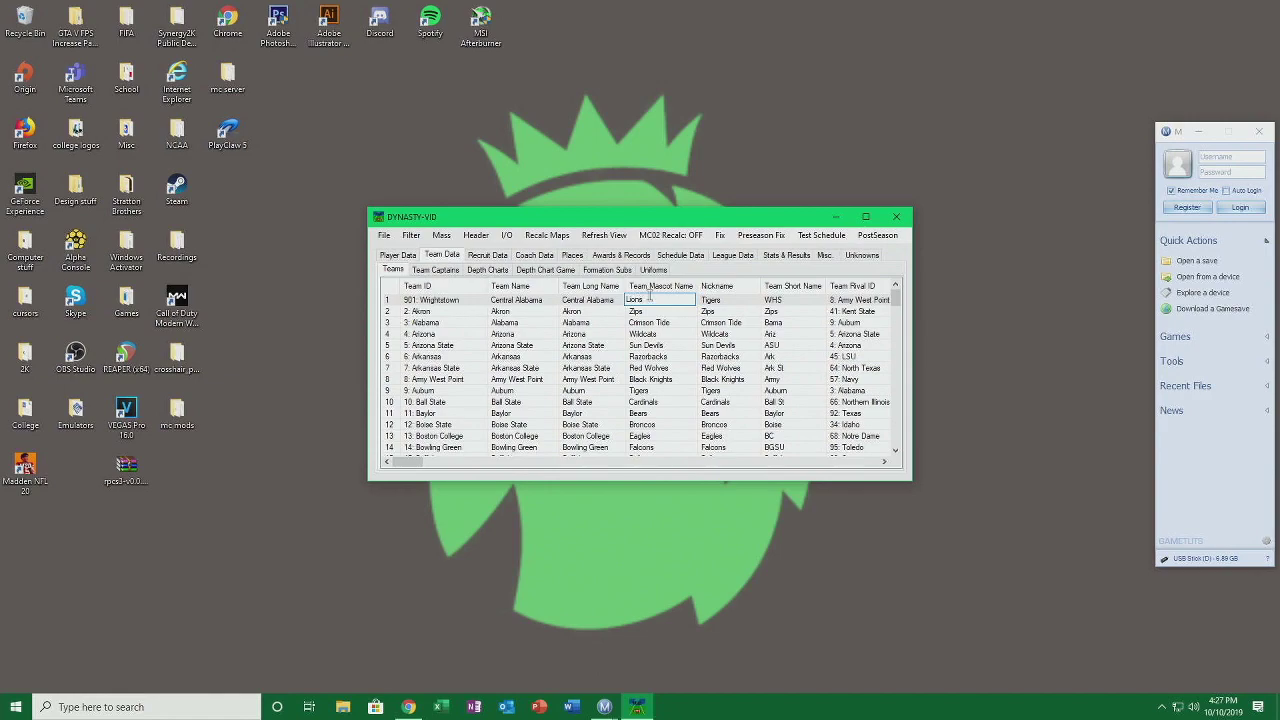
key(Return)
double_click(722, 300)
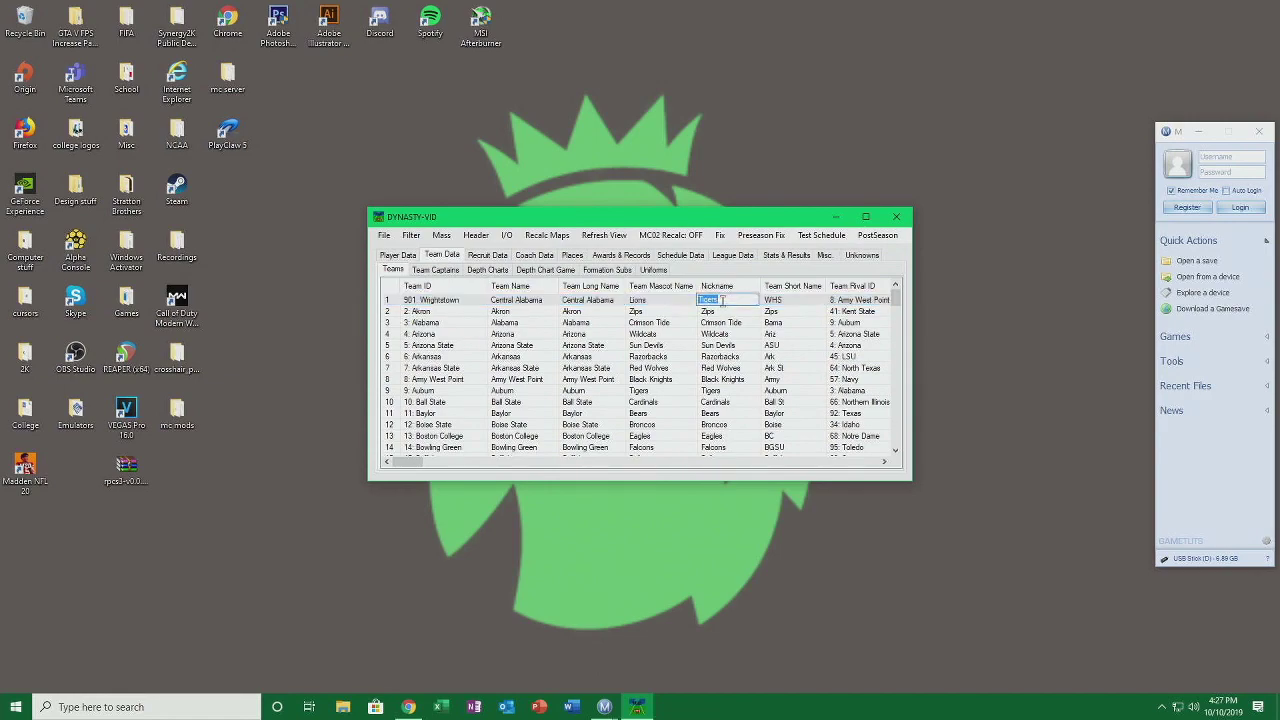
text(Lions)
key(Return)
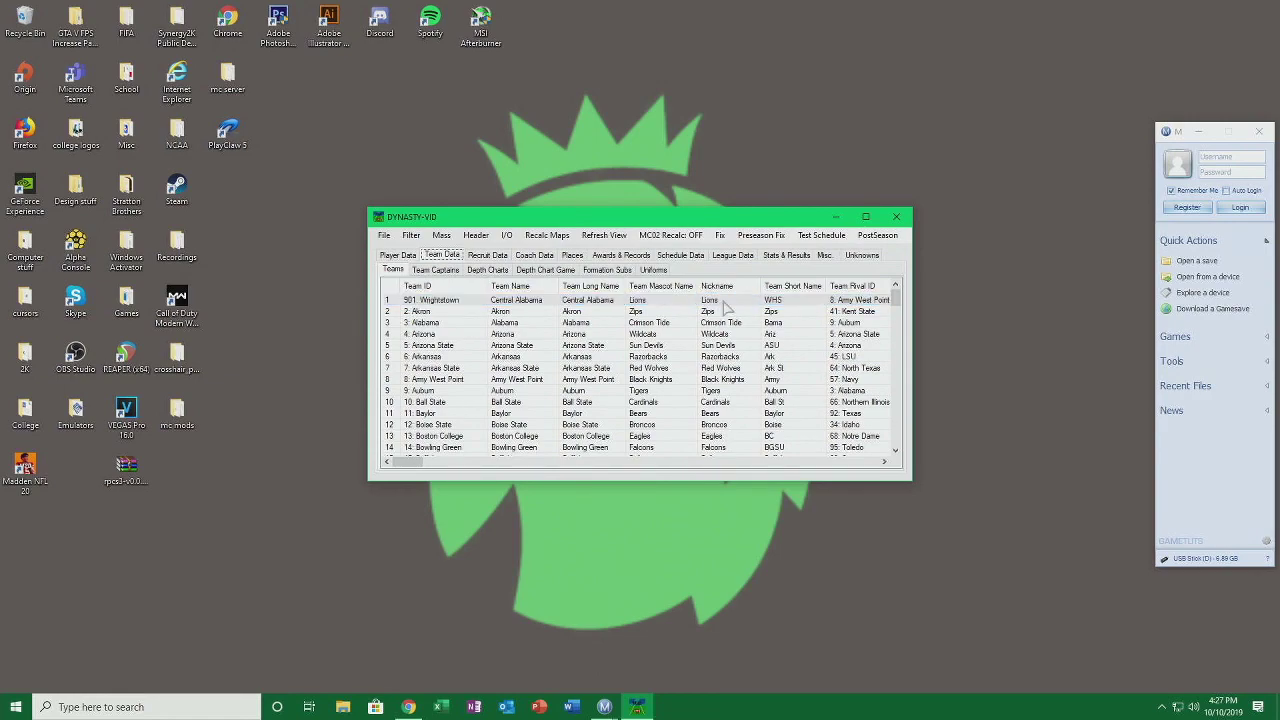
Set the Central Alabama team's Team Short Name to CAU.
double_click(772, 300)
text(C)
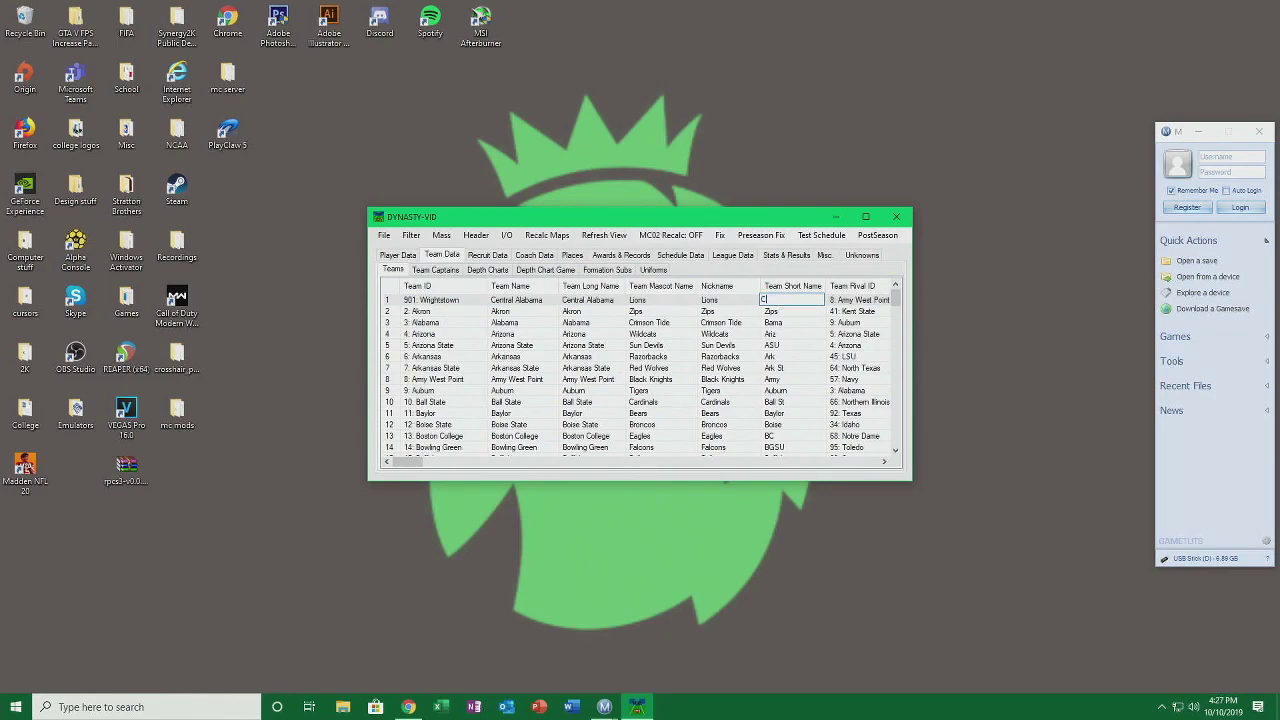
text(AU)
key(Return)
Set the Central Alabama team's Team Rival ID to 3: Alabama.
mouse_move(410, 465)
mouse_down()
mouse_move(418, 480)
mouse_move(422, 466)
mouse_up()
click(643, 303)
click(643, 303)
click(678, 300)
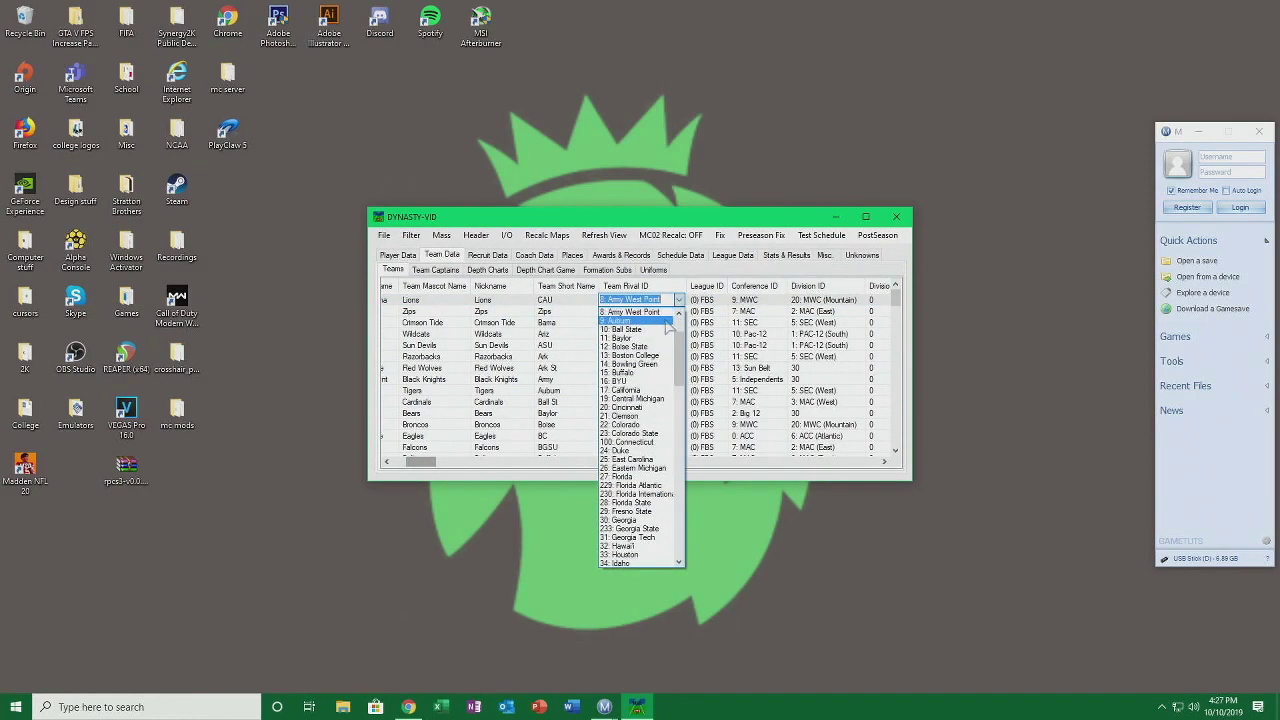
click(625, 329)
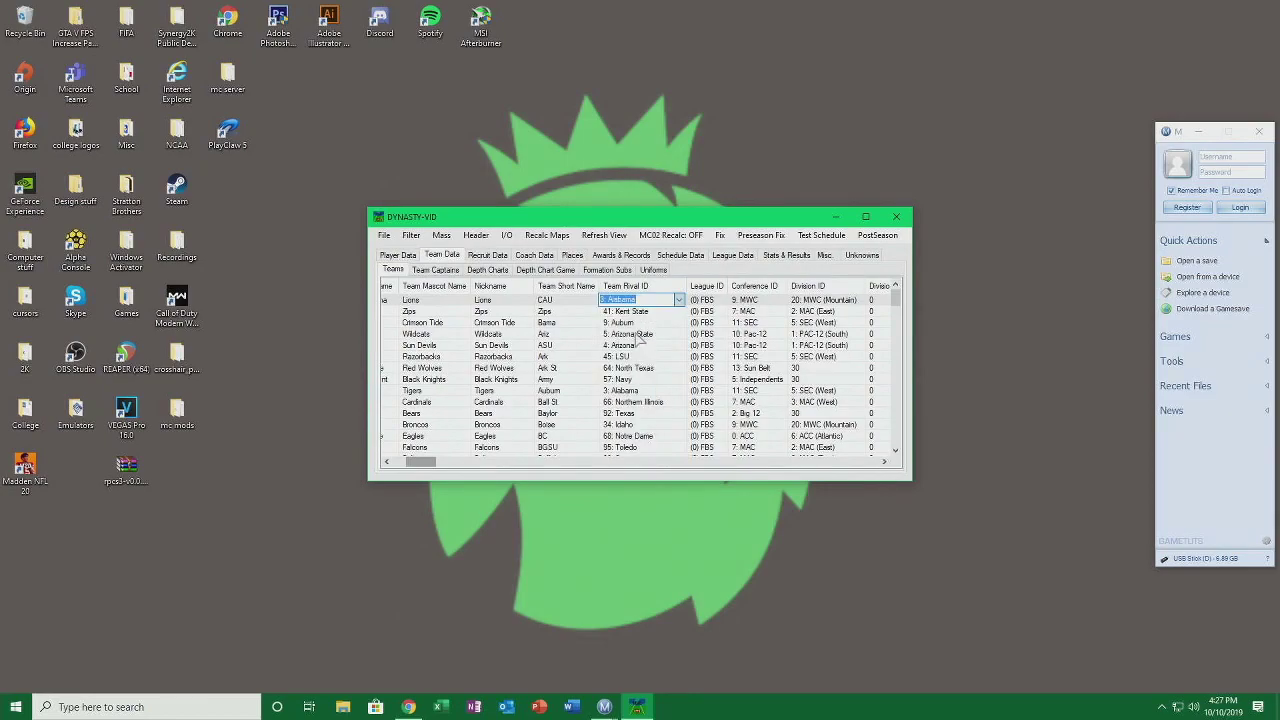
Set the Central Alabama team's Stadium ID to 265: Northeast Small High School.
drag(428, 462, 662, 476)
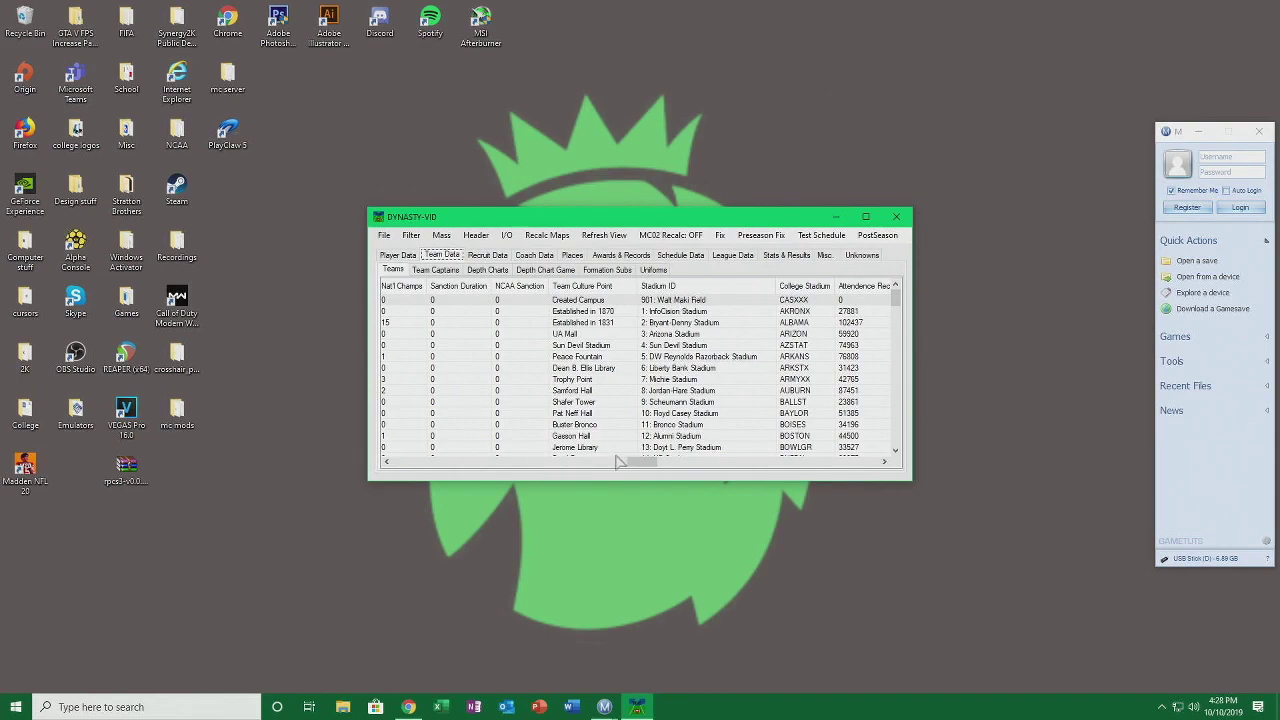
drag(637, 463, 648, 470)
click(530, 300)
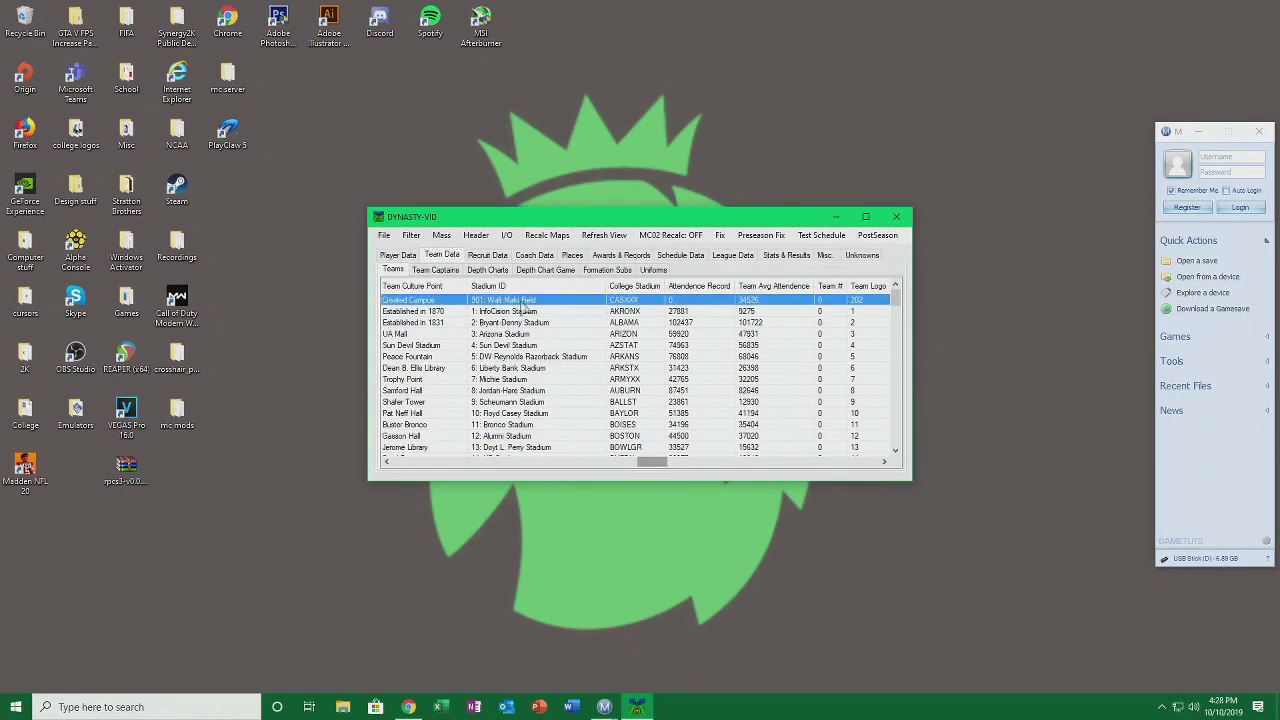
click(598, 300)
scroll(571, 418, down, 5)
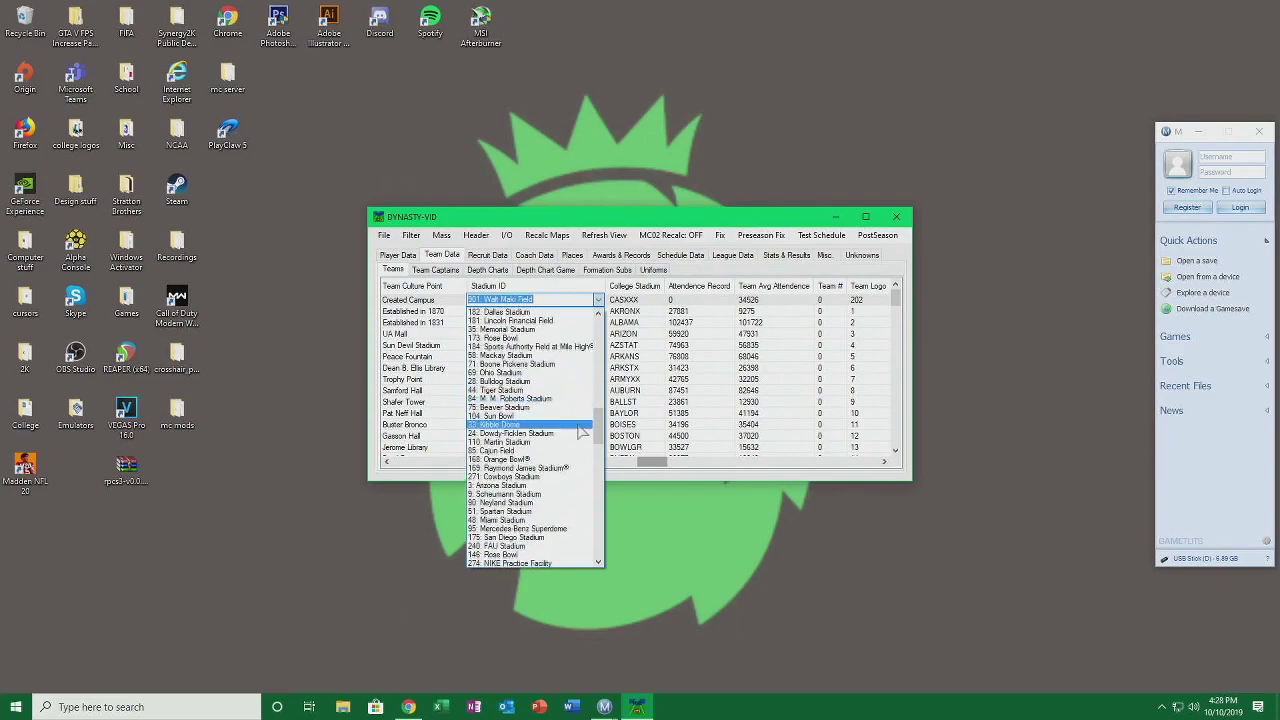
scroll(571, 418, down, 5)
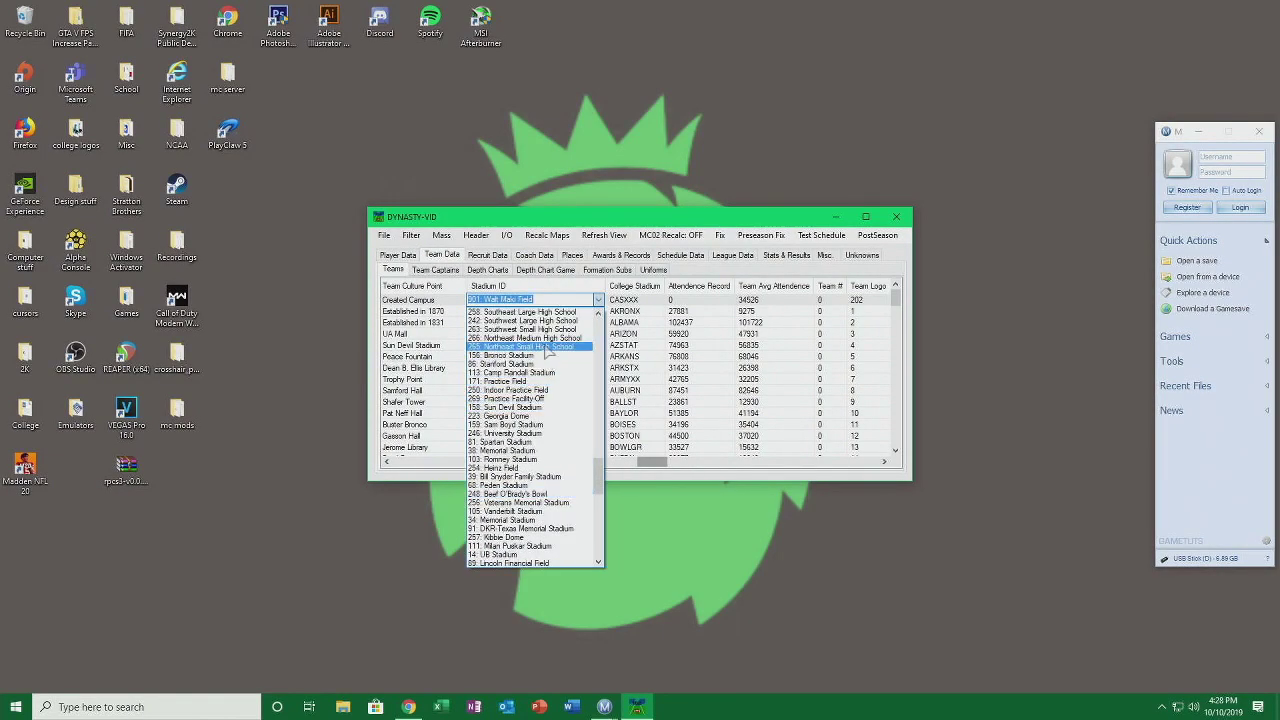
click(548, 348)
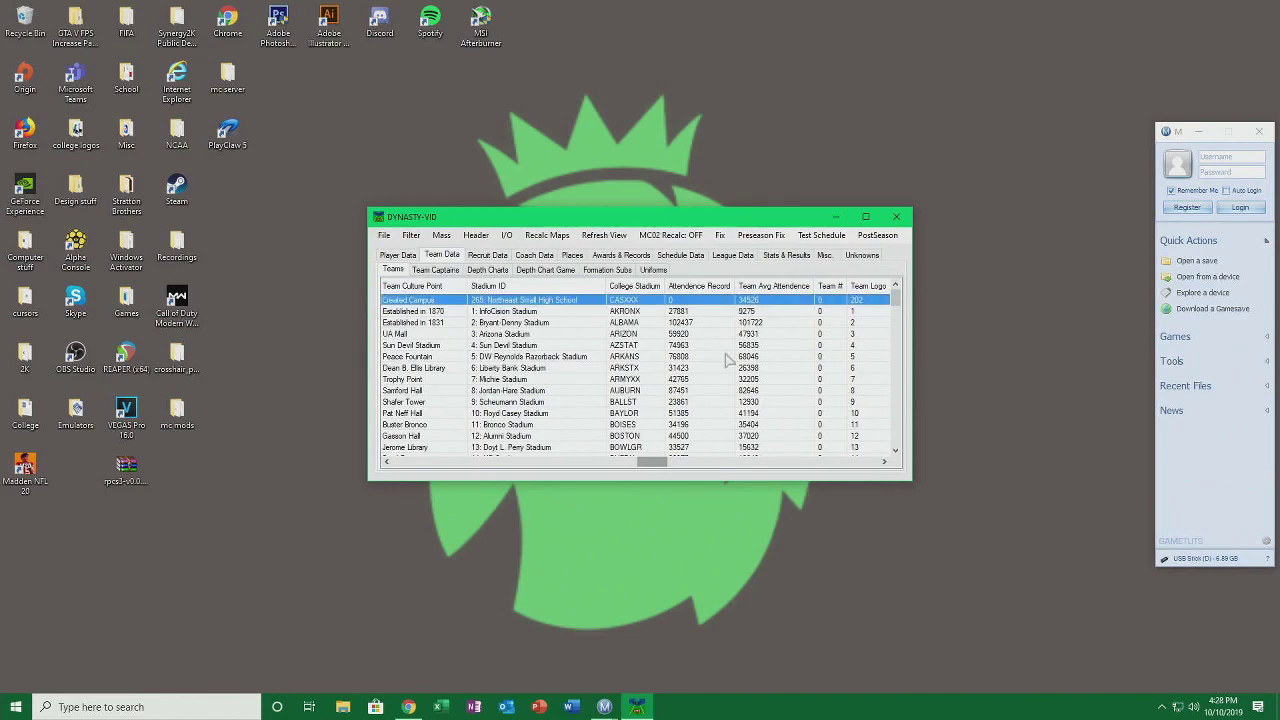
Set the Central Alabama team's Team Logo and Roster Helmet values to 210.
drag(652, 463, 668, 468)
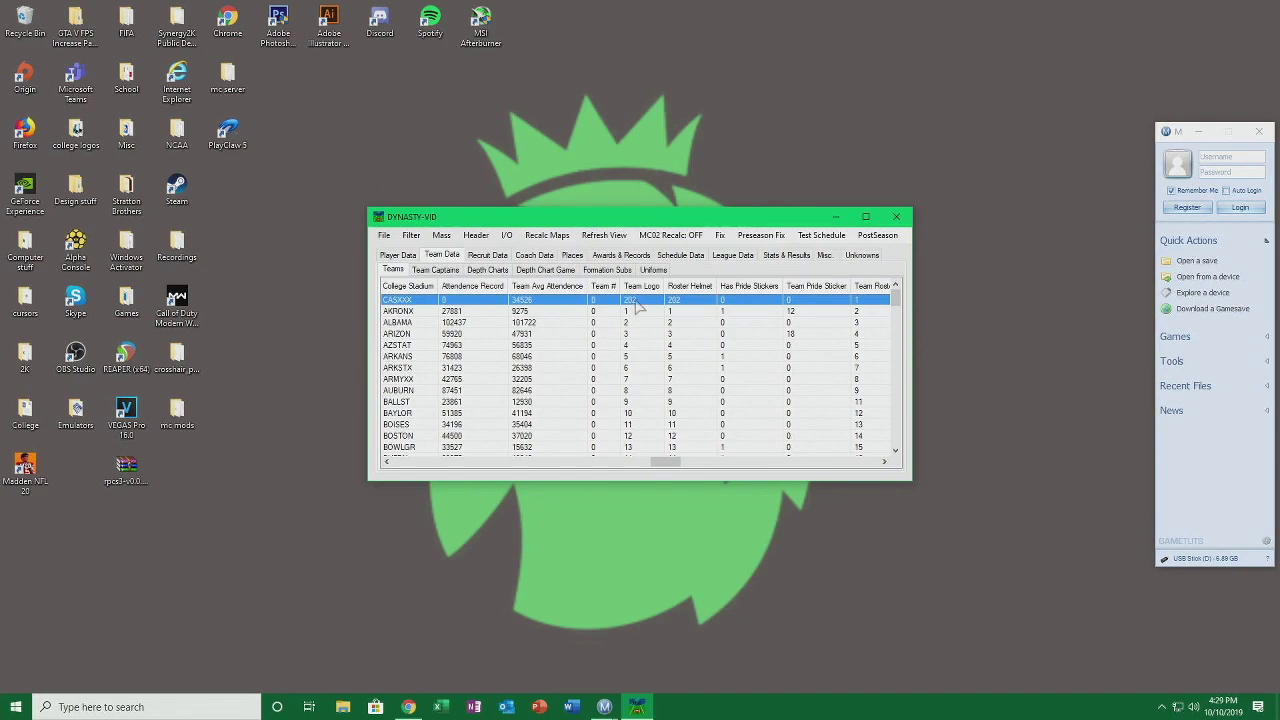
click(645, 302)
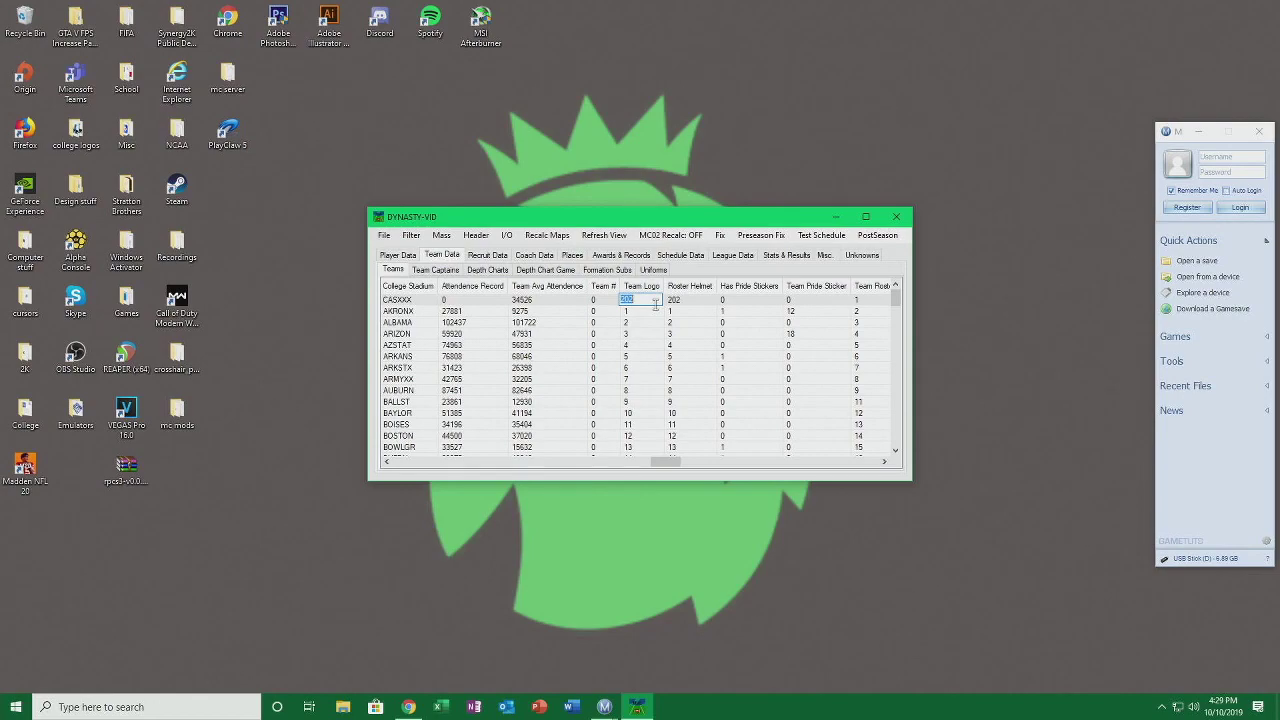
text(202)
key(BackSpace)
key(BackSpace)
key(BackSpace)
text(210)
double_click(683, 300)
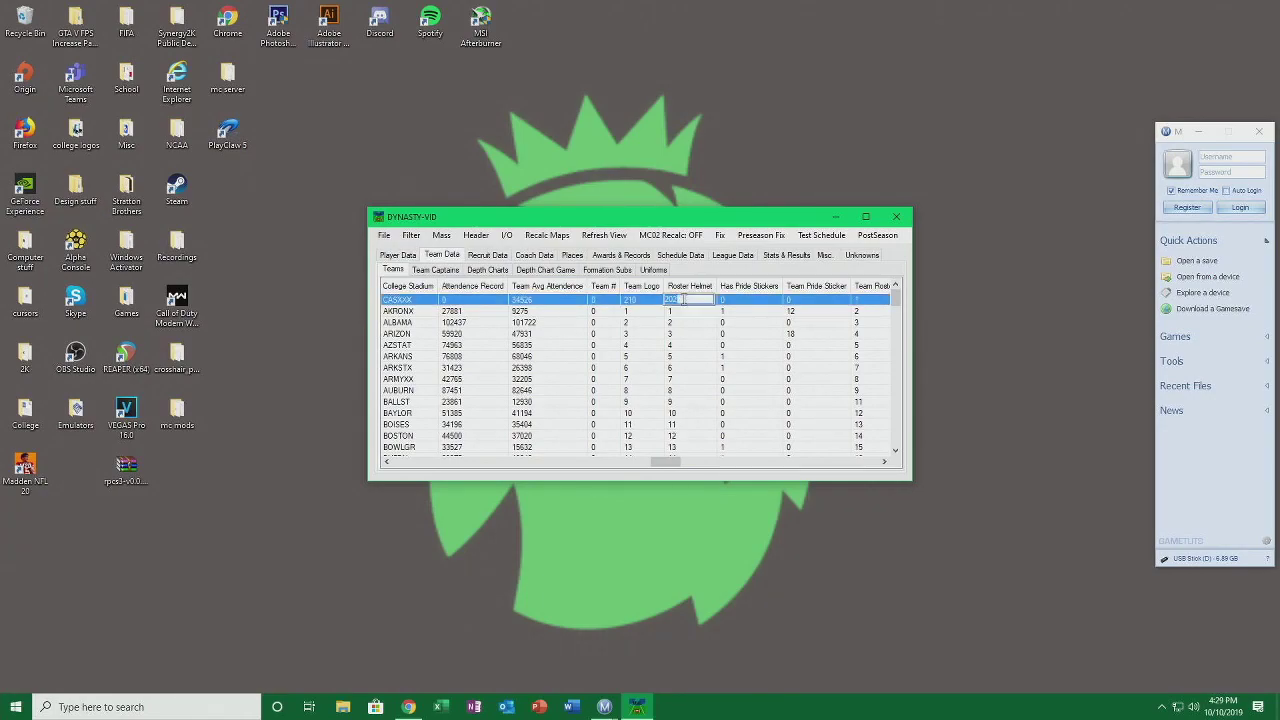
text(210)
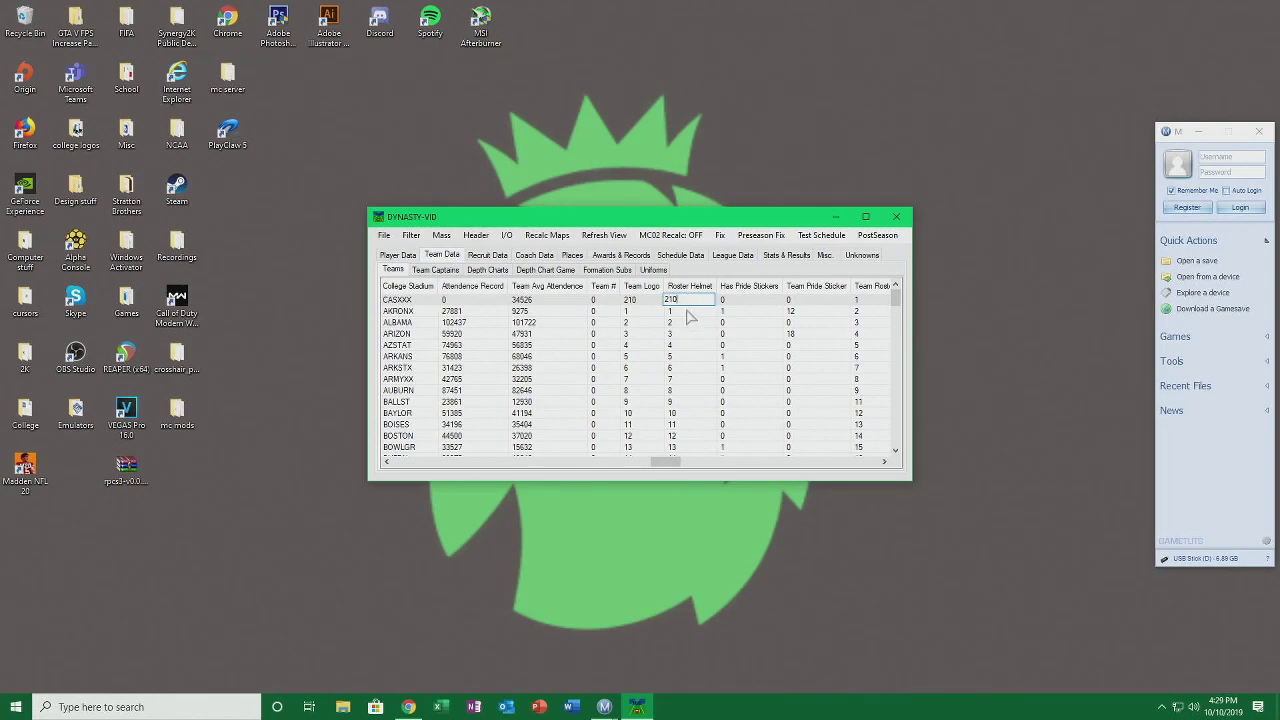
key(Return)
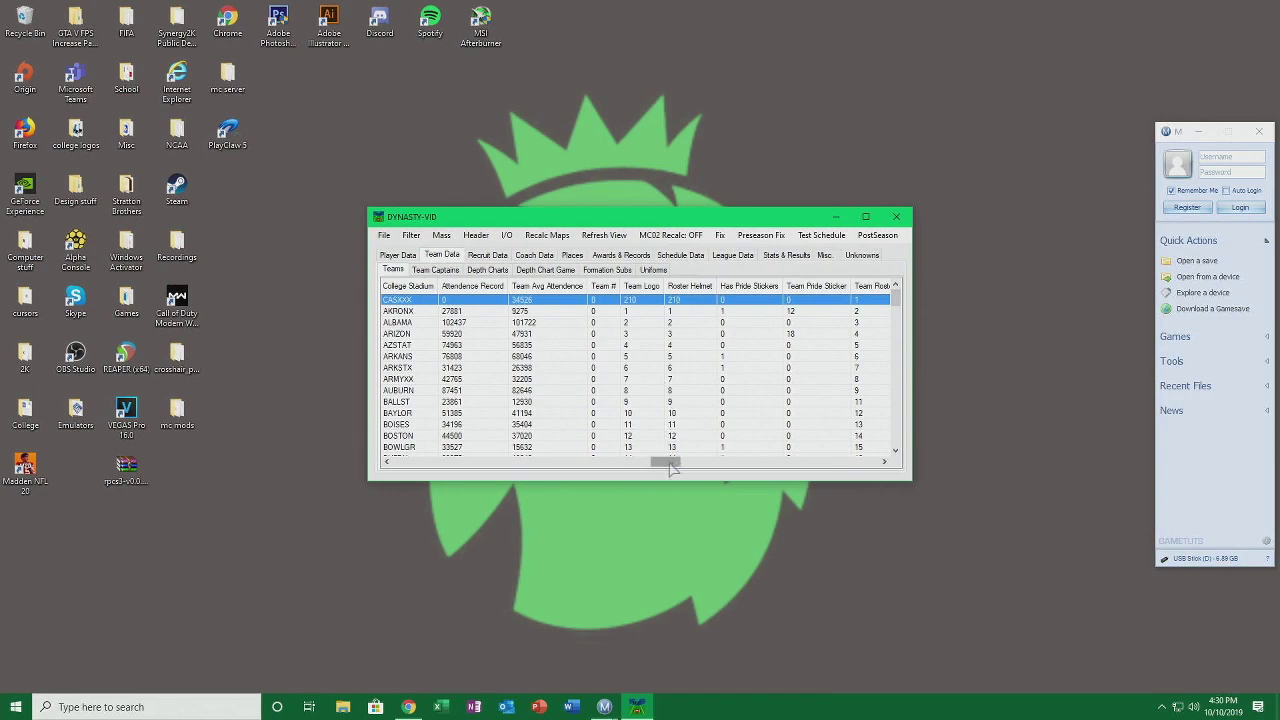
Save the edited DYNASTY-VID file.
drag(670, 466, 676, 470)
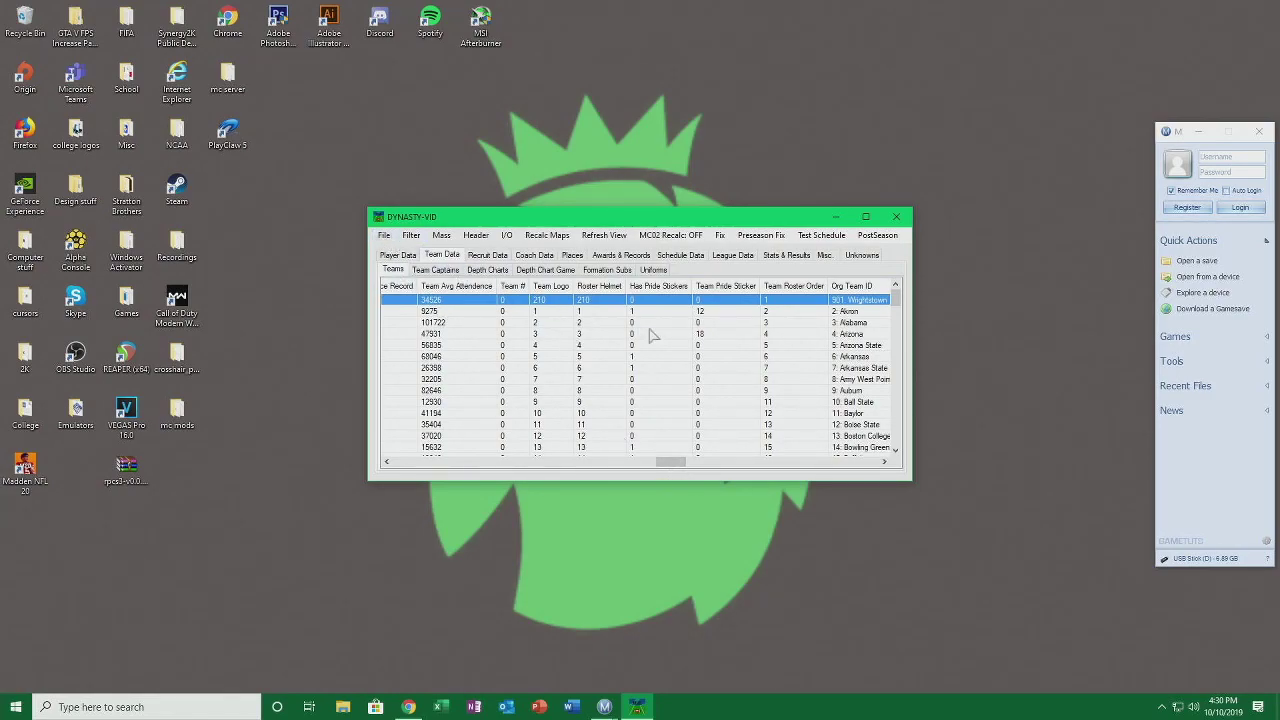
click(384, 235)
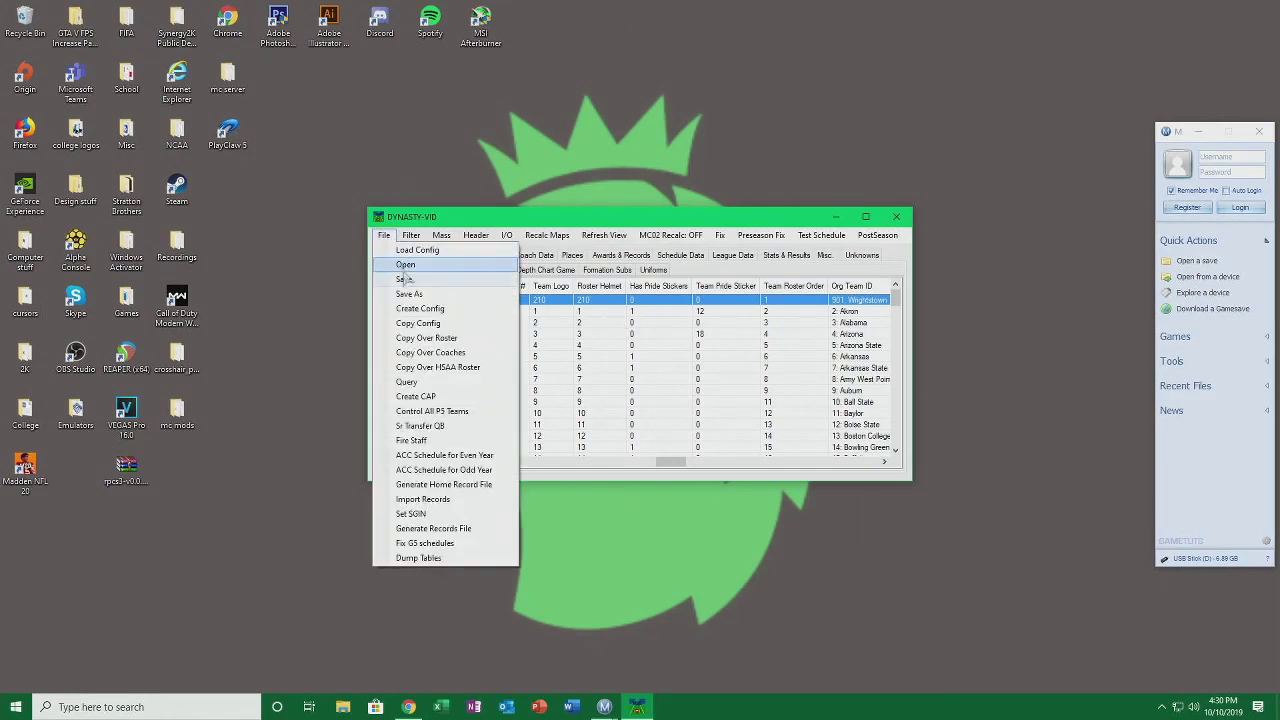
click(405, 280)
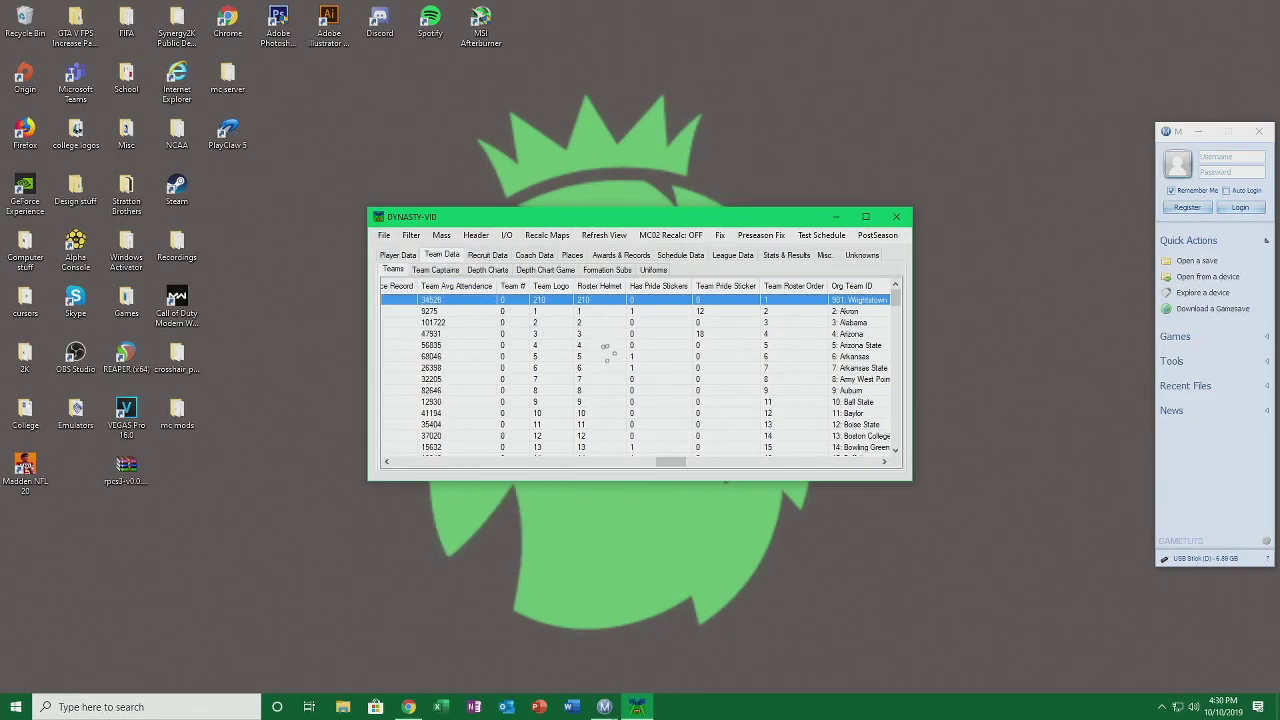
click(655, 389)
Bring the TB2B and TBCB team color columns into view and open the Jersey Values Word document from the NCAA folder.
drag(667, 464, 711, 472)
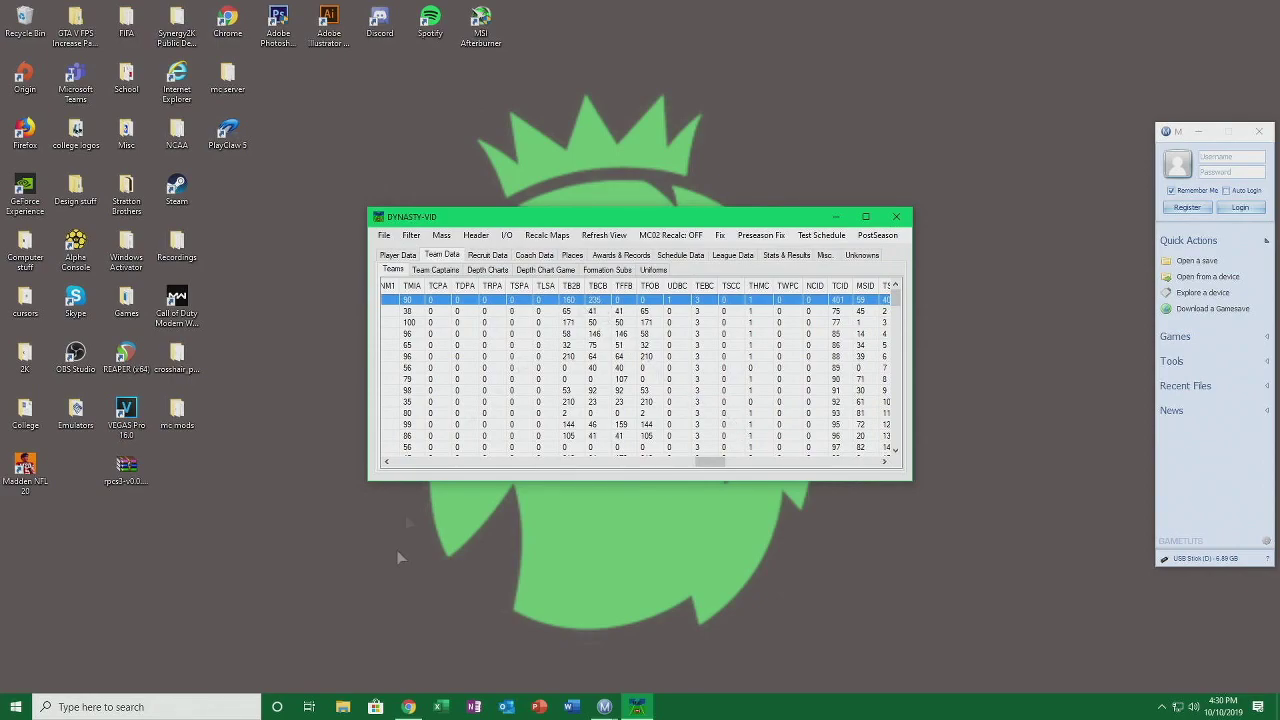
double_click(177, 135)
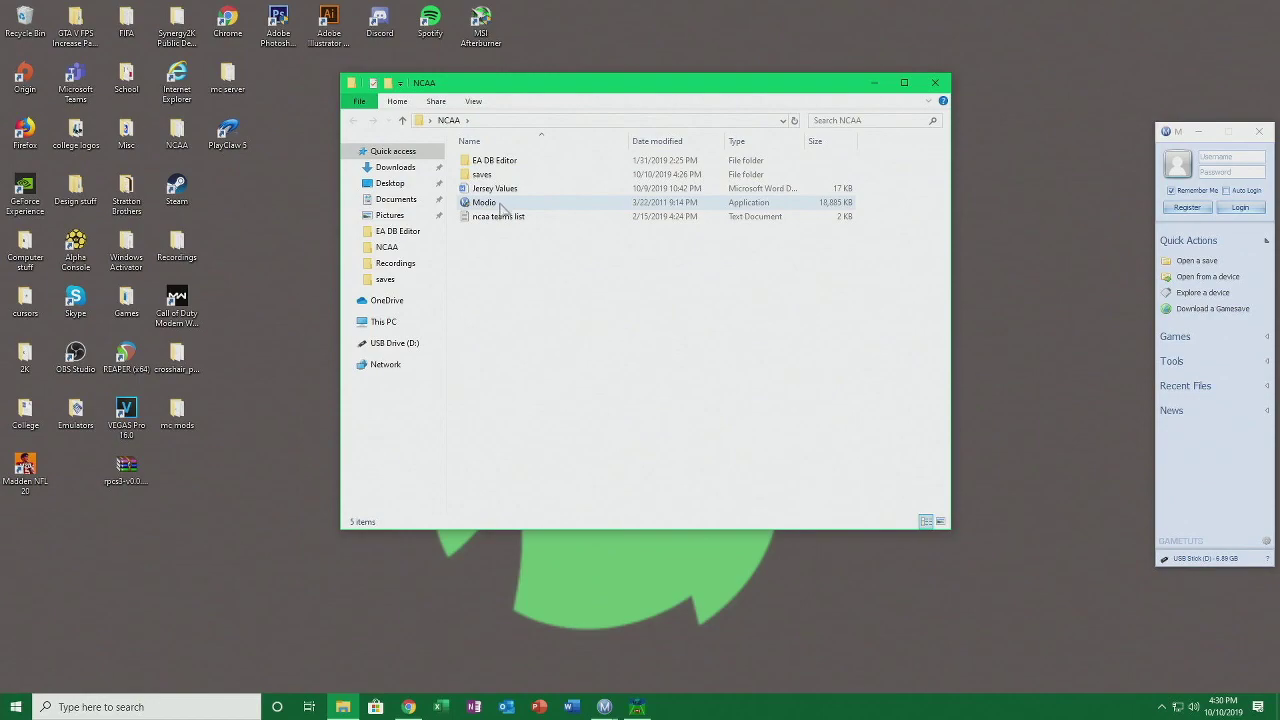
click(494, 190)
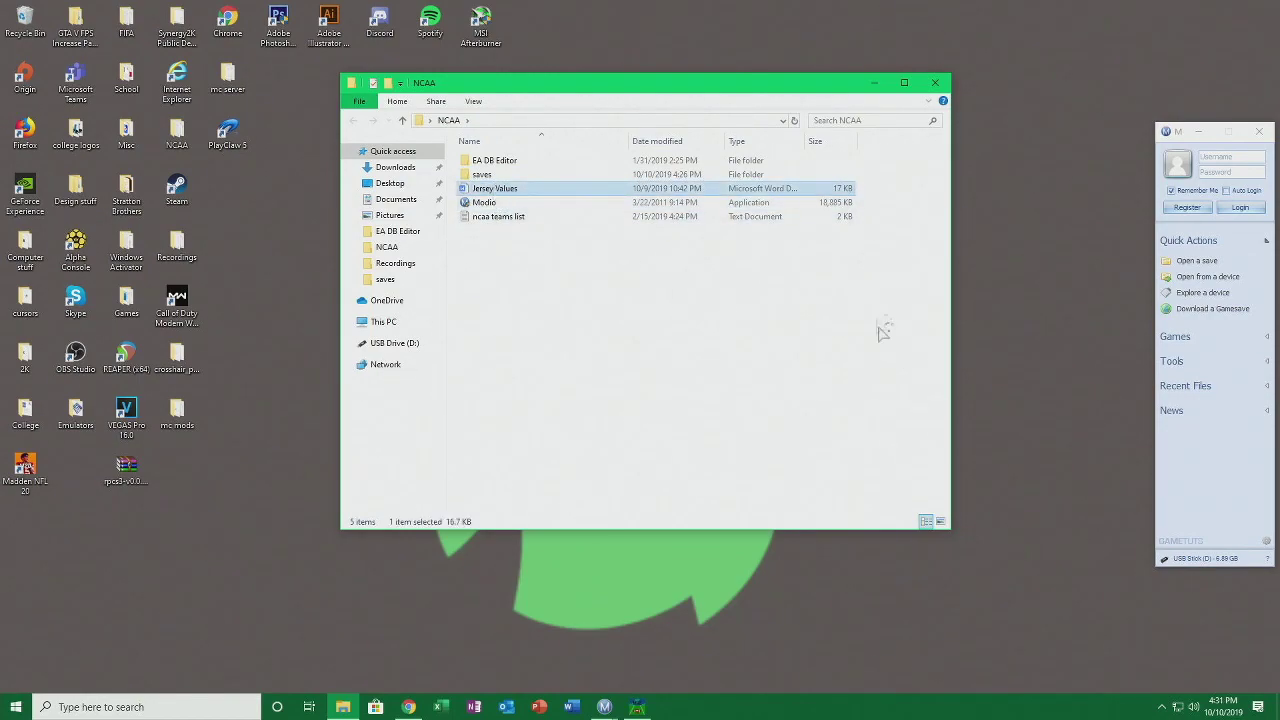
click(874, 82)
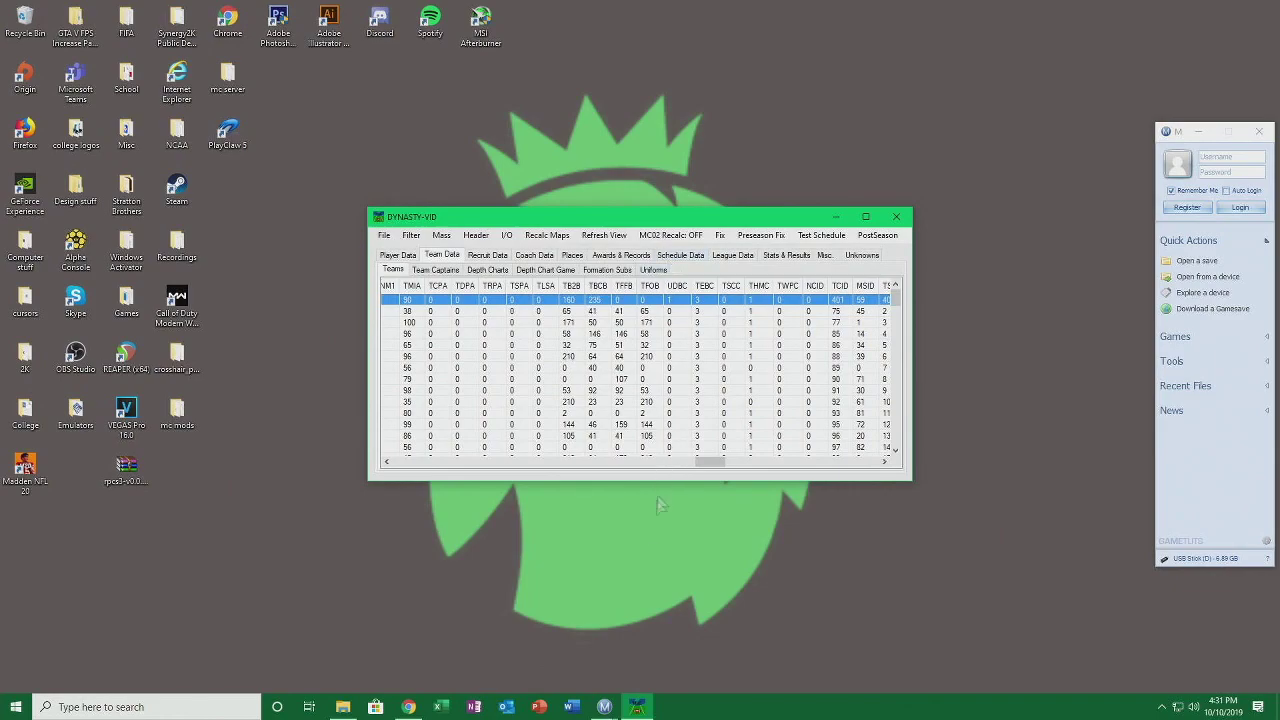
click(572, 707)
click(748, 403)
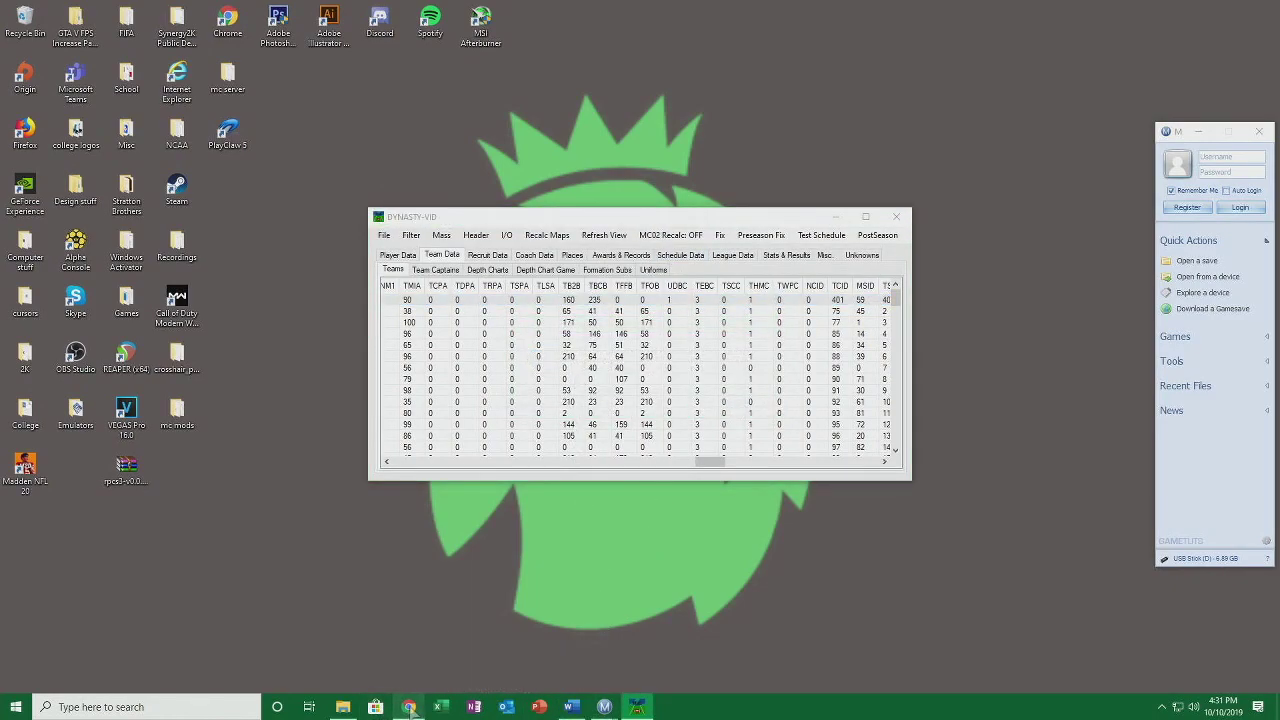
mouse_move(409, 707)
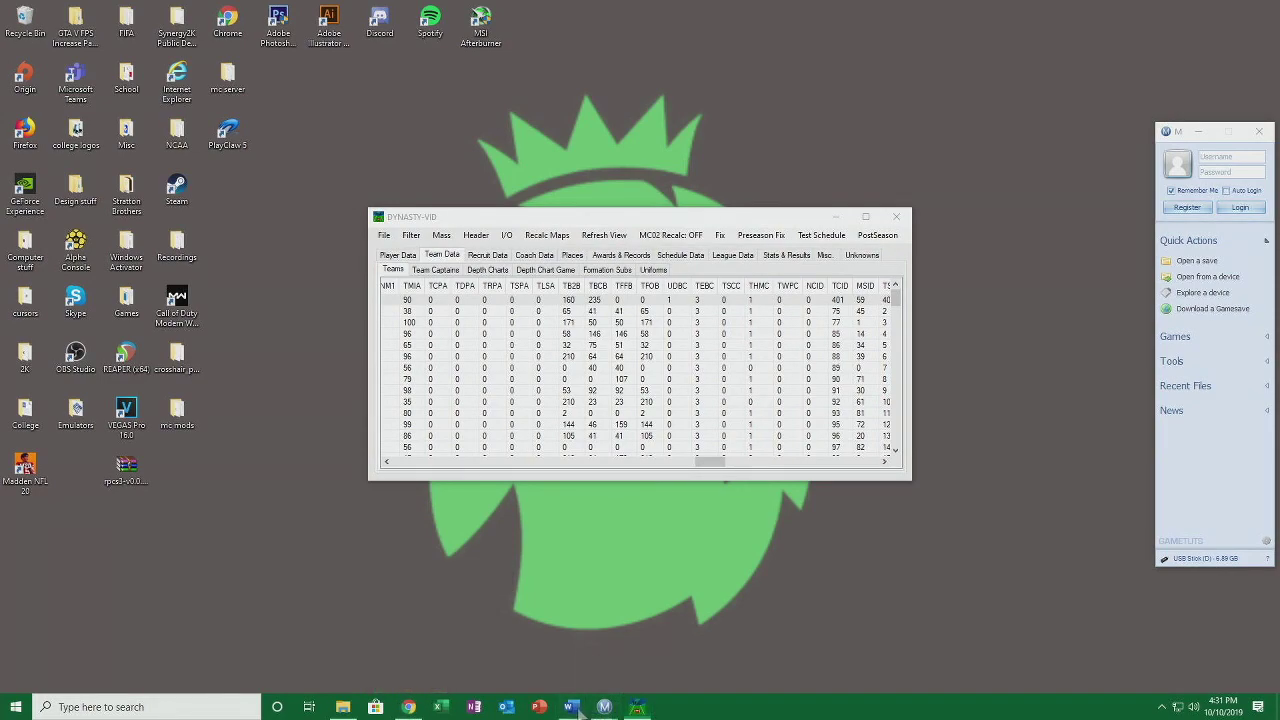
click(674, 400)
Arrange the Jersey Values document and the DYNASTY-VID editor window side by side.
drag(245, 165, 2, 163)
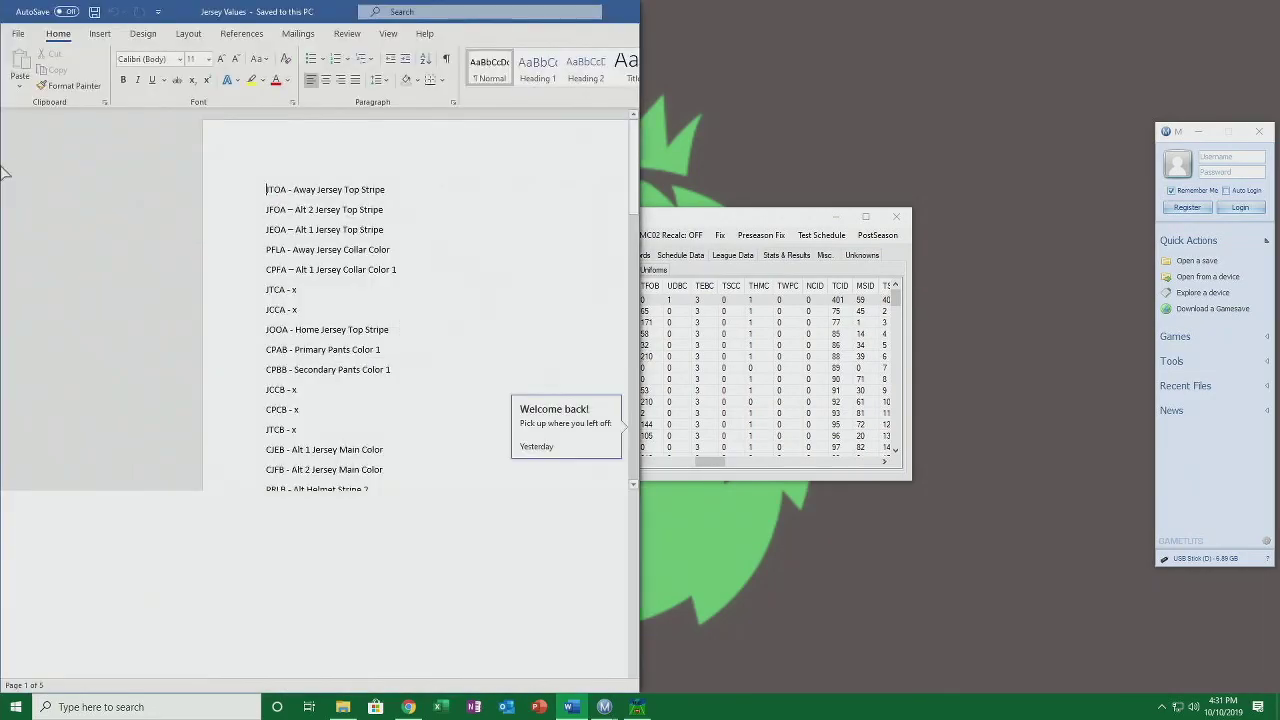
click(514, 294)
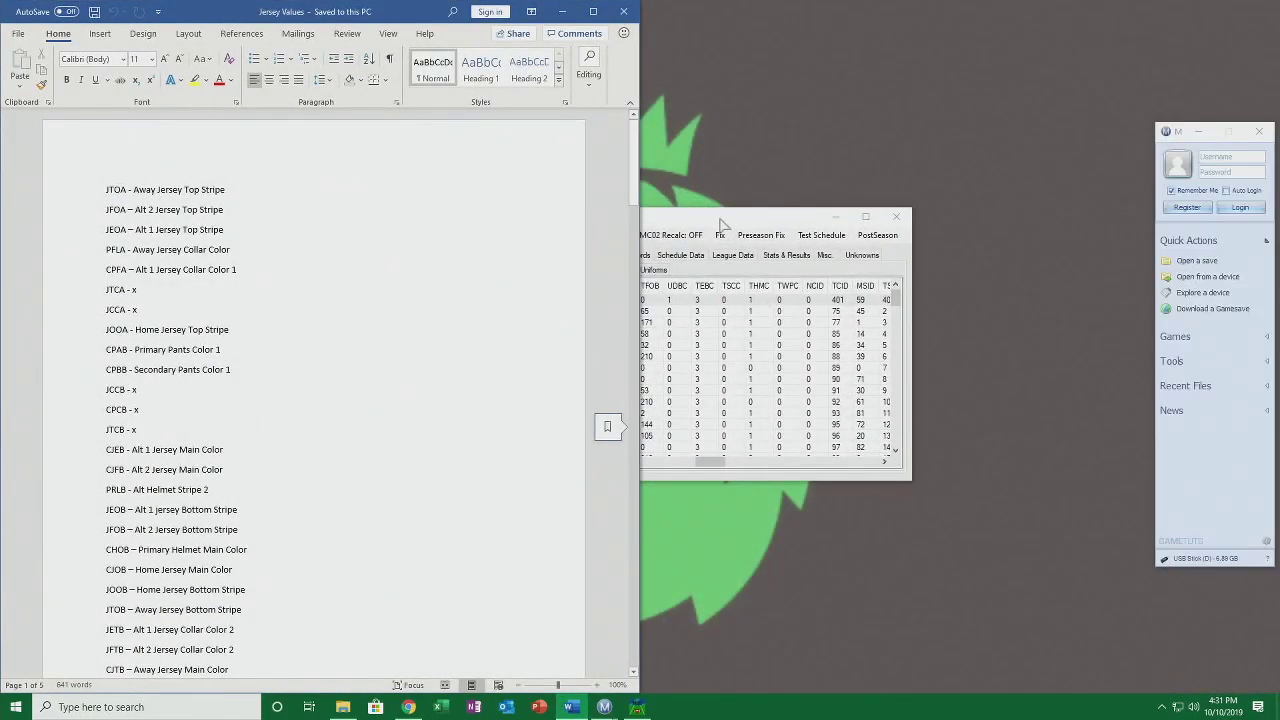
click(1004, 212)
drag(1004, 212, 1030, 212)
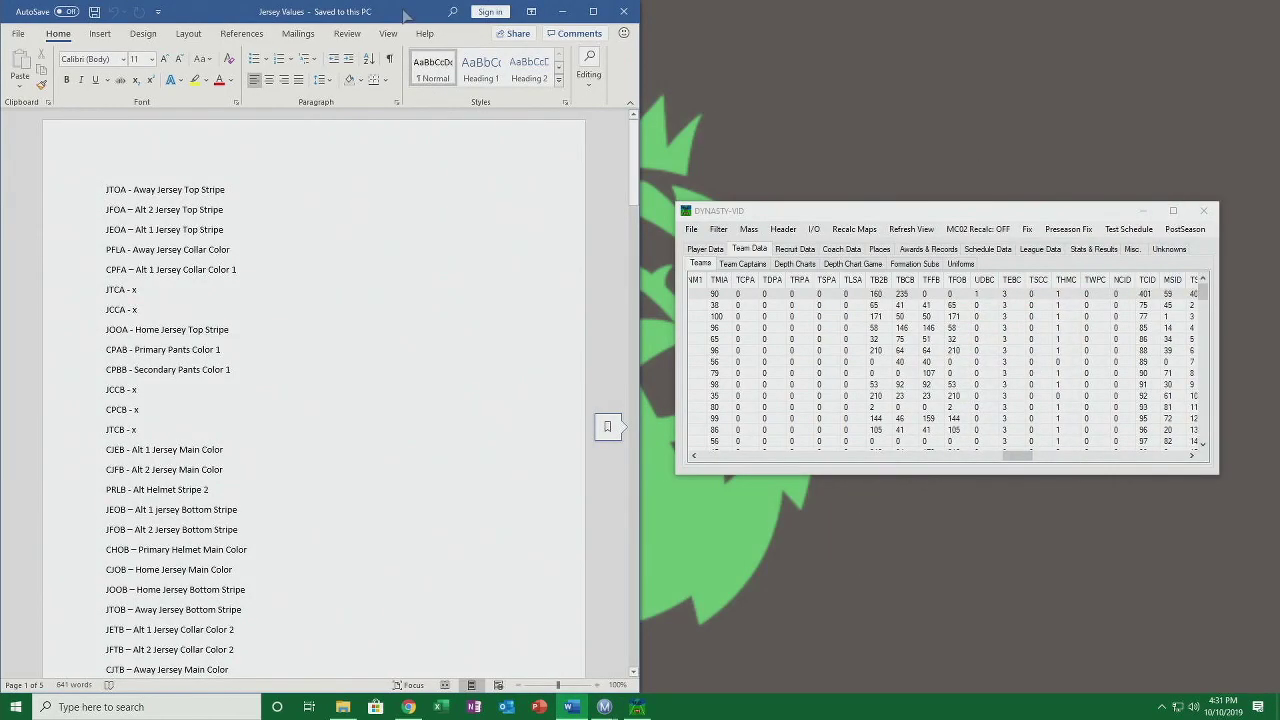
Examine the jersey, pants and helmet color codes in the Jersey Values document and compare them with the columns of the Uniforms table.
scroll(228, 243, down, 20)
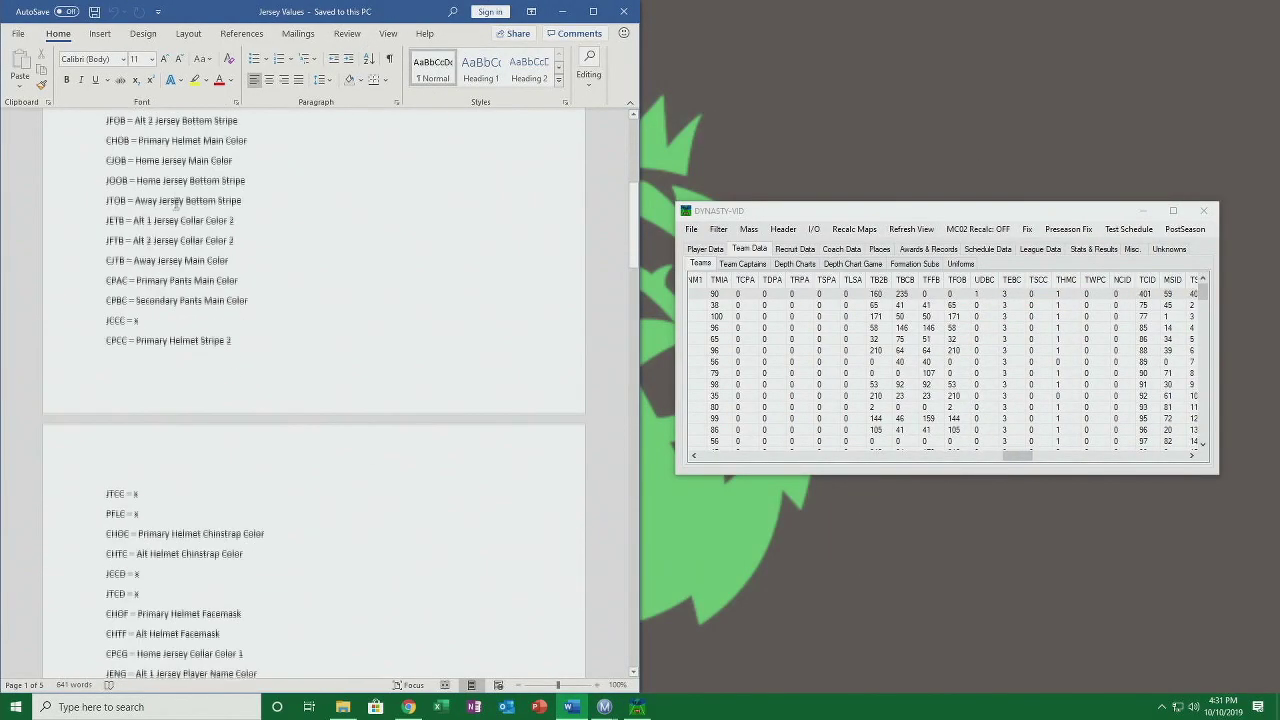
scroll(228, 243, down, 2)
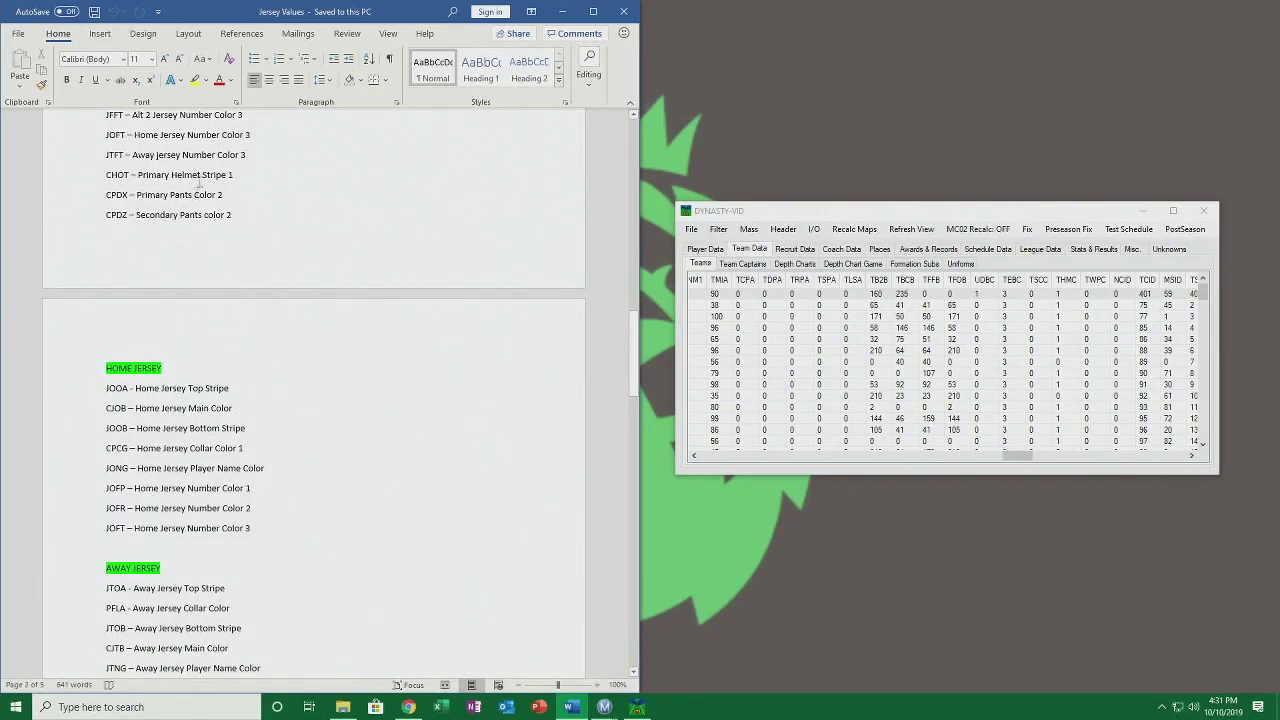
scroll(197, 151, down, 4)
scroll(163, 250, down, 10)
scroll(160, 220, down, 4)
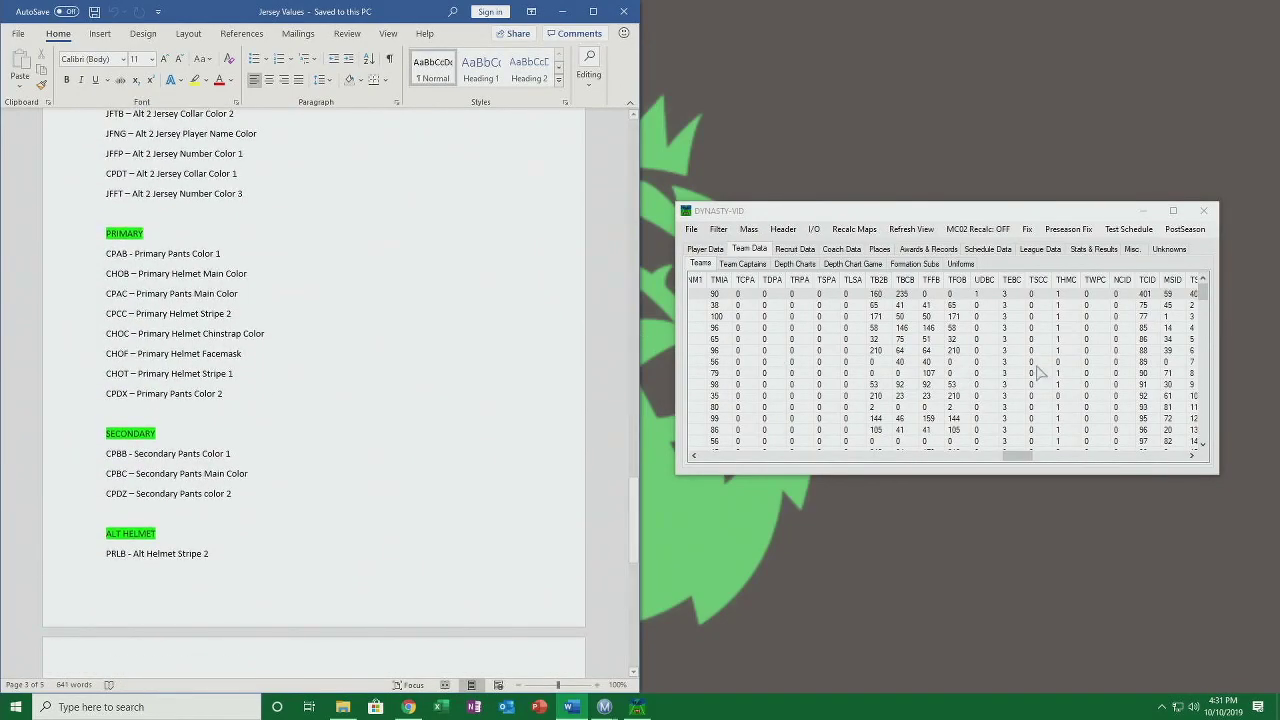
click(924, 214)
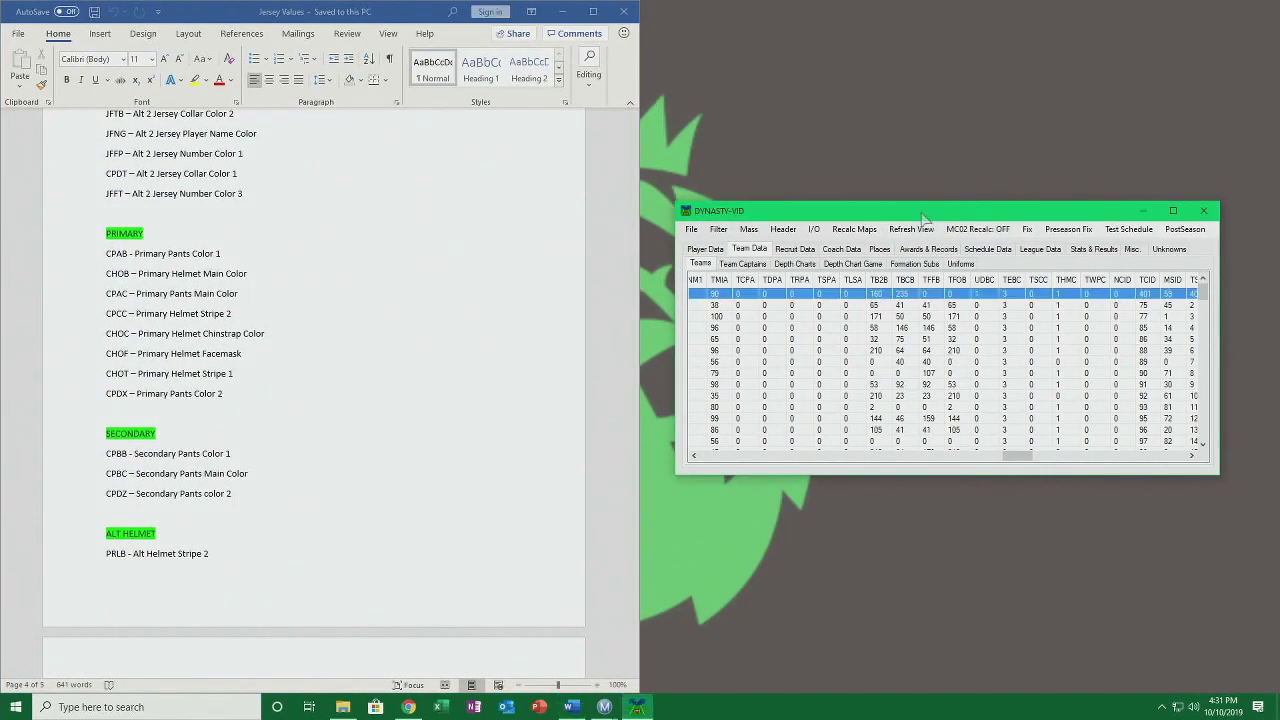
click(960, 264)
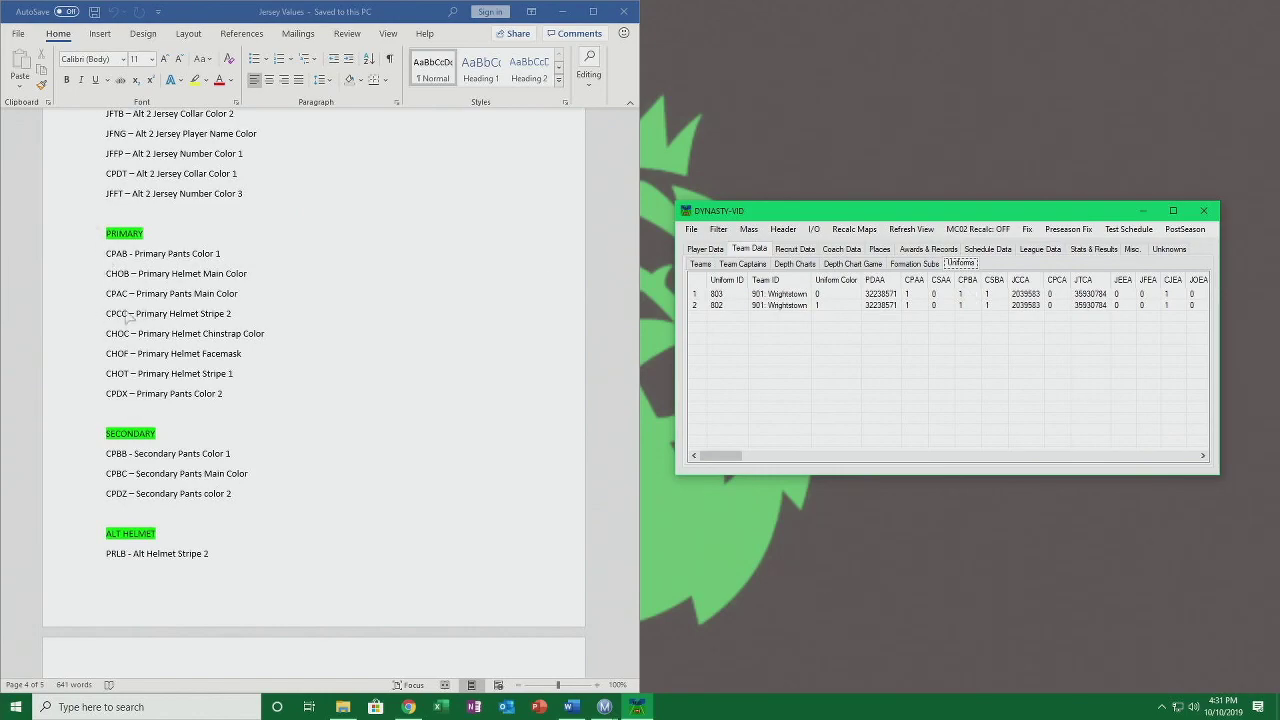
click(703, 265)
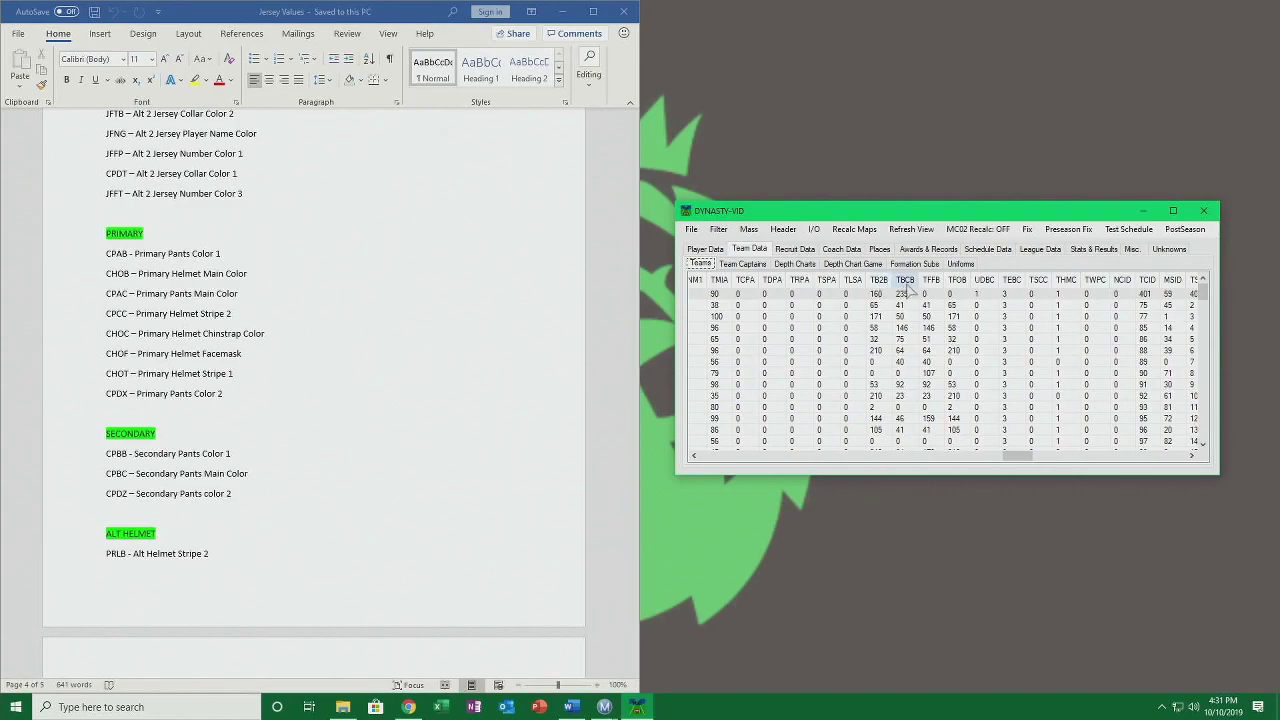
Find the primary team color field codes in the COLORS section of the Jersey Values document.
click(374, 372)
scroll(373, 376, down, 10)
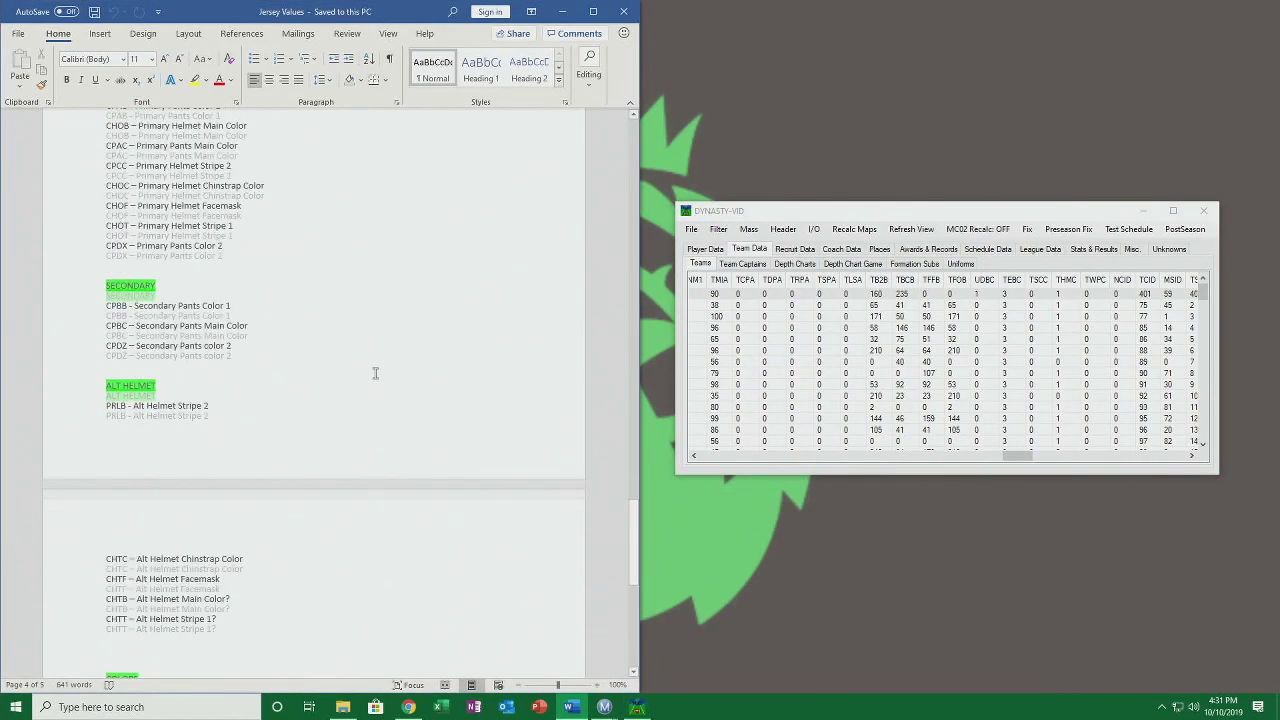
scroll(373, 376, down, 1)
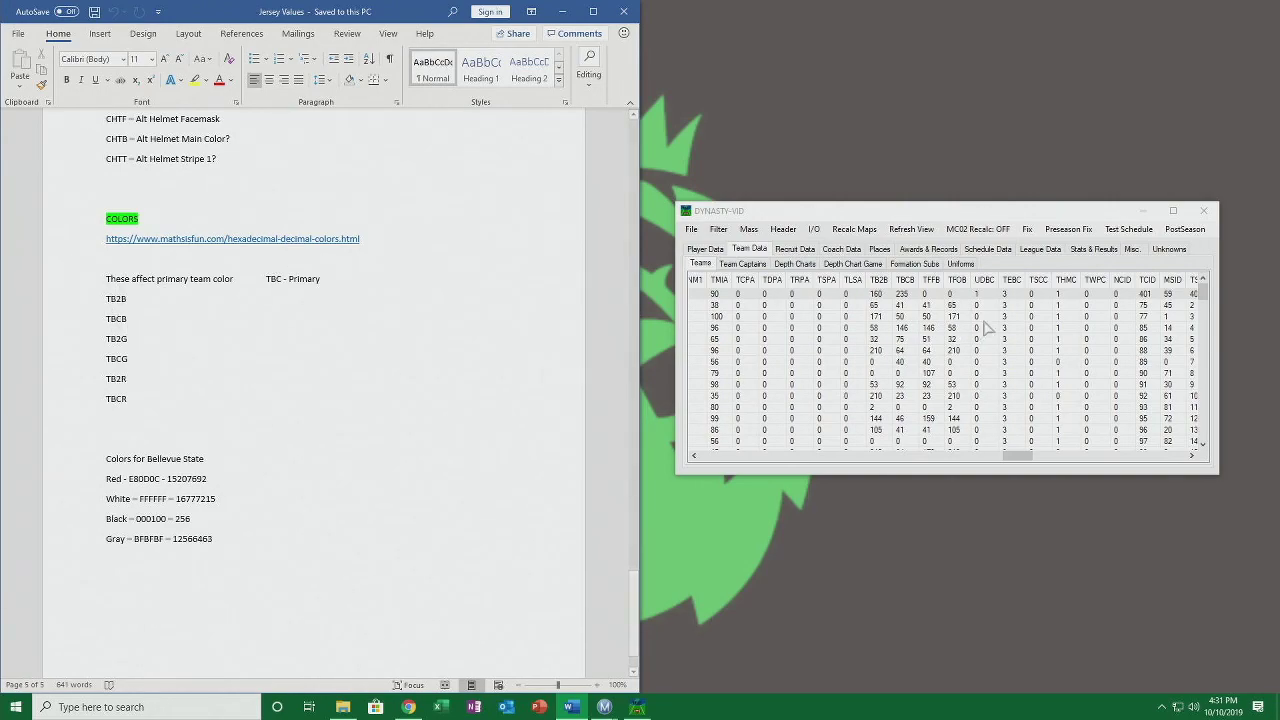
Switch to Chrome, show the Color Mixer on the mathsisfun Hexadecimal Colors page, and check the editor's Uniforms and Teams tables beside it.
click(940, 212)
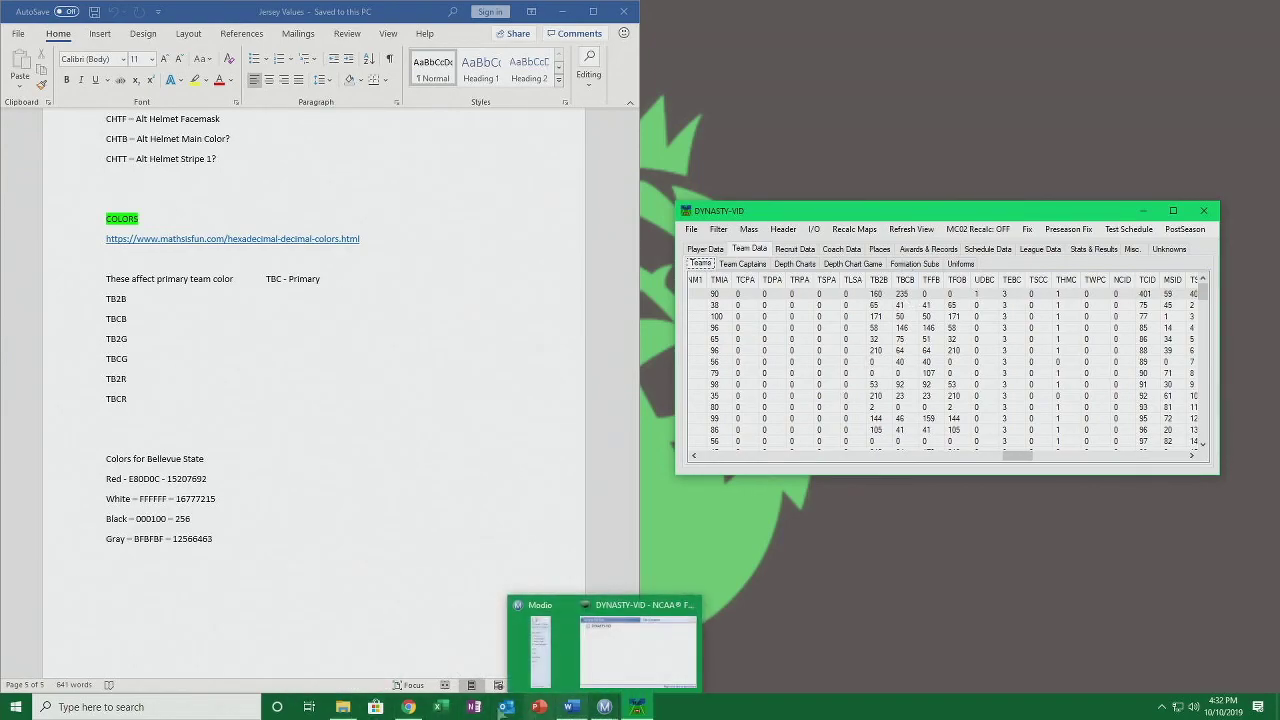
click(409, 707)
click(90, 26)
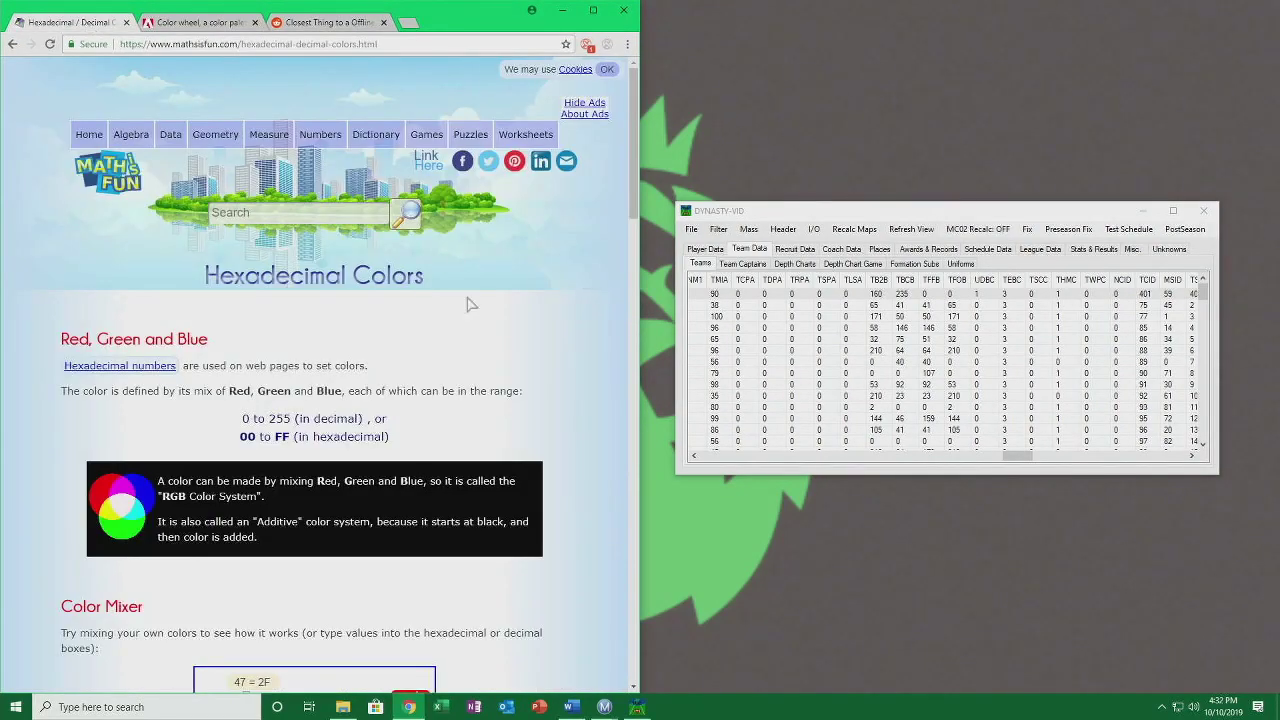
scroll(470, 356, down, 5)
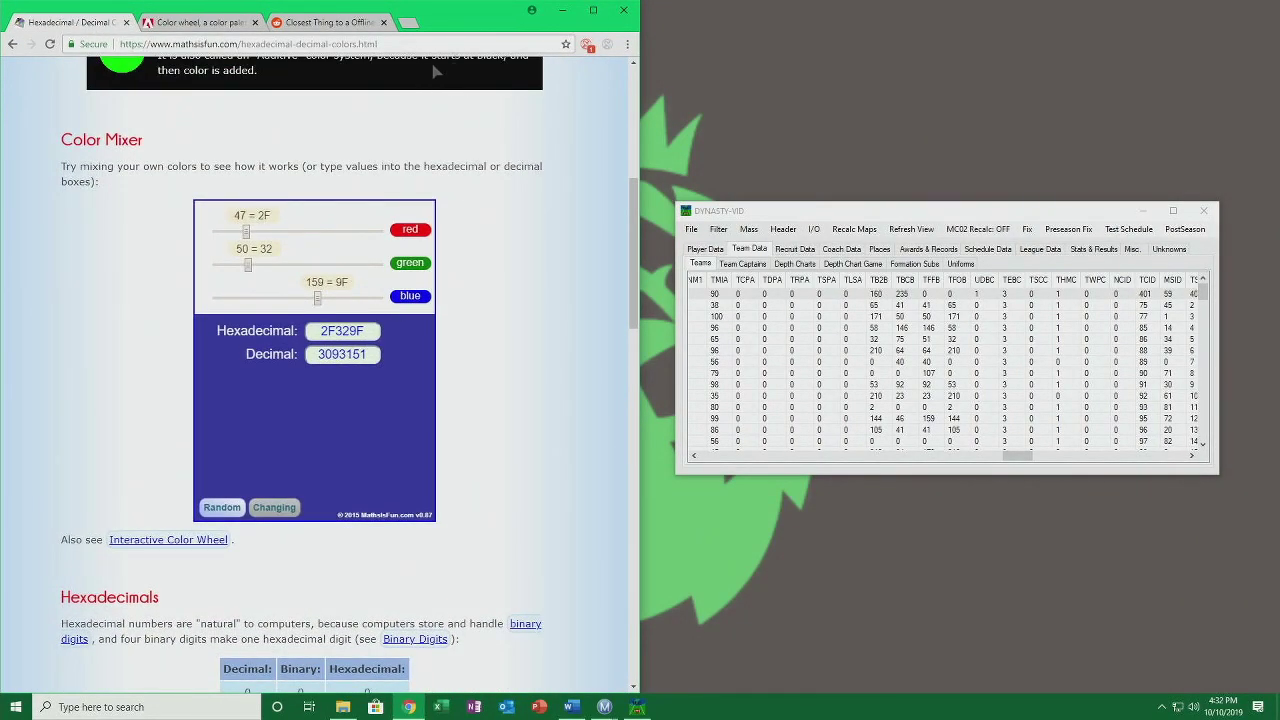
click(960, 263)
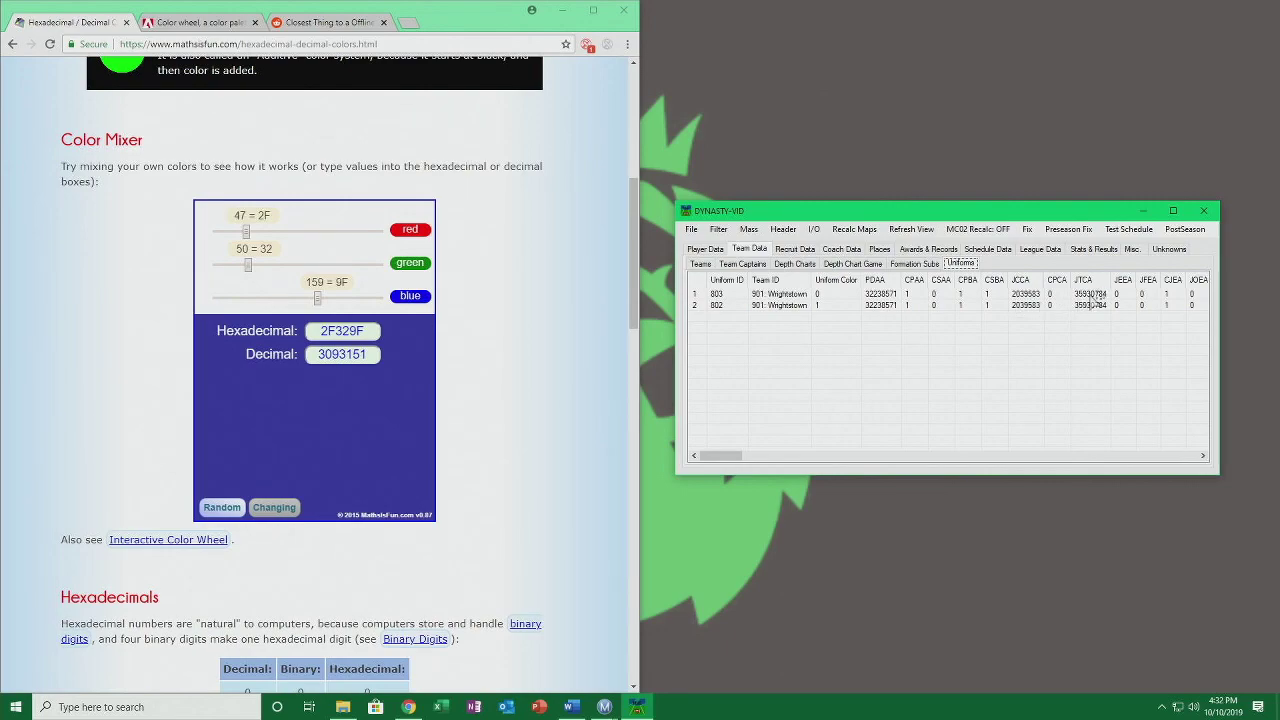
click(701, 264)
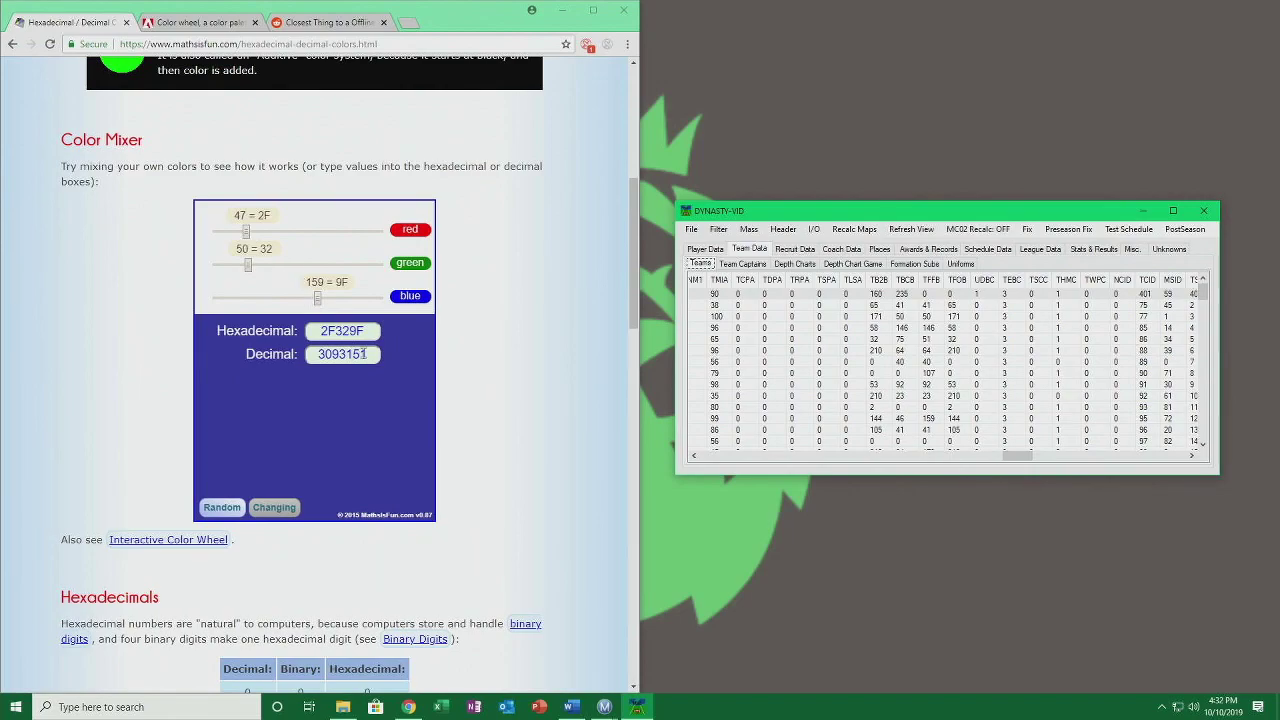
Mix a green with red 67, green 165 and blue 90 in the Color Mixer.
double_click(367, 354)
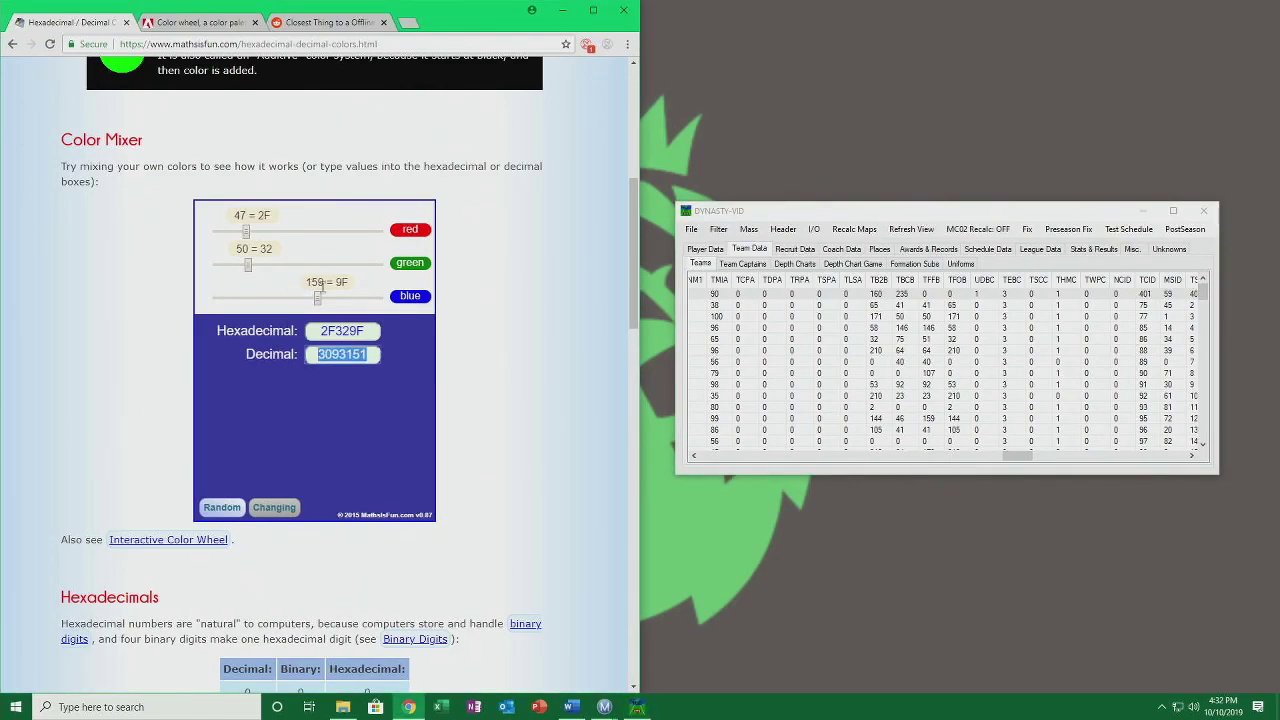
drag(316, 298, 321, 266)
mouse_move(246, 232)
mouse_down()
mouse_move(283, 233)
mouse_move(255, 232)
mouse_up()
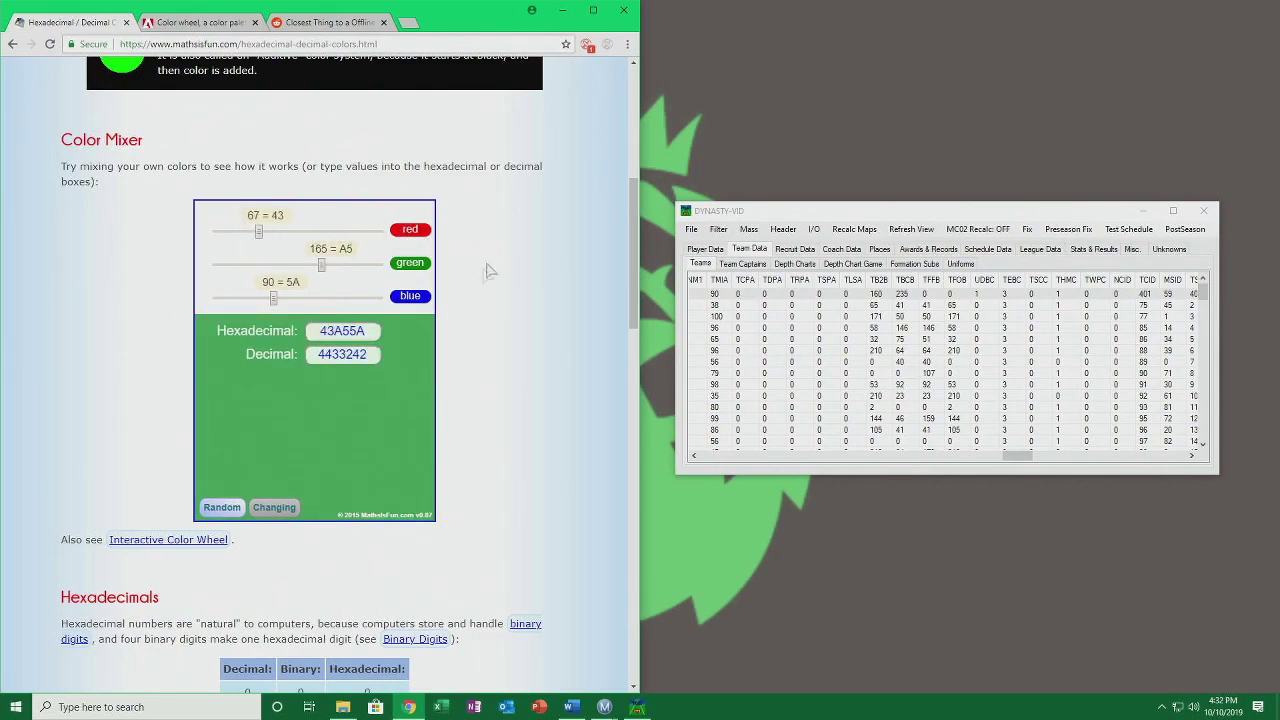
Set the primary color's blue value TBCB to 90 for Wrightstown in the DYNASTY-VID editor's Teams table.
click(878, 216)
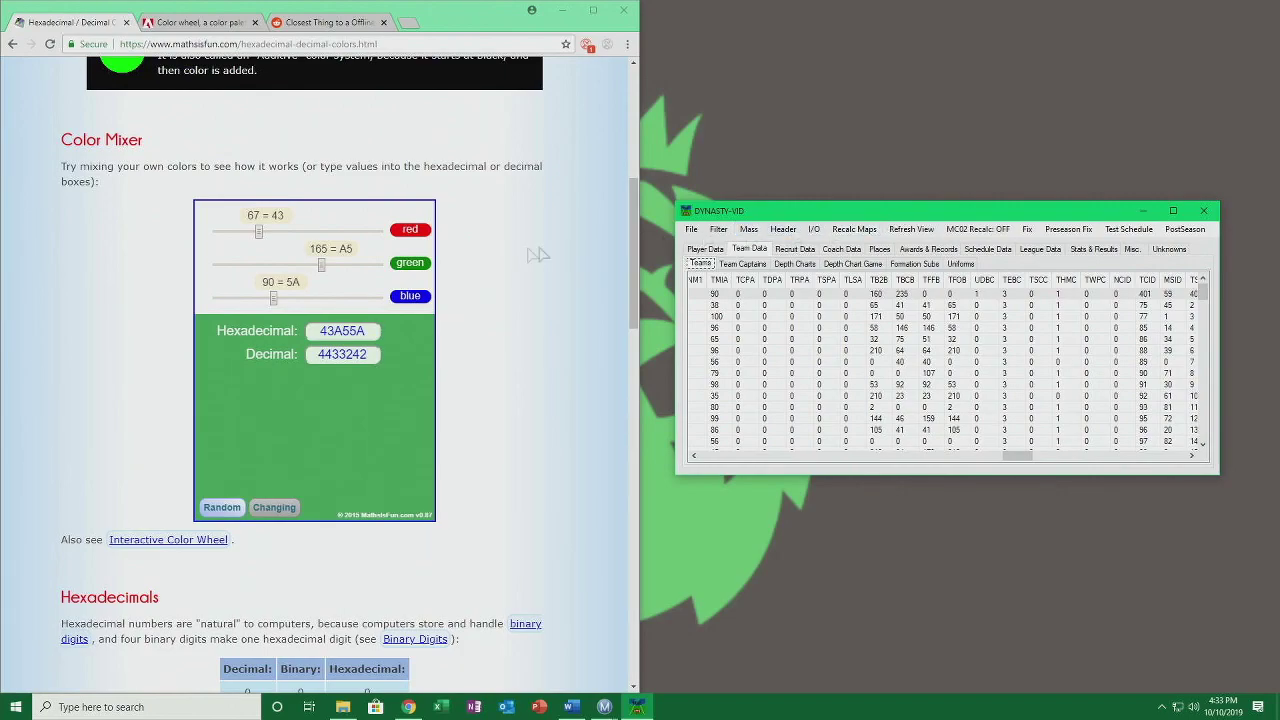
click(912, 294)
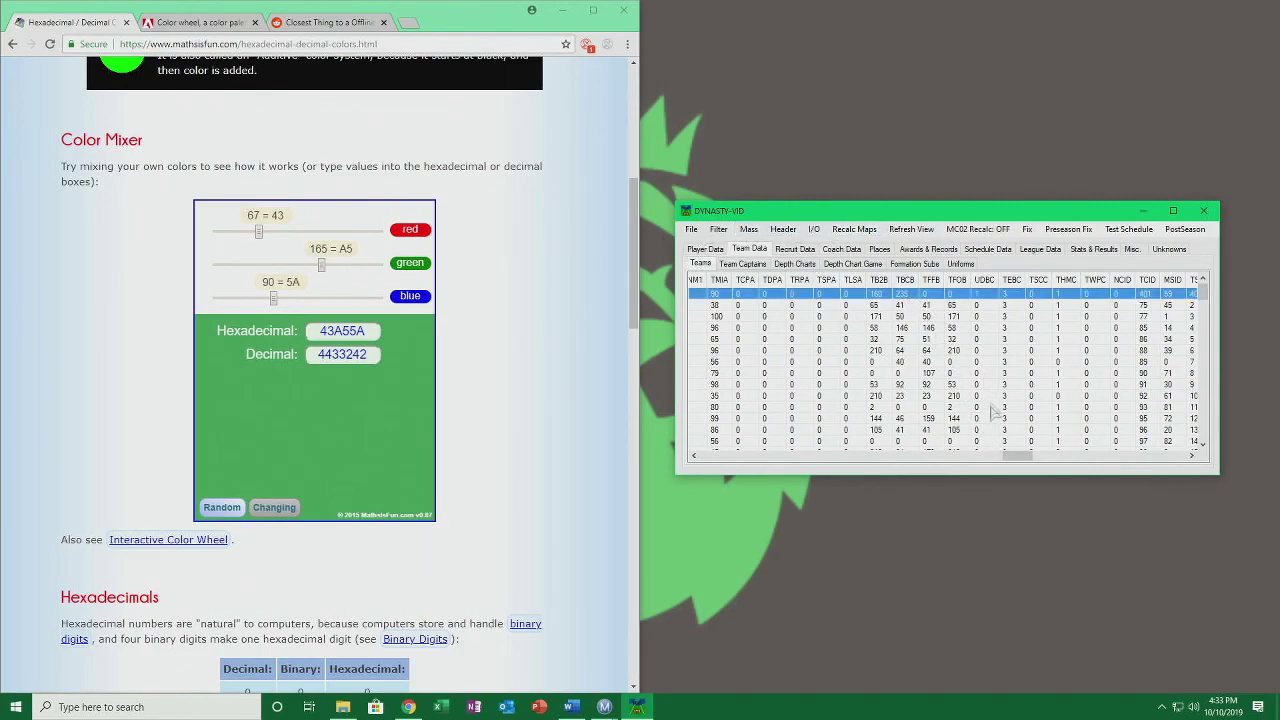
mouse_move(1017, 455)
mouse_down()
mouse_move(688, 452)
mouse_move(993, 460)
mouse_up()
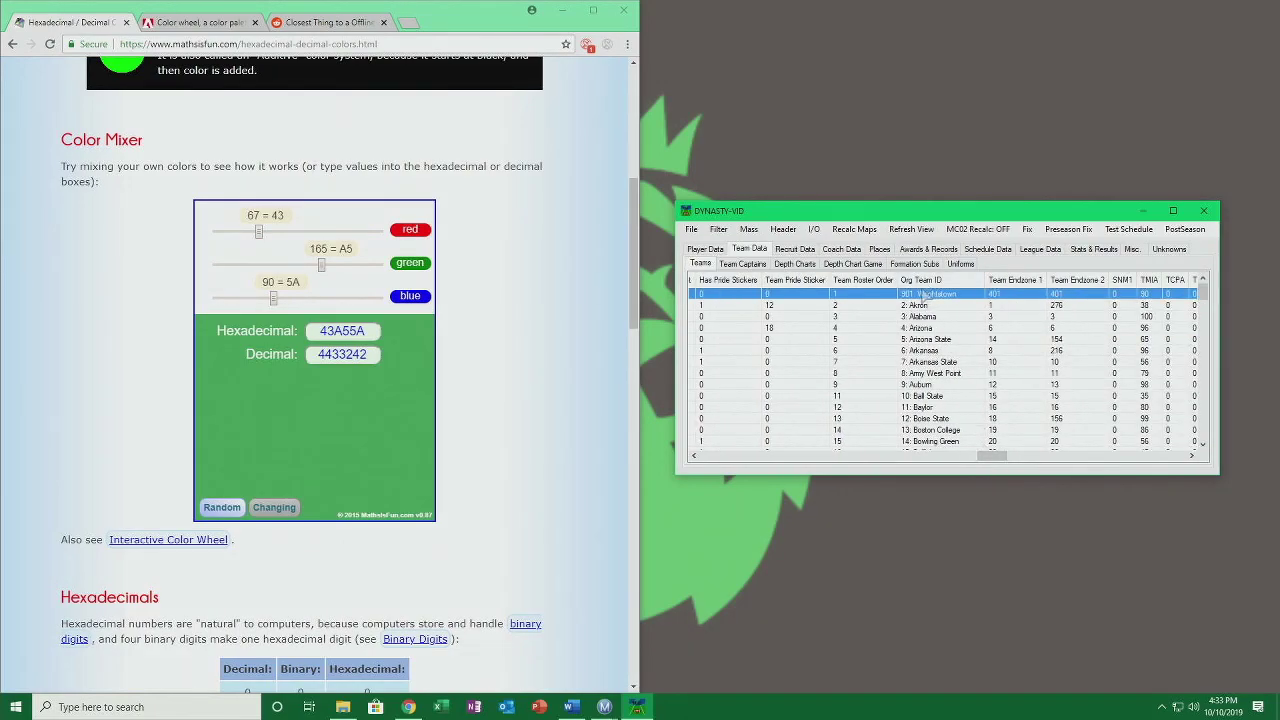
drag(994, 458, 1004, 462)
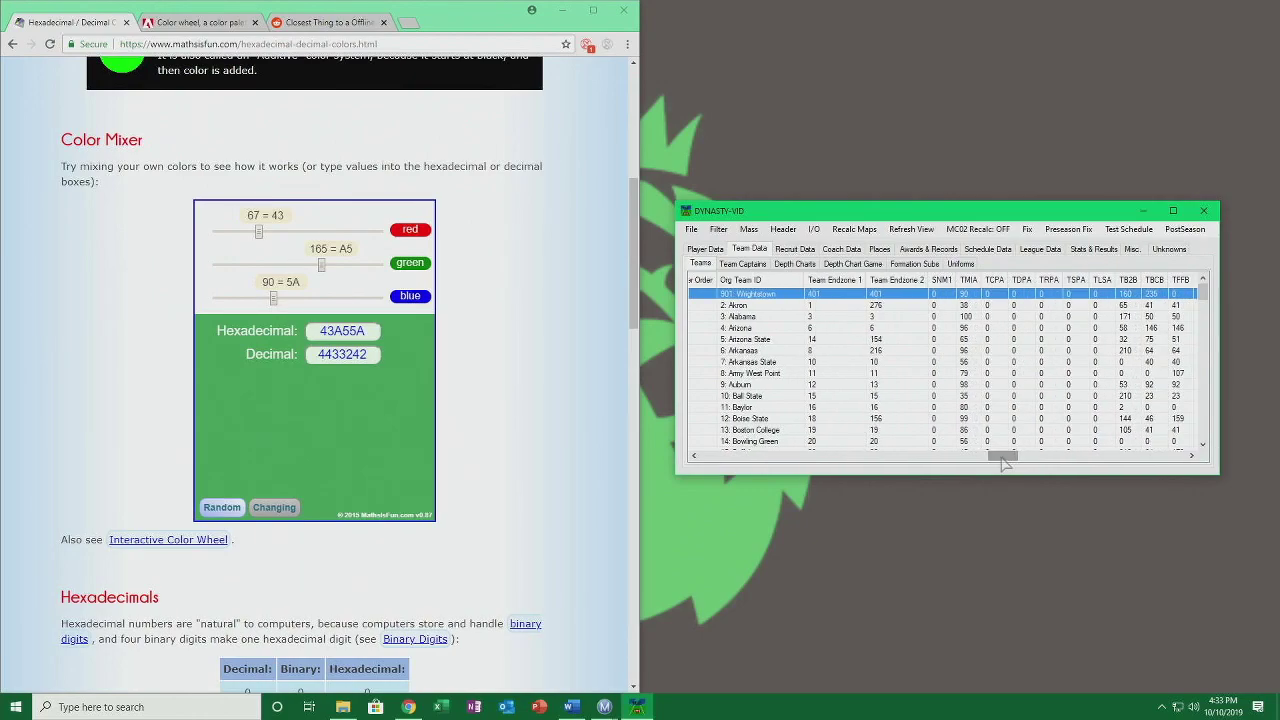
drag(1013, 456, 1008, 460)
drag(1012, 462, 1030, 460)
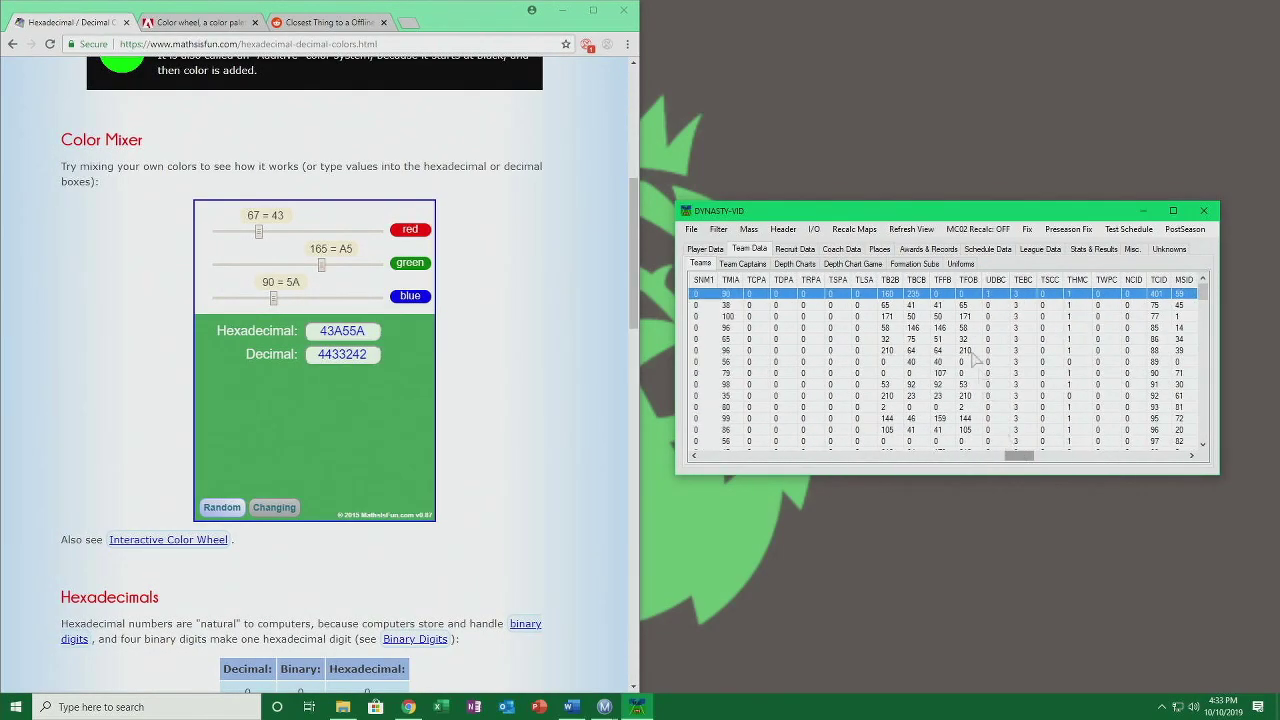
click(917, 296)
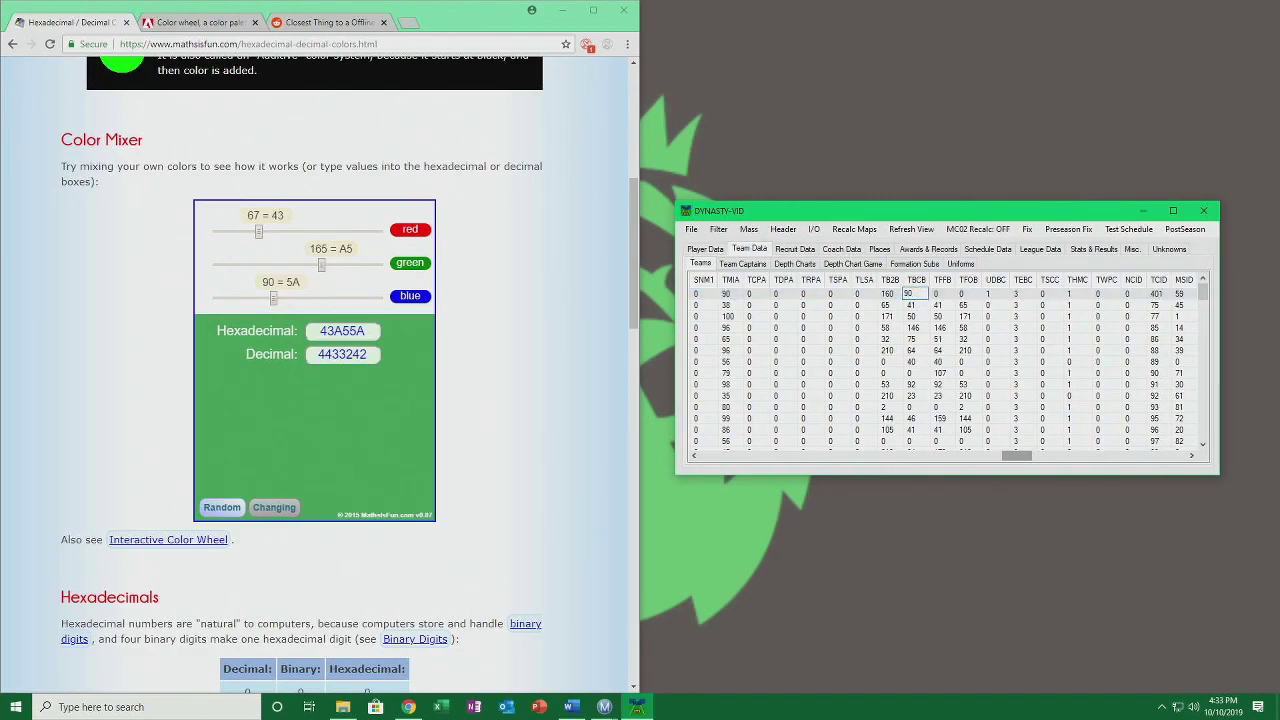
click(945, 299)
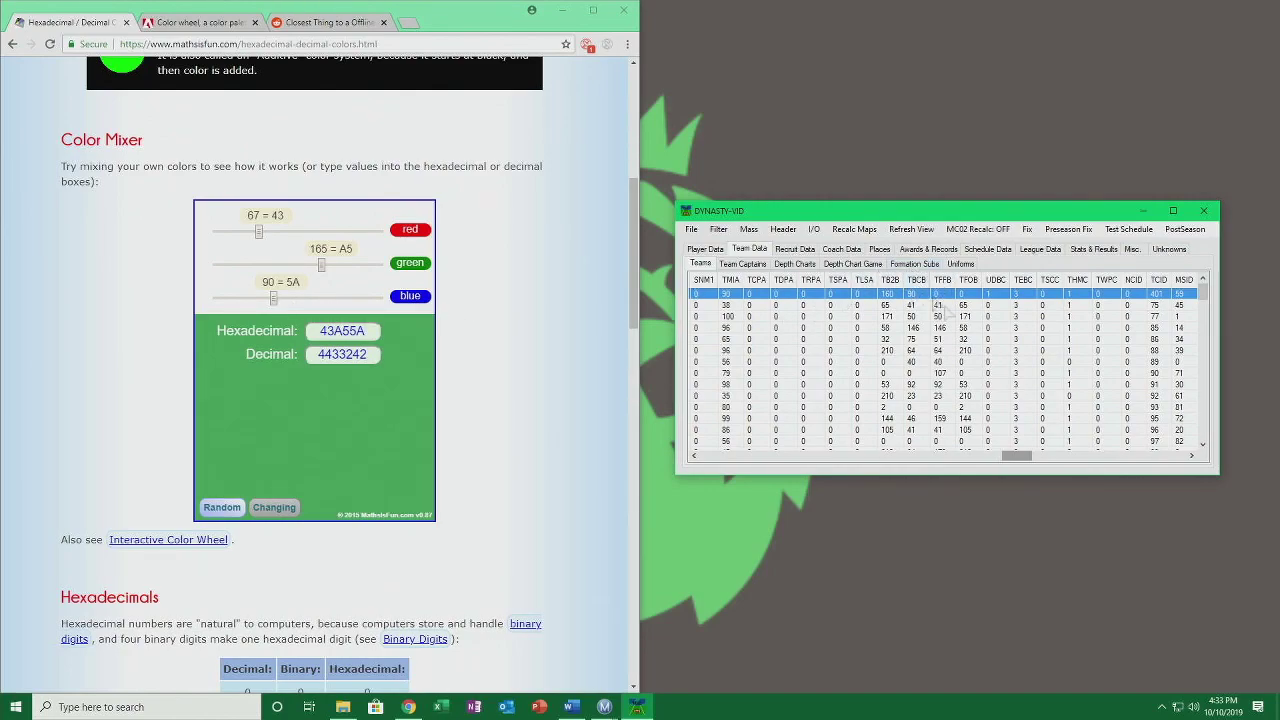
Set Wrightstown's remaining primary color values in the Teams table: TBCG to 165 and TBCR to 67.
drag(1014, 457, 1031, 459)
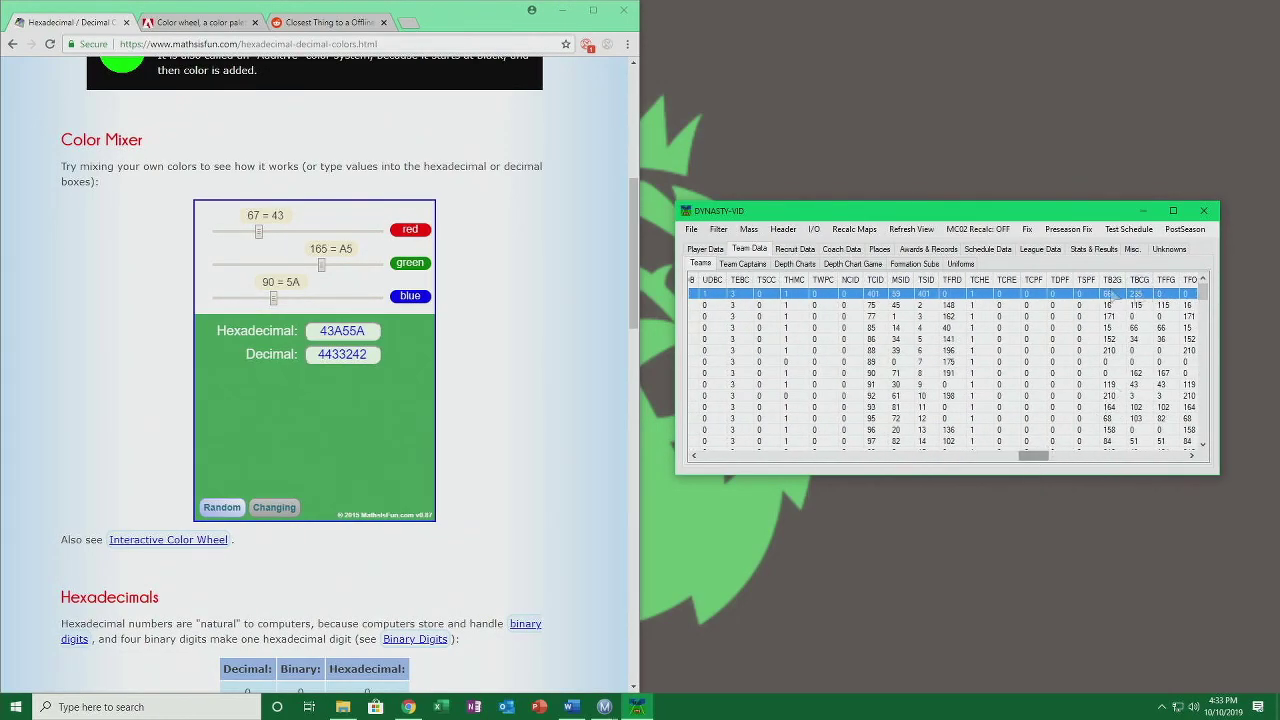
double_click(1133, 294)
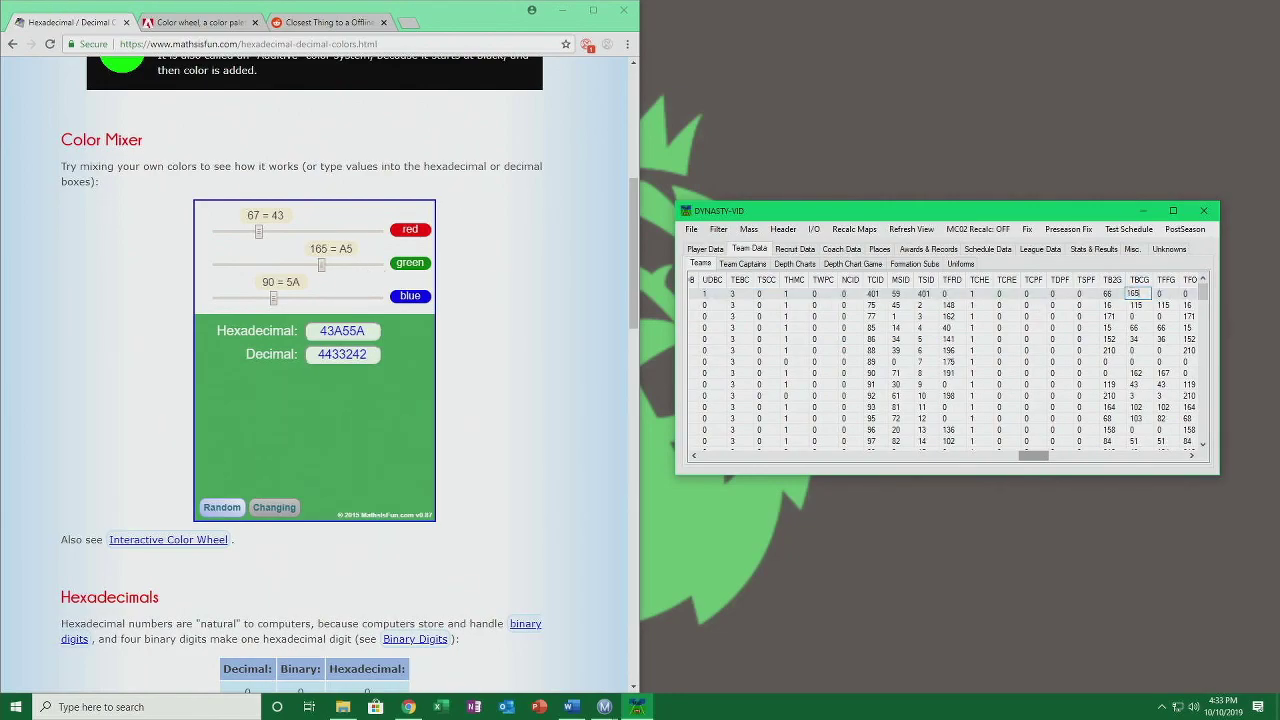
click(1140, 305)
key(Up)
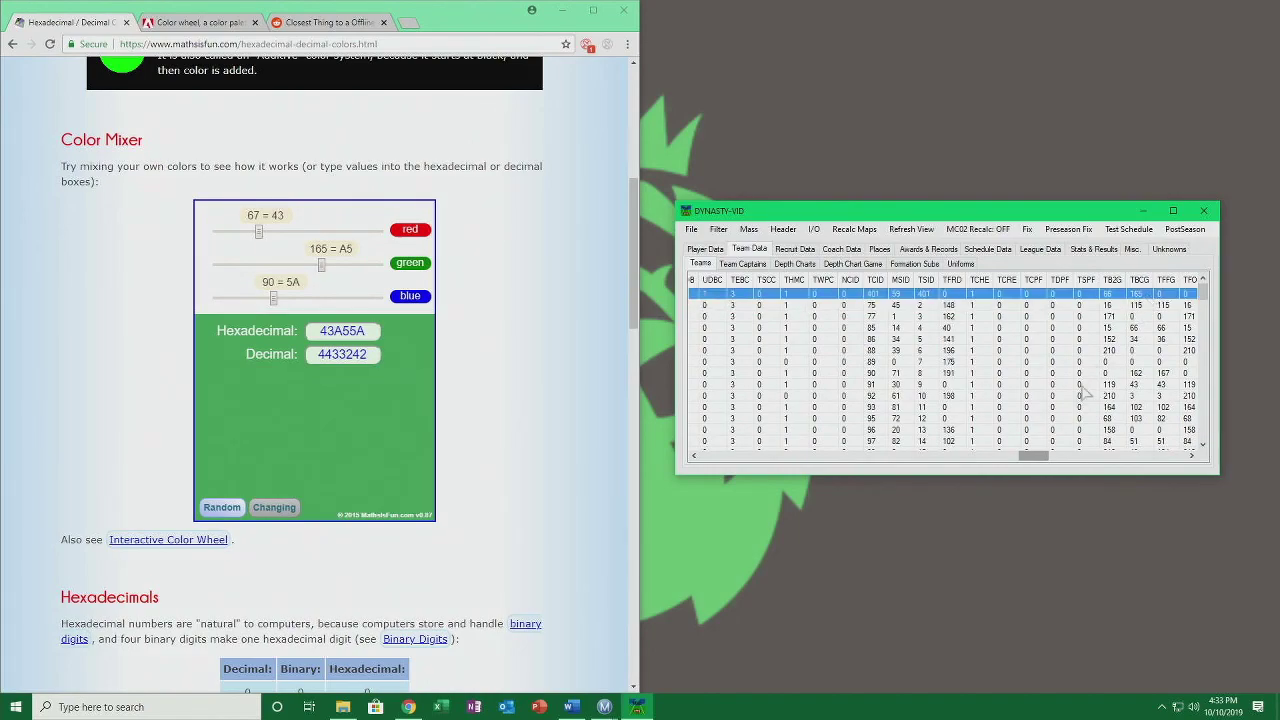
drag(1036, 460, 1098, 464)
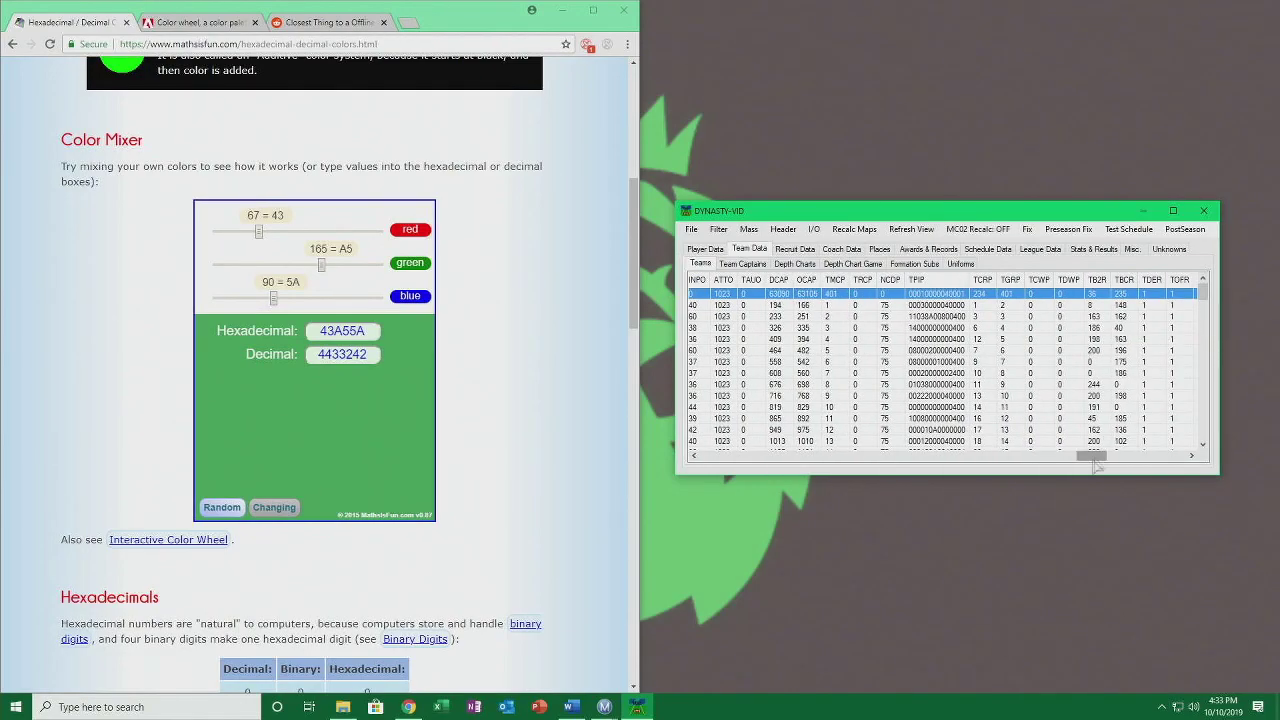
click(1122, 293)
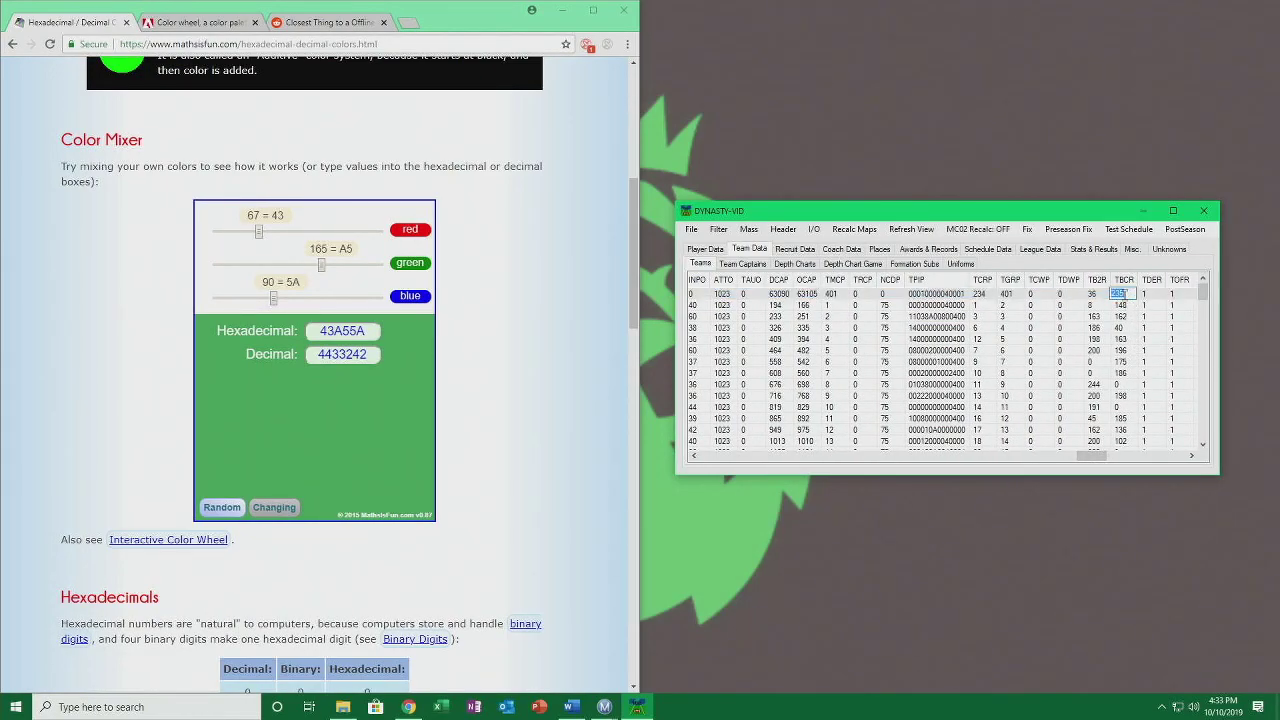
click(1132, 294)
click(321, 467)
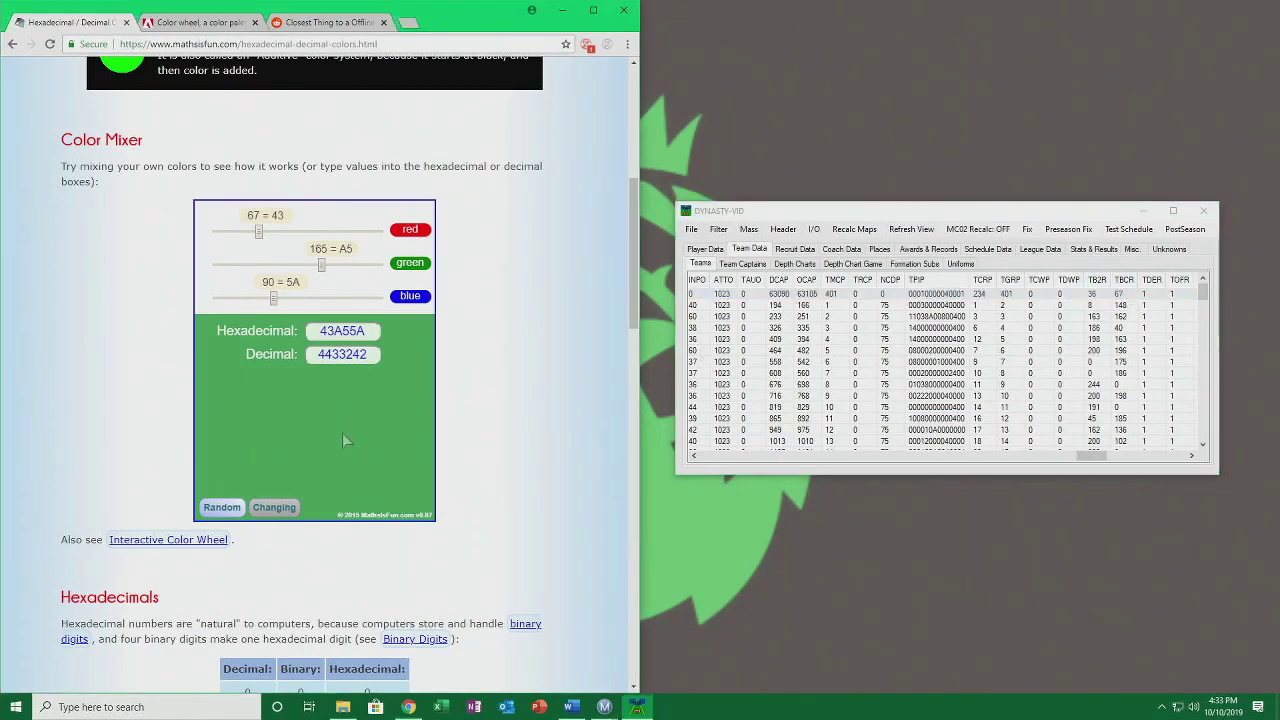
Mix white in the Color Mixer by setting red, green and blue to 255.
drag(321, 264, 440, 266)
drag(239, 297, 446, 300)
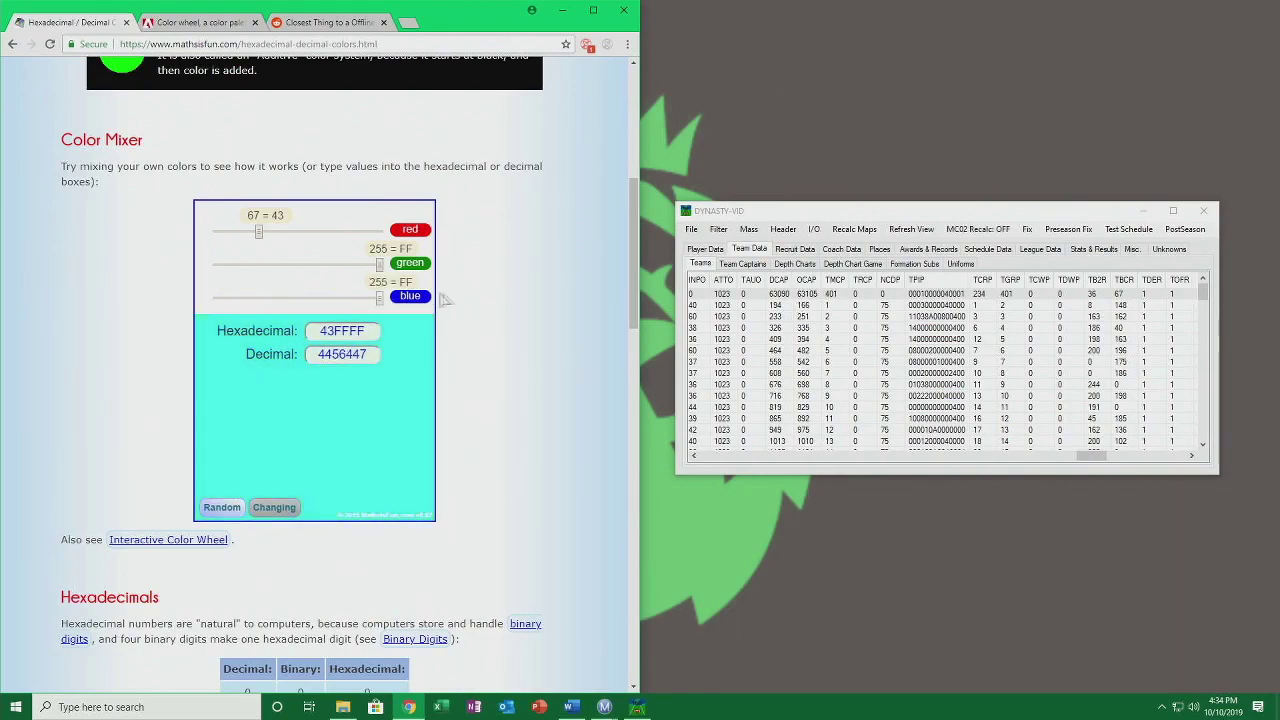
drag(258, 232, 449, 247)
Set Wrightstown's TB2B, TB2G and TB2R values to 255 in the editor's Teams table.
click(992, 266)
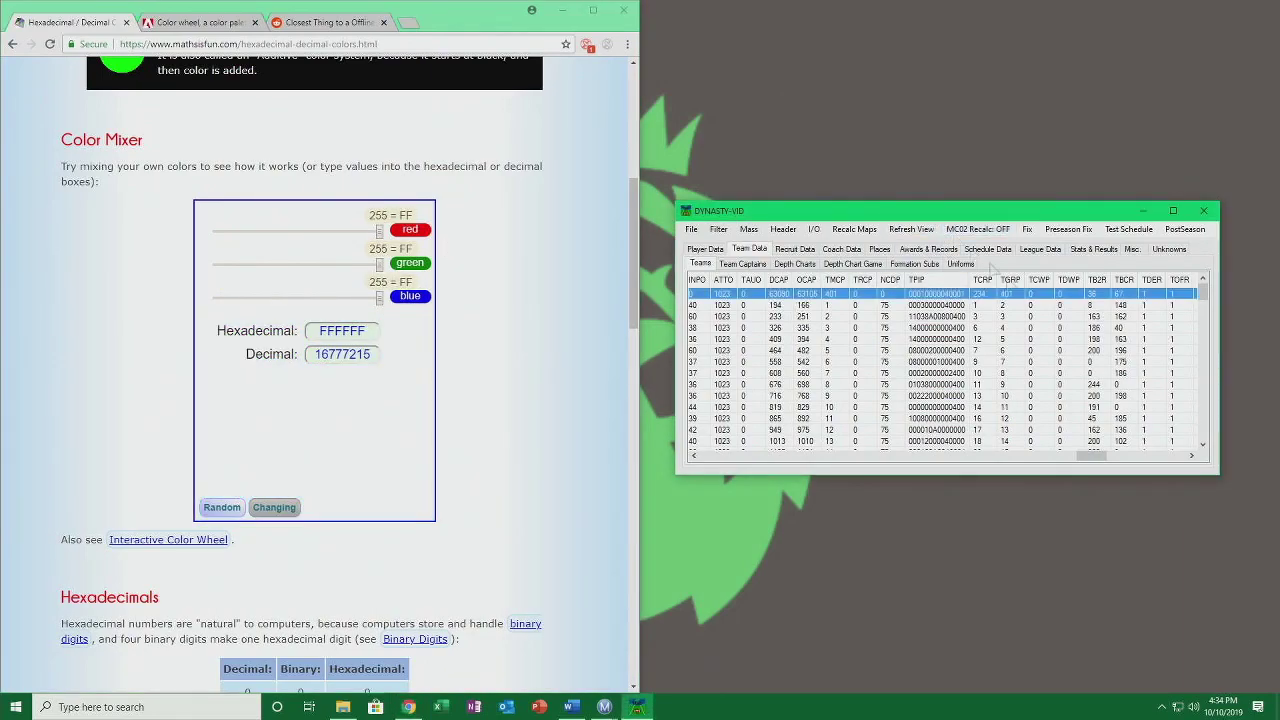
drag(1070, 461, 1021, 461)
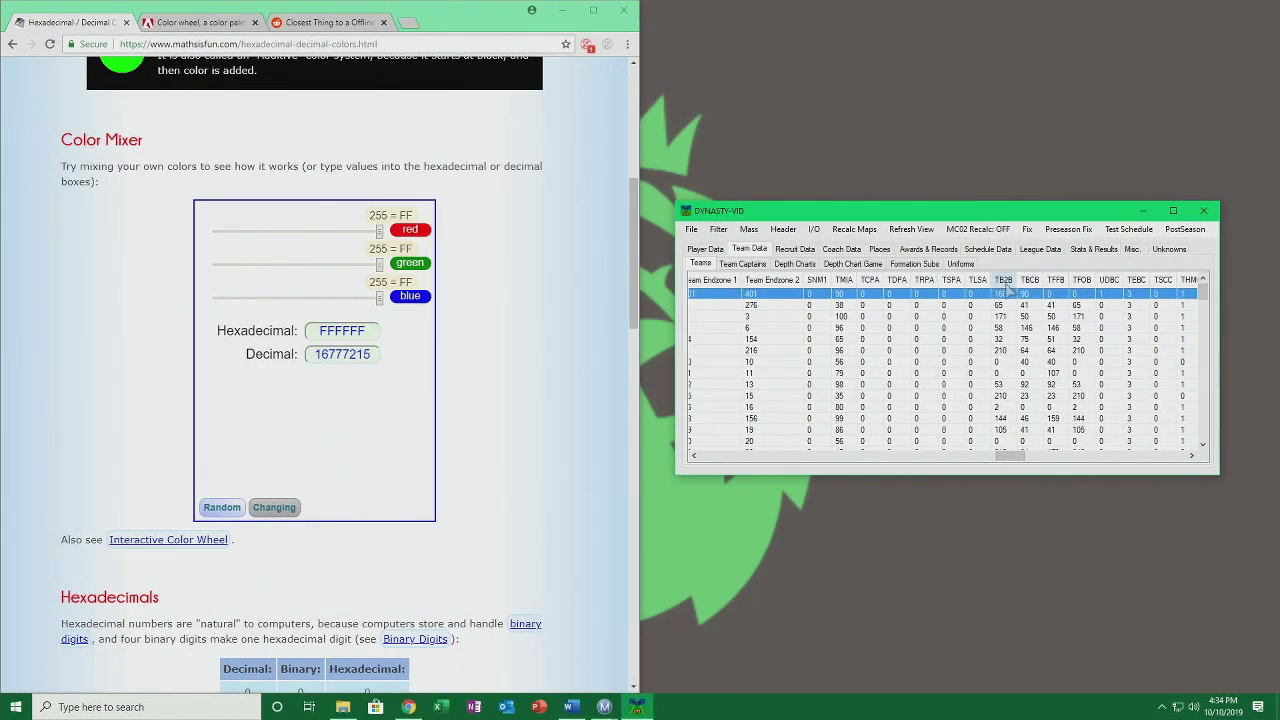
double_click(1000, 293)
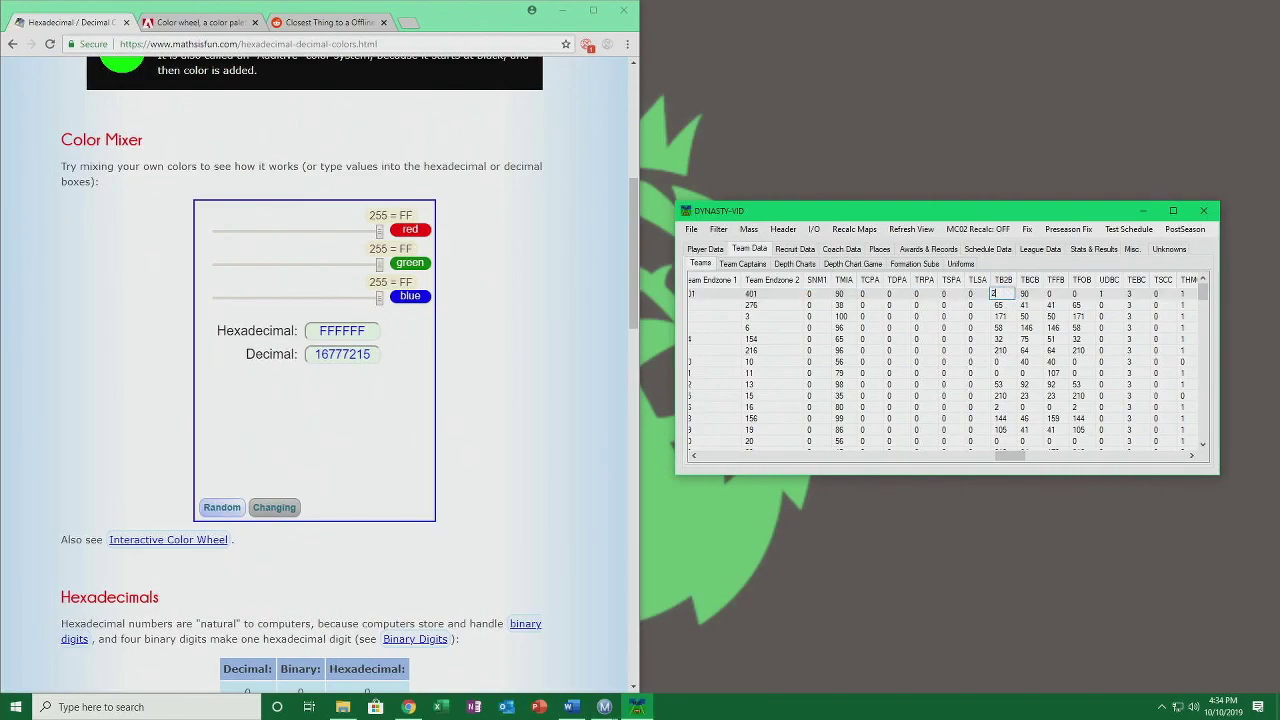
key(Return)
drag(1014, 456, 1046, 462)
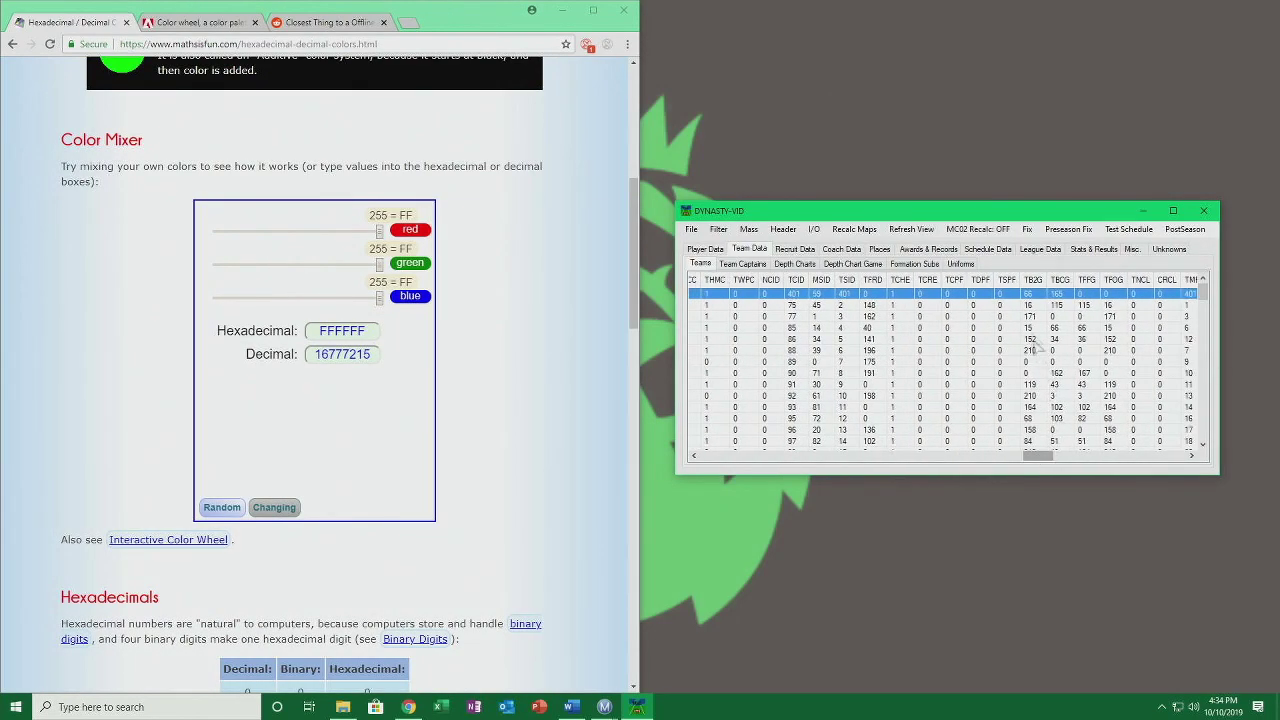
double_click(1035, 294)
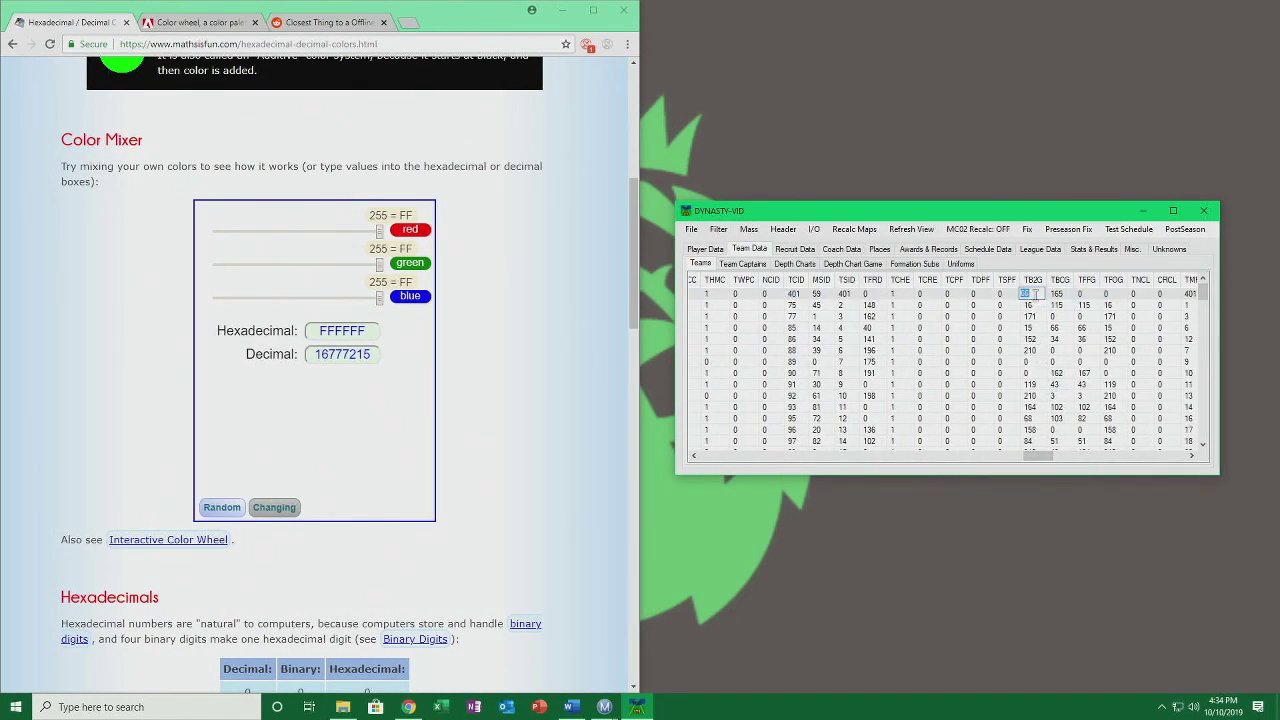
key(Return)
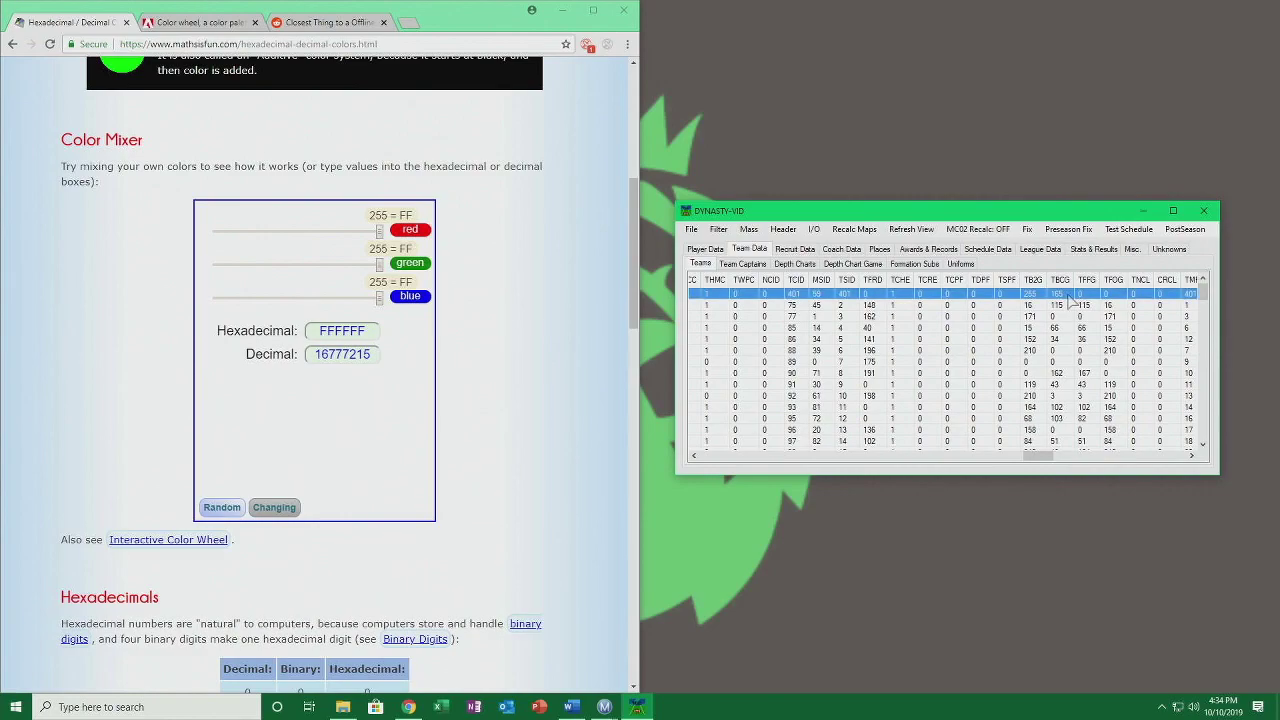
drag(1036, 457, 1095, 460)
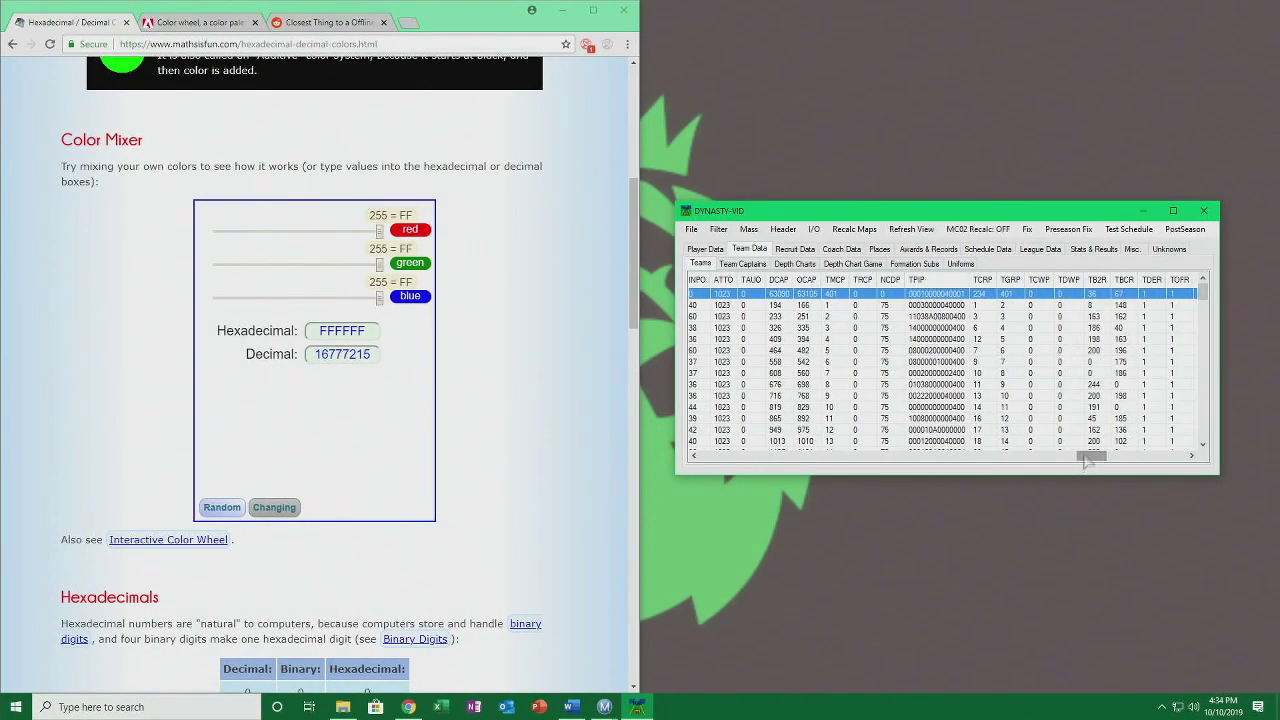
double_click(1096, 295)
text(255)
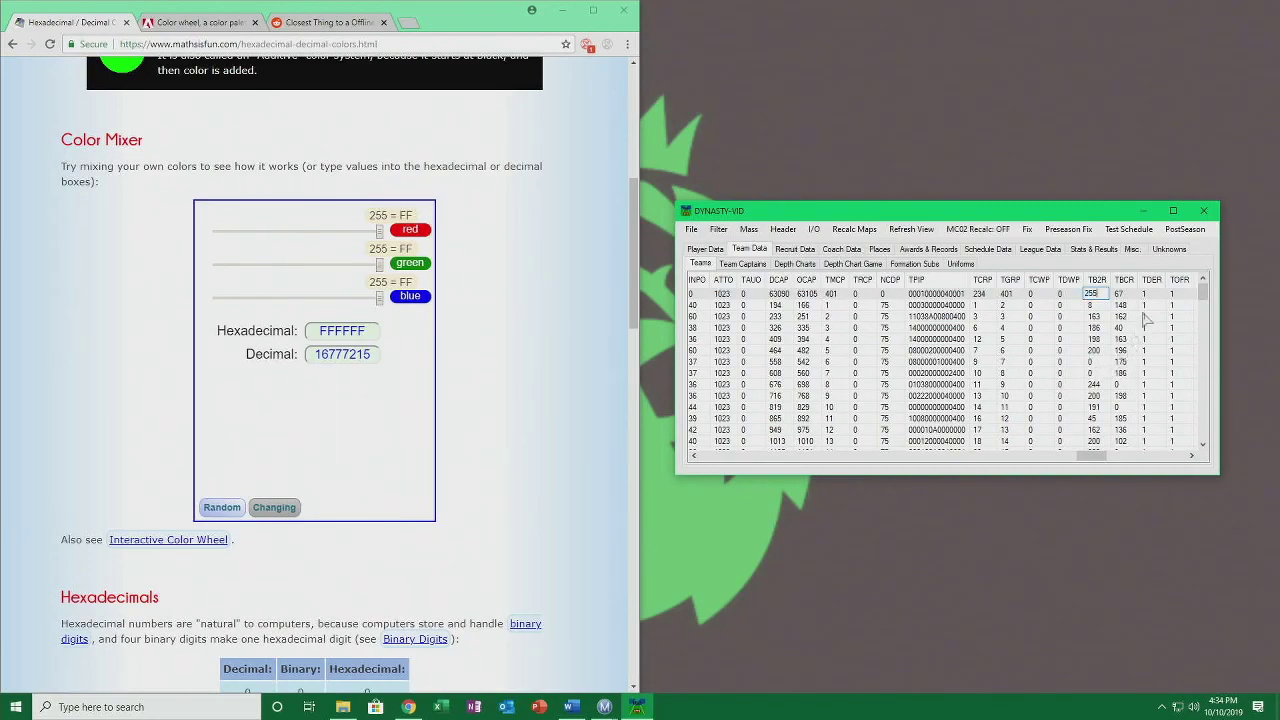
key(Return)
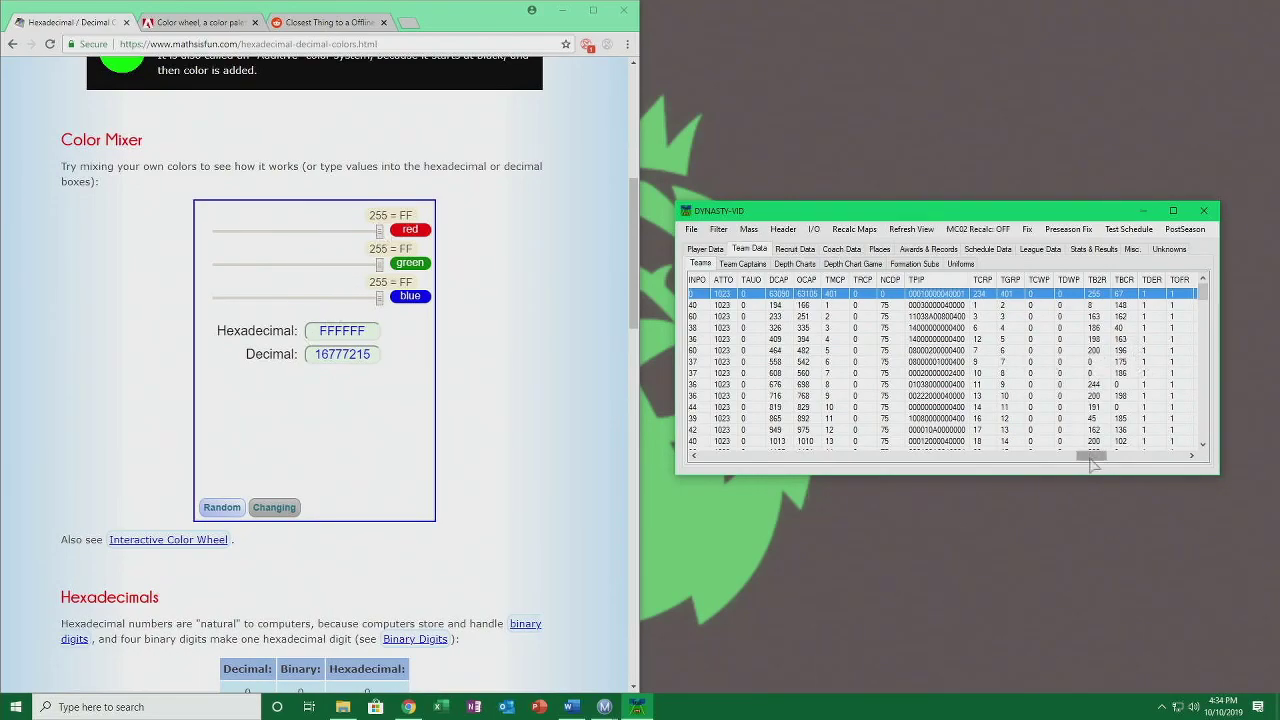
Switch to the Jersey Values document in Word and start a new line, after a blank one, below the Bellevue State color list.
drag(1095, 460, 1083, 460)
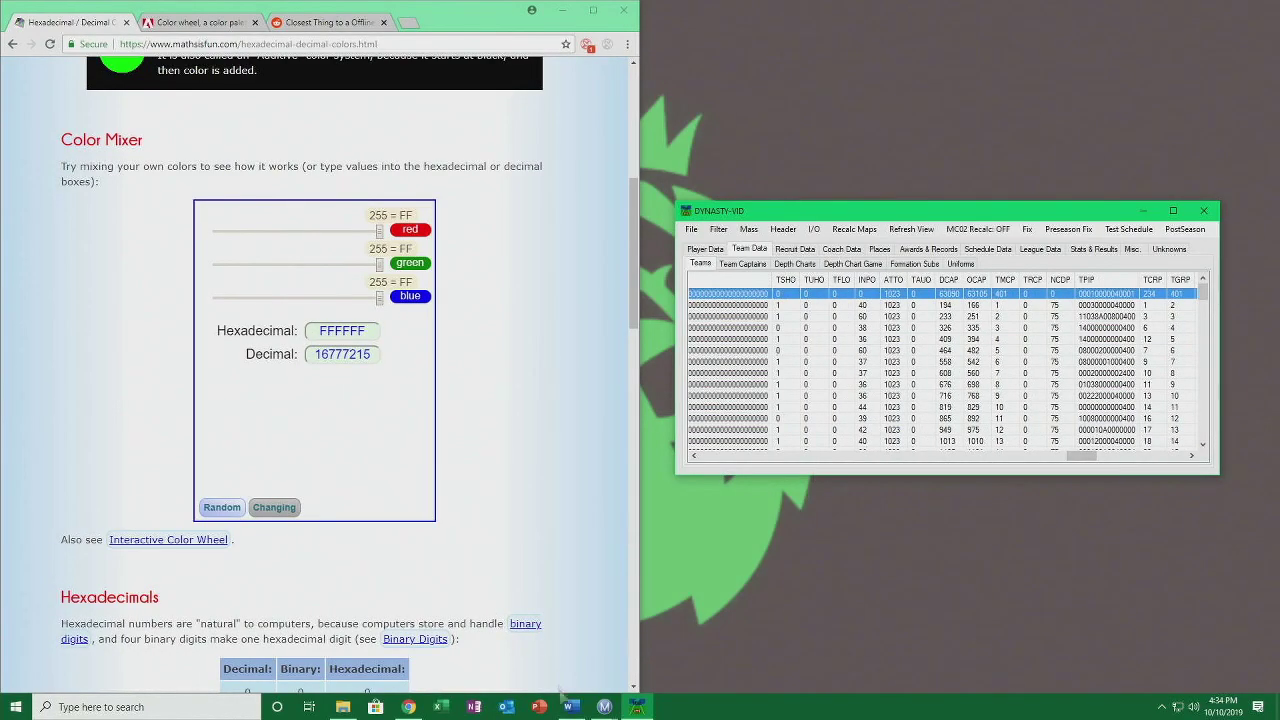
key(alt+Tab)
scroll(266, 491, down, 2)
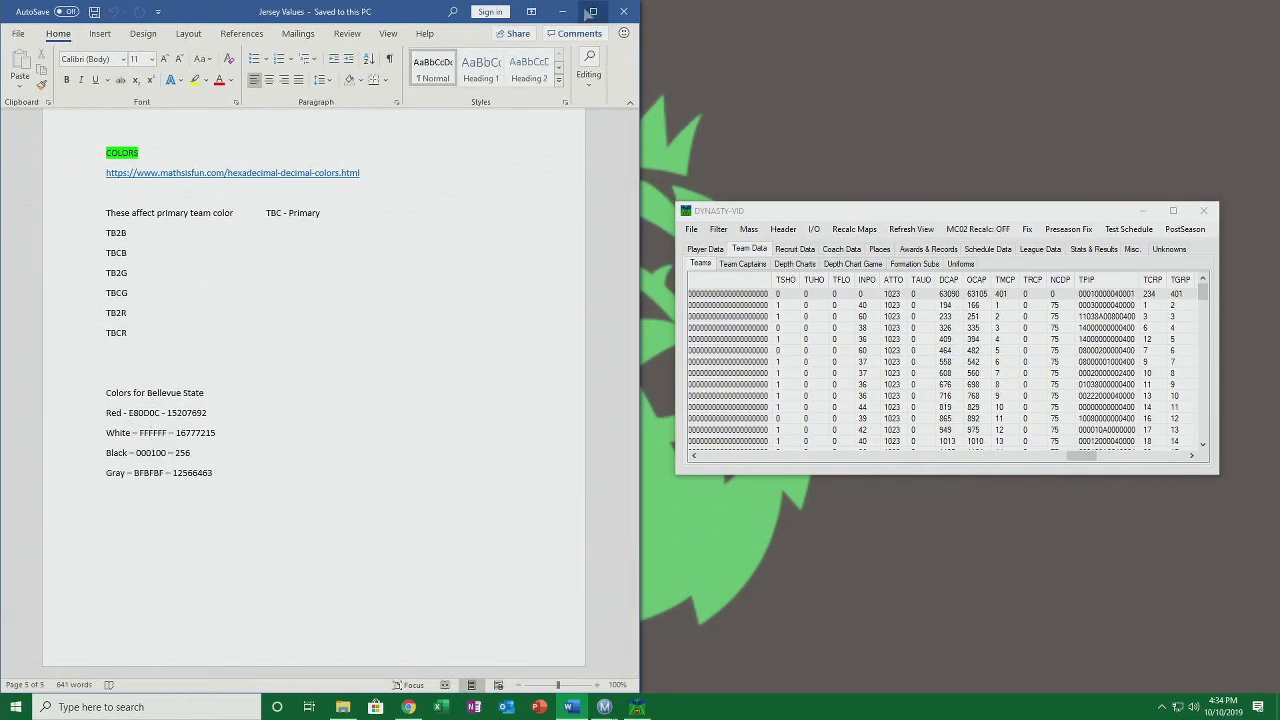
click(563, 12)
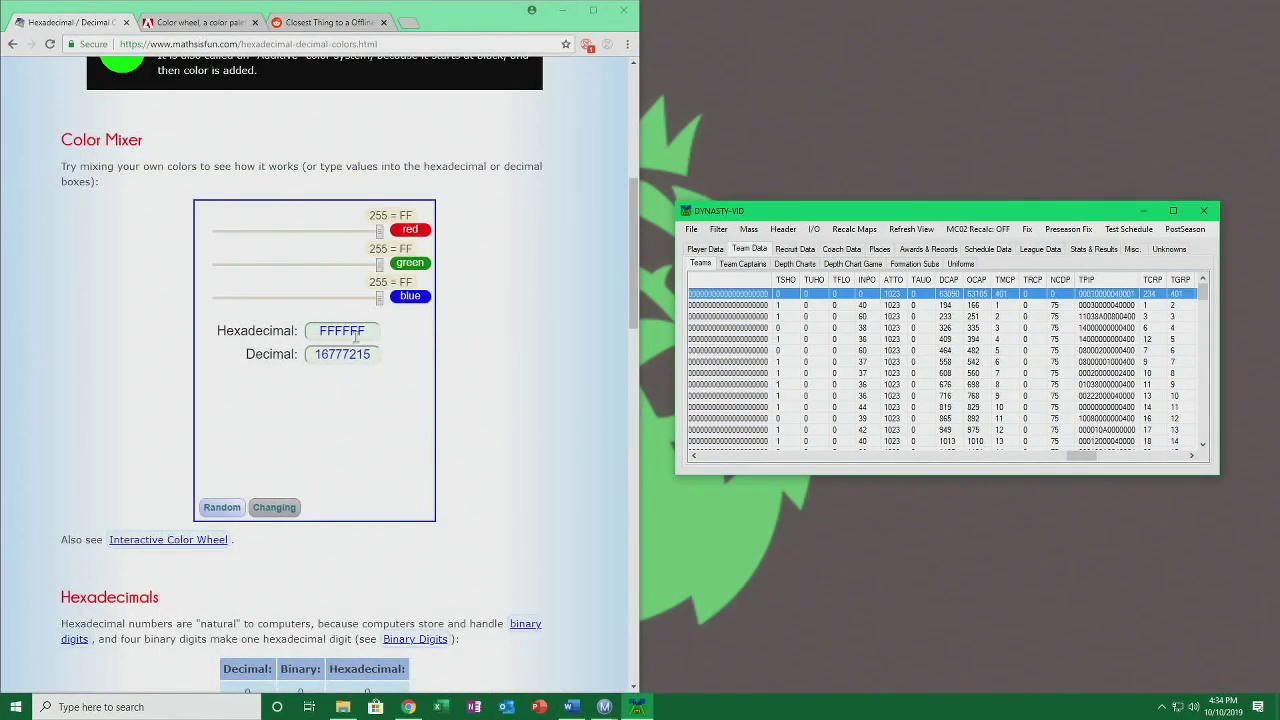
mouse_move(570, 707)
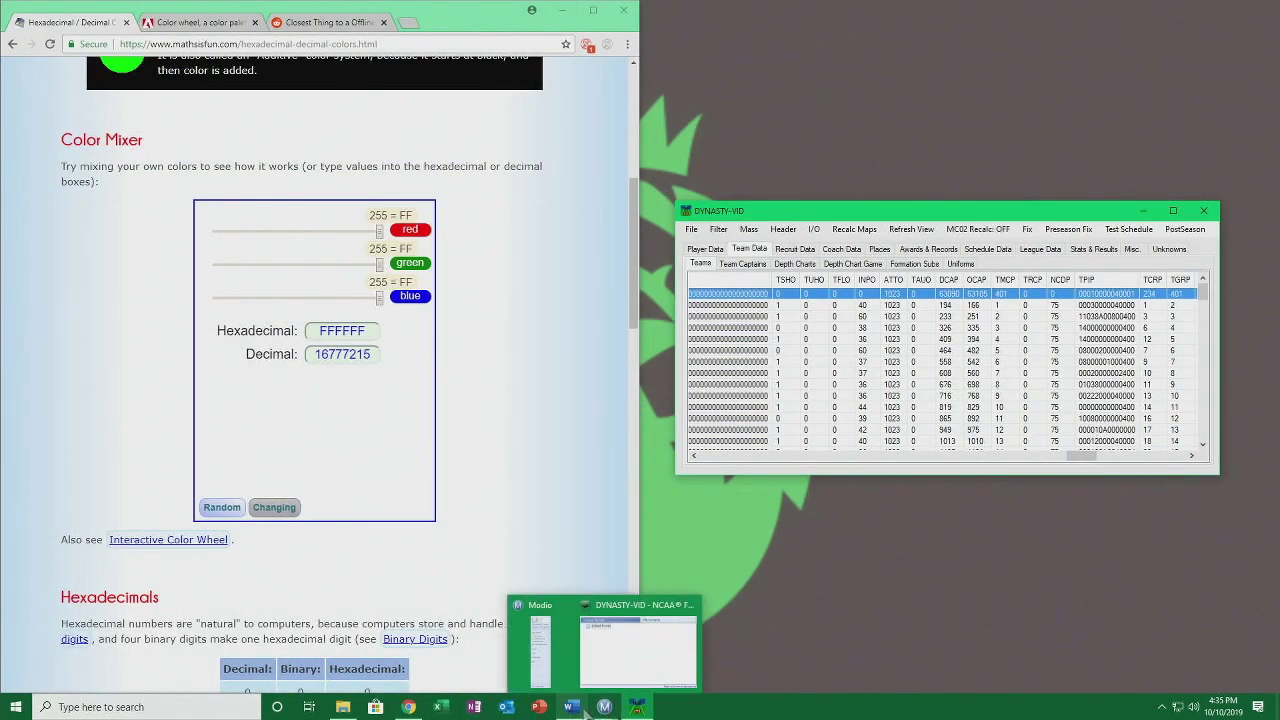
click(634, 650)
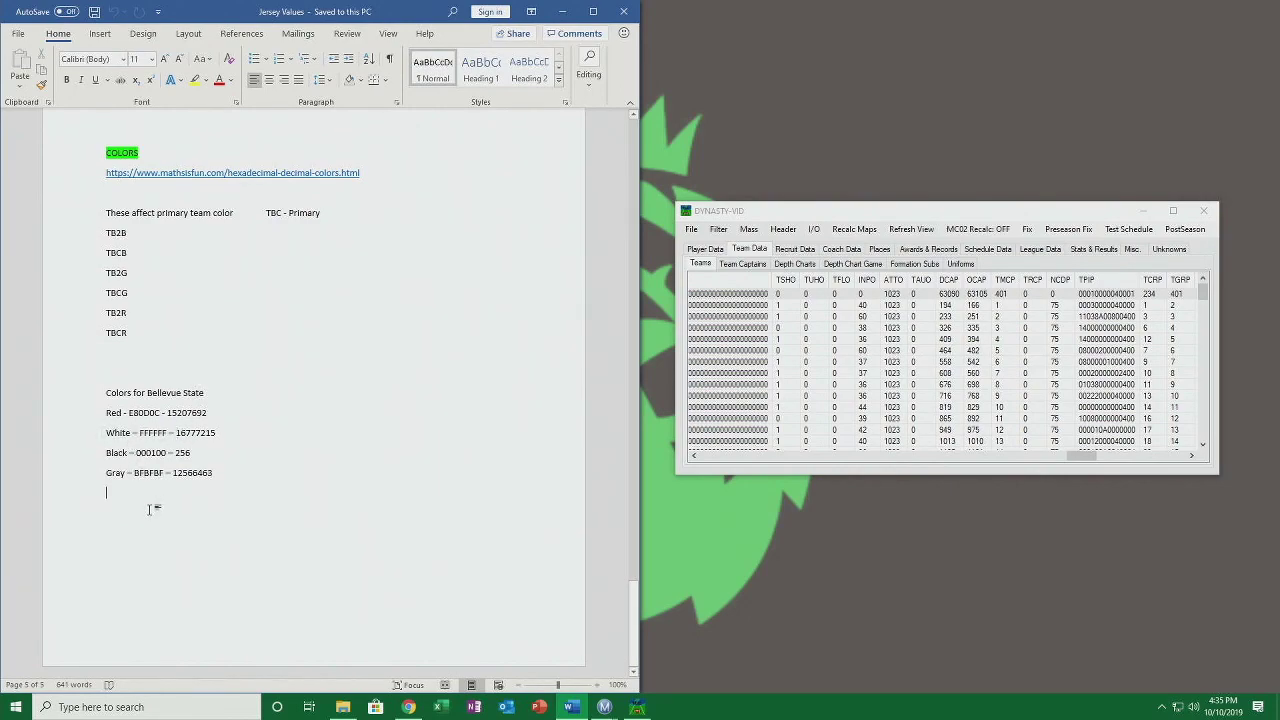
key(BackSpace)
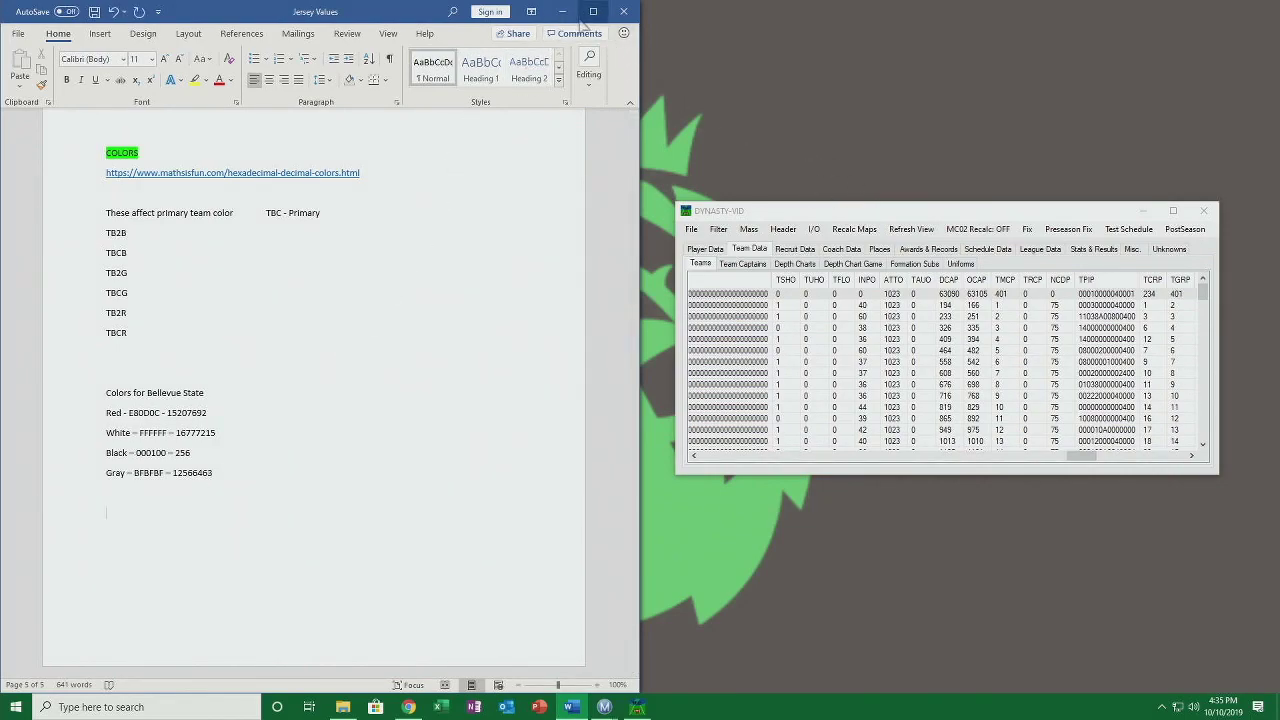
click(562, 11)
Mix a dark purple with red 77, green 17 and blue 80 in Chrome's Color Mixer.
drag(380, 297, 297, 297)
drag(381, 265, 297, 265)
drag(380, 231, 226, 267)
drag(349, 298, 266, 300)
drag(269, 231, 264, 231)
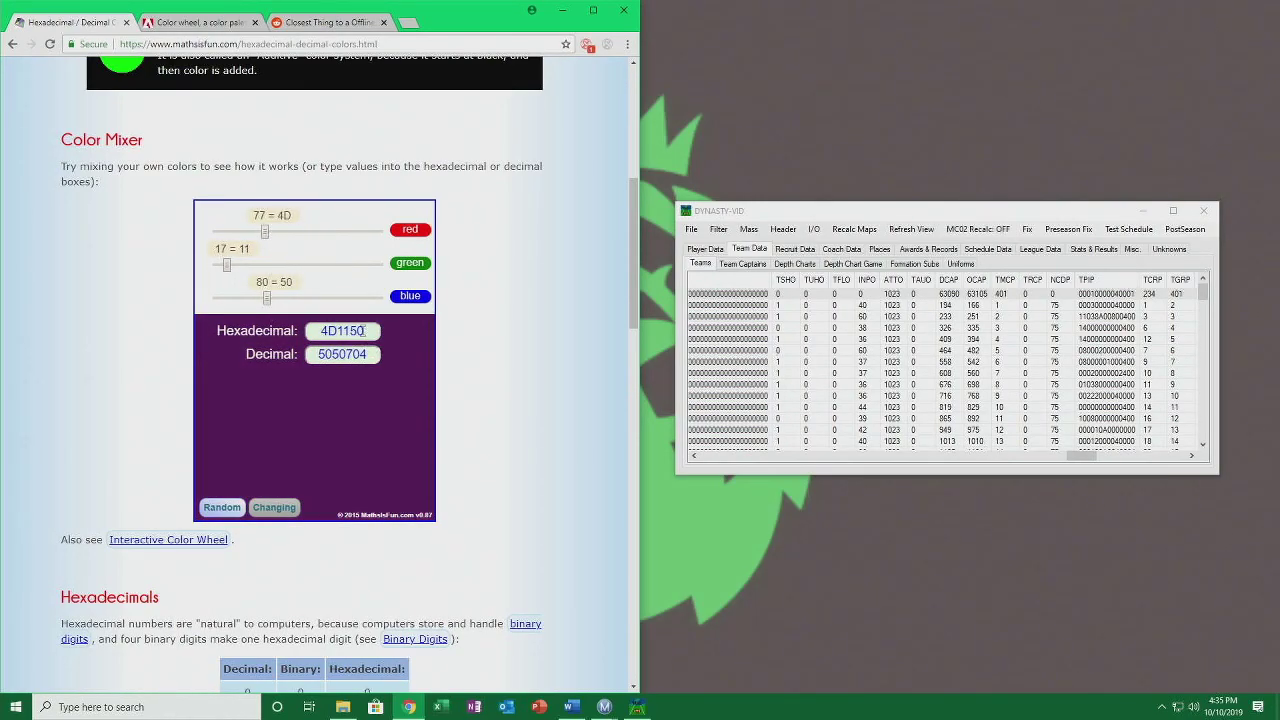
Add a "Purple -" entry to the Jersey Values document in Word and copy in the hexadecimal code 4D1150 from Chrome's Color Mixer.
drag(372, 361, 268, 351)
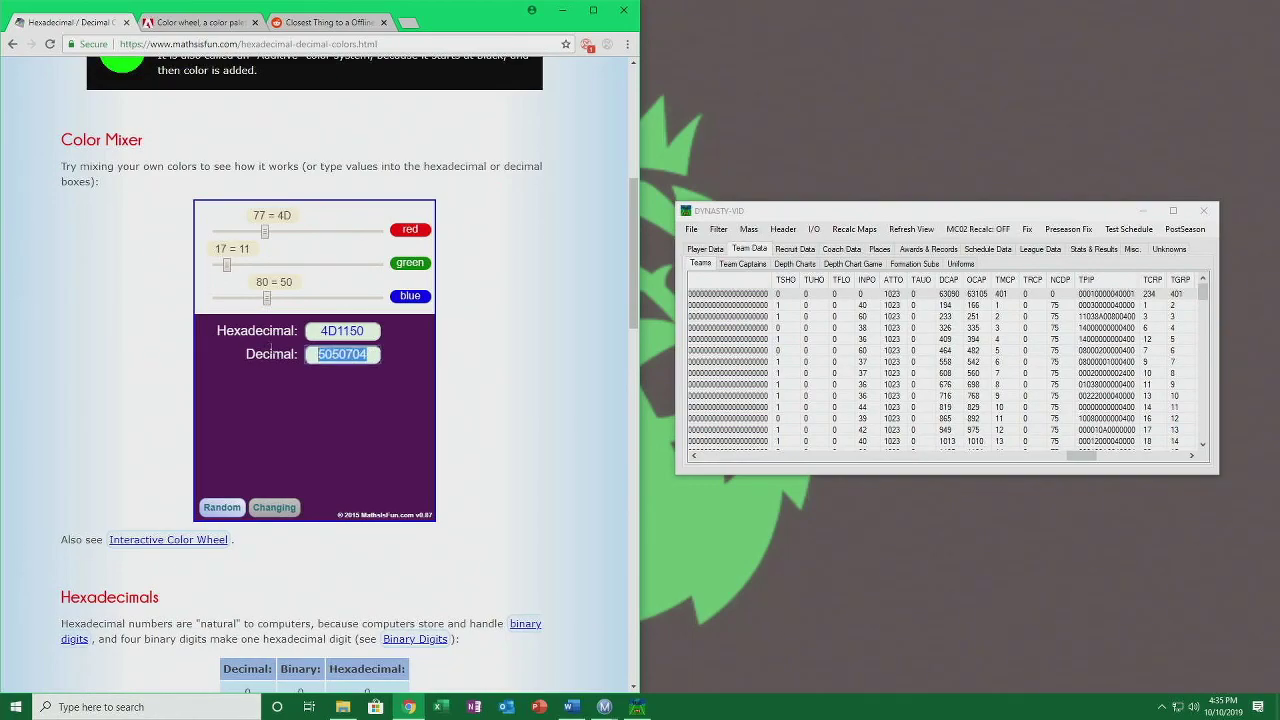
click(570, 707)
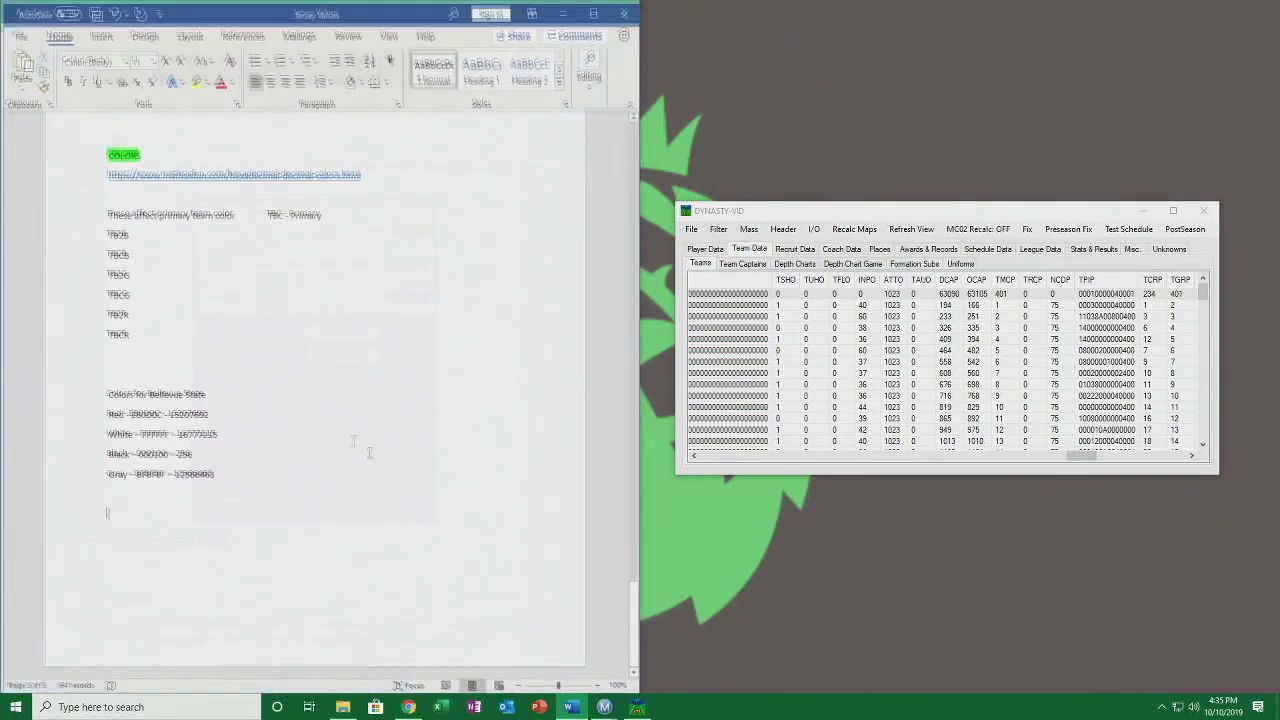
text(Purple -)
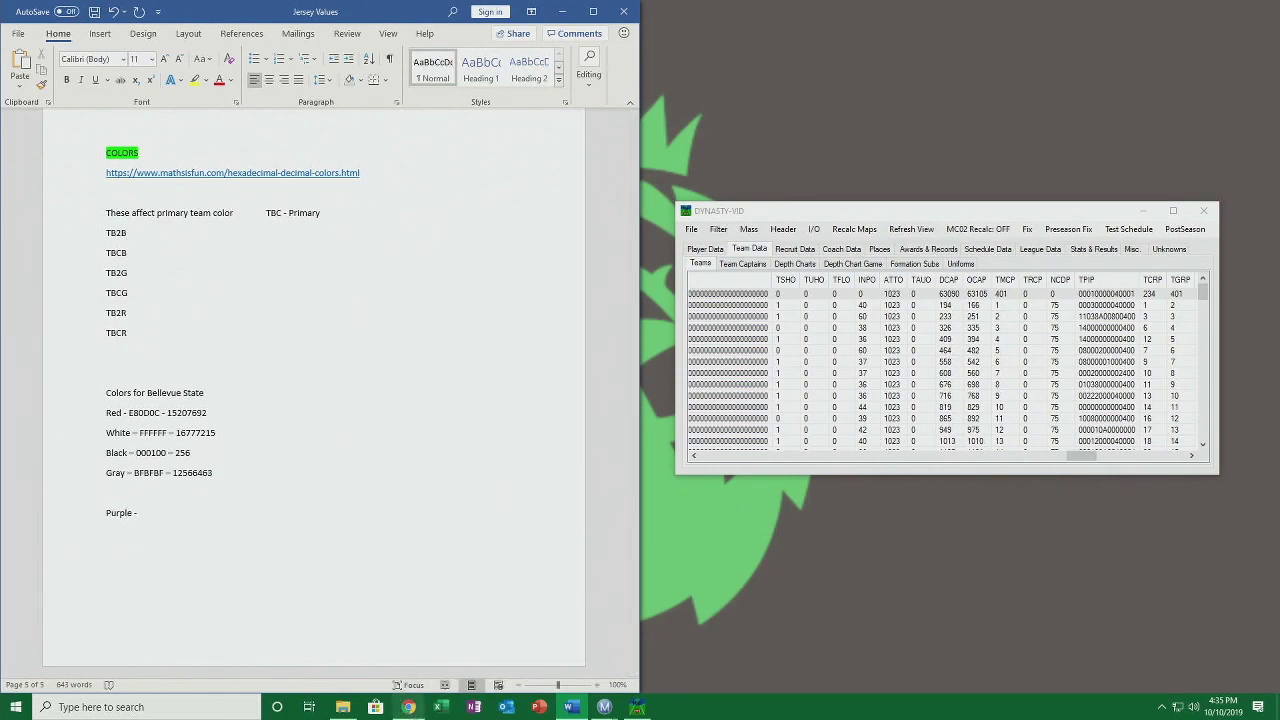
click(409, 707)
drag(367, 335, 321, 331)
key(ctrl+c)
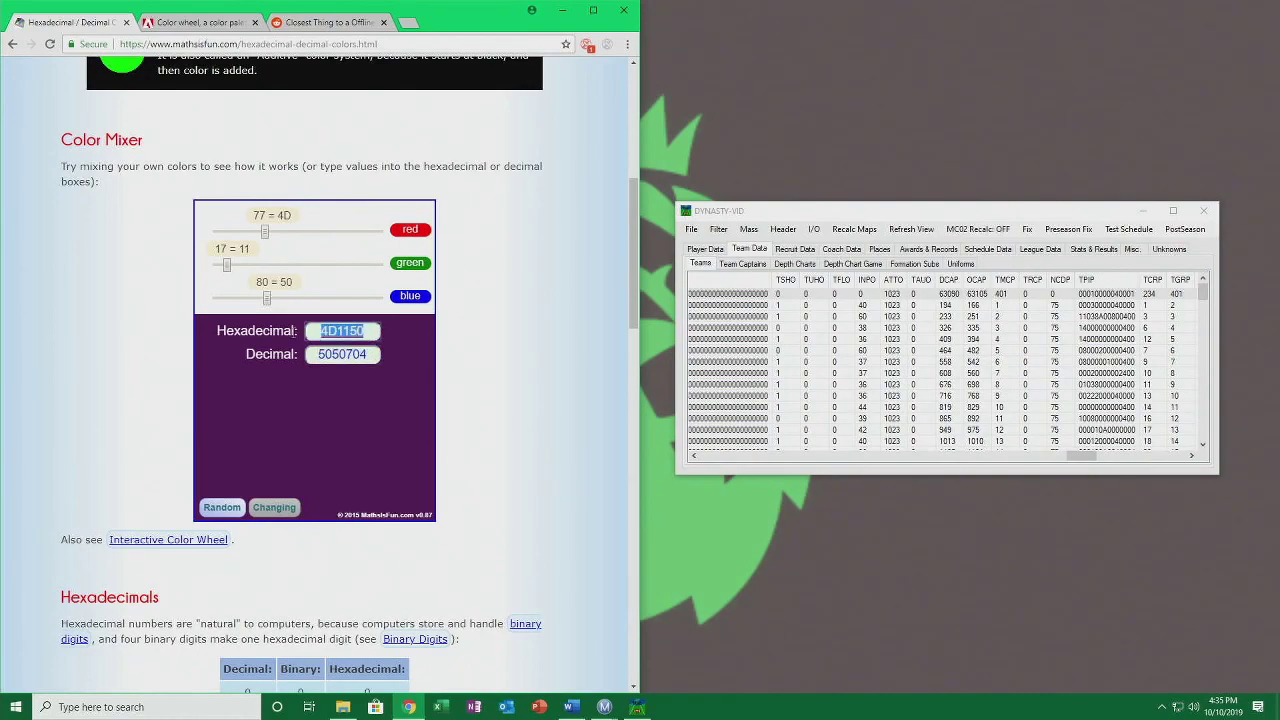
click(564, 14)
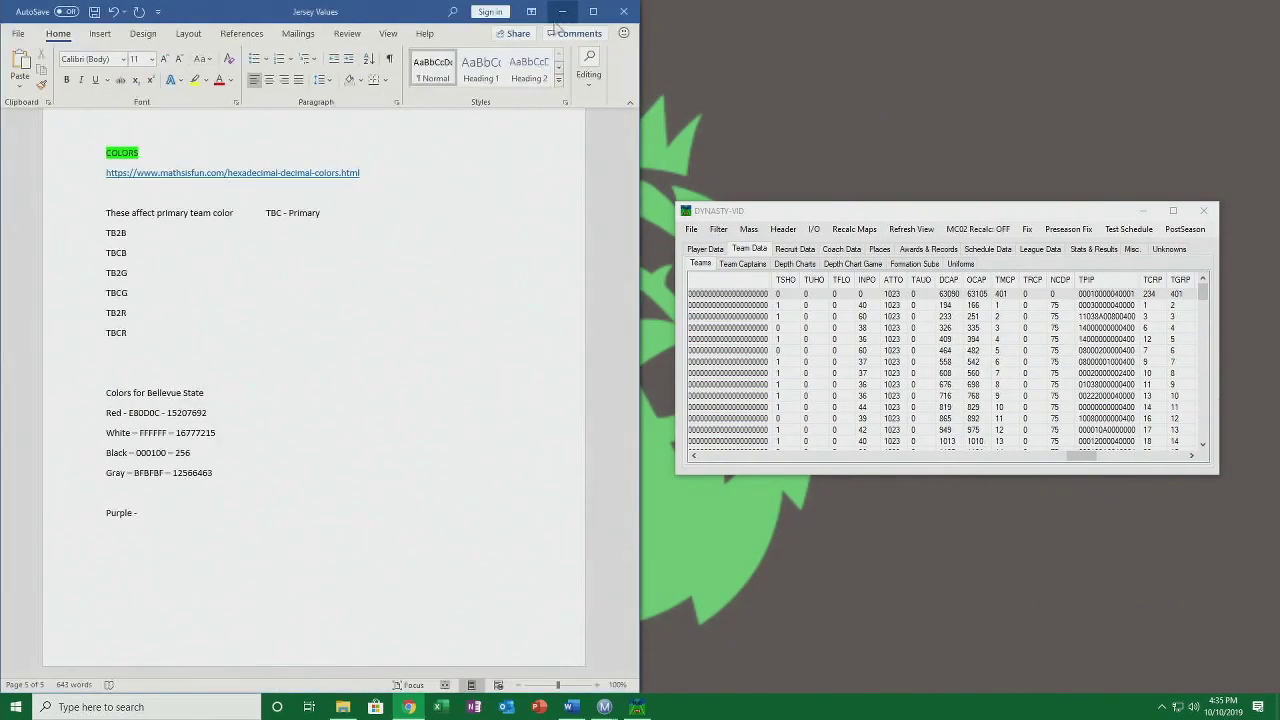
key(ctrl+v)
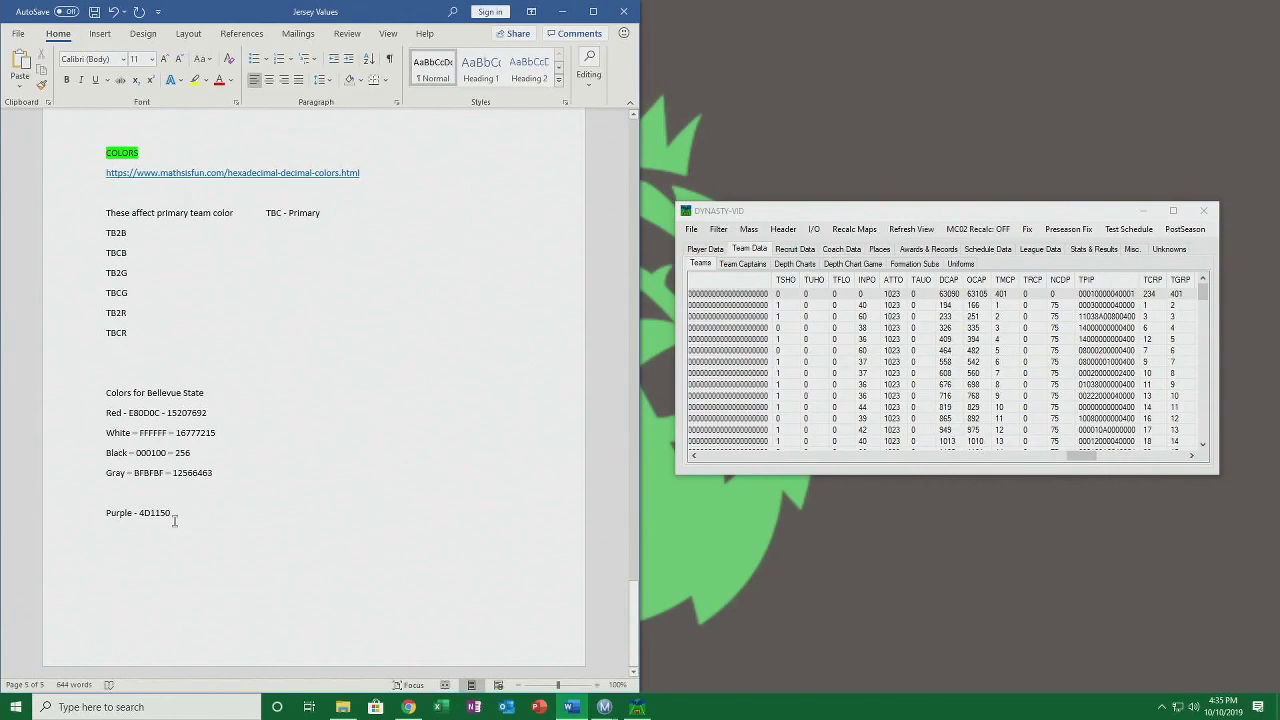
Copy the Color Mixer's decimal value 5050704 to the end of Word's Purple line and start a new line below.
click(409, 707)
double_click(369, 354)
key(ctrl+c)
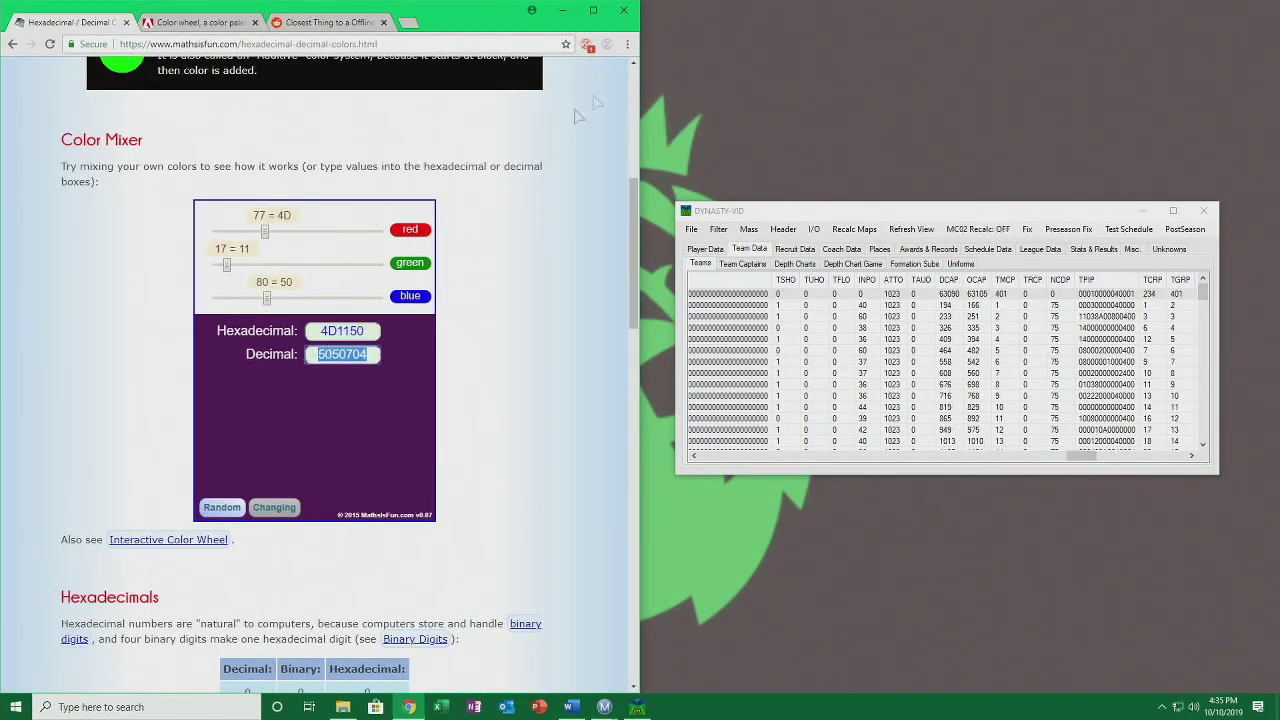
click(563, 10)
key(ctrl+v)
key(Return)
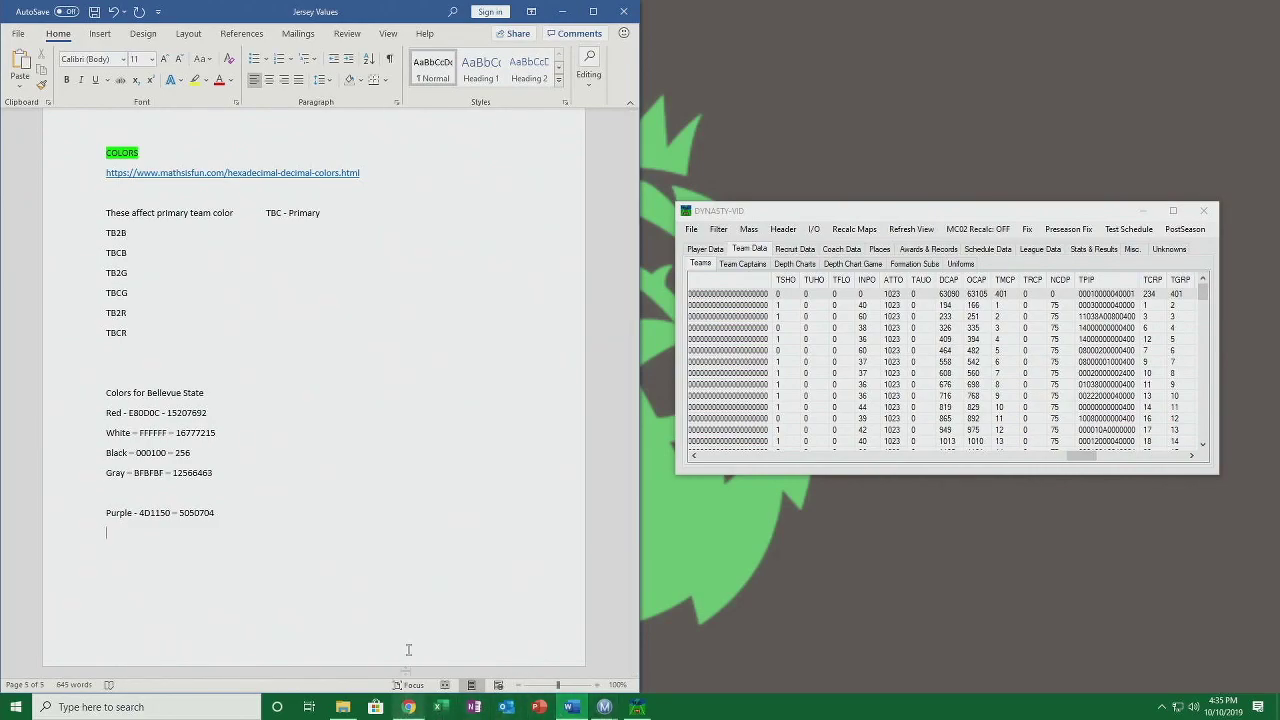
click(414, 708)
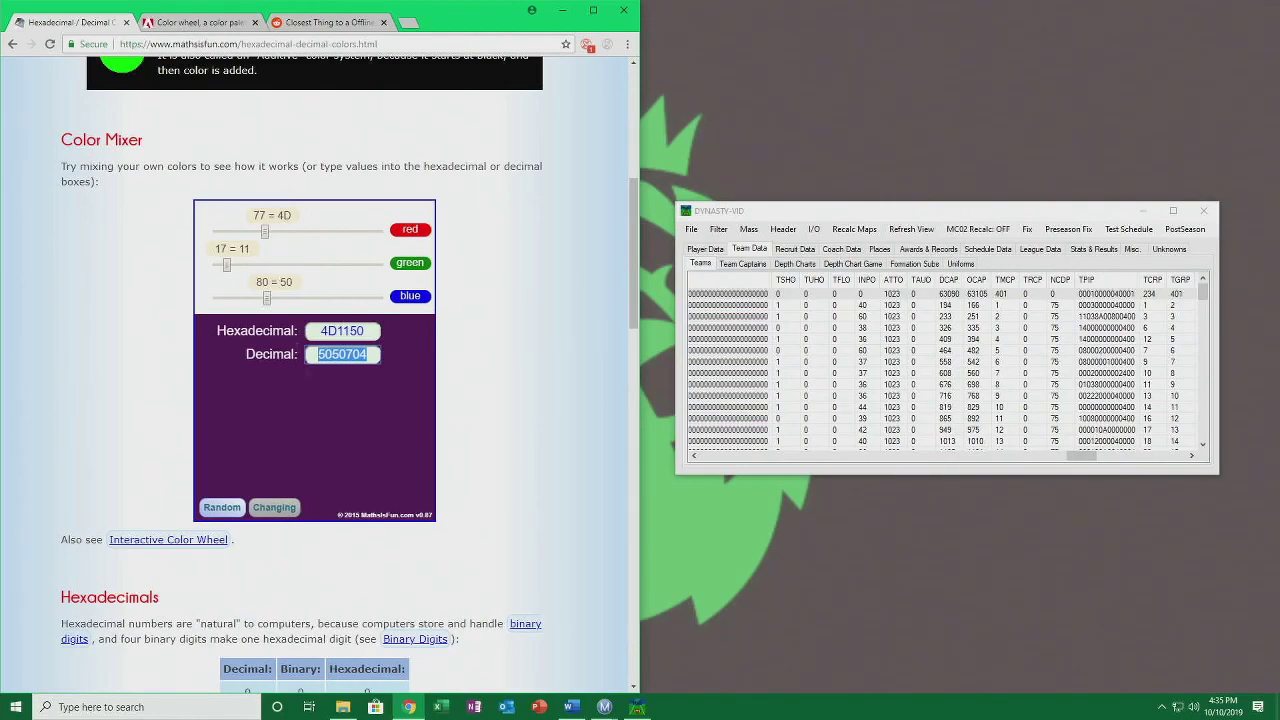
click(563, 14)
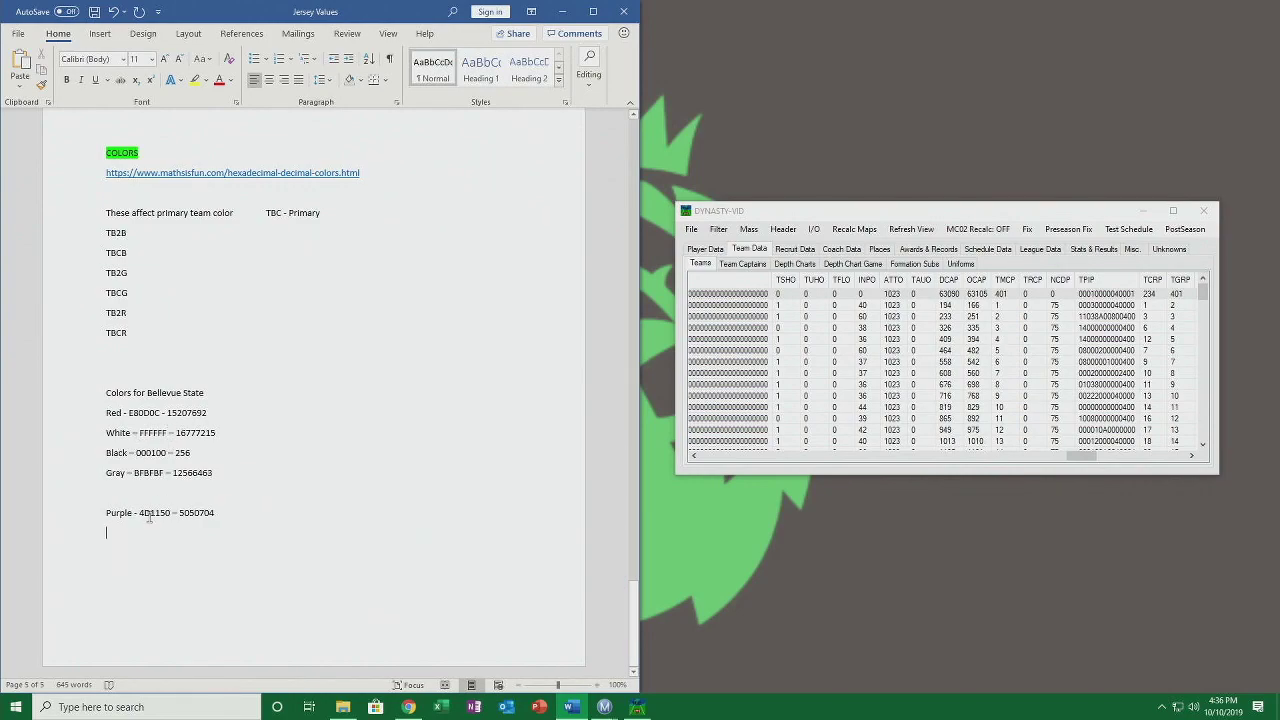
click(563, 11)
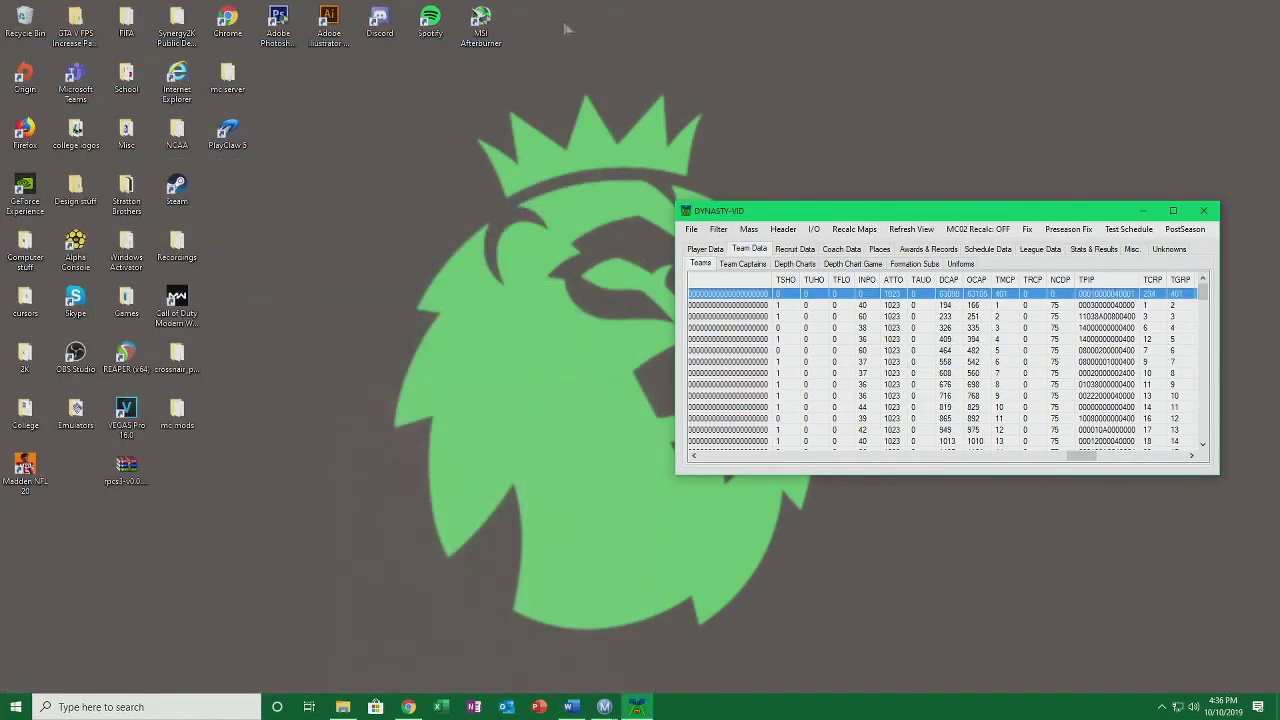
click(570, 706)
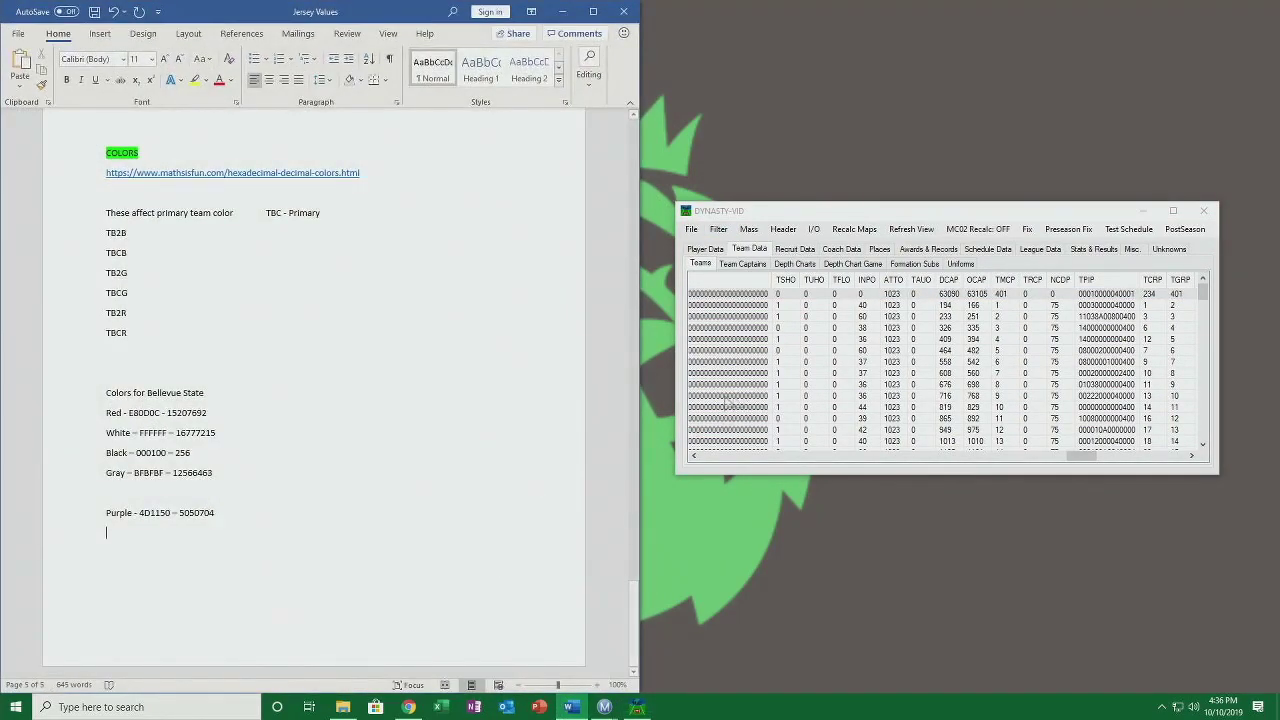
Switch to the DYNASTY-VID editor and save the dynasty file with the new team colors.
click(893, 222)
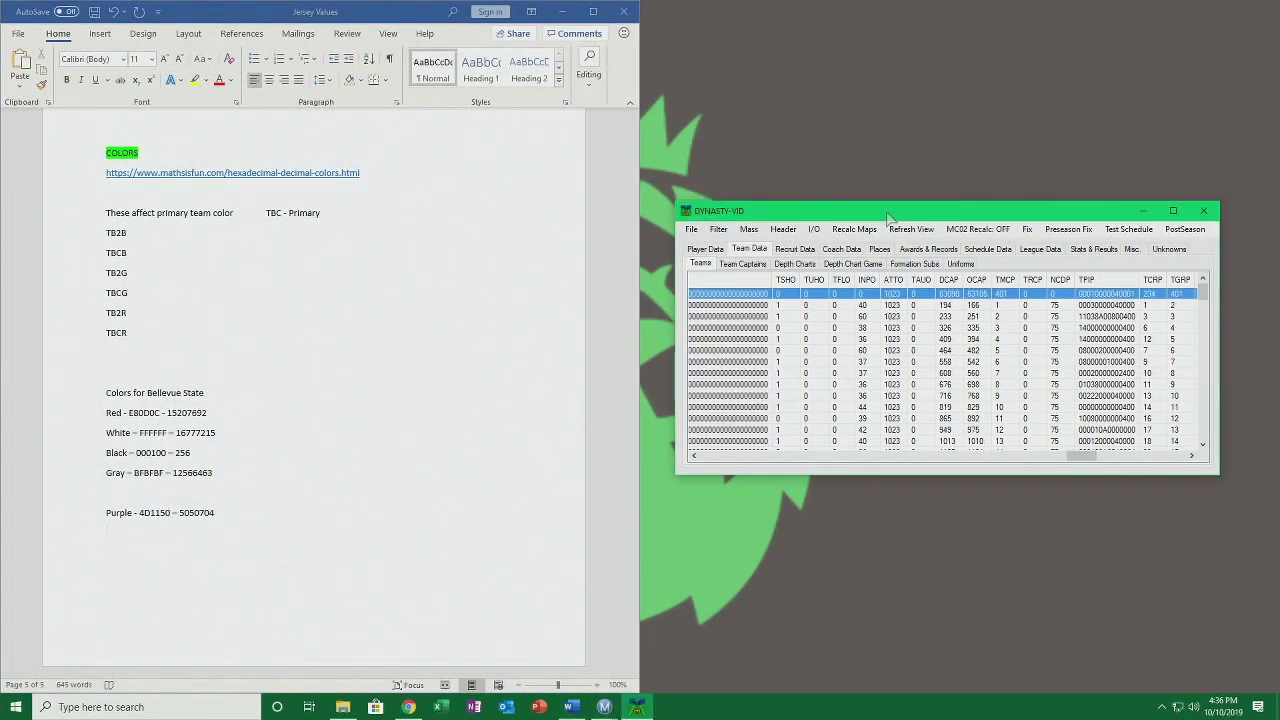
click(691, 229)
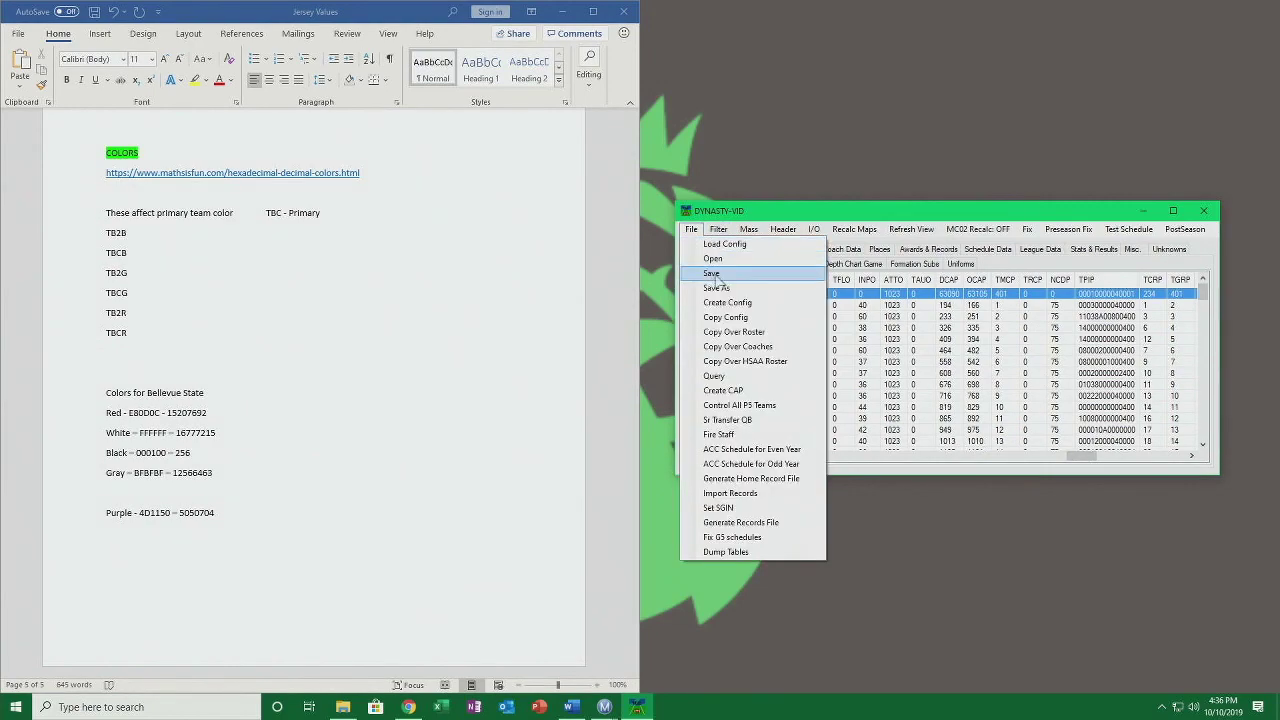
click(745, 271)
click(649, 391)
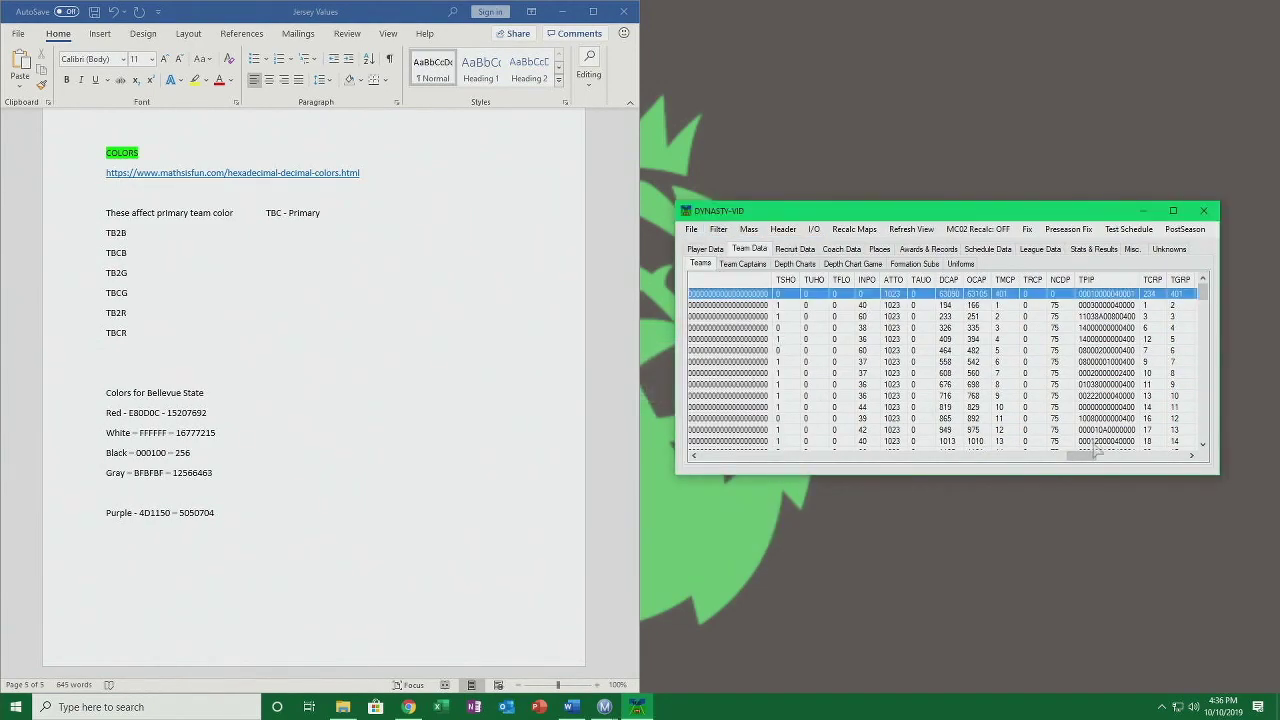
Open the Uniforms table in the team data to reach Wrightstown's two uniform rows.
drag(1080, 459, 700, 459)
click(961, 264)
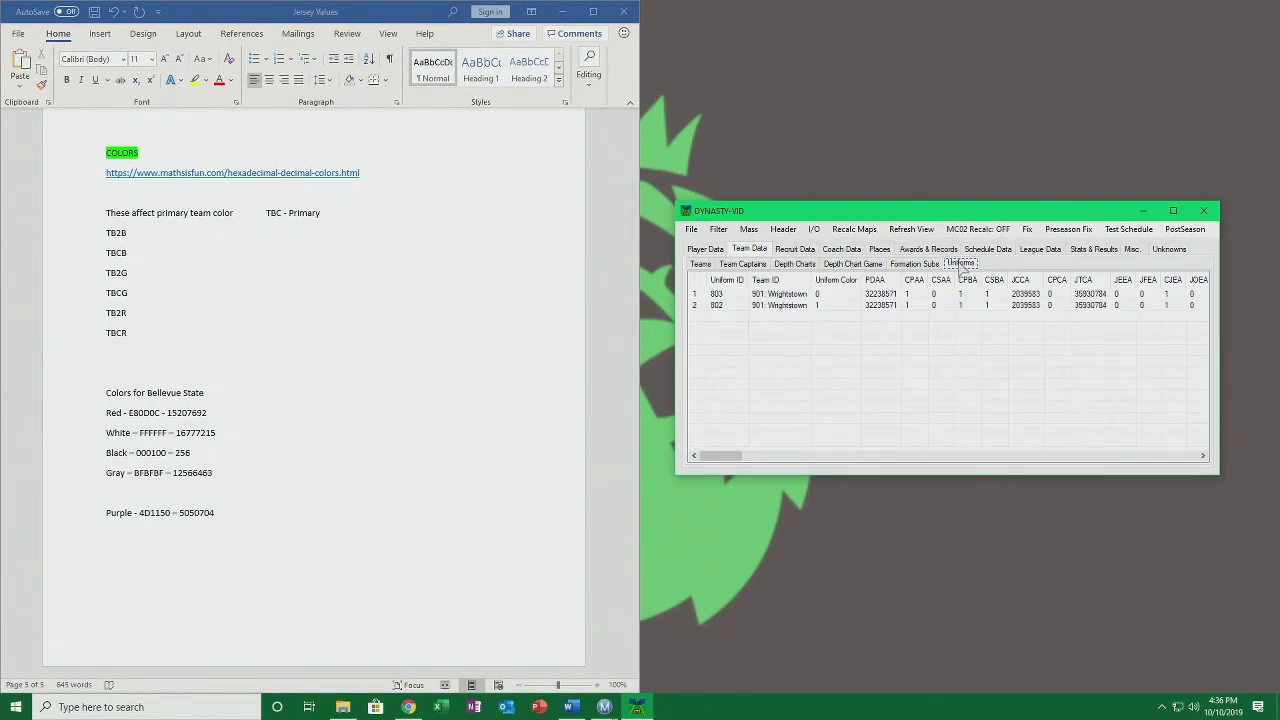
drag(718, 456, 724, 456)
Look up the home jersey codes in the Word list and locate the CJOB main color column in the Uniforms table.
click(323, 300)
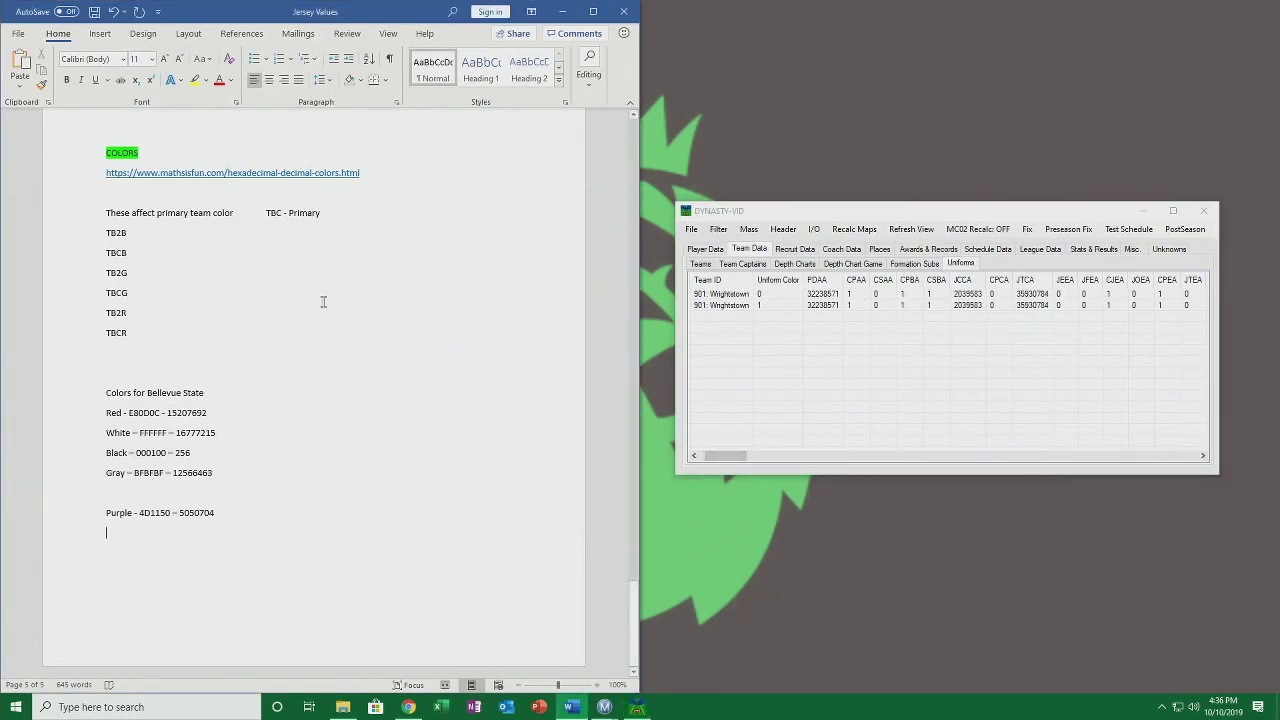
scroll(323, 301, up, 10)
scroll(323, 301, up, 13)
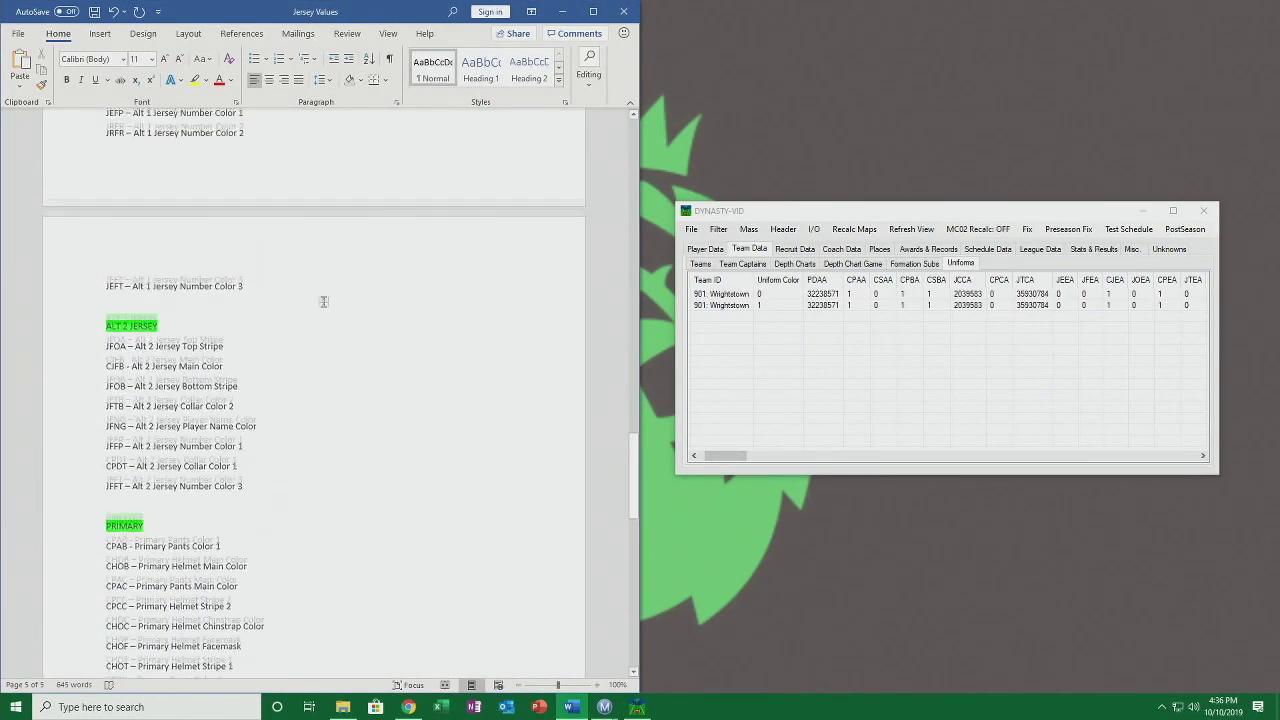
scroll(323, 301, down, 8)
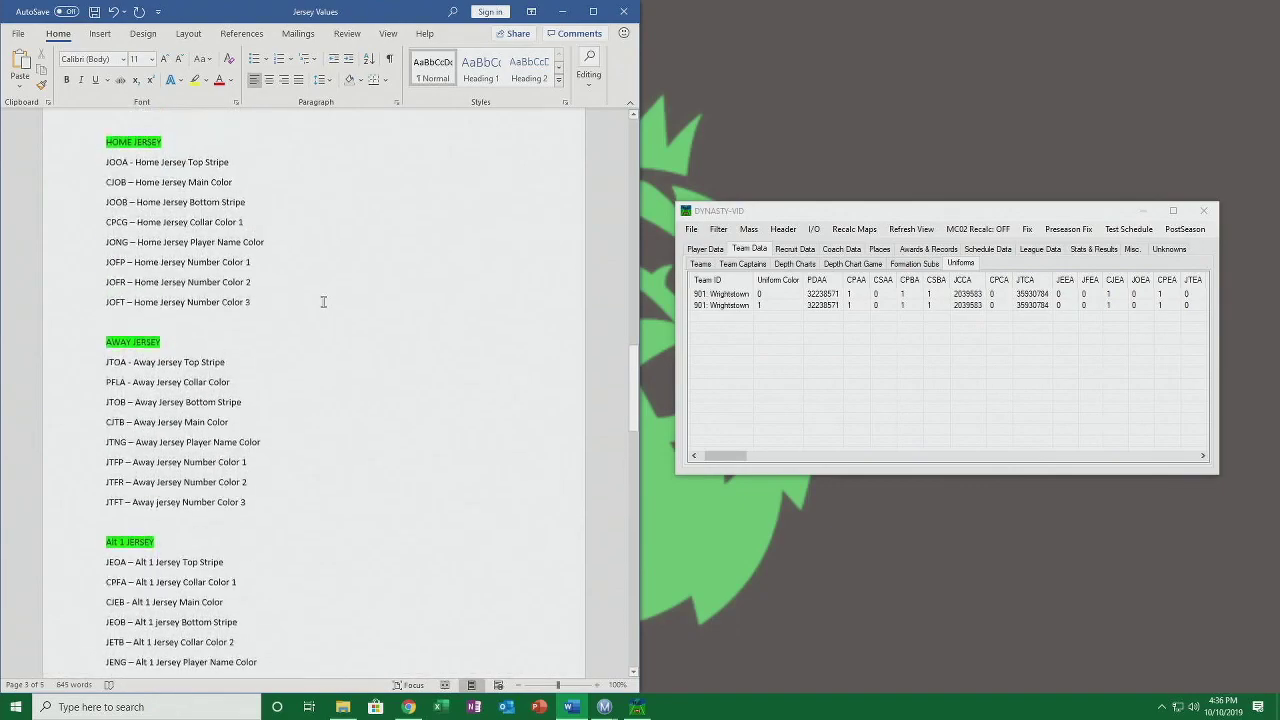
scroll(322, 298, down, 10)
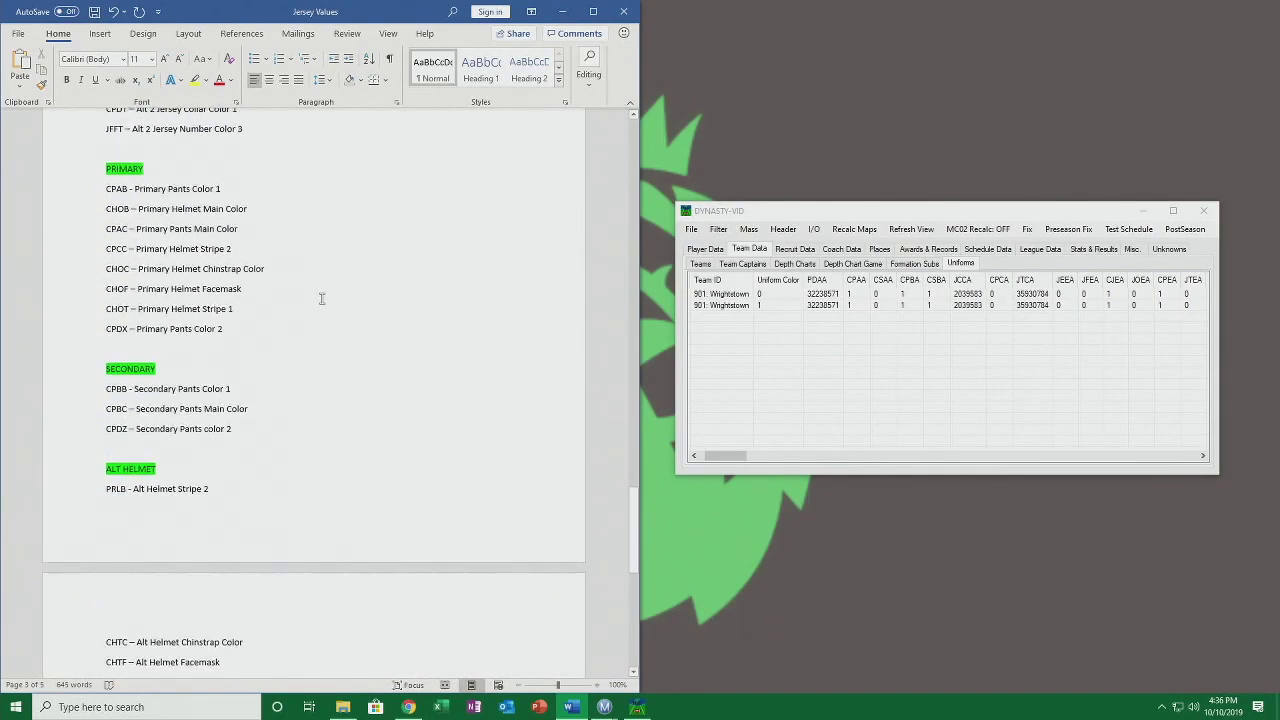
scroll(322, 298, up, 15)
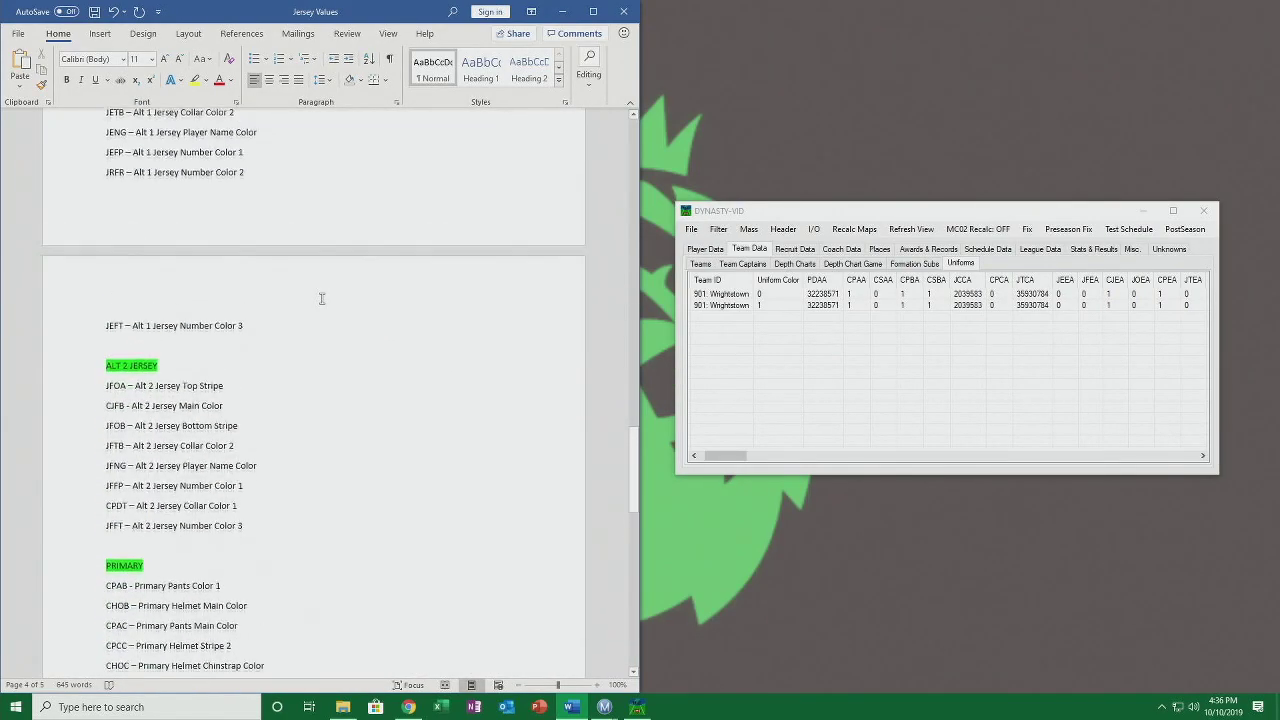
scroll(322, 298, up, 7)
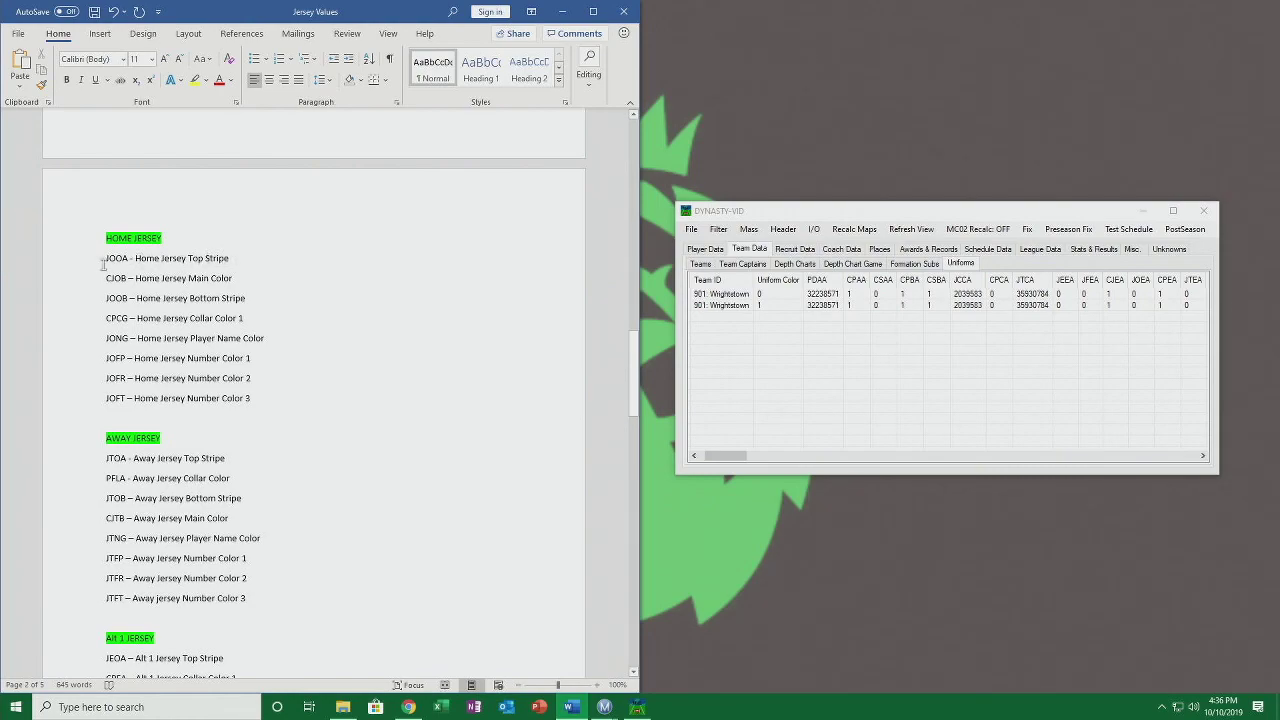
drag(738, 458, 751, 463)
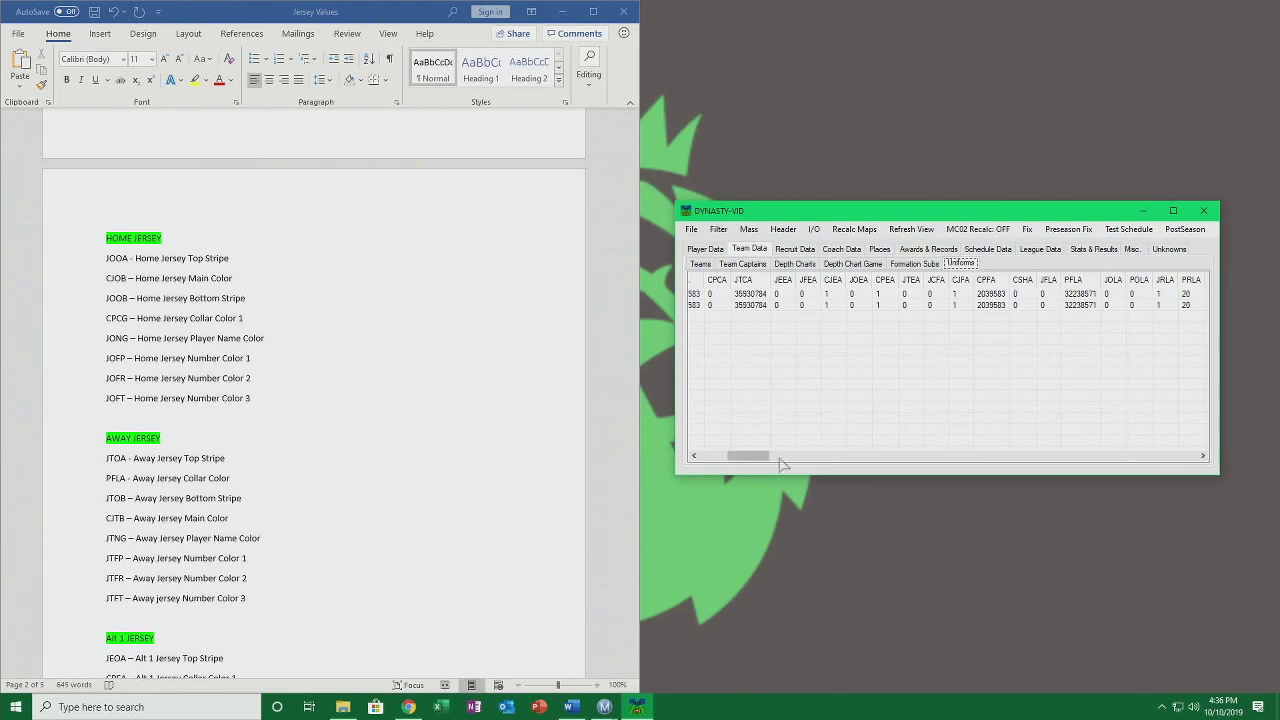
drag(765, 463, 865, 470)
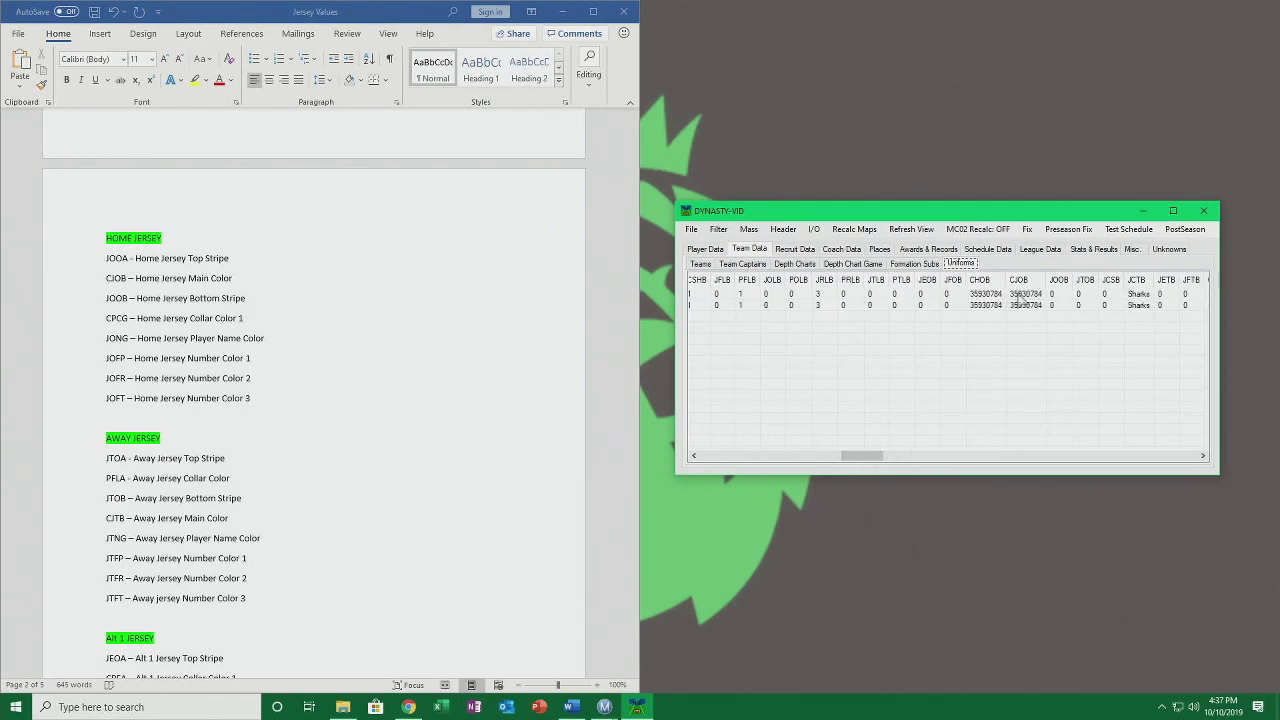
Copy the purple decimal value from Word and set CJOB to 5050704 in both Wrightstown uniform rows.
click(1020, 294)
click(1020, 294)
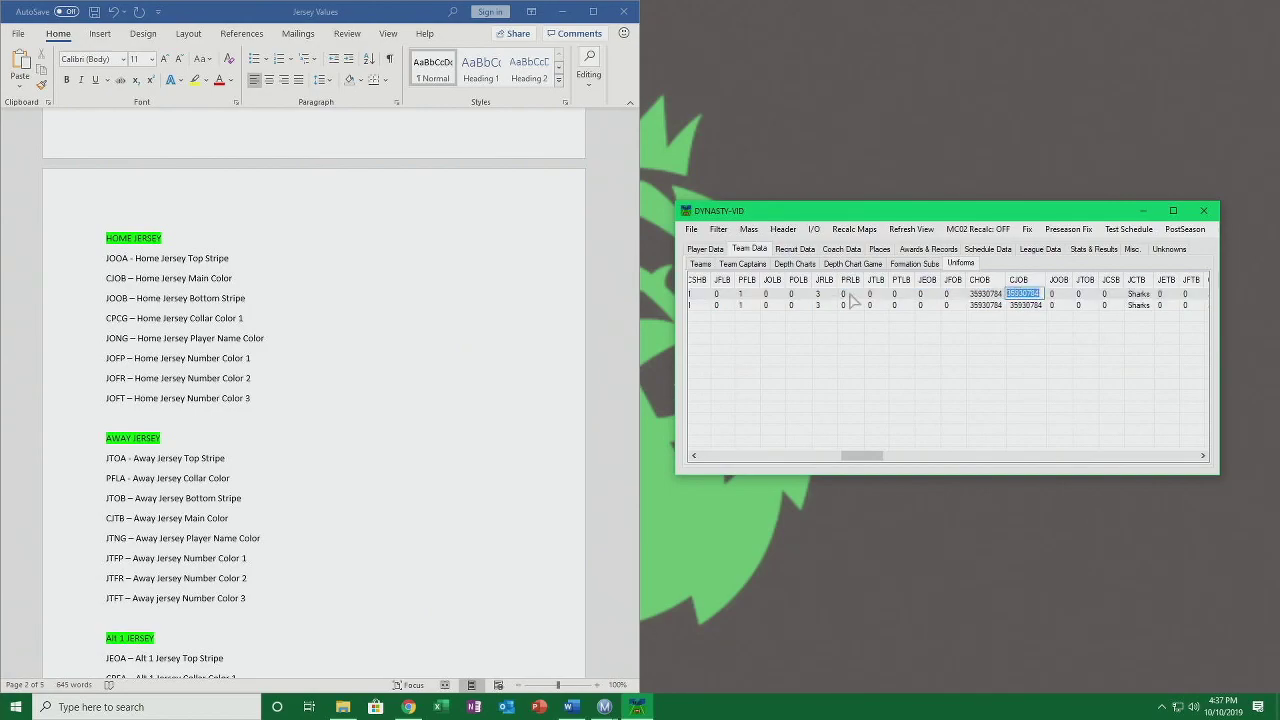
click(360, 17)
scroll(380, 291, down, 12)
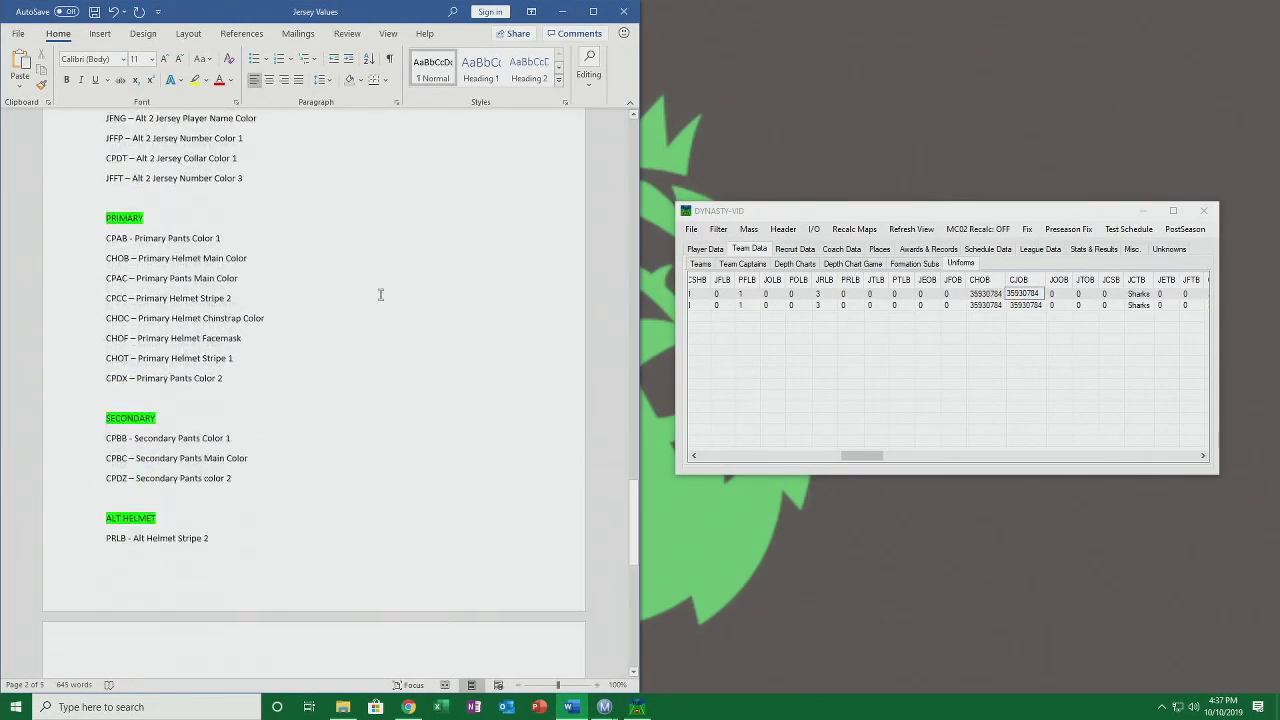
scroll(348, 337, down, 5)
drag(219, 514, 182, 514)
key(ctrl+c)
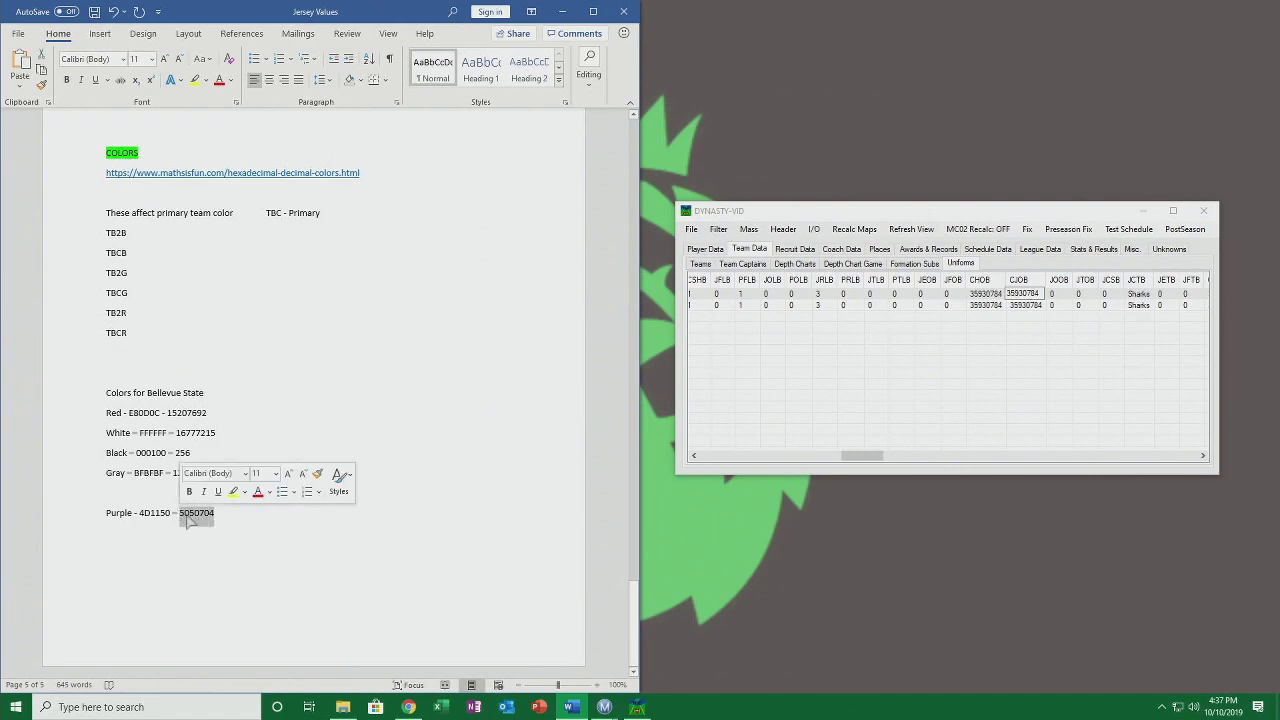
click(997, 215)
click(1023, 293)
key(ctrl+v)
click(1023, 304)
key(ctrl+v)
click(1014, 320)
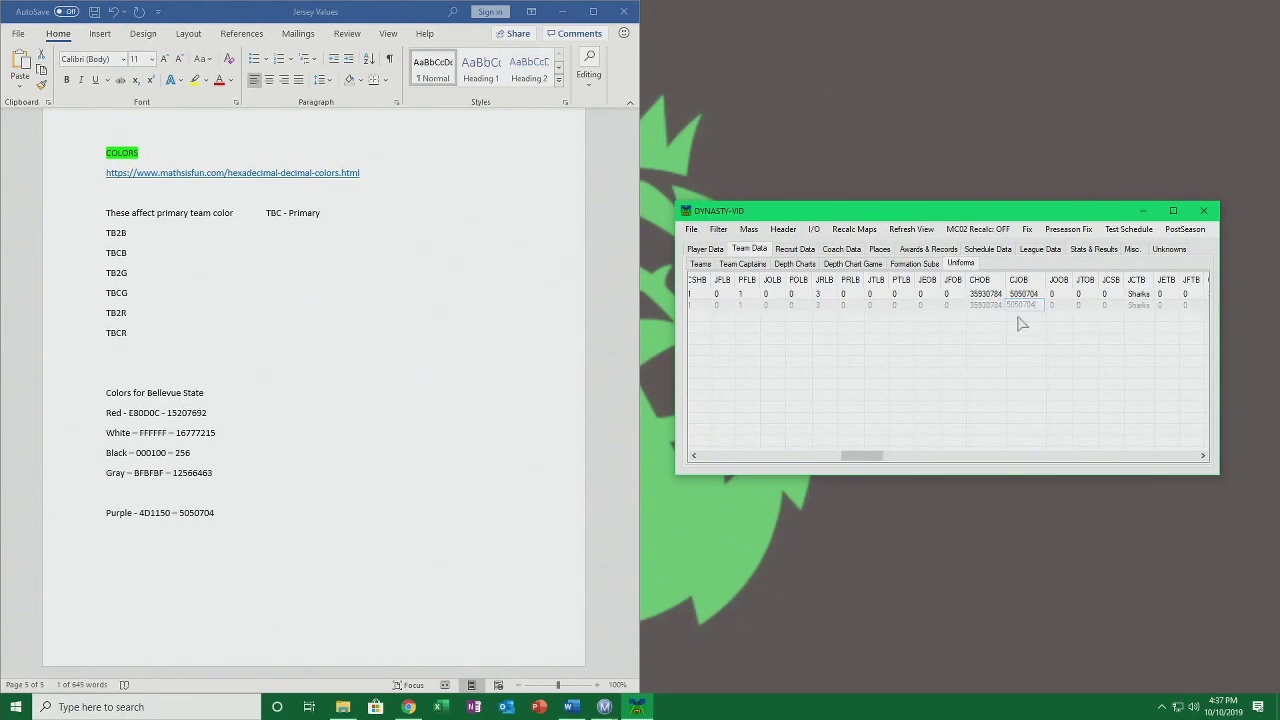
Save the dynasty file with the purple home jersey color.
click(1020, 293)
click(691, 229)
click(714, 285)
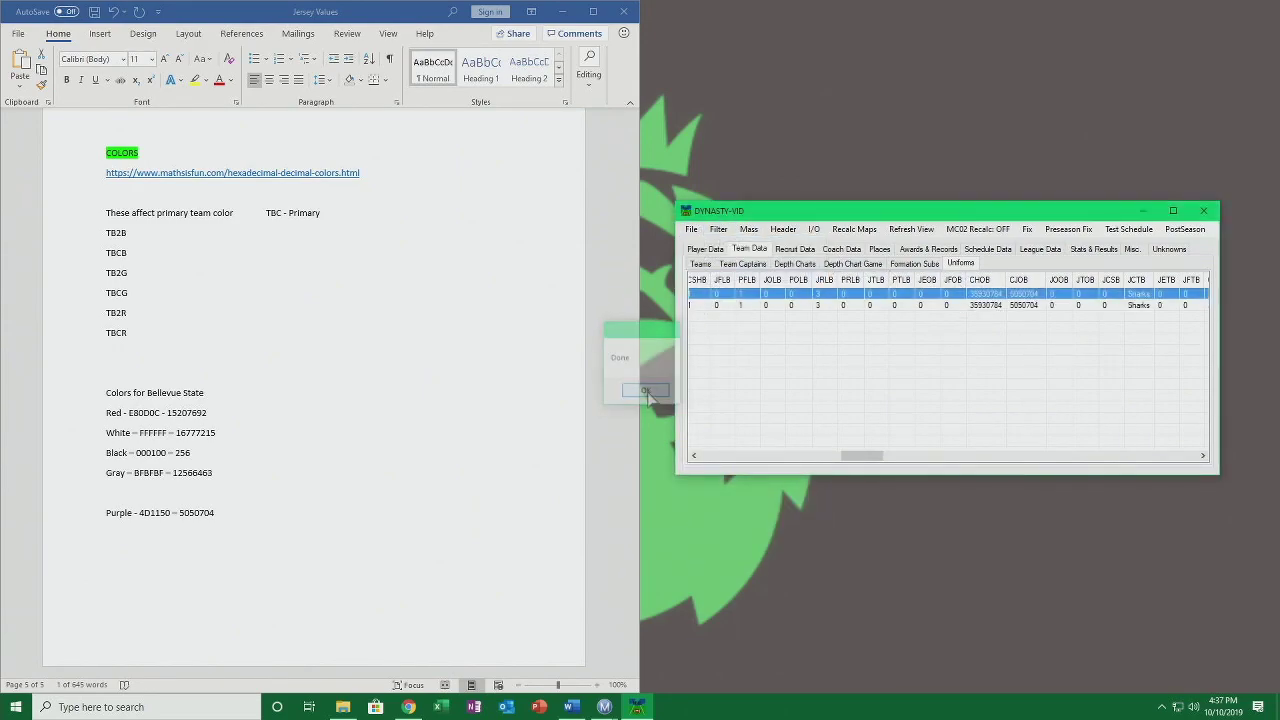
Review the home, away and alternate jersey codes in the Jersey Values document, then return to the Uniforms table.
click(345, 14)
scroll(305, 236, up, 10)
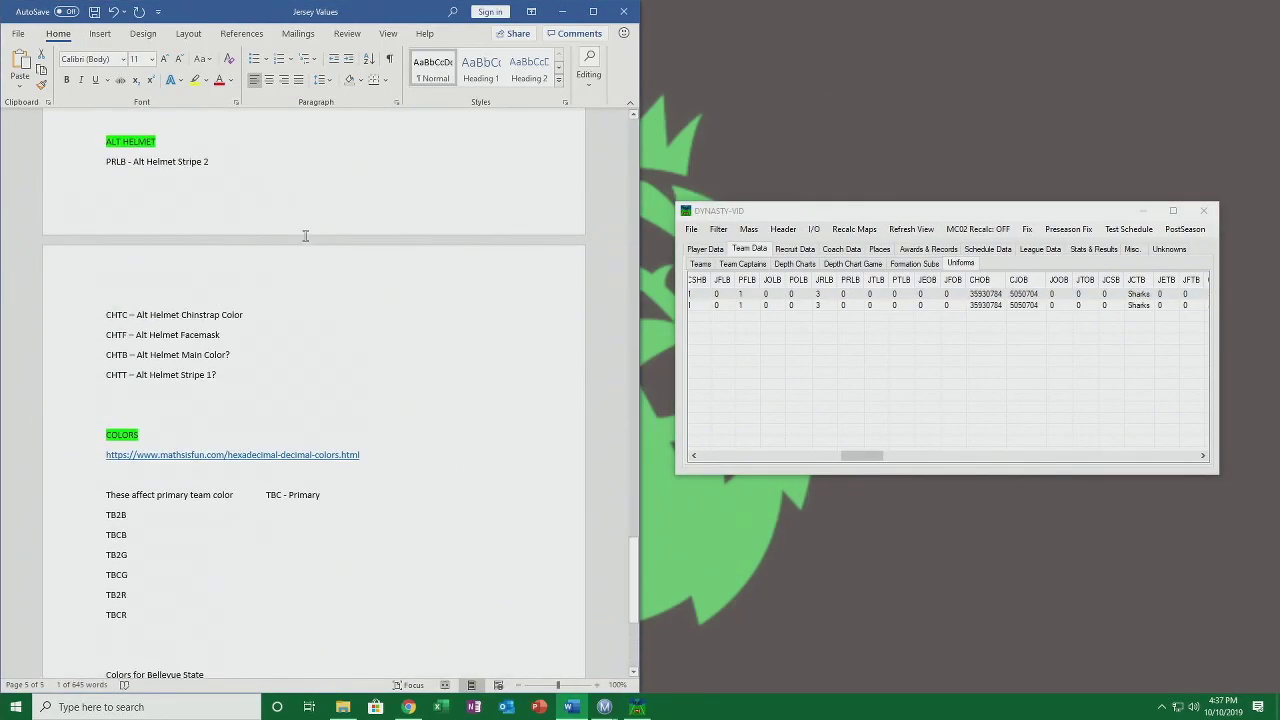
scroll(305, 236, up, 15)
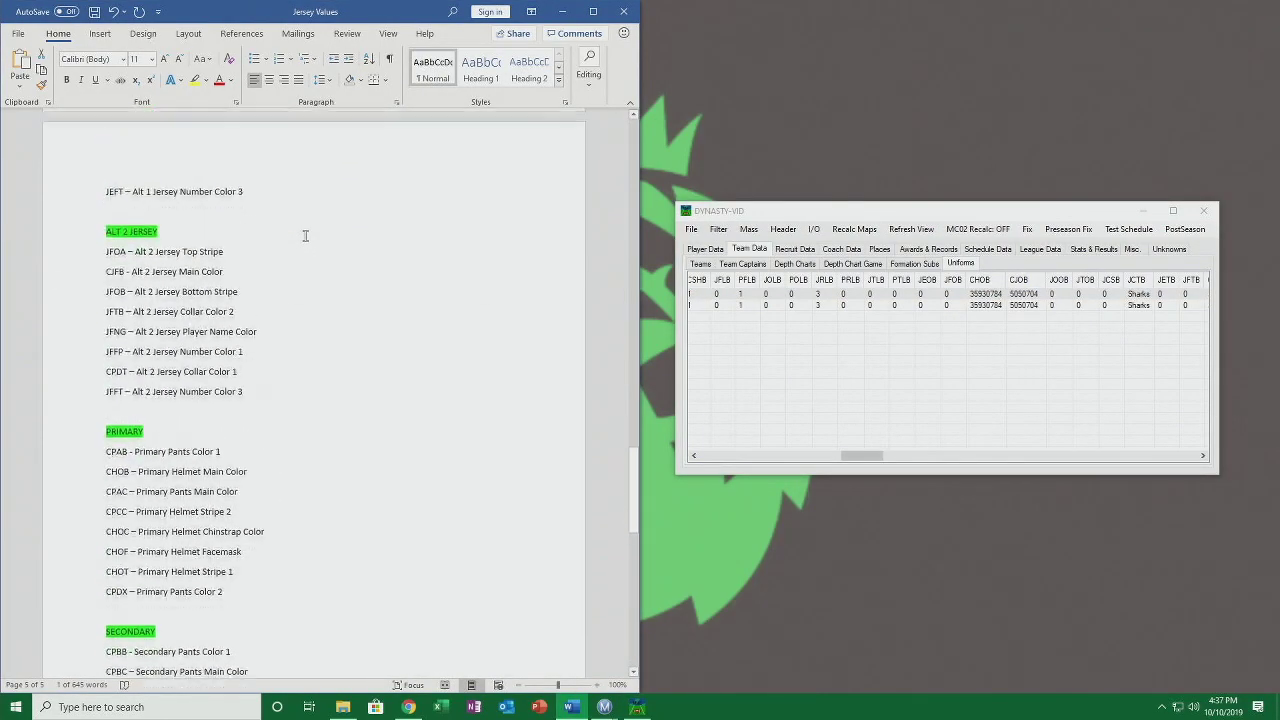
scroll(305, 236, up, 10)
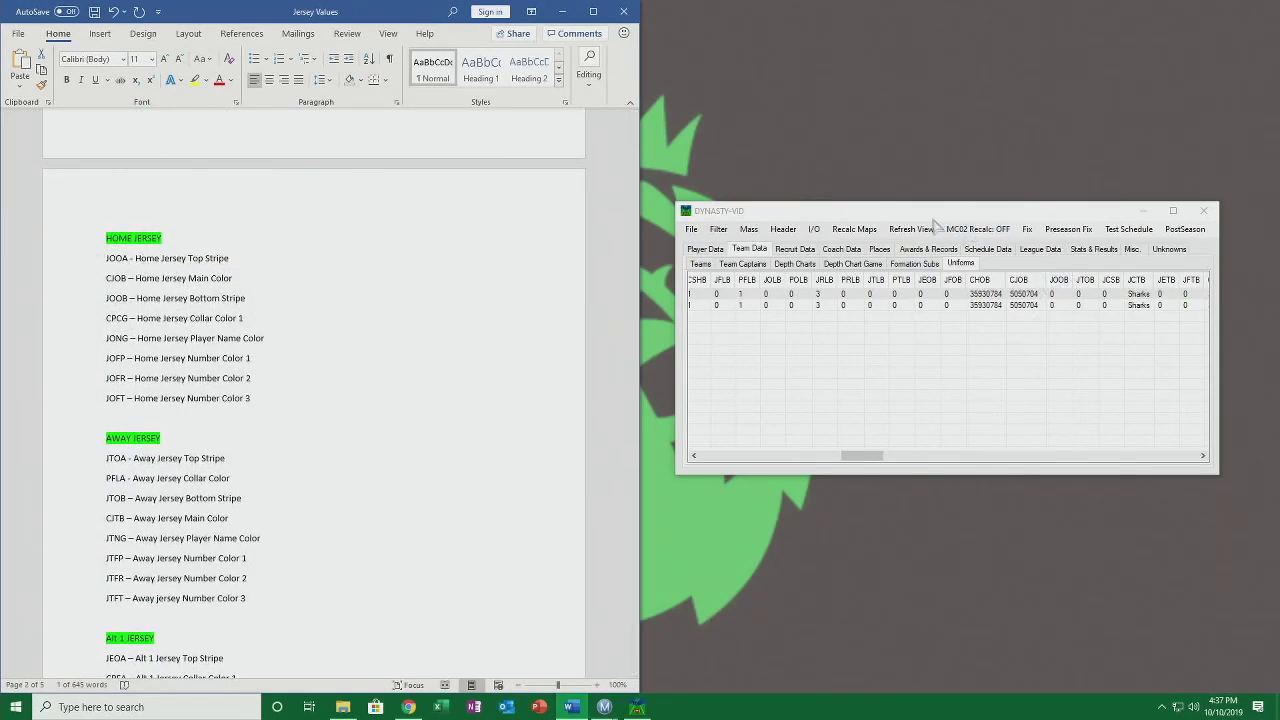
click(895, 380)
click(216, 318)
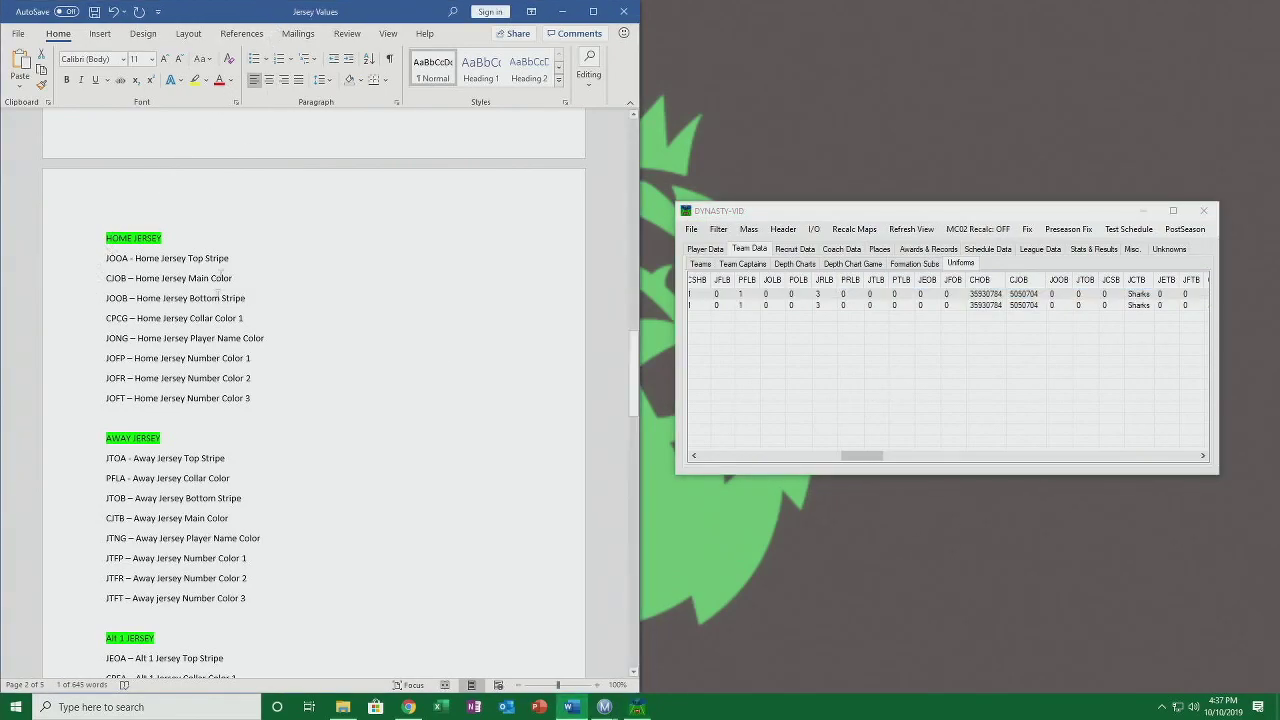
scroll(216, 318, down, 8)
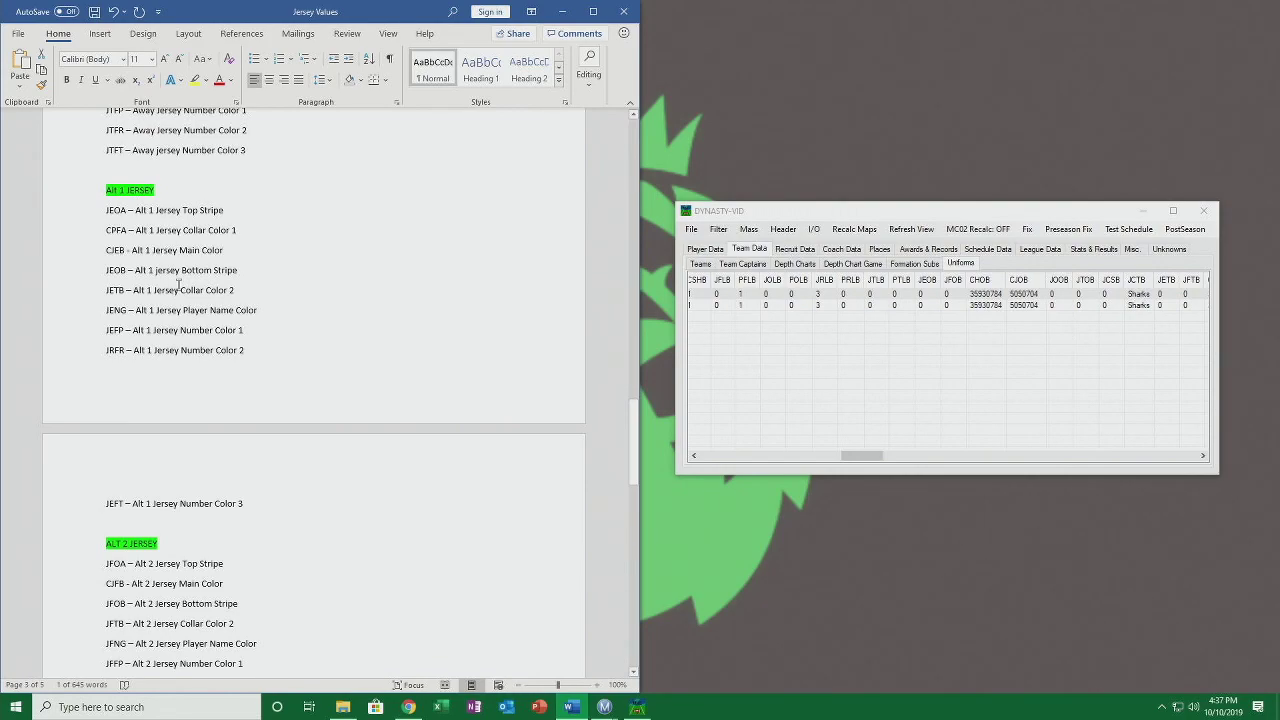
click(772, 212)
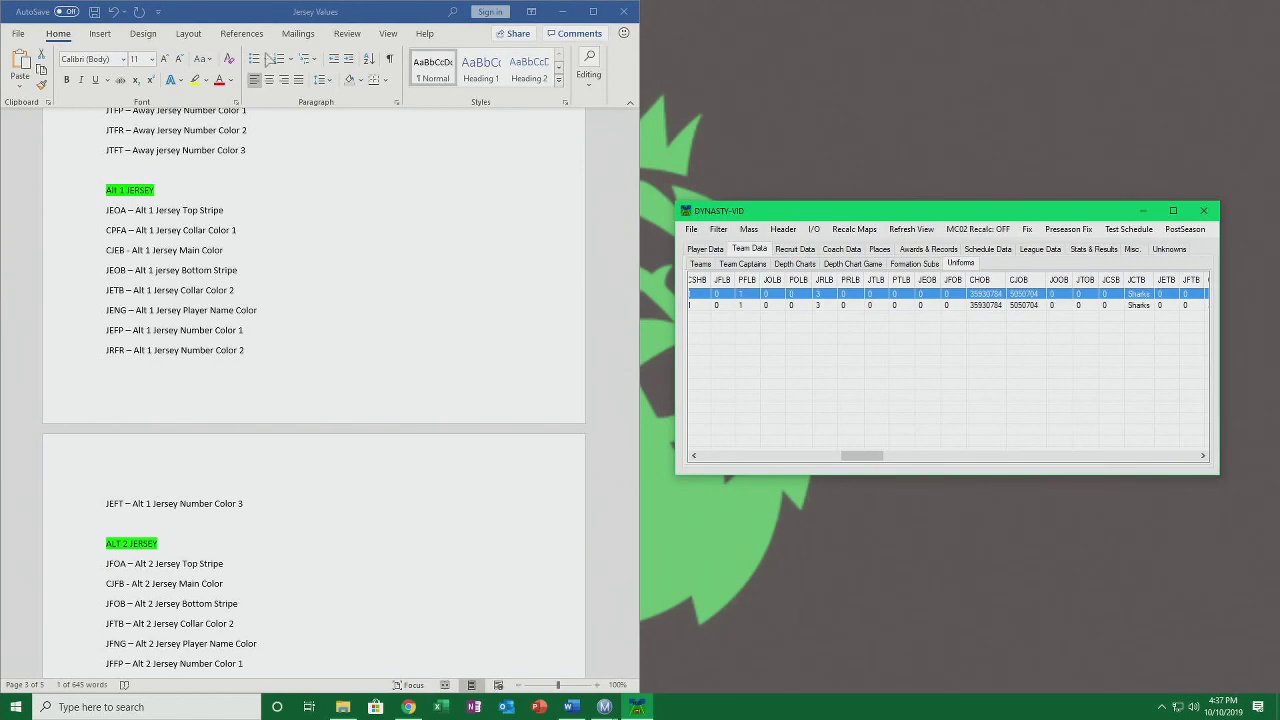
Locate the JCTA column in the Uniforms table and set it to Lions in both Wrightstown rows.
click(269, 17)
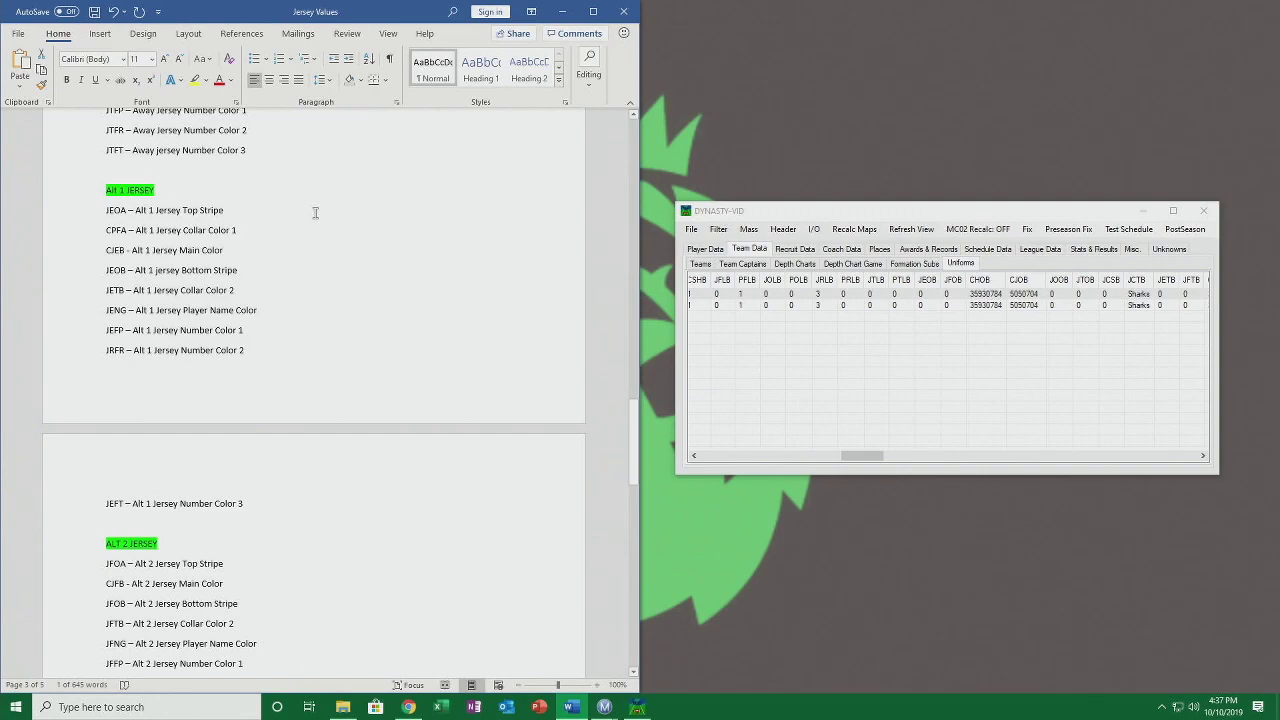
click(960, 365)
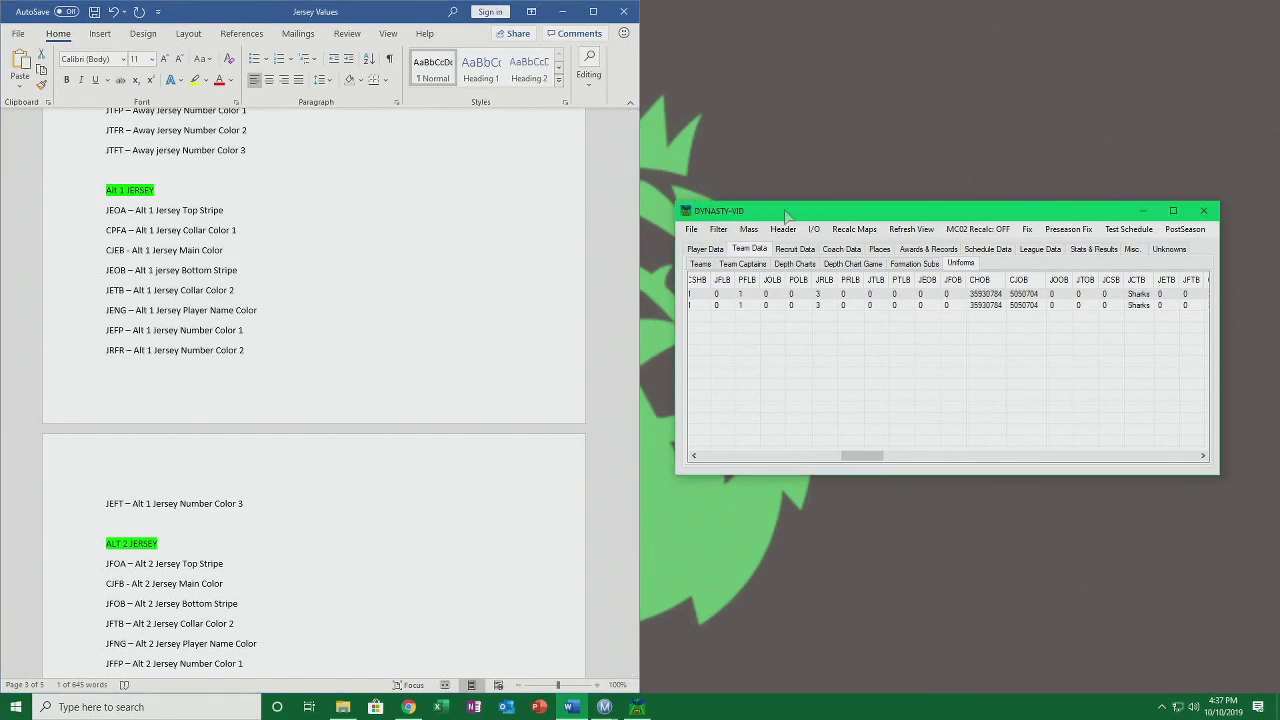
drag(857, 457, 815, 456)
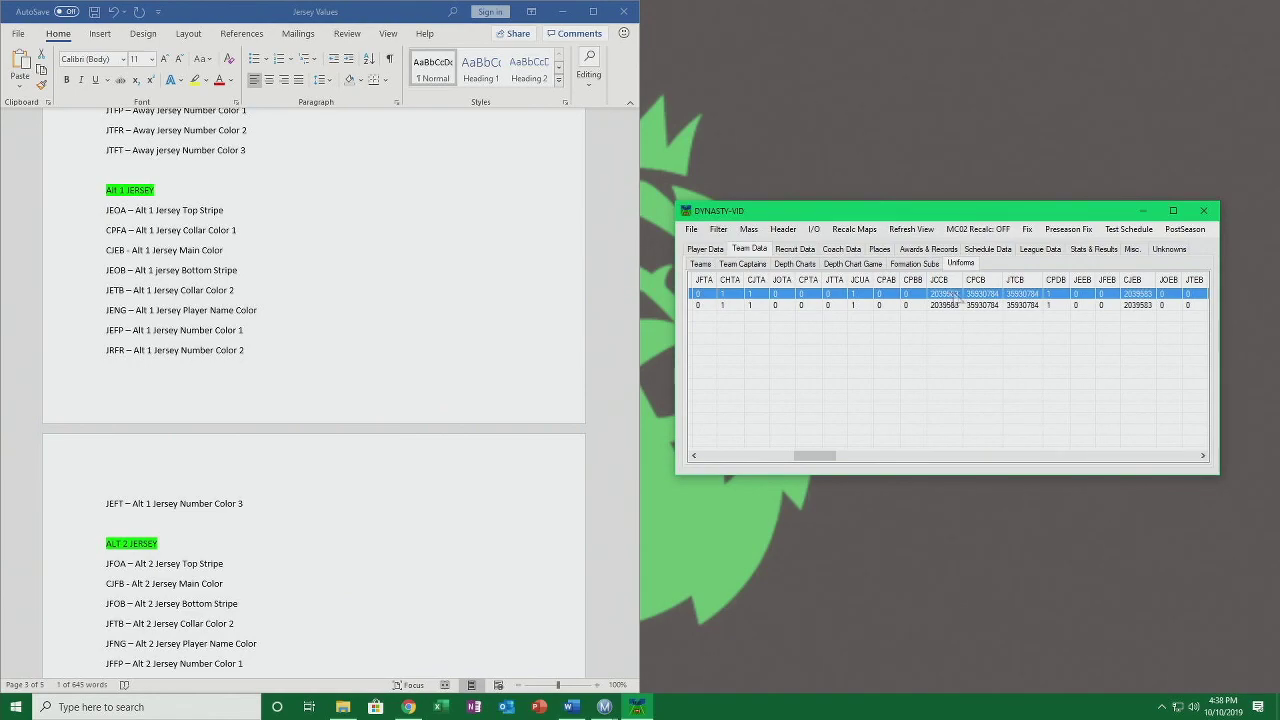
drag(820, 456, 794, 456)
click(975, 294)
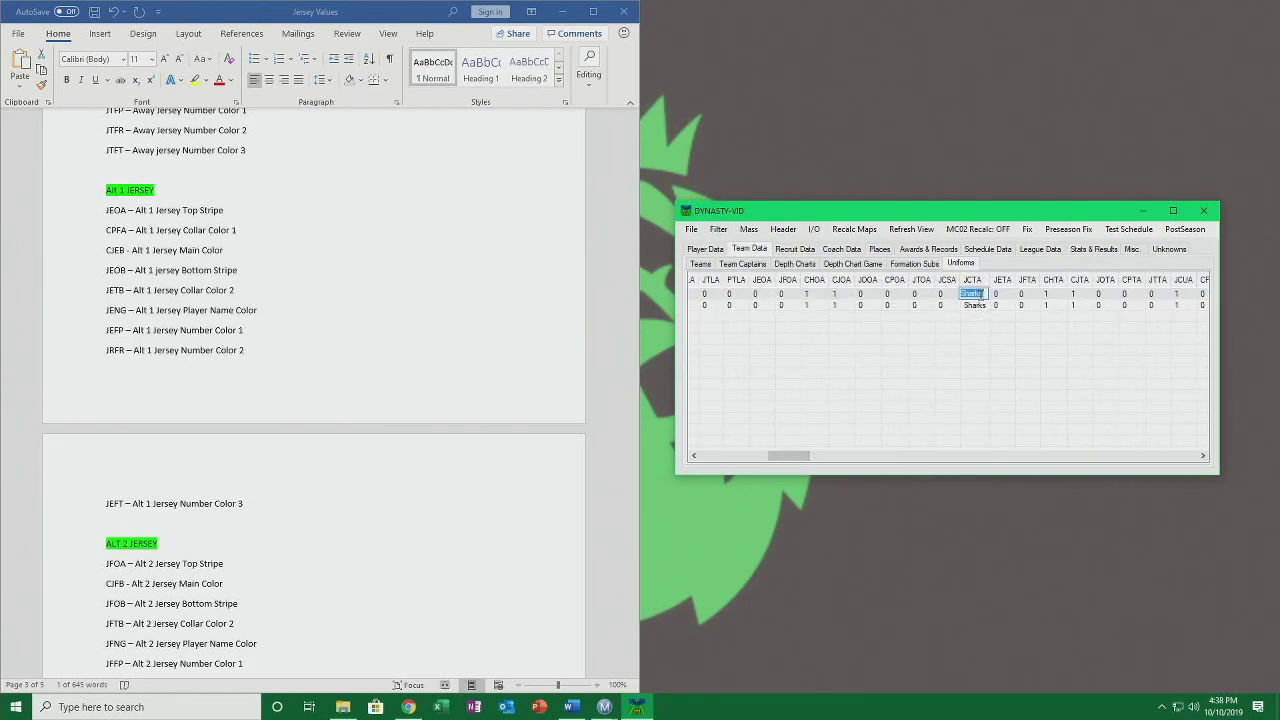
click(982, 305)
text(Lions)
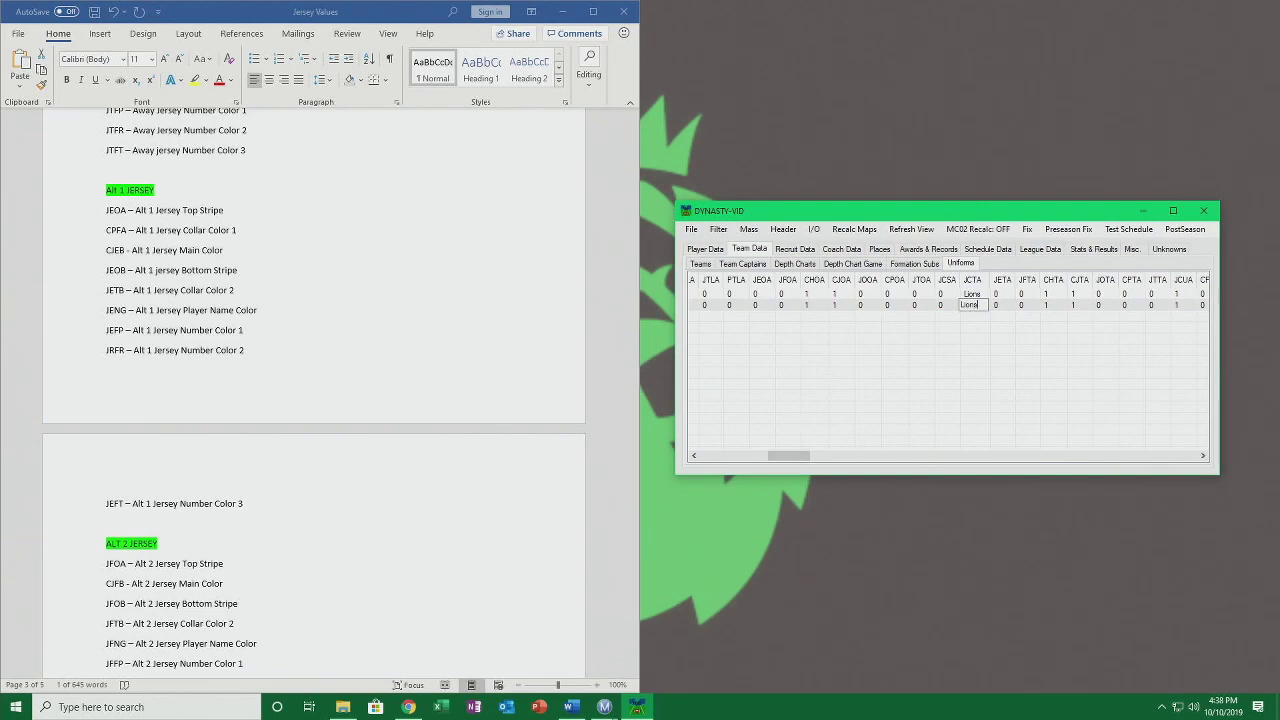
Set JCSA to 3 in both Wrightstown uniform rows.
click(948, 293)
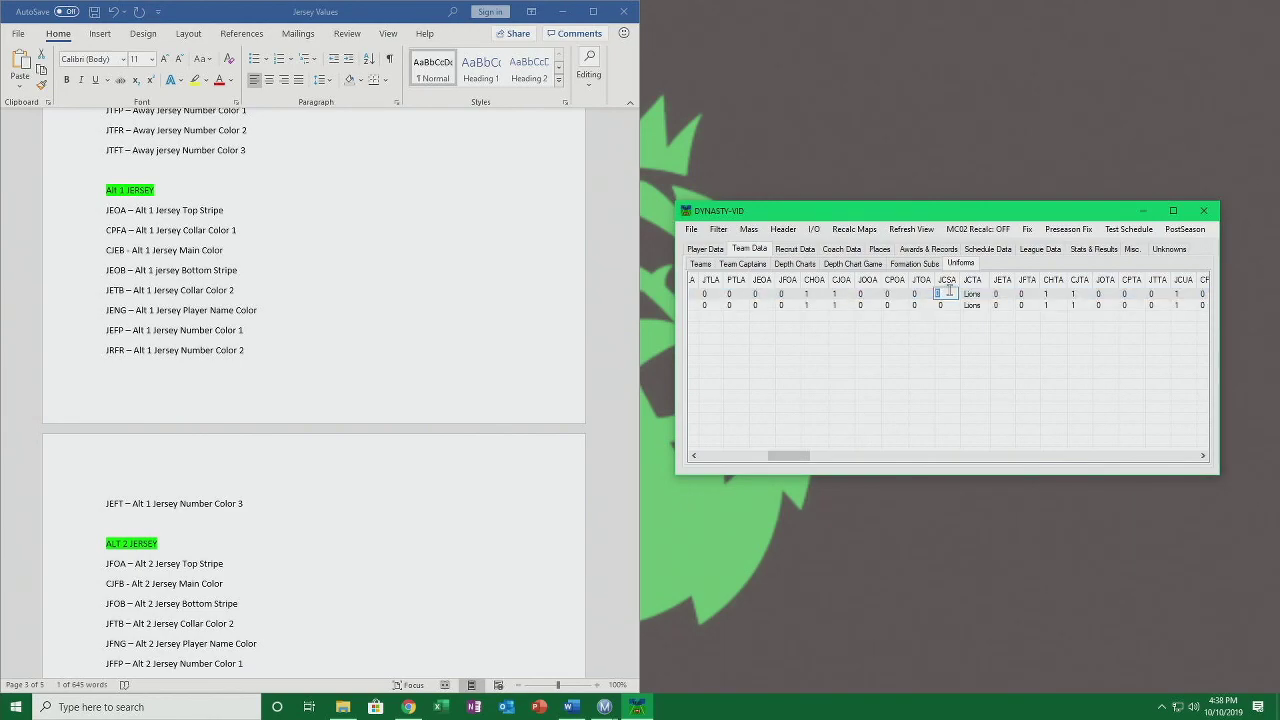
text(3)
key(Return)
text(3)
key(Return)
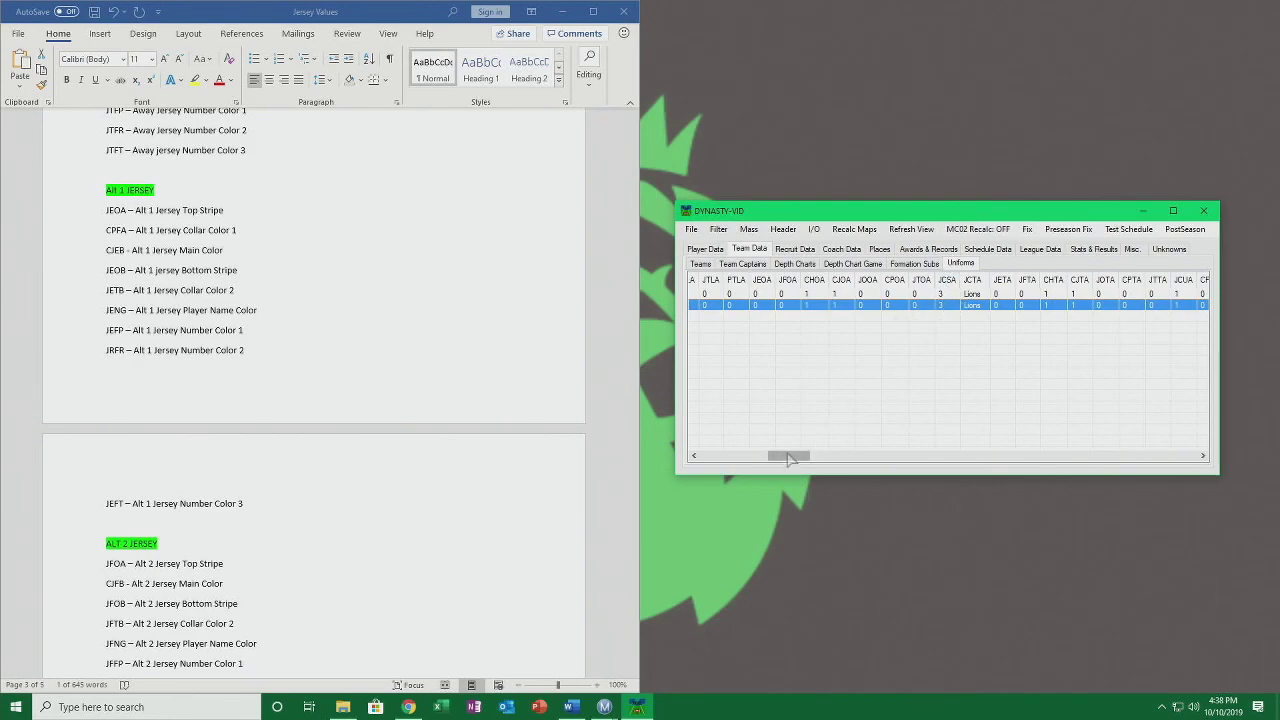
Save the dynasty file with the JCTA and JCSA changes.
click(752, 457)
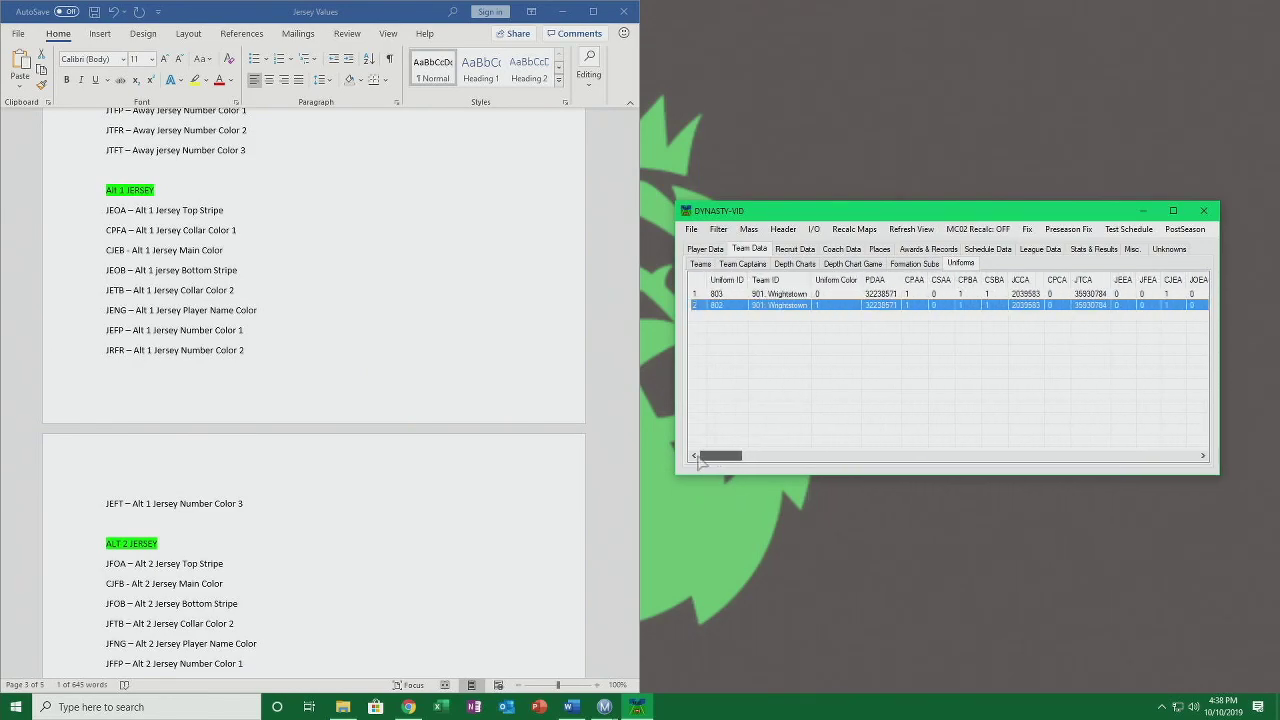
click(752, 460)
drag(748, 458, 786, 458)
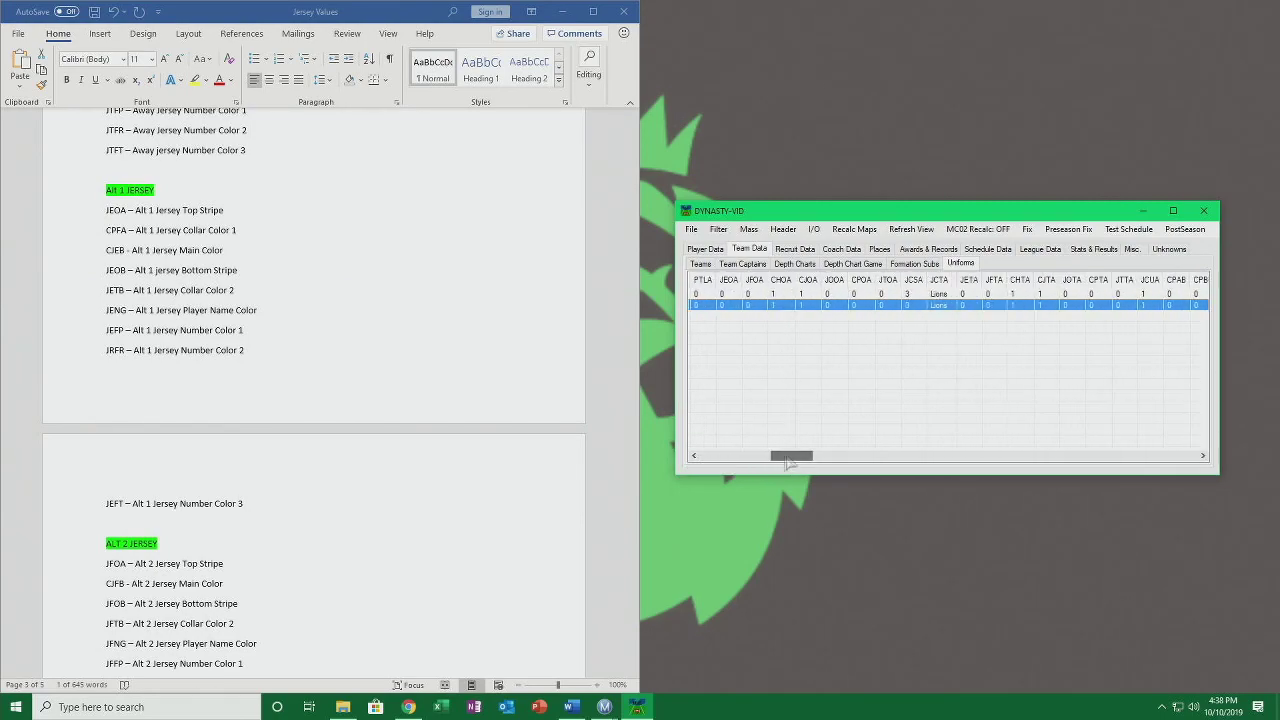
click(691, 229)
click(750, 303)
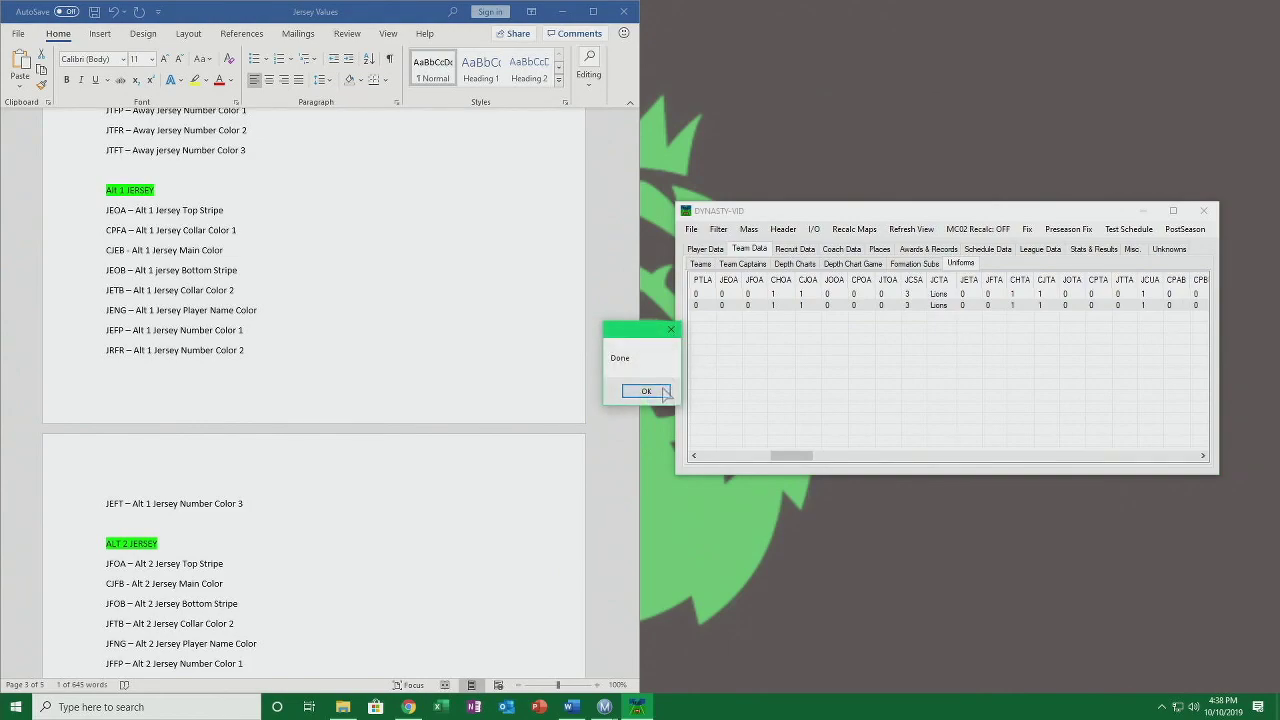
click(648, 390)
Set JCTB to Lions and update JCSB in both Wrightstown uniform rows.
drag(792, 458, 871, 462)
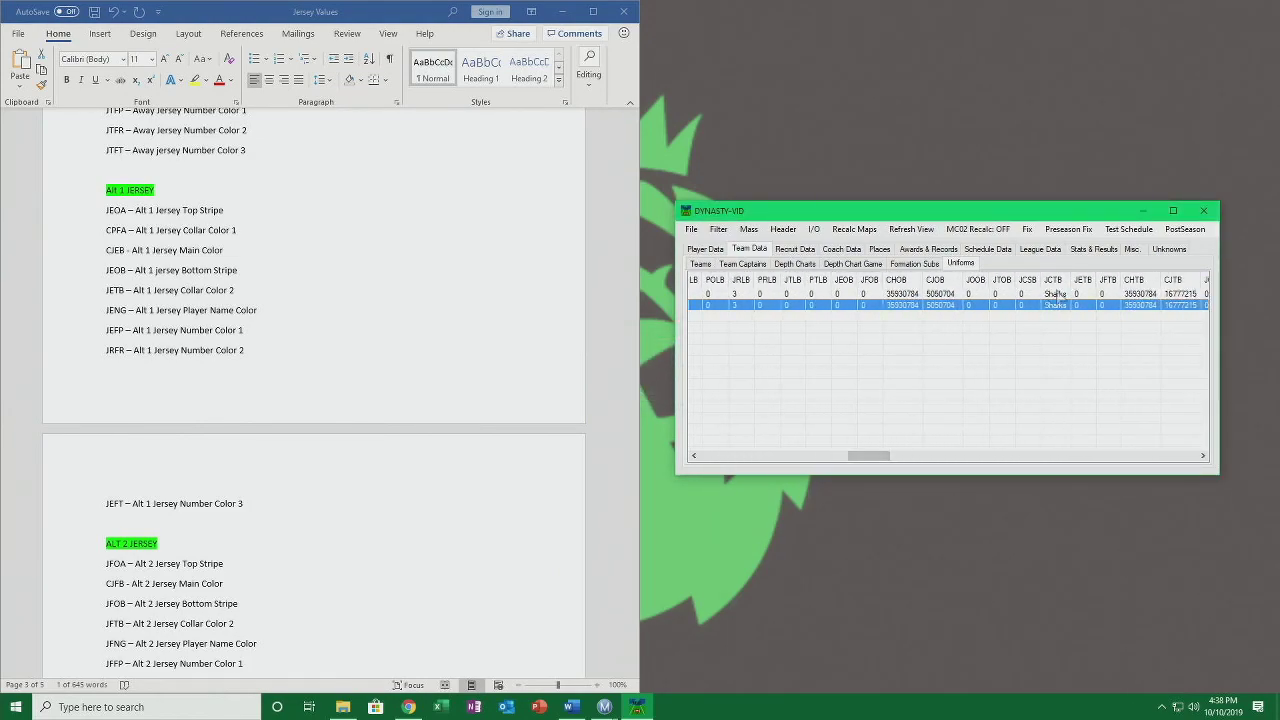
click(1056, 293)
click(1054, 292)
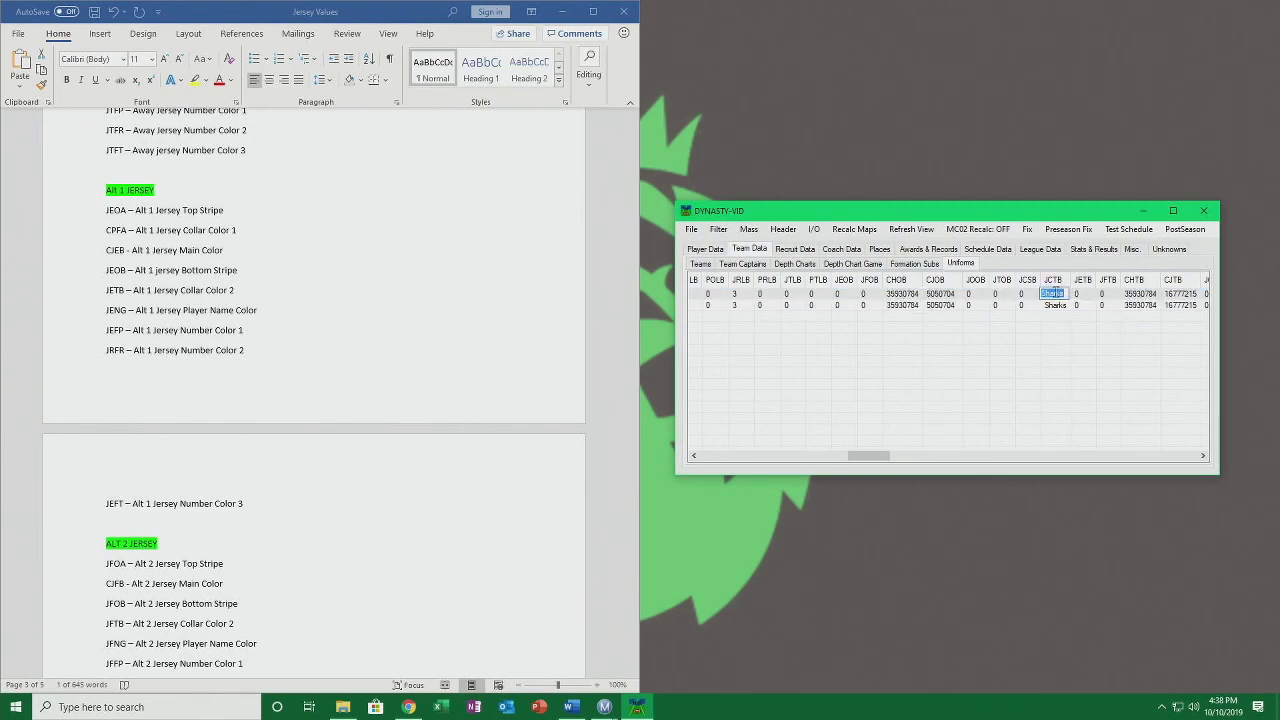
double_click(1055, 305)
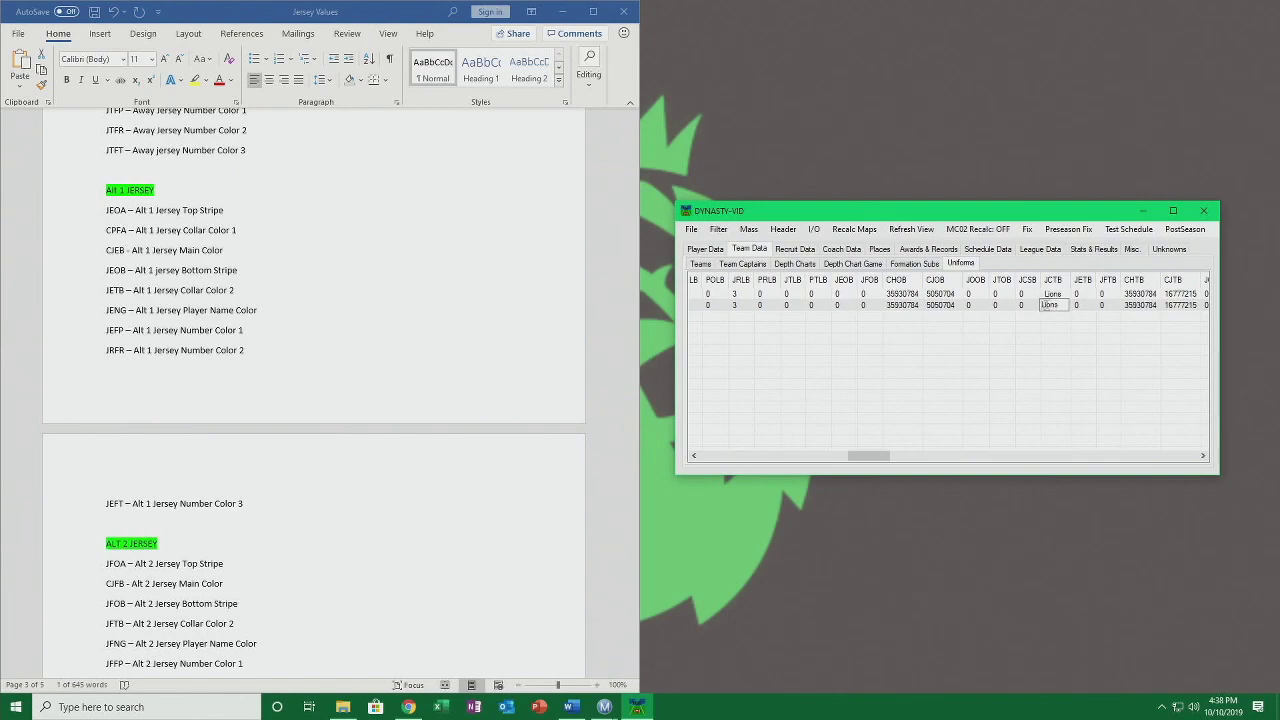
double_click(1031, 292)
click(1027, 306)
Set JCTC to Lions and JCSC to 3 in both Wrightstown uniform rows.
drag(877, 457, 946, 462)
click(1058, 294)
click(1057, 294)
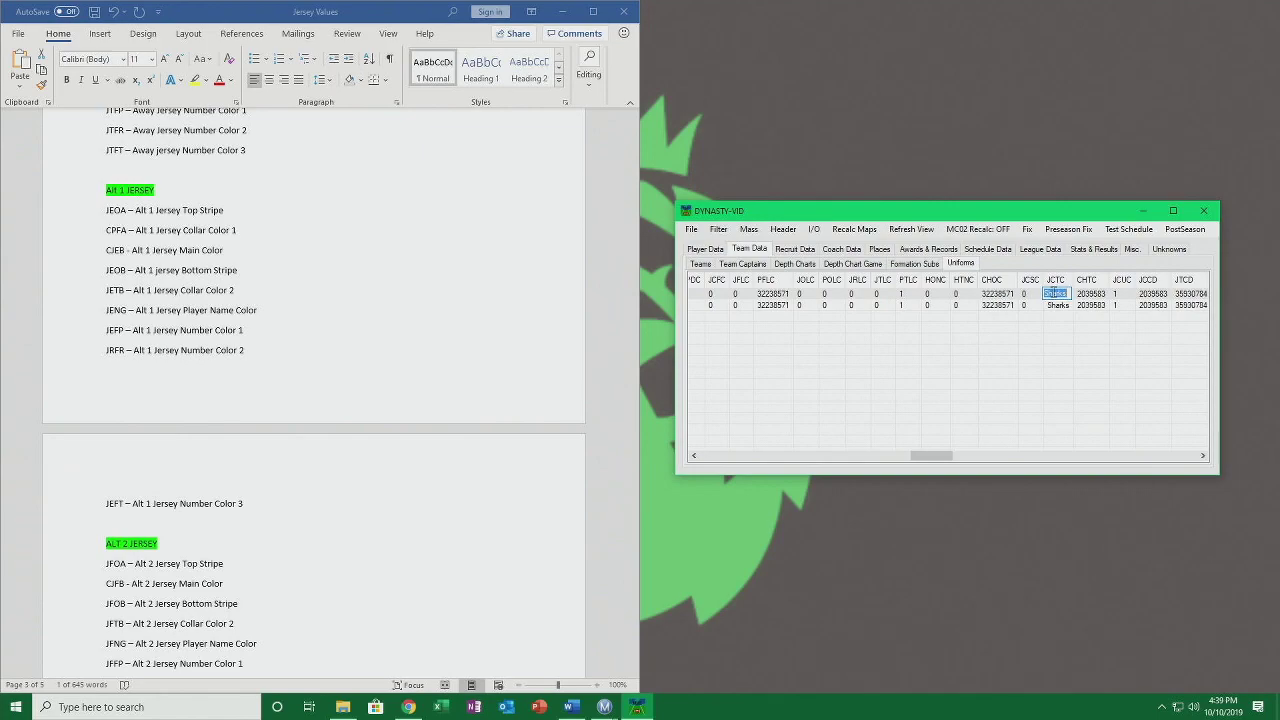
double_click(1057, 305)
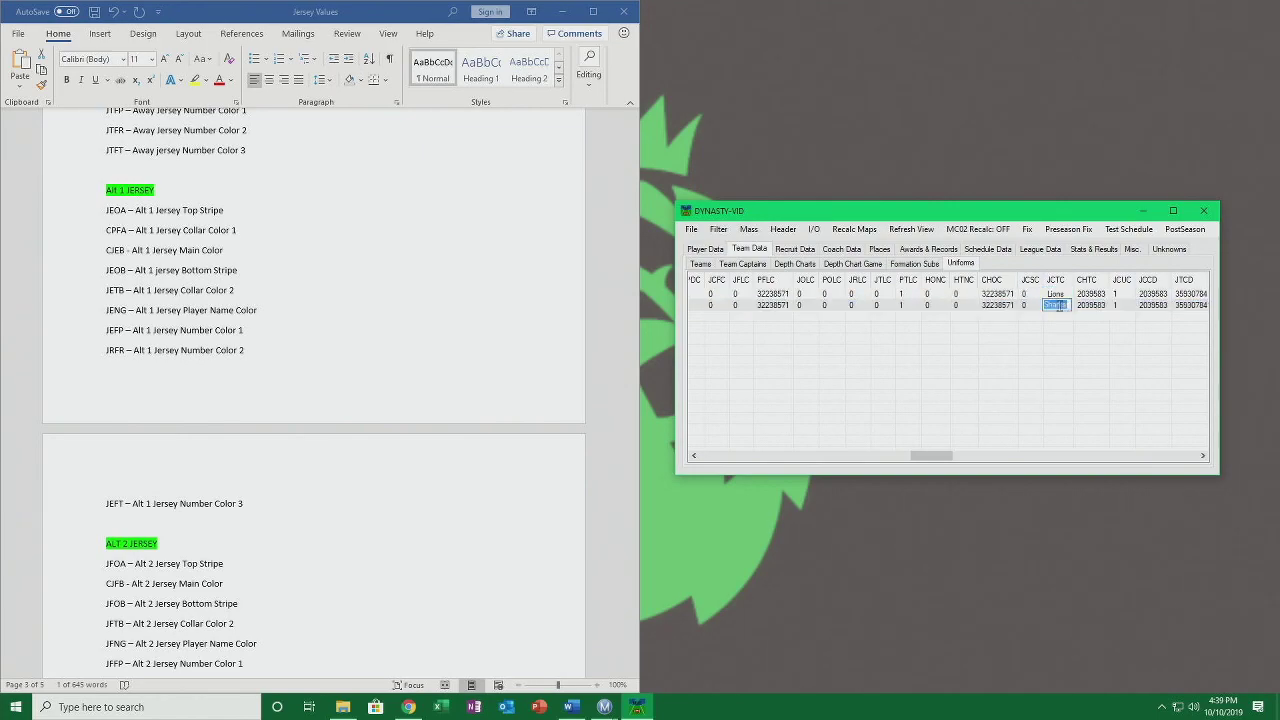
click(1031, 293)
click(1031, 293)
text(3)
click(1029, 306)
text(3)
click(1066, 306)
Set JCTD to Lions and JCSD to 3 in both Wrightstown uniform rows.
drag(935, 456, 979, 460)
click(1053, 294)
click(1053, 294)
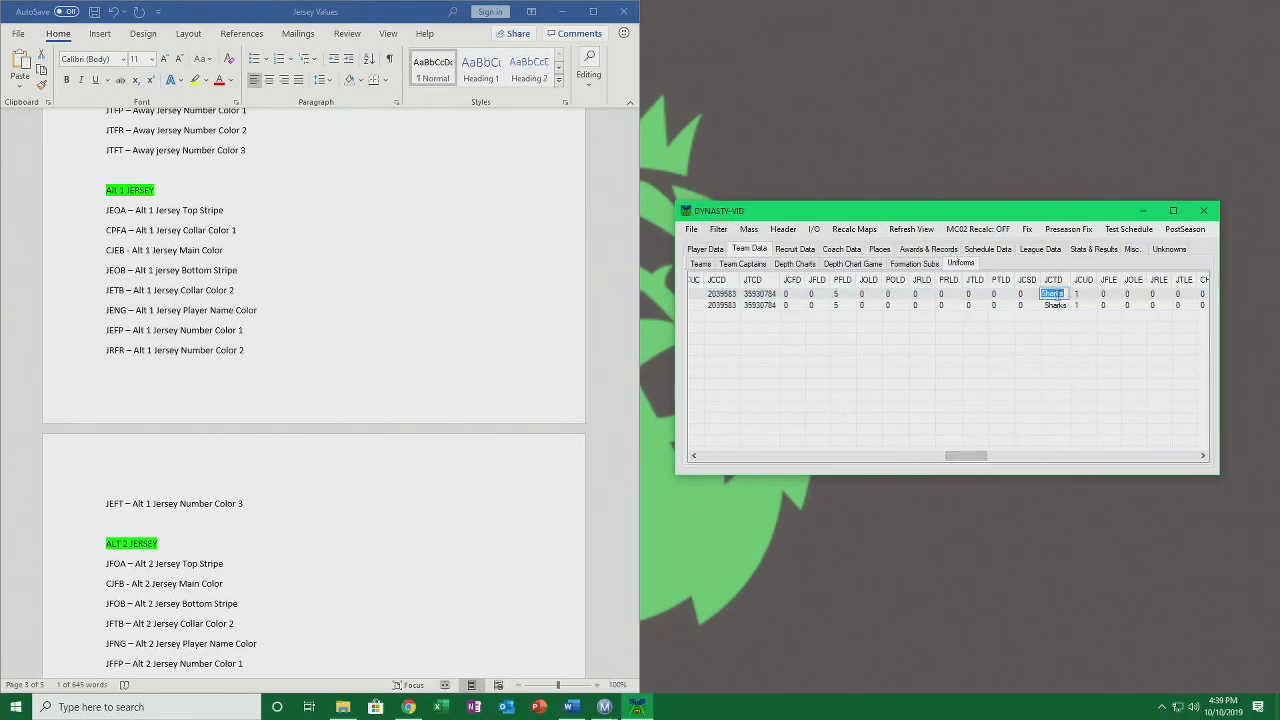
click(1053, 305)
click(1053, 305)
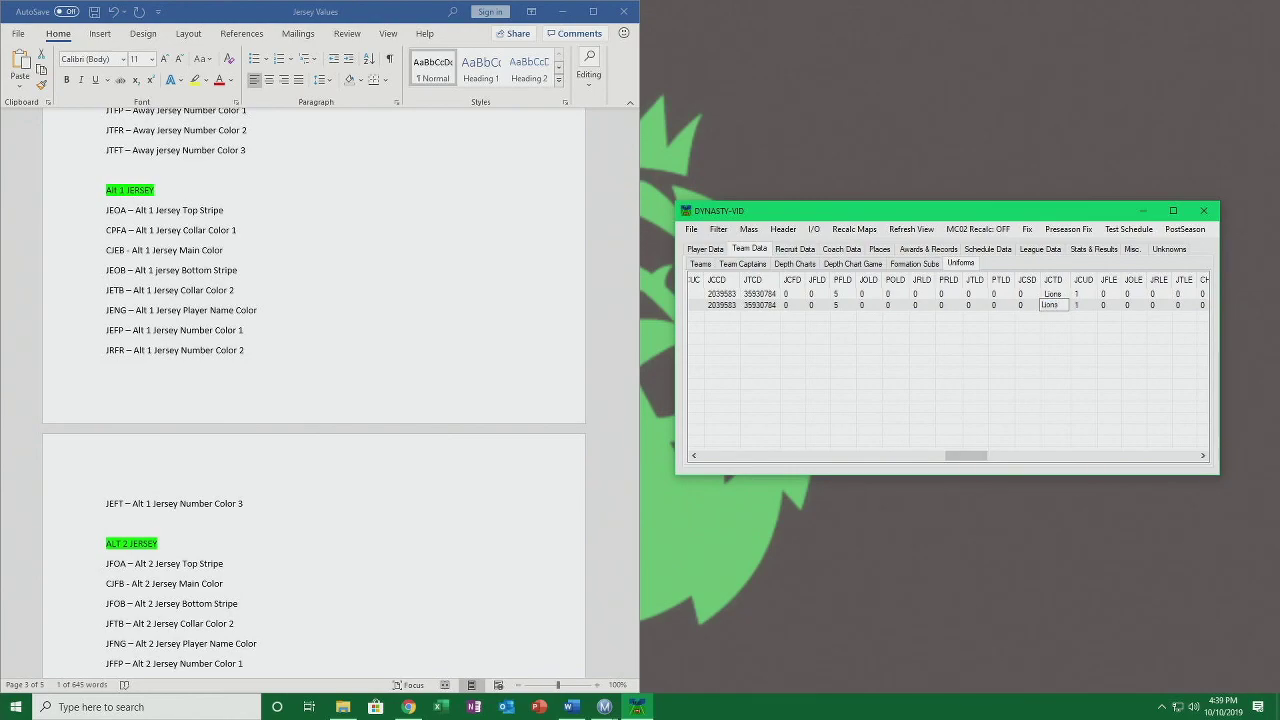
click(1022, 294)
click(1022, 294)
text(3)
click(1022, 305)
text(3)
click(1062, 306)
Save the dynasty file with the Lions entries and return to the first Uniforms columns.
click(691, 229)
click(735, 276)
click(651, 389)
drag(968, 456, 724, 425)
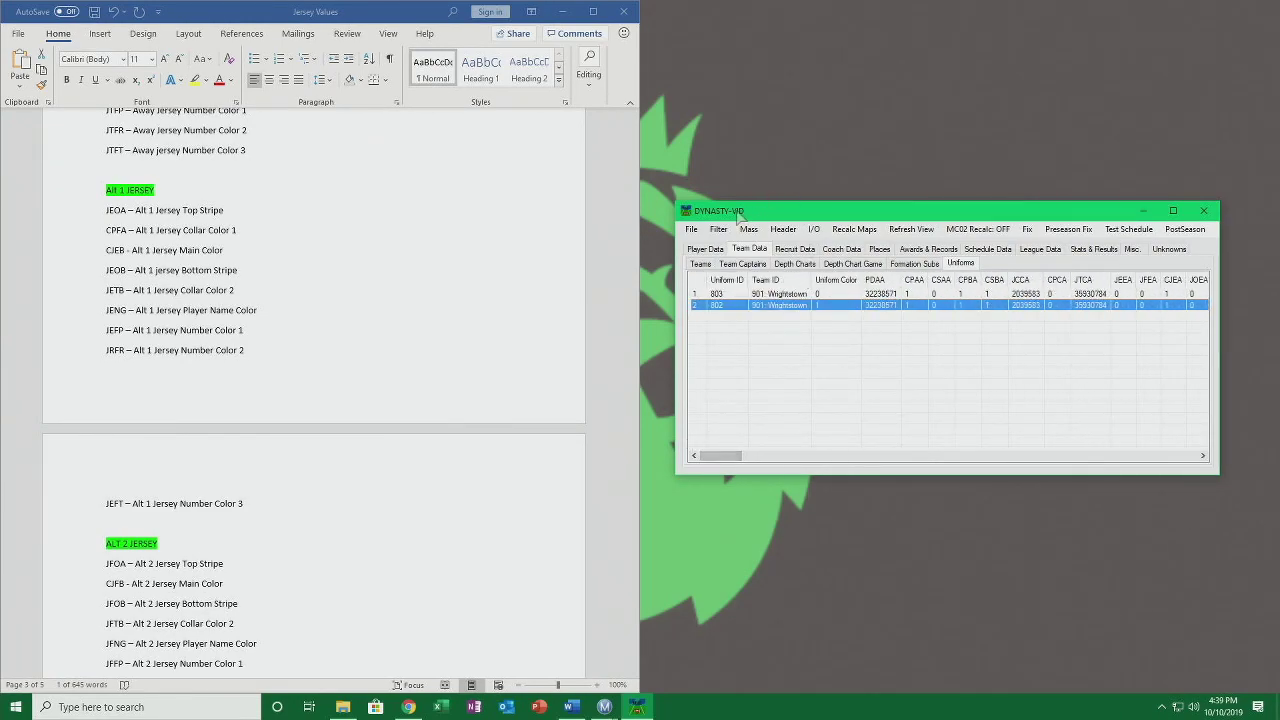
Check the primary, secondary and alternate helmet codes in the Jersey Values document, then save the dynasty file again.
click(365, 18)
scroll(329, 263, down, 10)
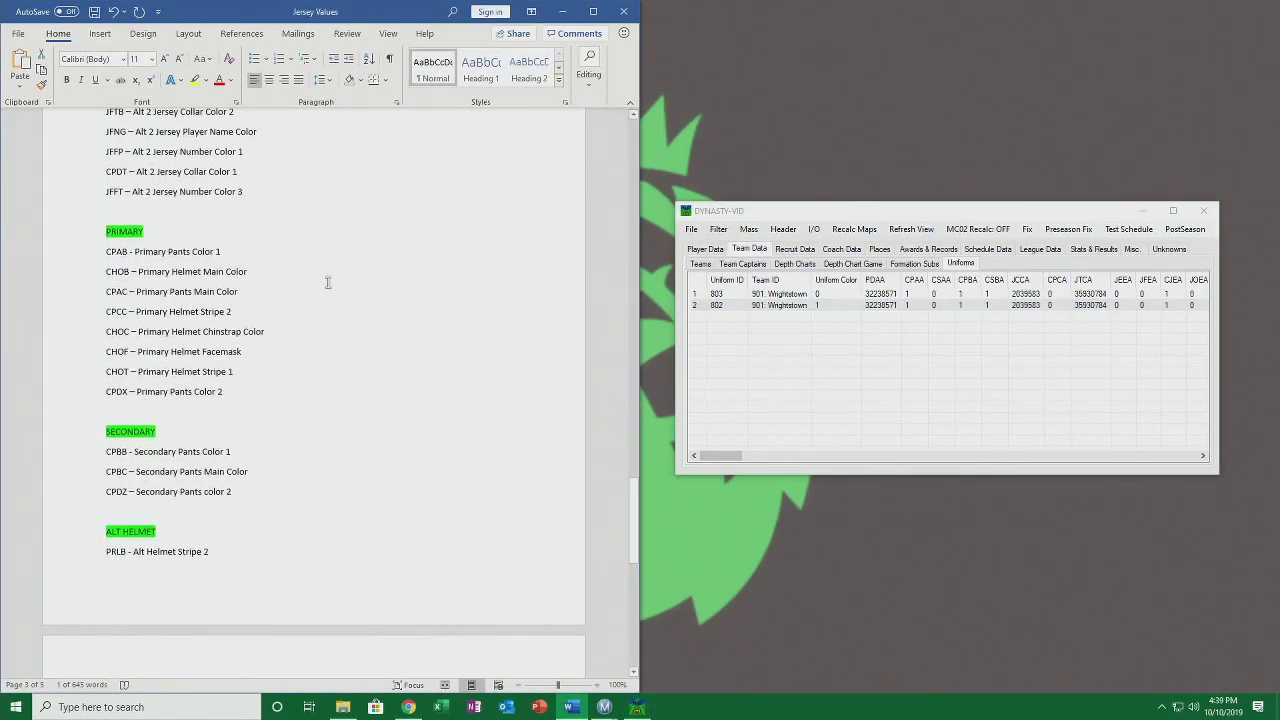
scroll(327, 283, up, 2)
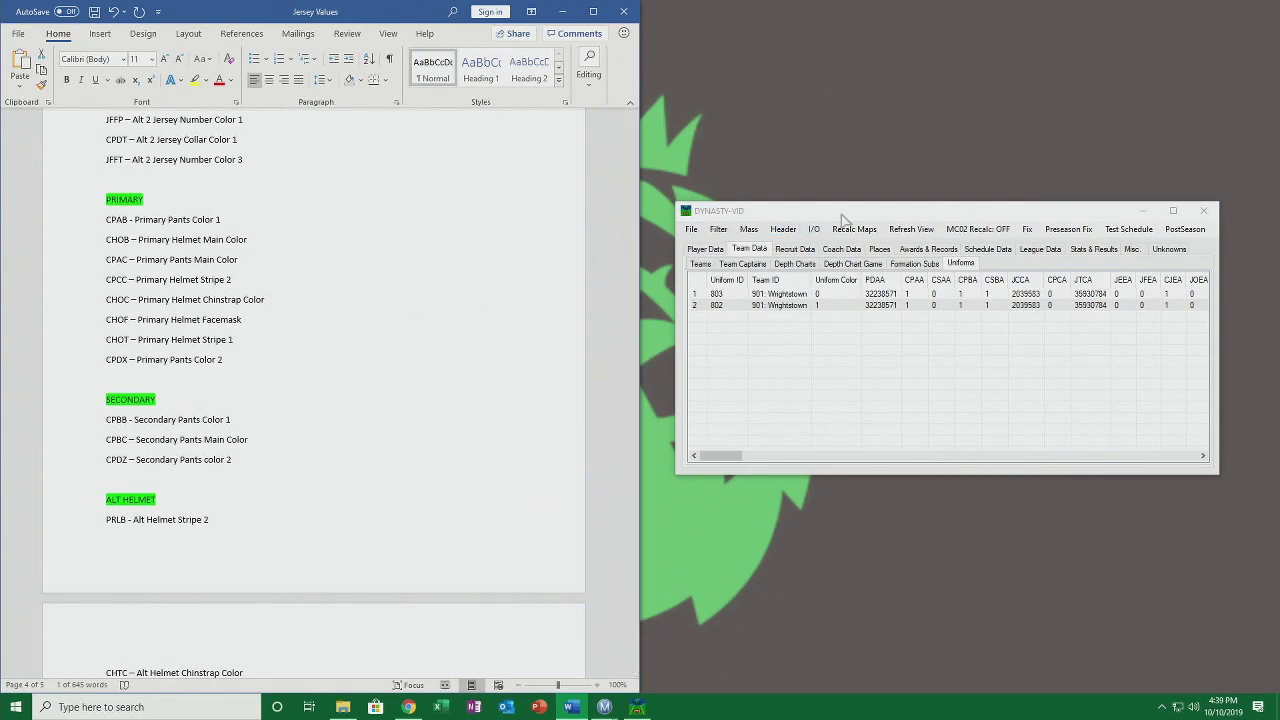
click(691, 229)
click(691, 229)
click(705, 268)
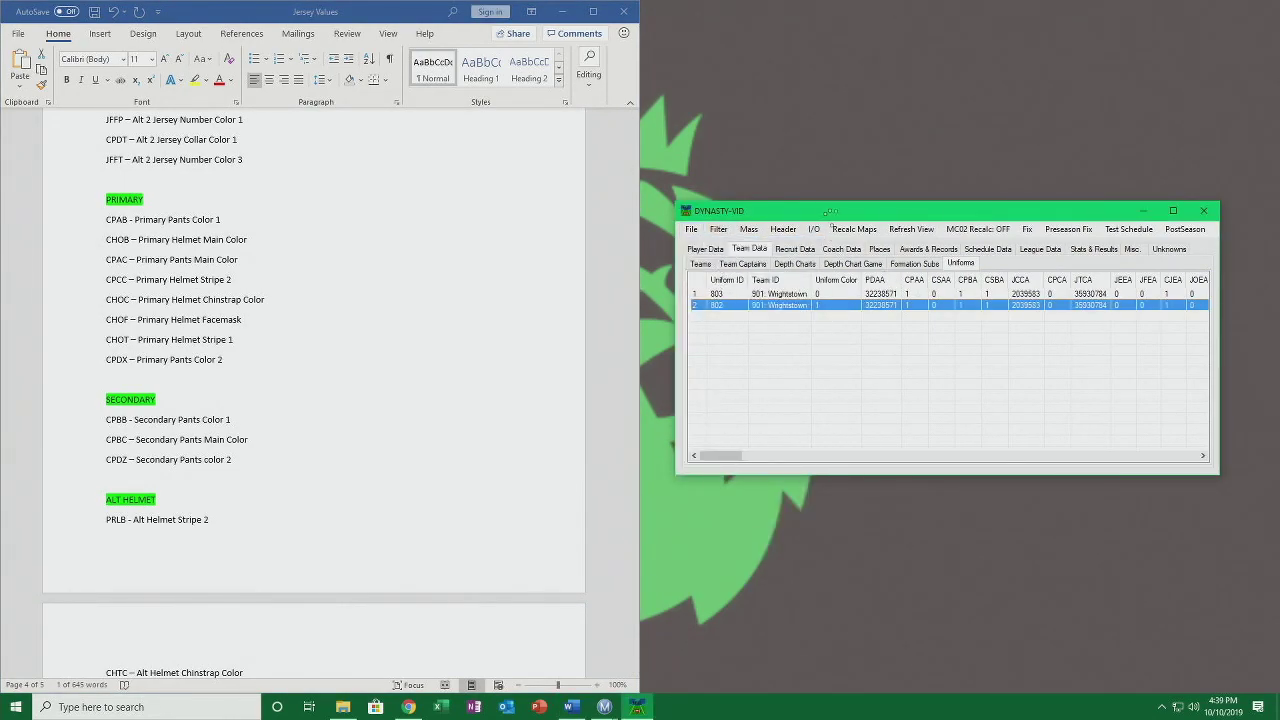
click(648, 393)
Look up the alternate jersey codes in the Jersey Values document and locate the CJEB and CJFB columns in the Uniforms table.
click(393, 18)
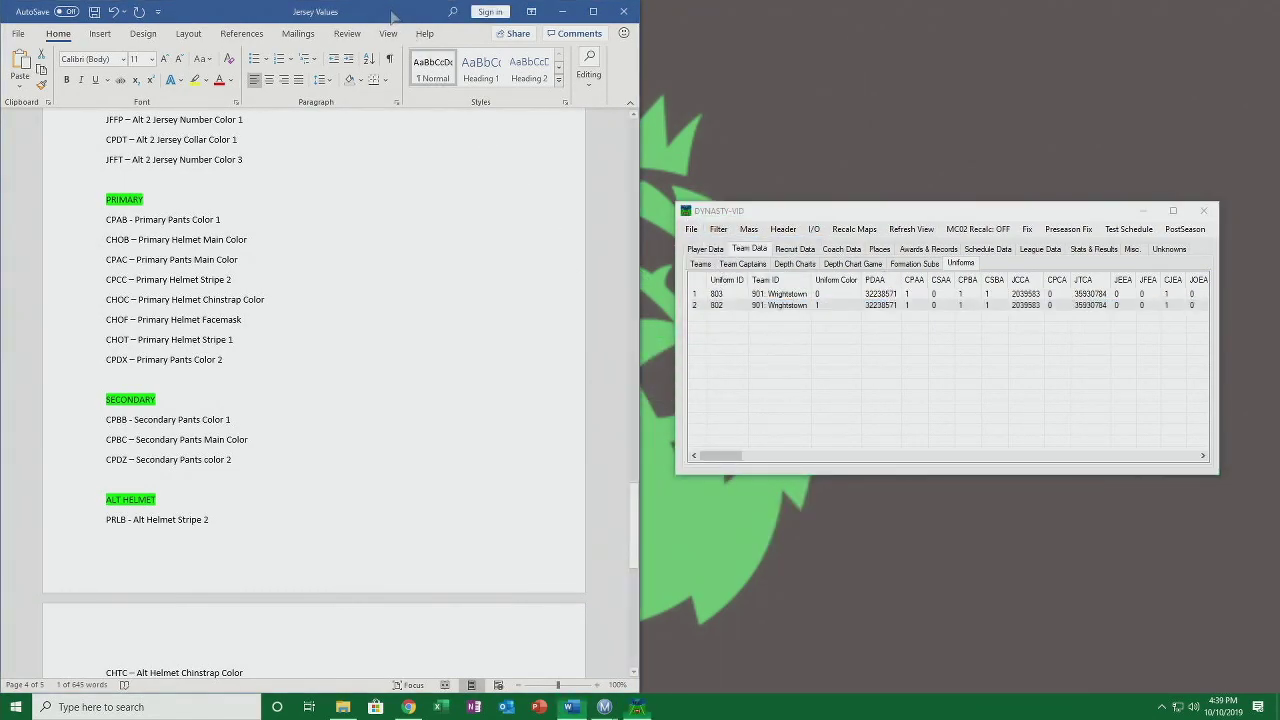
scroll(271, 351, up, 15)
scroll(165, 243, up, 2)
scroll(190, 200, down, 10)
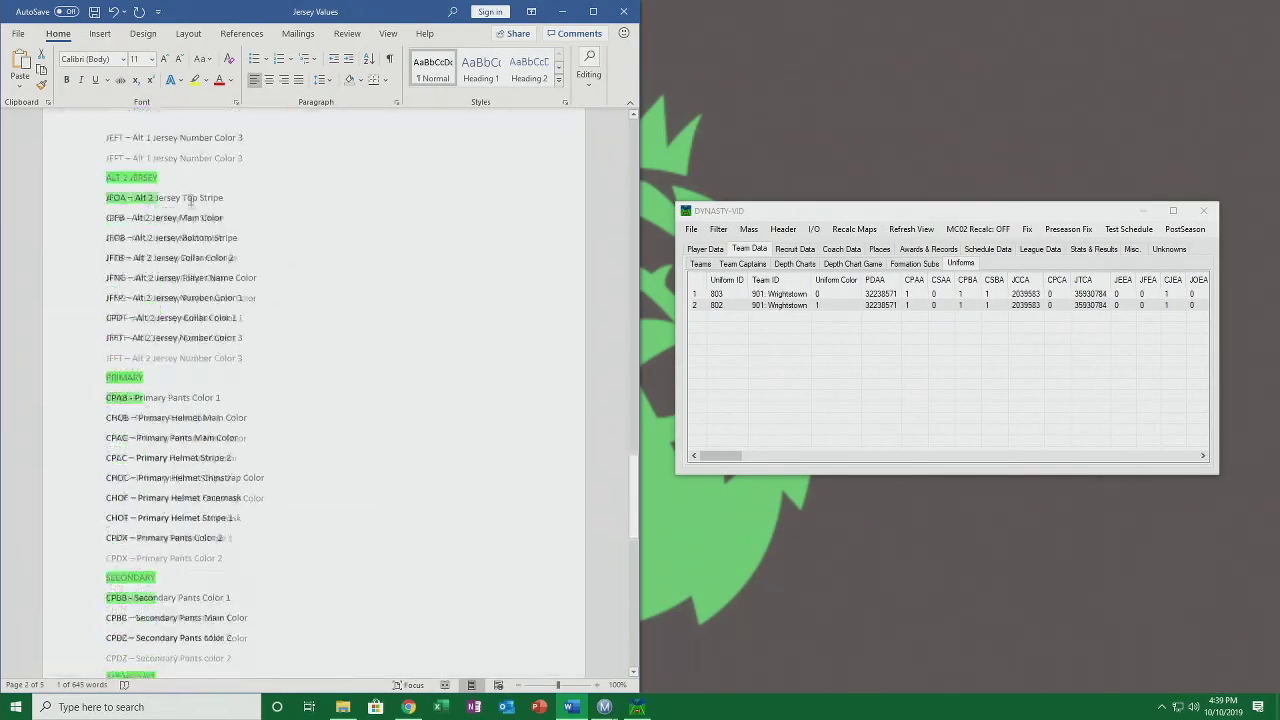
scroll(330, 280, up, 4)
drag(729, 457, 838, 466)
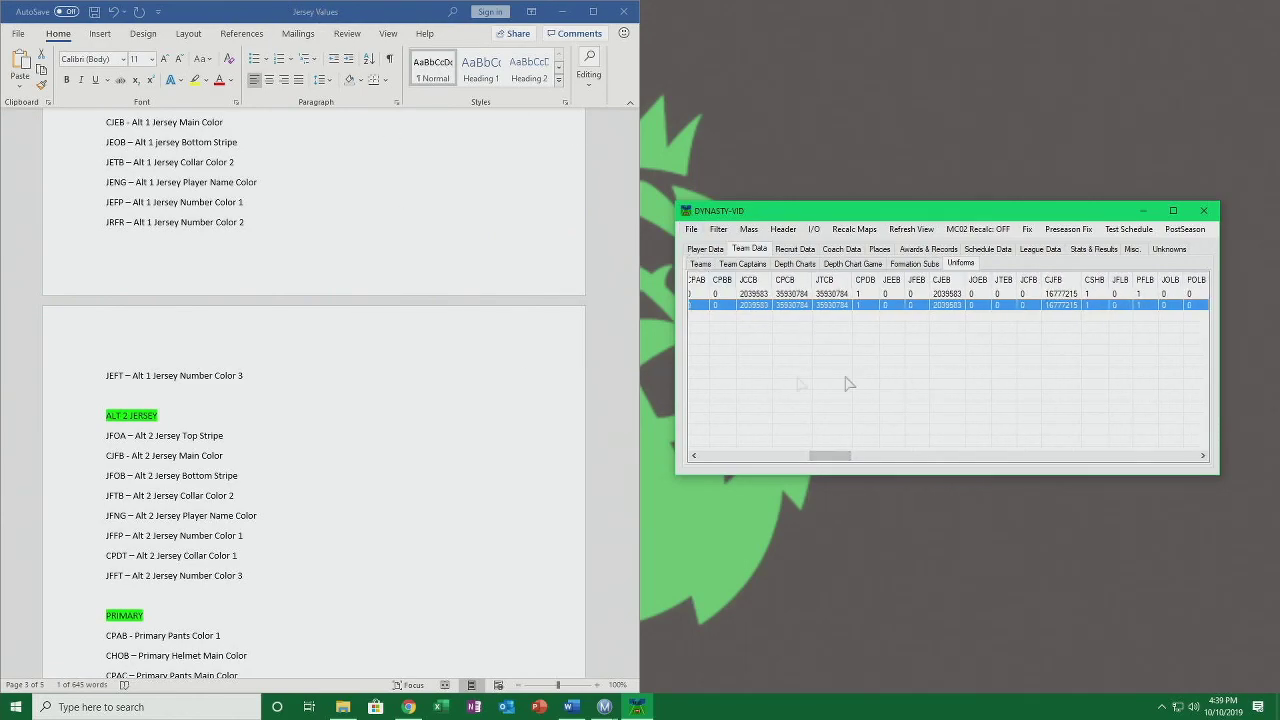
click(358, 24)
scroll(314, 400, down, 2)
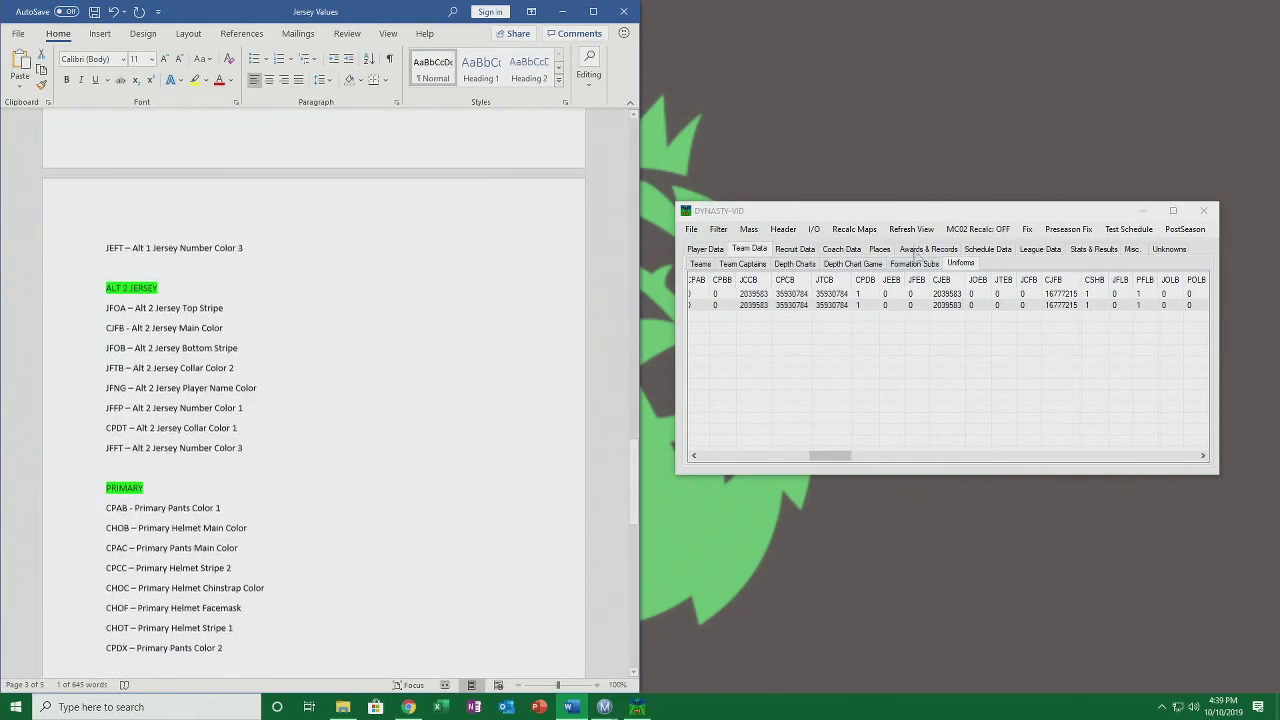
Save the dynasty file from the Uniforms table once more.
click(832, 304)
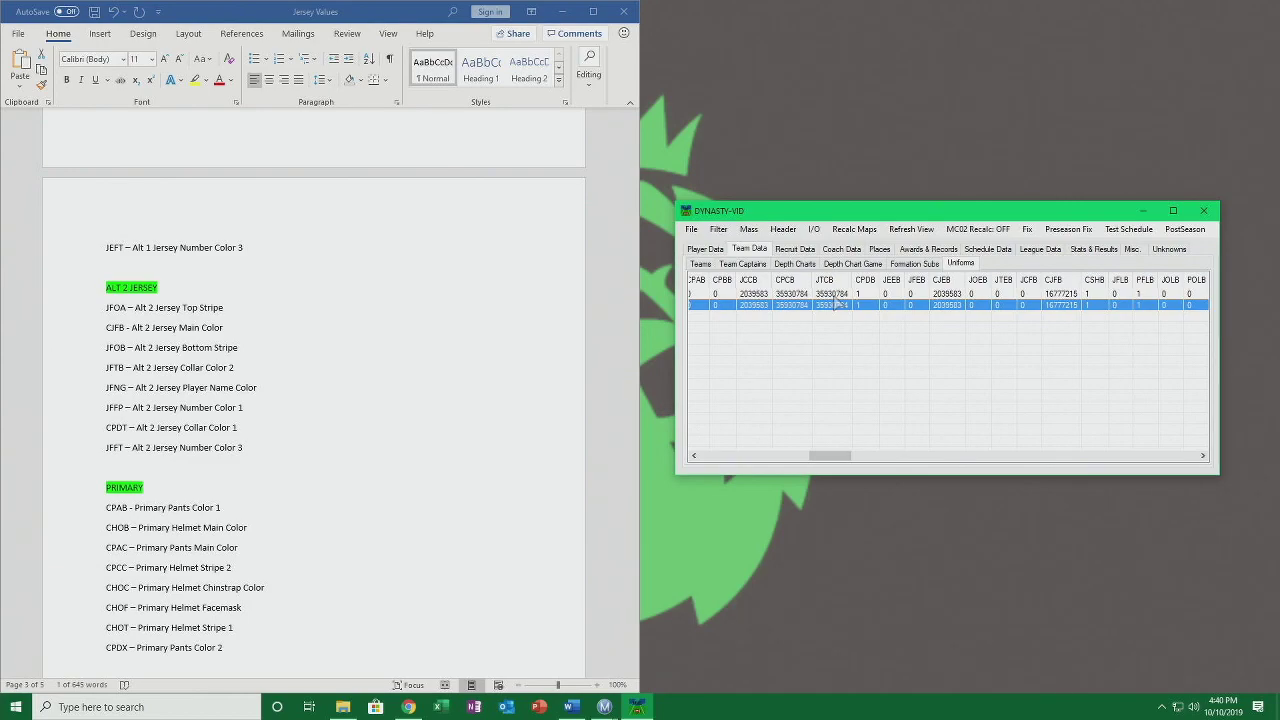
click(691, 229)
click(718, 286)
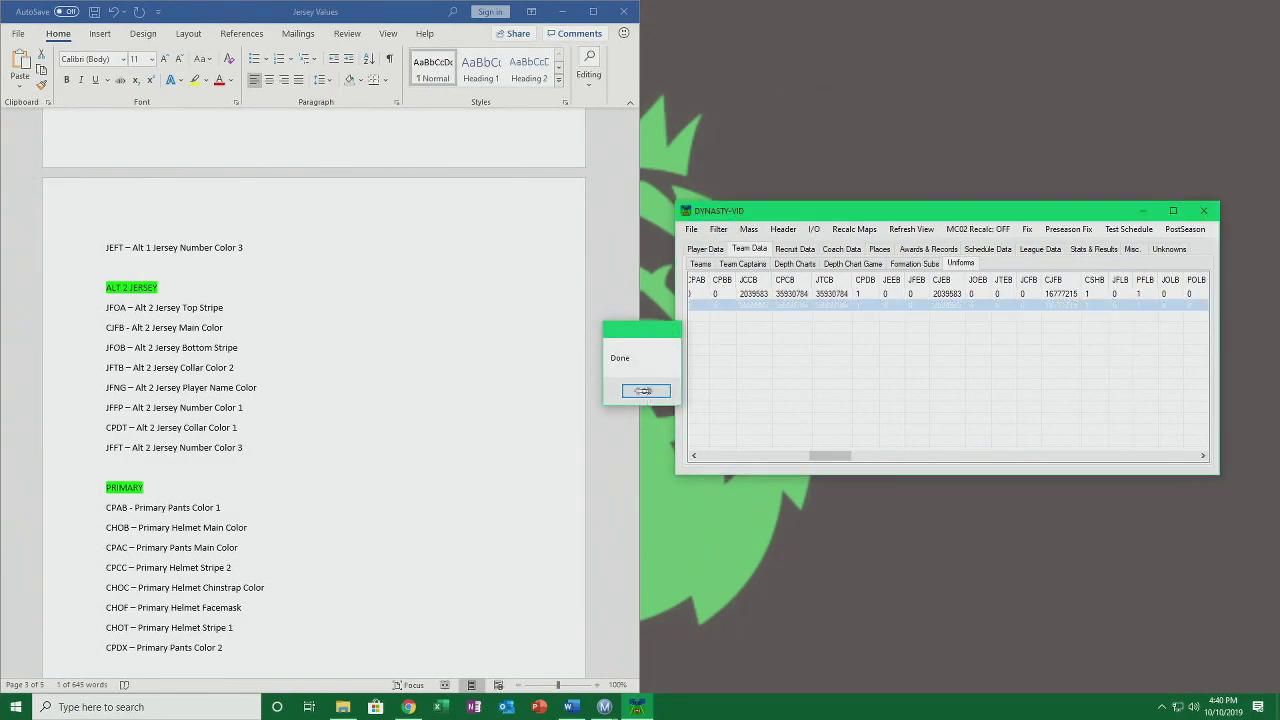
key(Return)
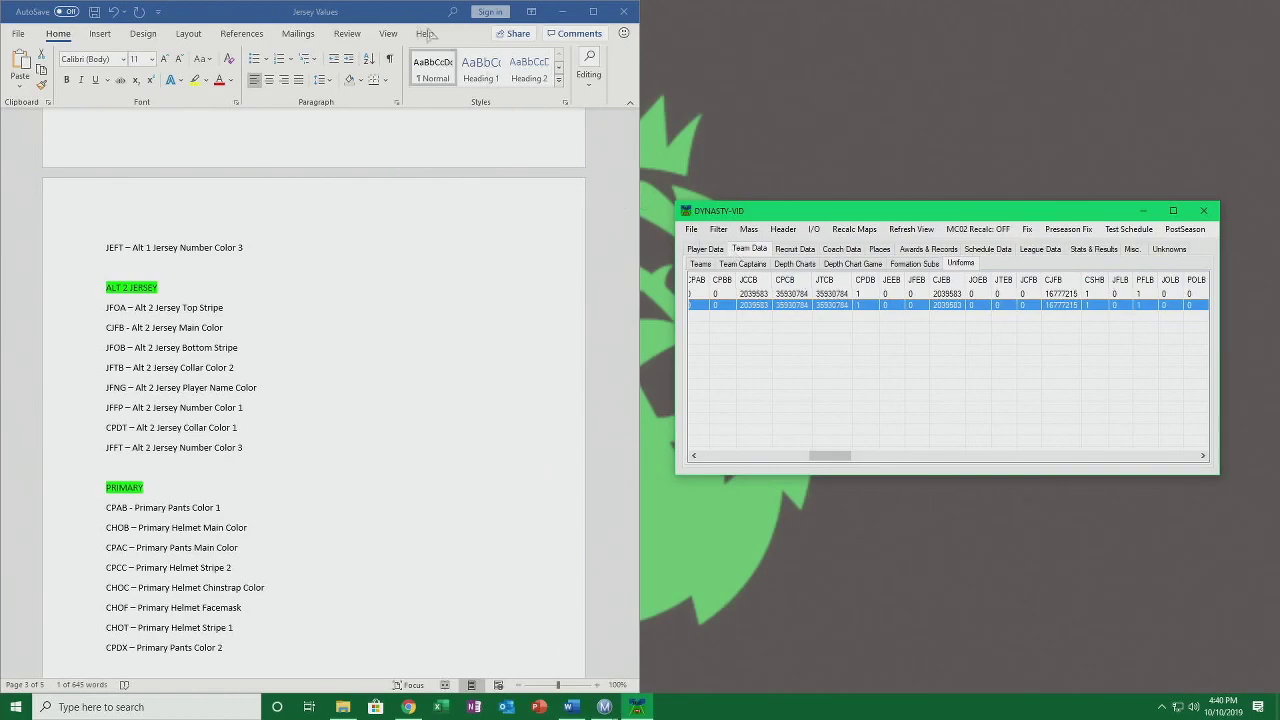
Review the Alt 2 jersey, pants, helmet and color code sections of the Jersey Values document.
click(352, 9)
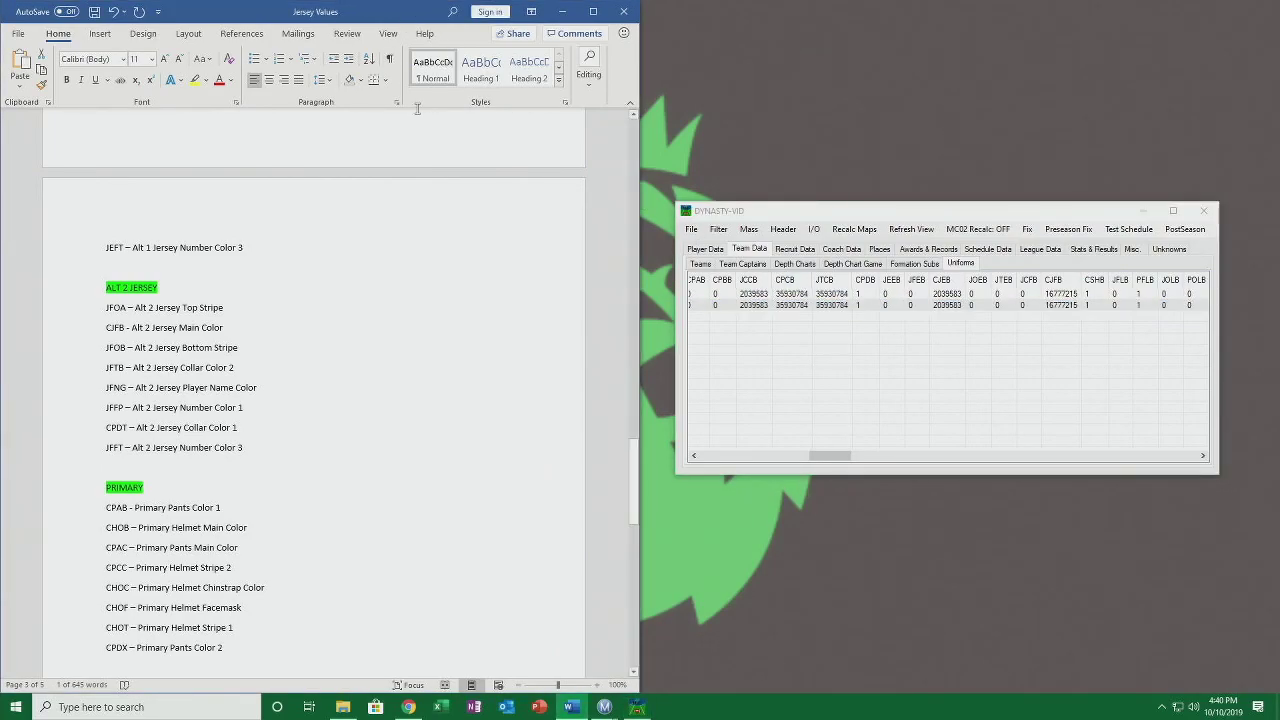
scroll(415, 320, down, 15)
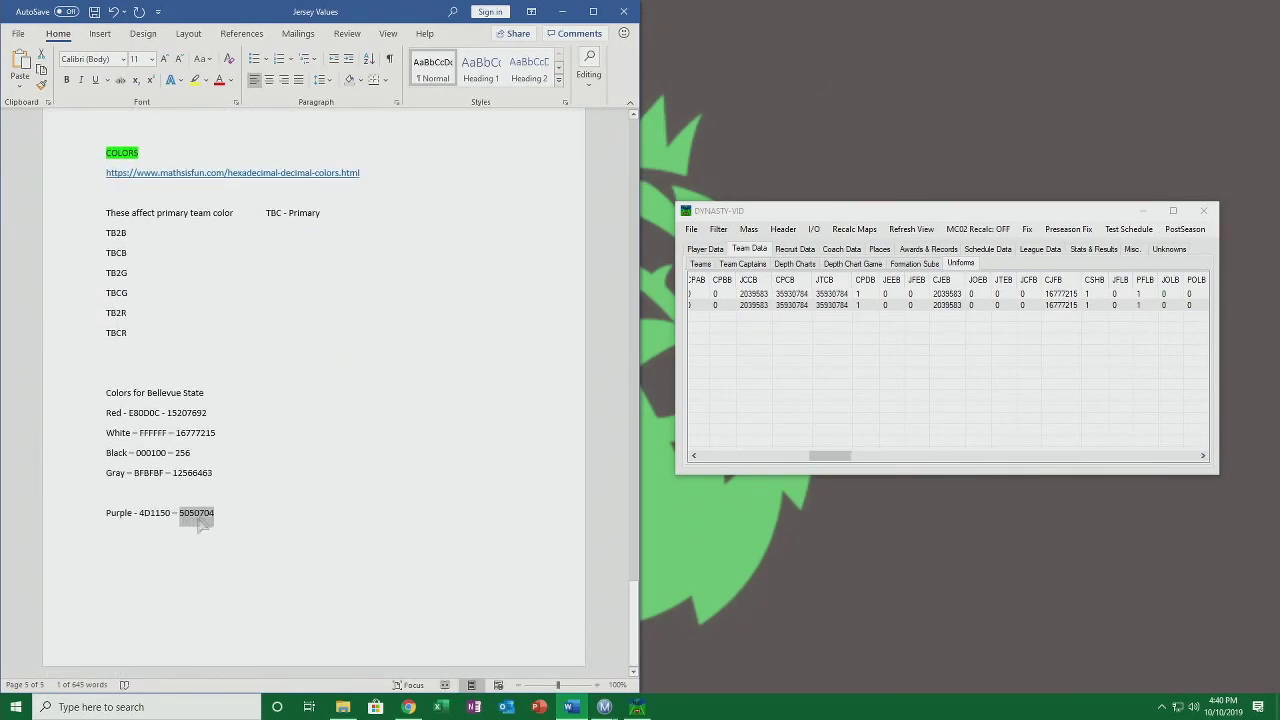
scroll(350, 516, up, 15)
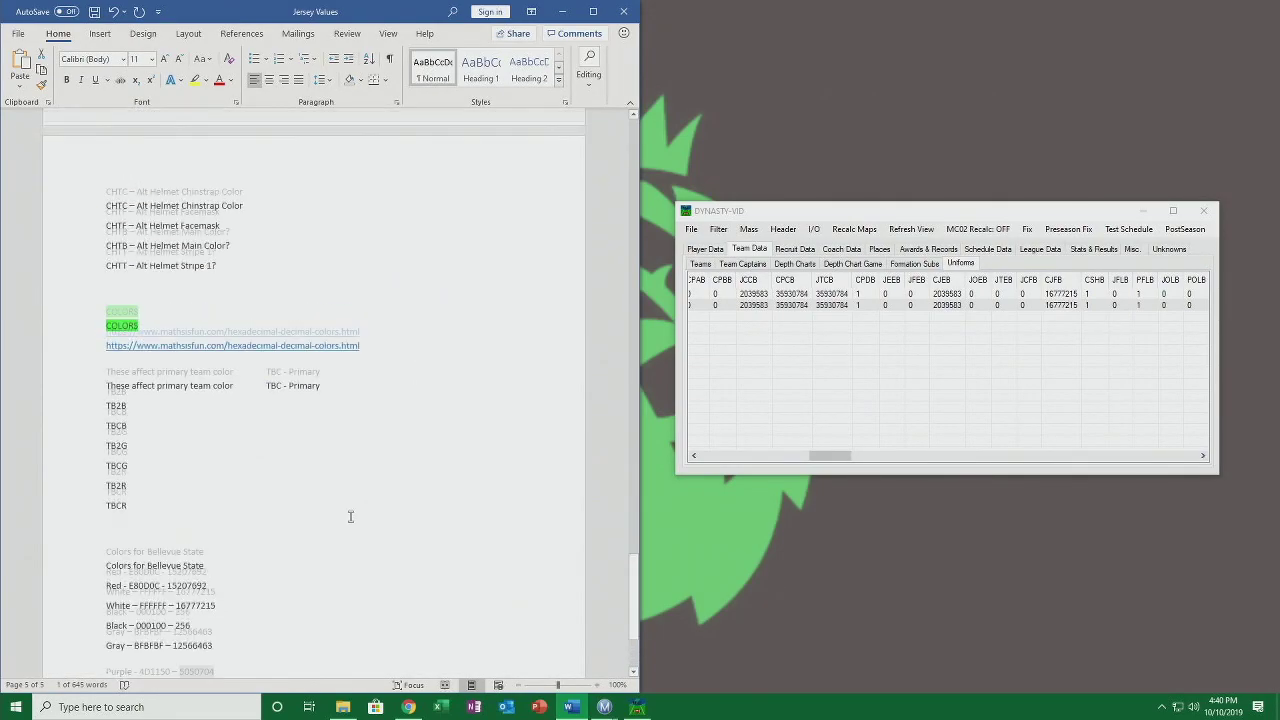
scroll(350, 516, up, 2)
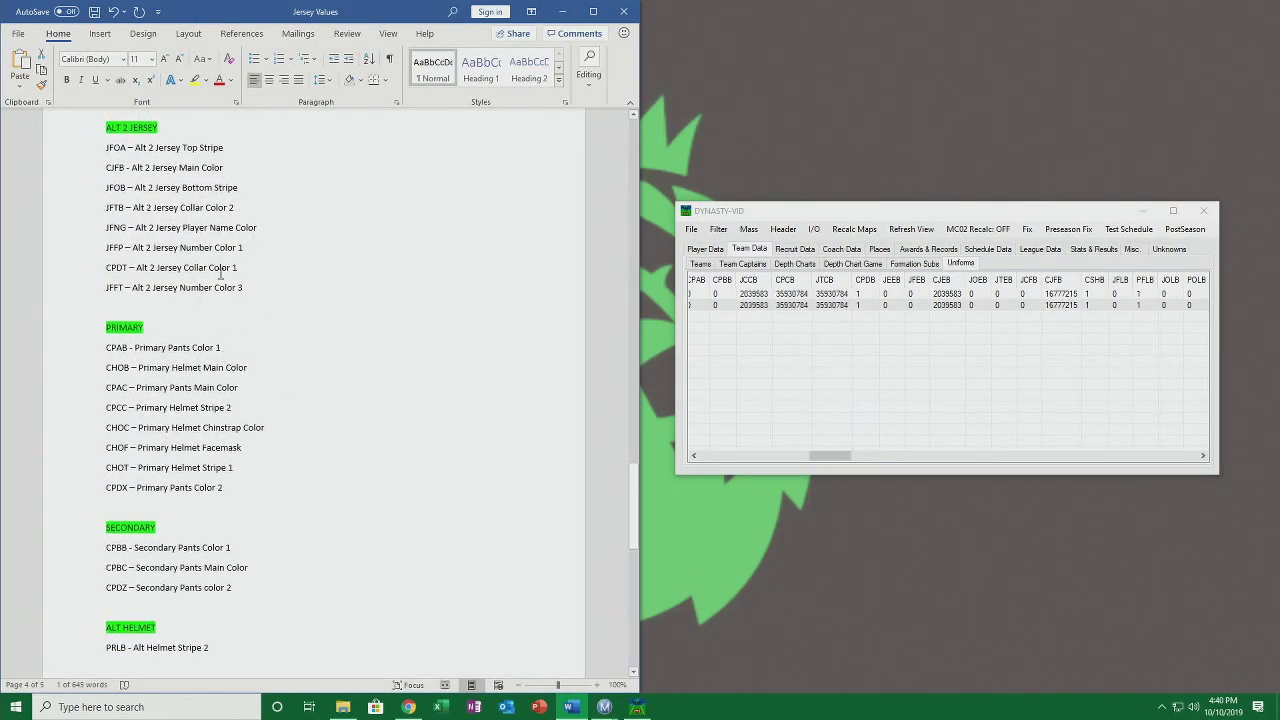
scroll(170, 370, down, 3)
scroll(170, 377, down, 9)
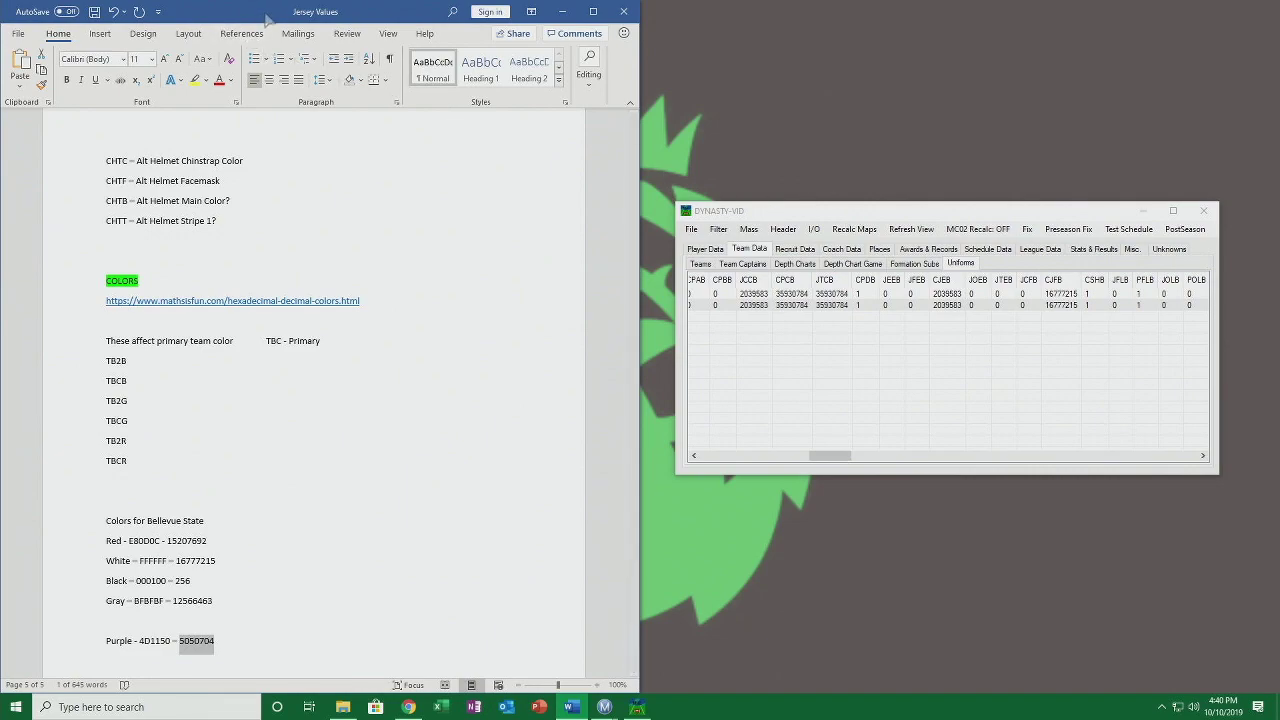
scroll(305, 229, up, 5)
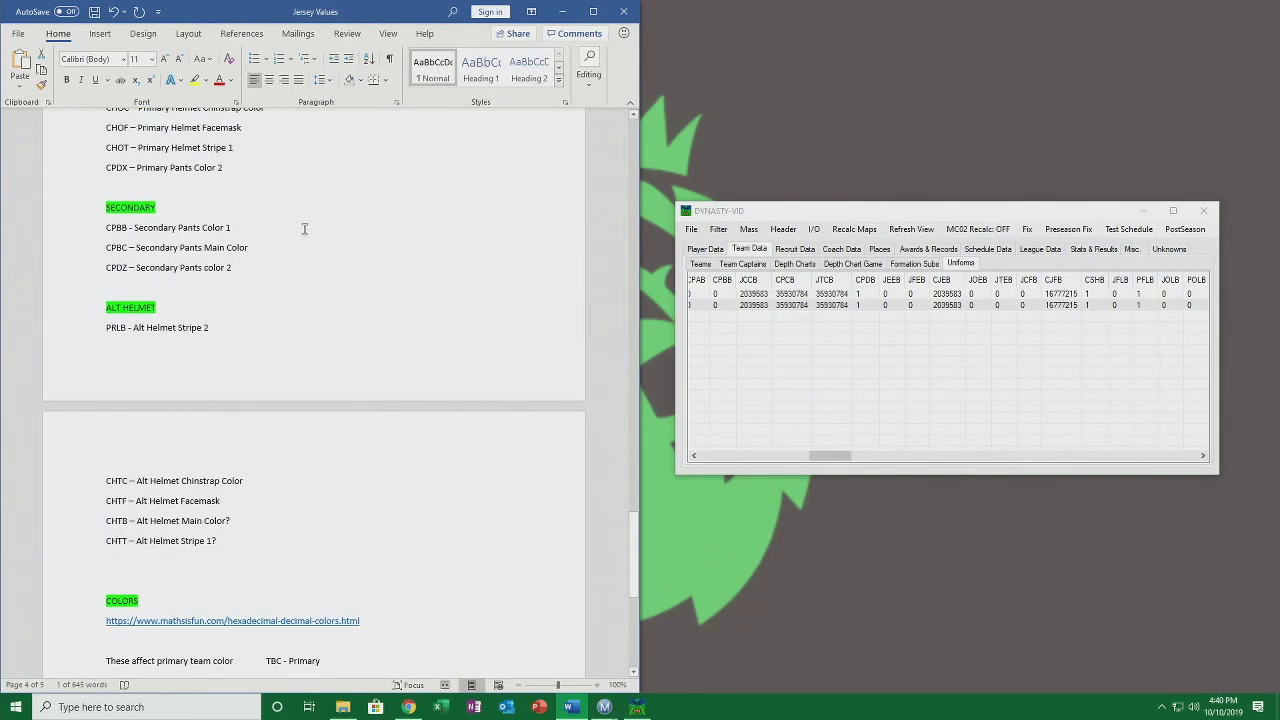
scroll(260, 300, up, 1)
scroll(170, 410, down, 2)
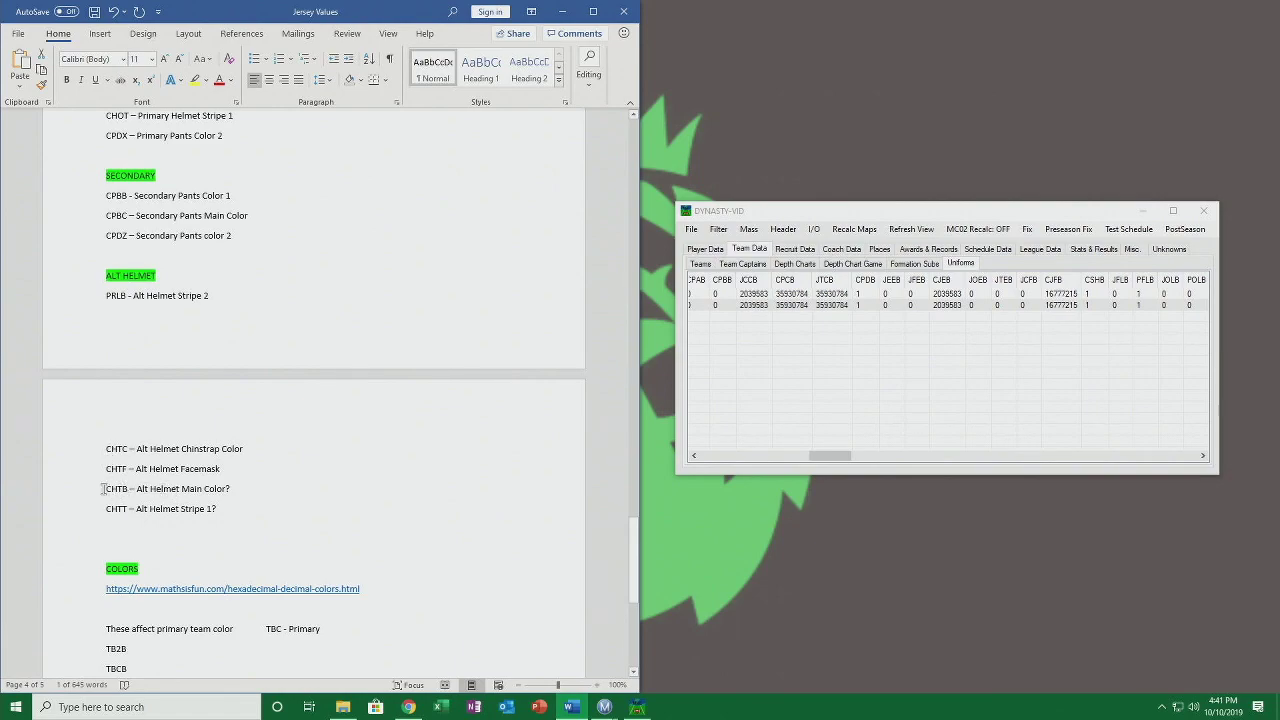
Look up the primary, secondary and alternate helmet codes in the Jersey Values document and locate the CHOB and CJOB columns in the Uniforms table.
drag(627, 549, 627, 510)
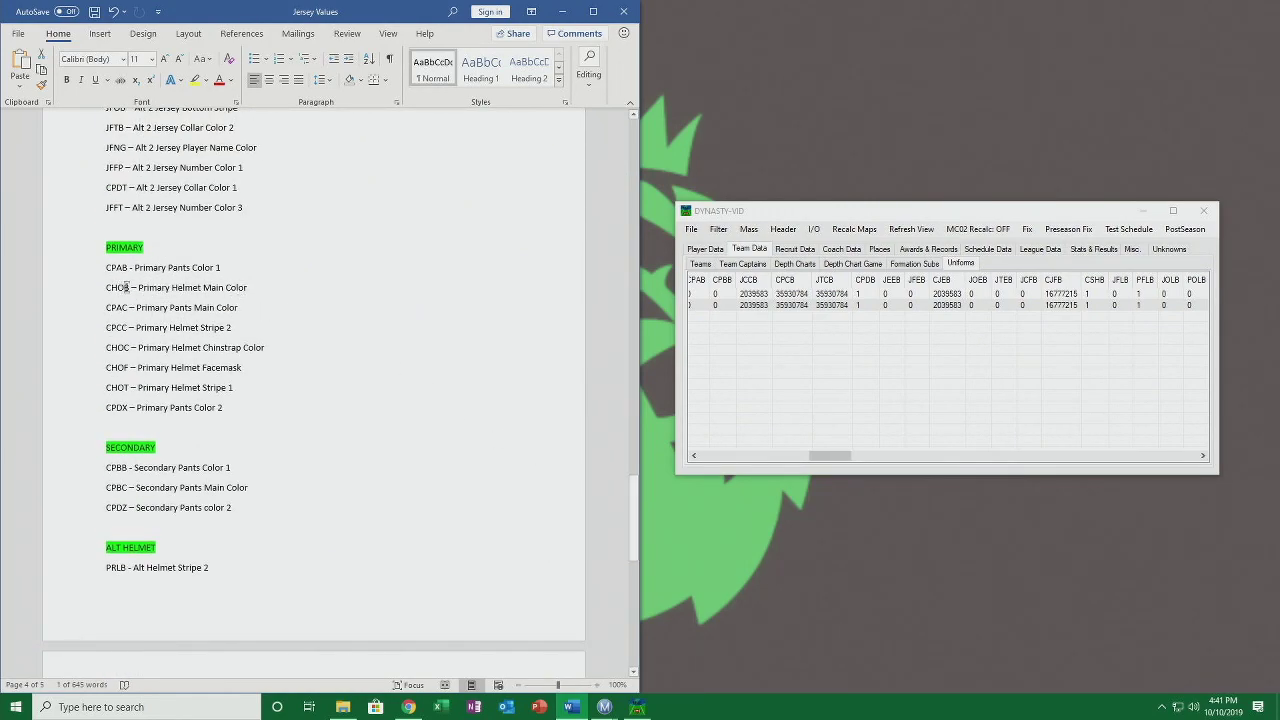
drag(634, 506, 636, 551)
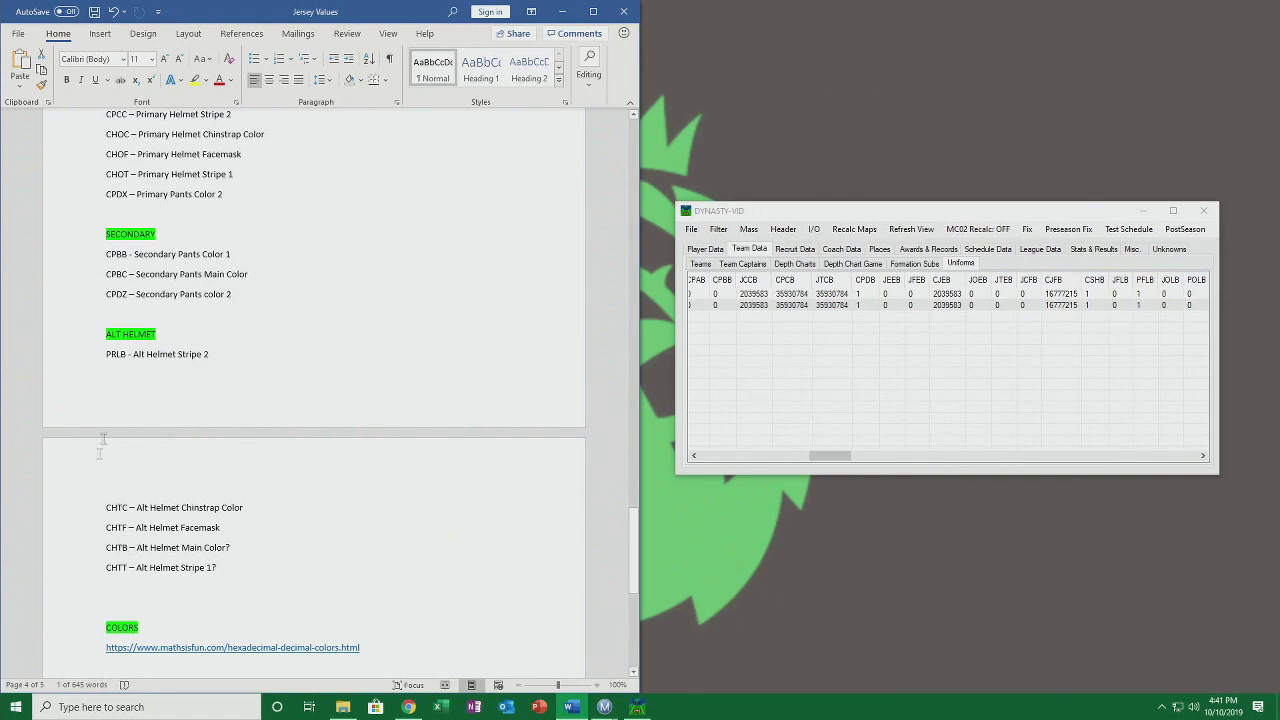
drag(633, 540, 631, 507)
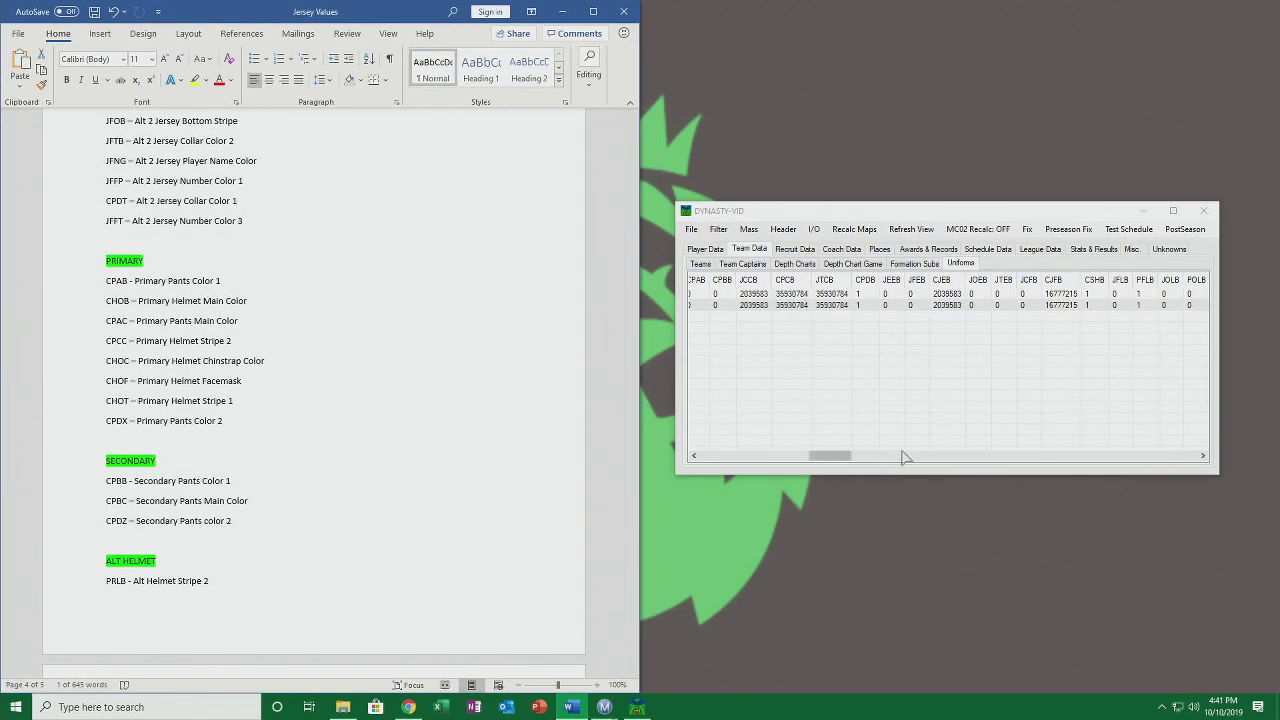
drag(834, 456, 860, 463)
click(314, 244)
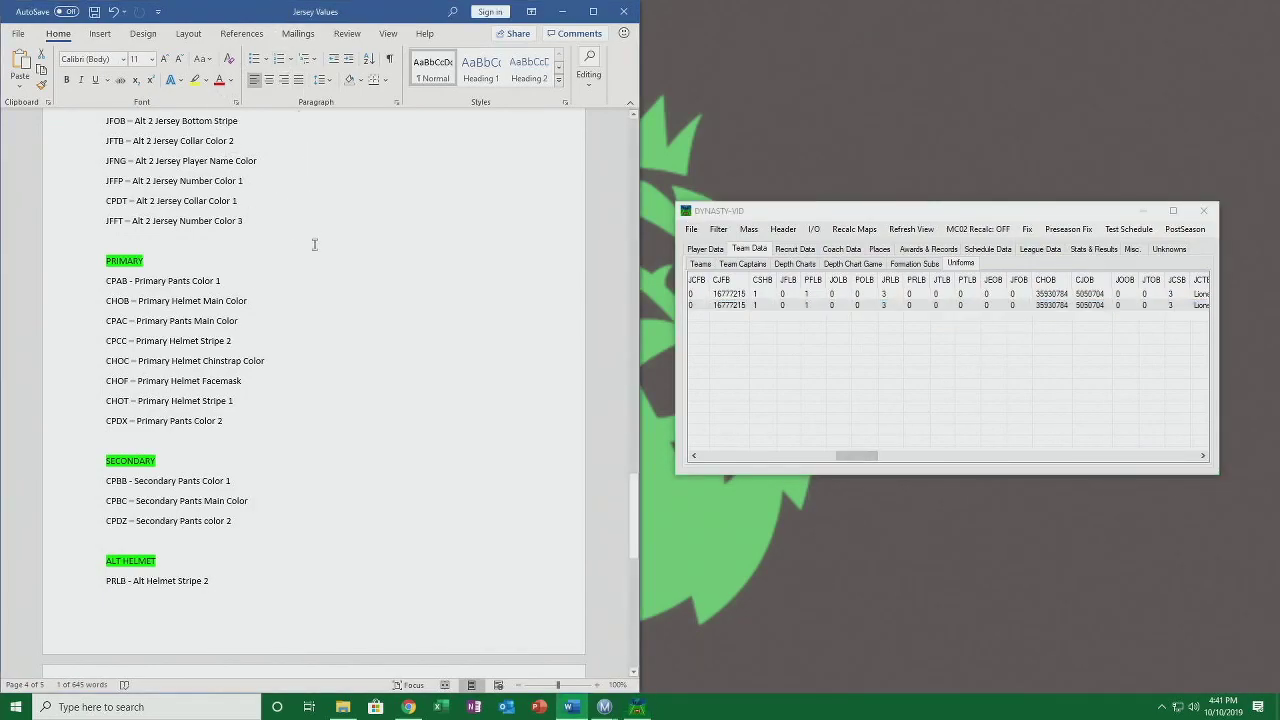
Check the purple color value in the Jersey Values document, then review the Alt 2 jersey, primary, secondary and alternate helmet codes.
scroll(314, 244, down, 10)
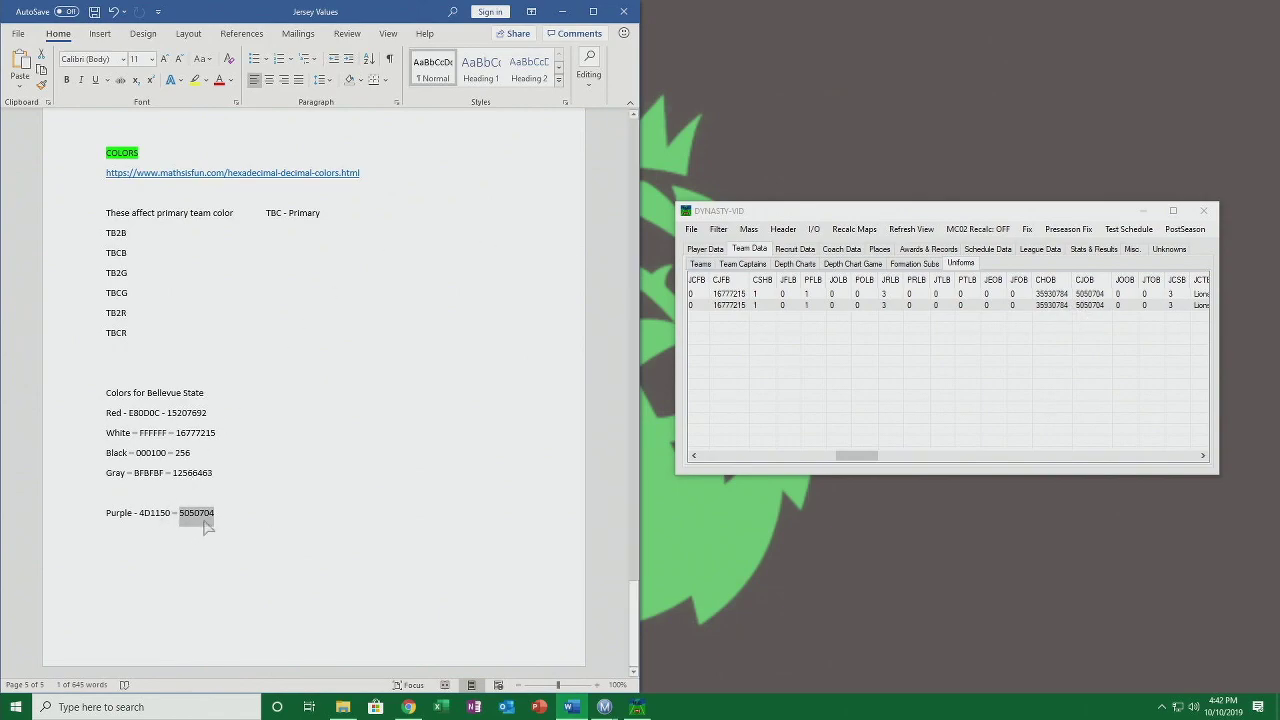
scroll(459, 356, up, 15)
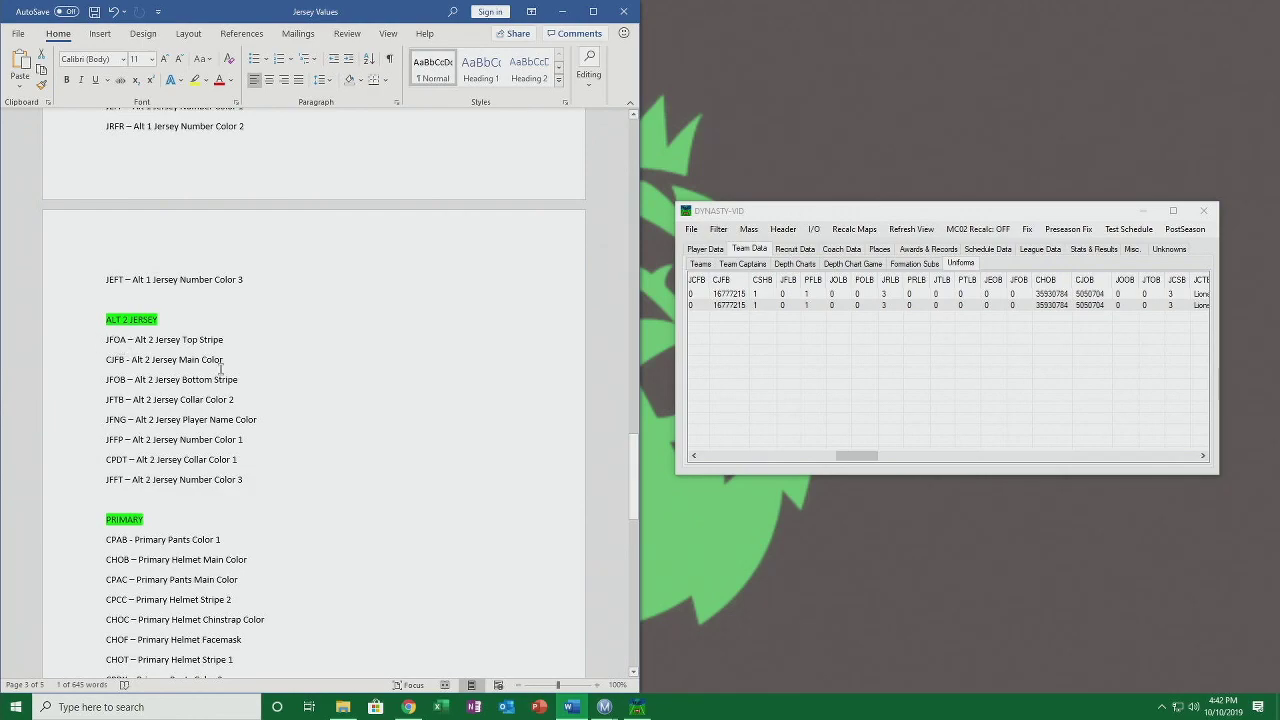
scroll(257, 375, down, 2)
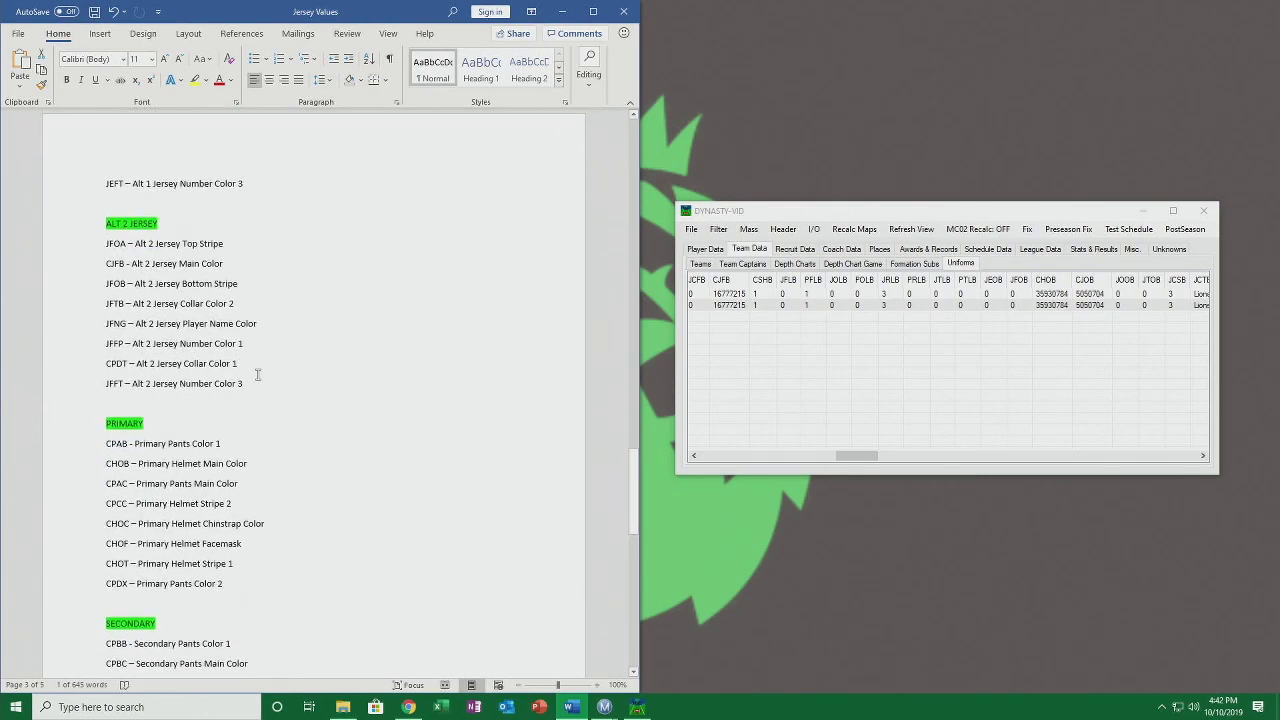
scroll(257, 375, down, 3)
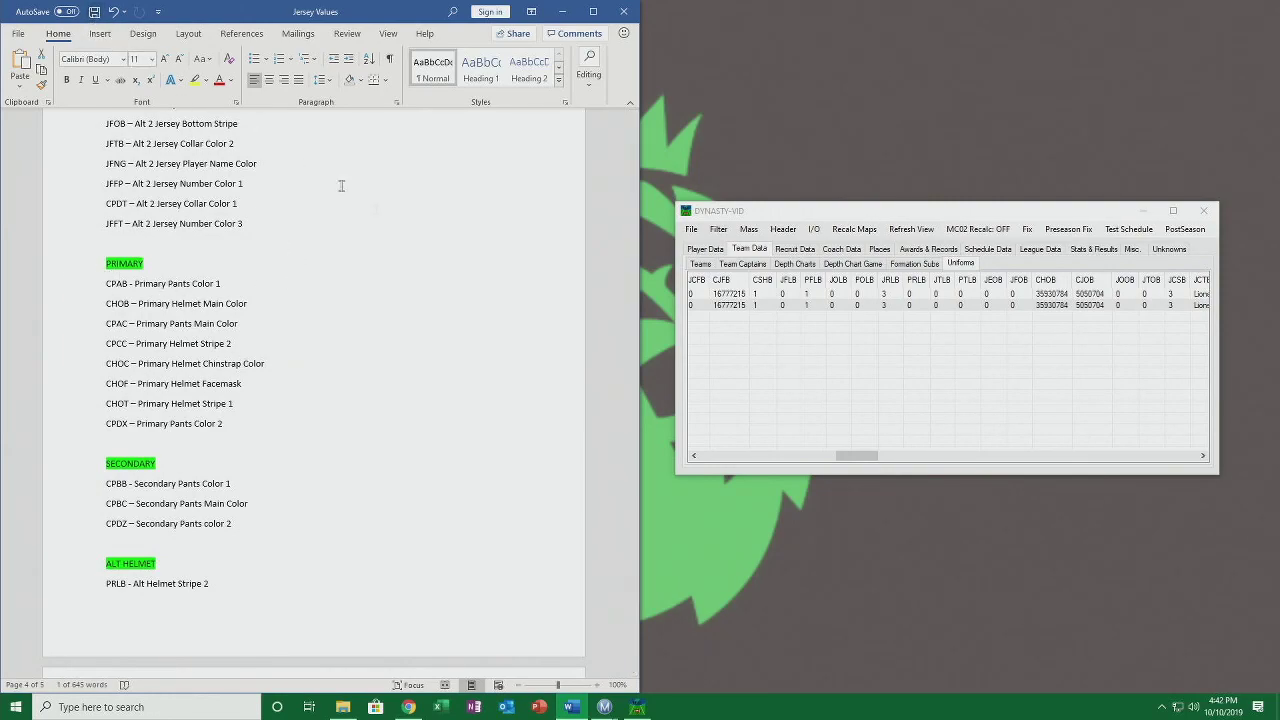
scroll(371, 331, down, 3)
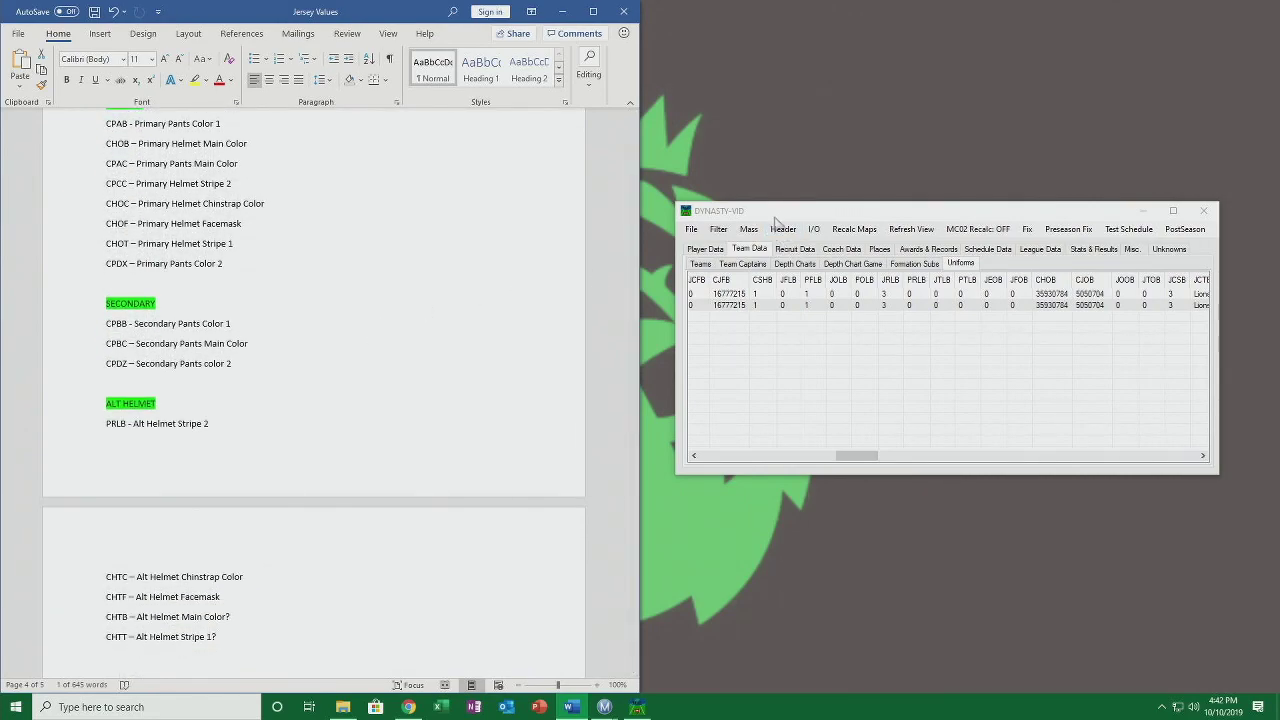
Save the dynasty file from the Uniforms table.
click(818, 304)
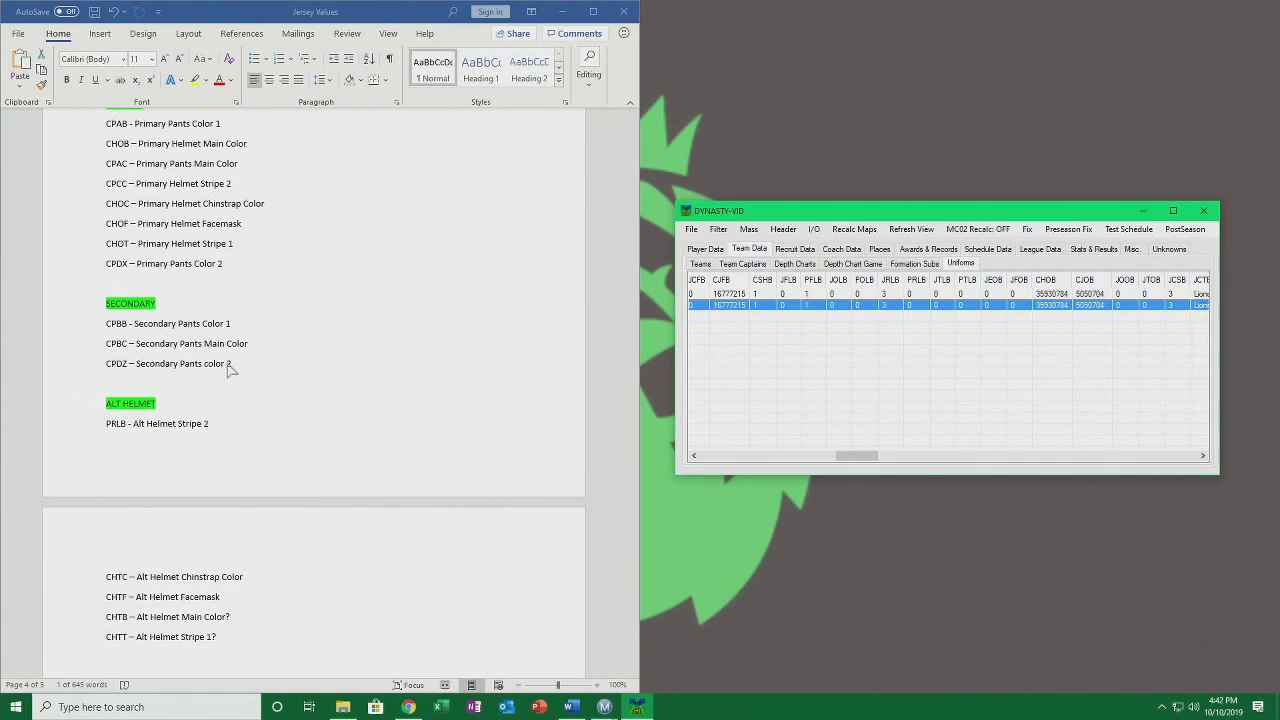
click(718, 229)
click(718, 268)
click(655, 398)
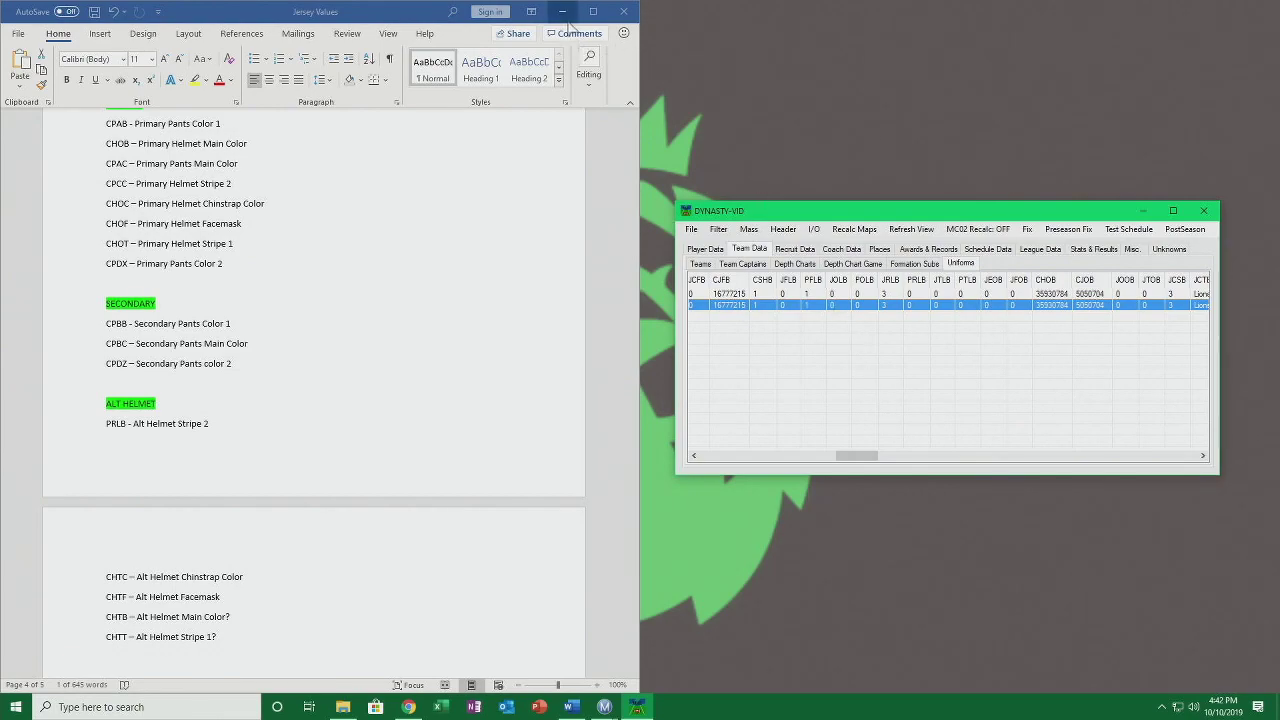
Review the full code list and the home and away jersey sections of the Jersey Values document.
click(256, 27)
scroll(380, 285, down, 2)
scroll(250, 280, up, 12)
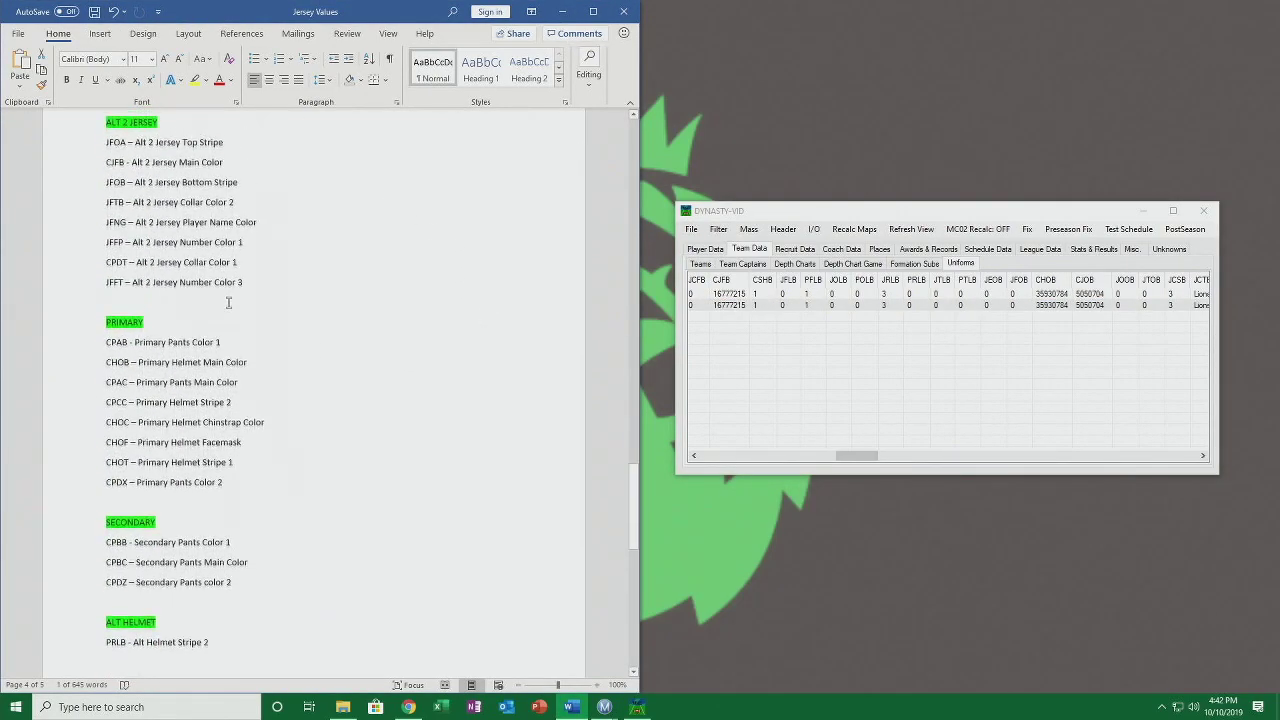
scroll(212, 268, down, 20)
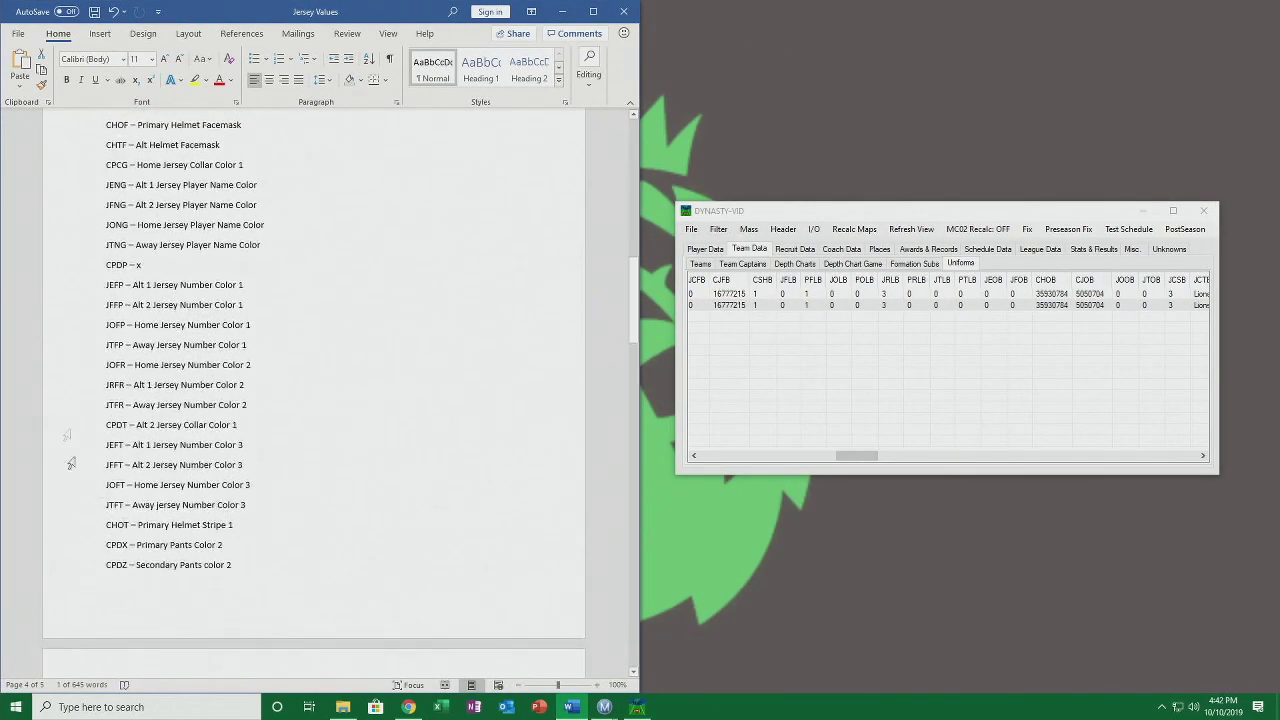
scroll(243, 205, down, 8)
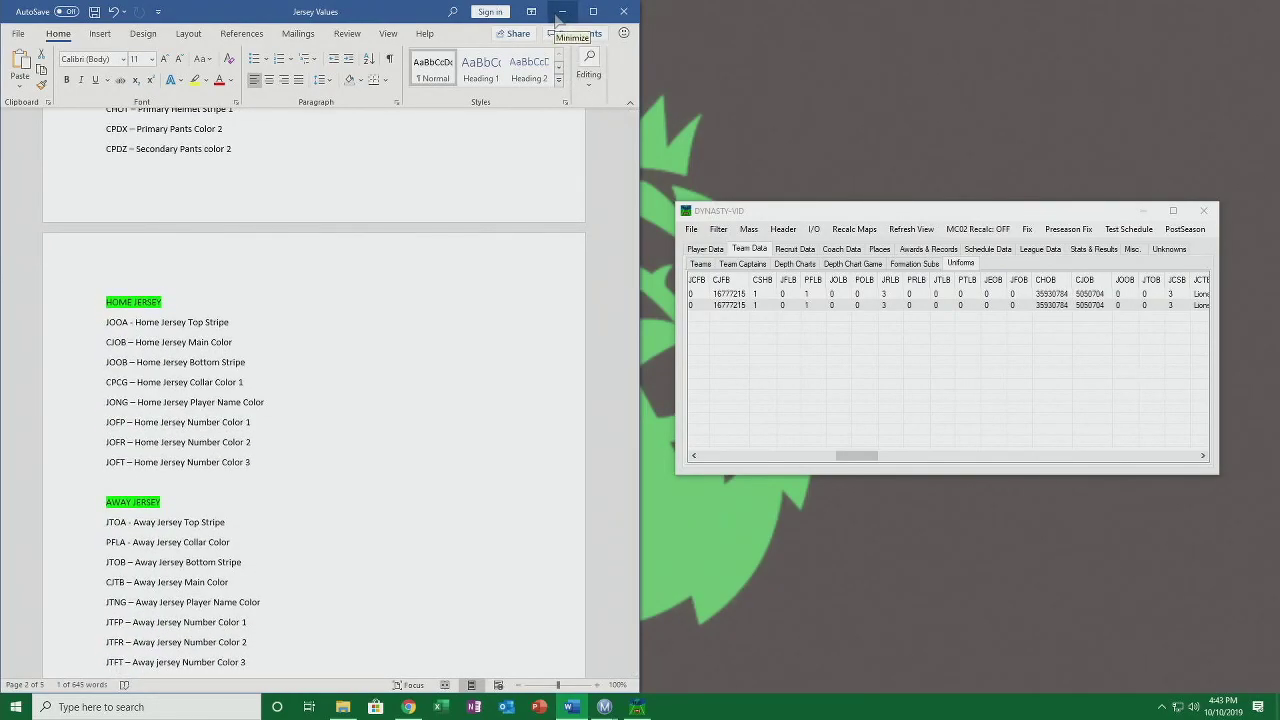
Show the player stats table, save the dynasty file one last time, minimize the Jersey Values document and close the dynasty editor.
click(1030, 305)
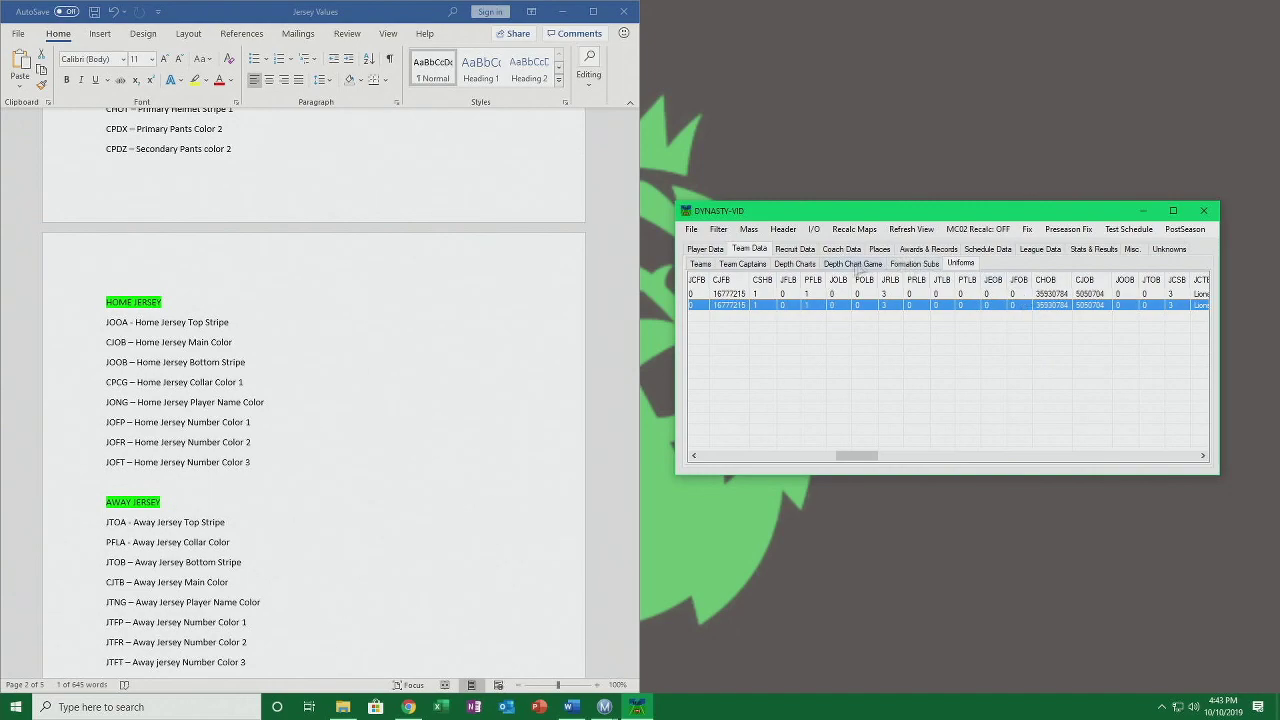
click(701, 264)
click(706, 248)
click(691, 229)
click(720, 278)
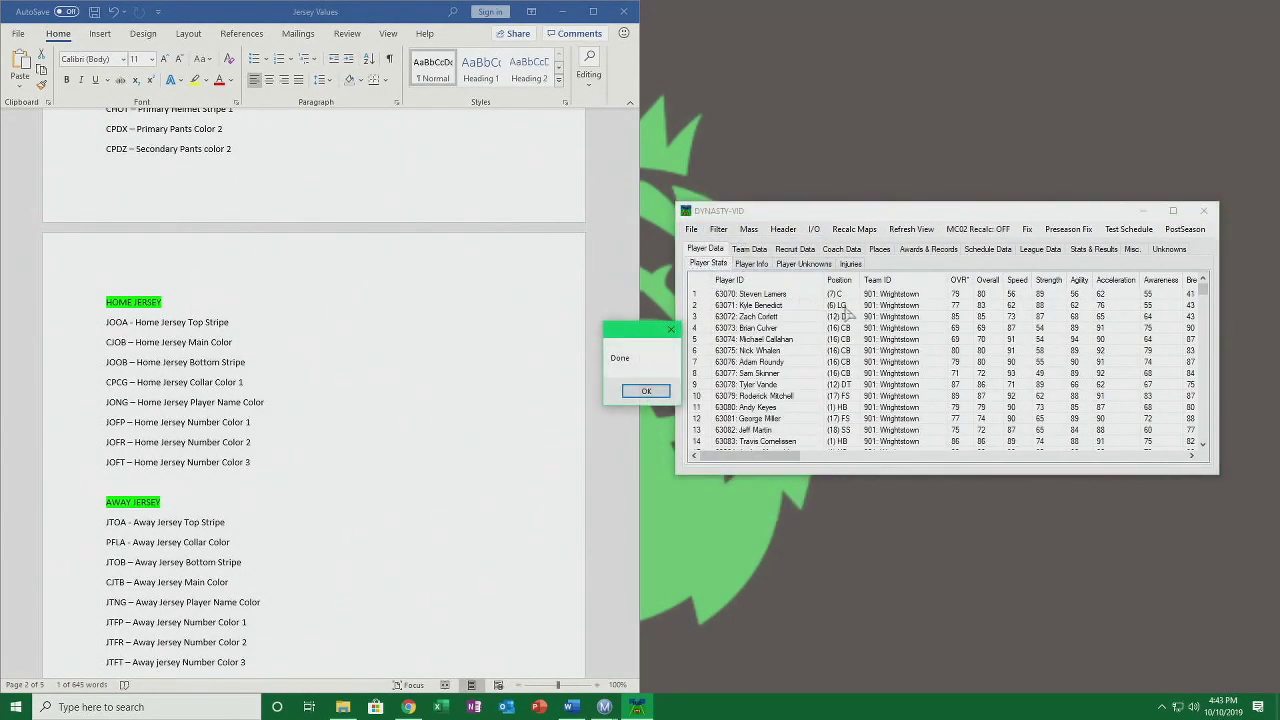
click(646, 391)
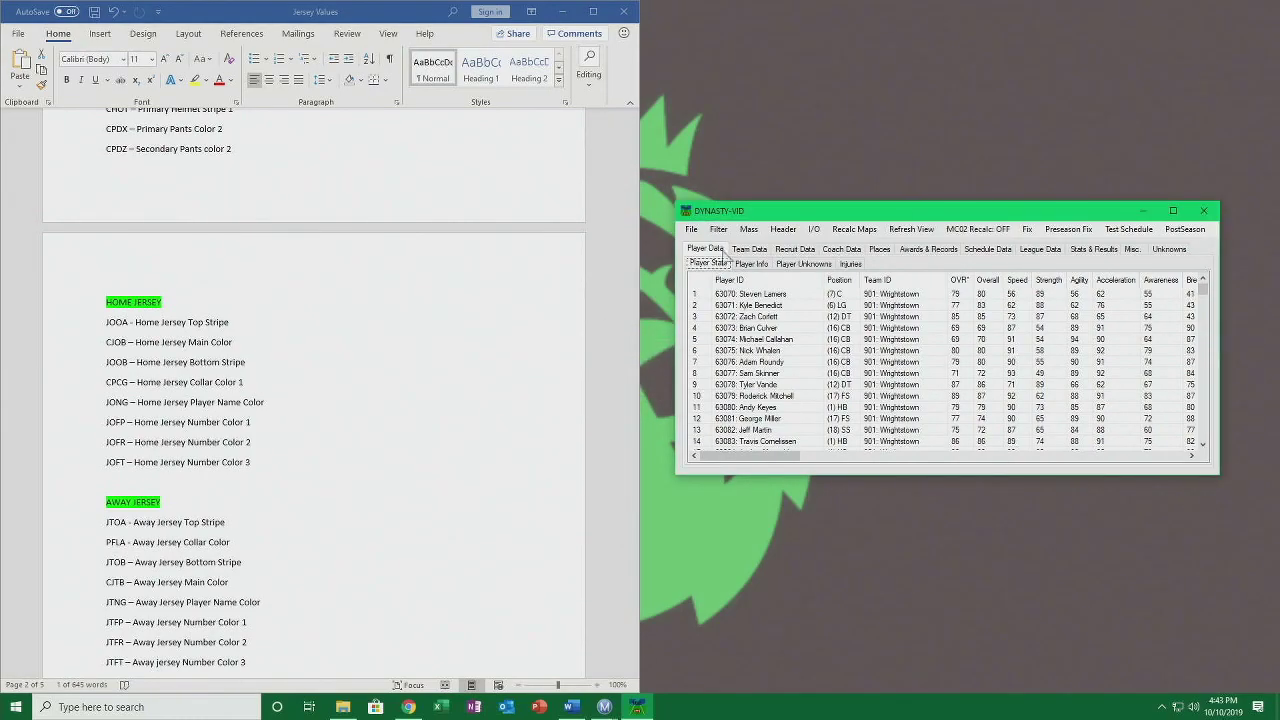
click(562, 11)
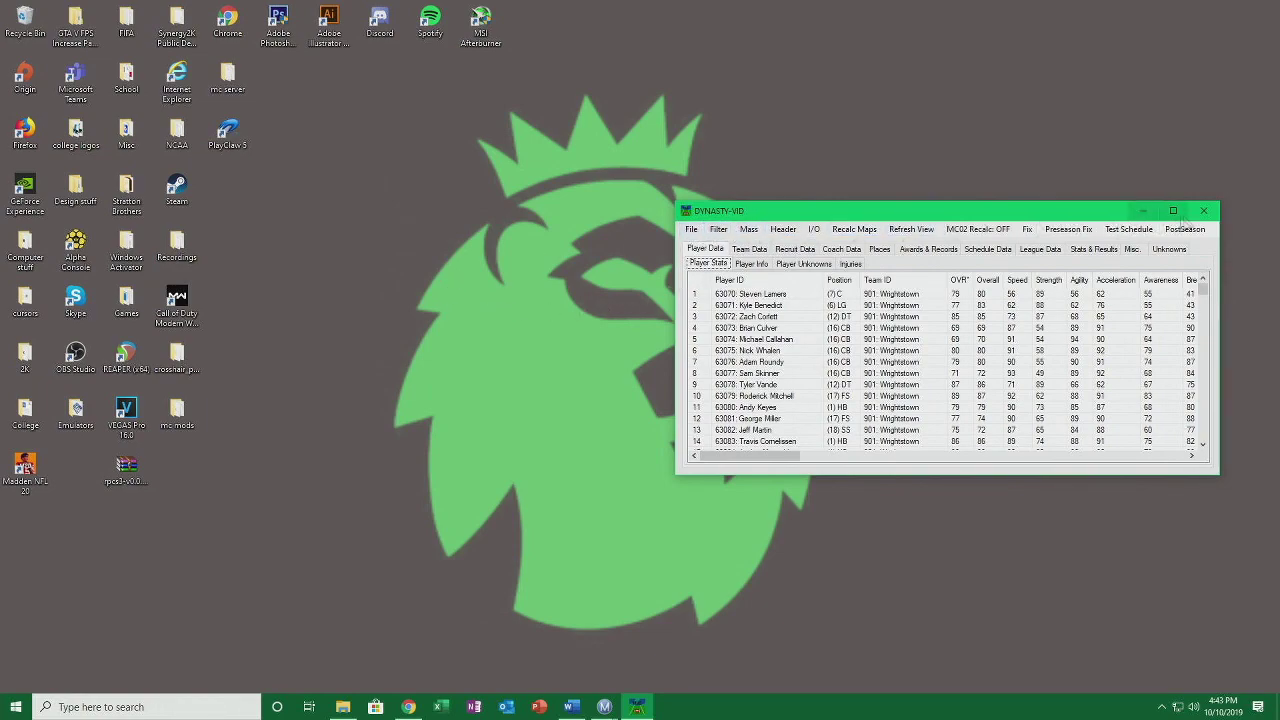
click(1204, 211)
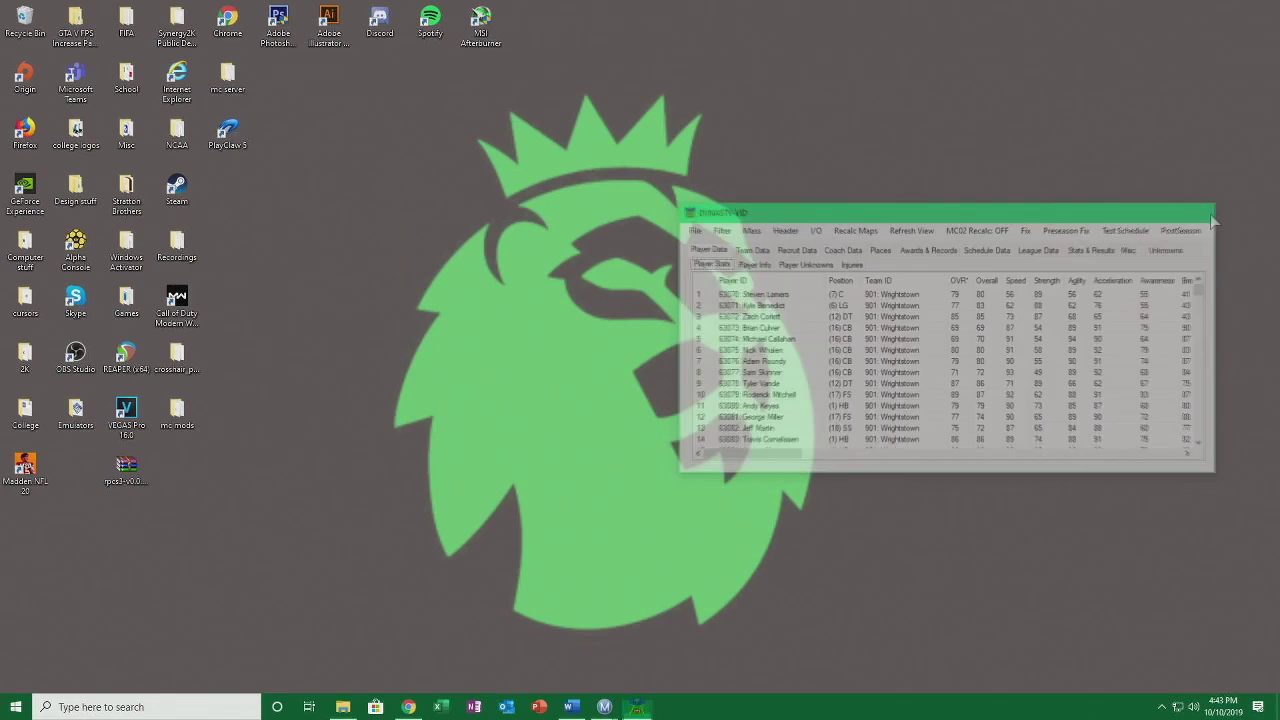
Switch to Modio and replace the DYNASTY-VID file inside the save with the edited DYNASTY-VID file from the saves folder.
click(640, 645)
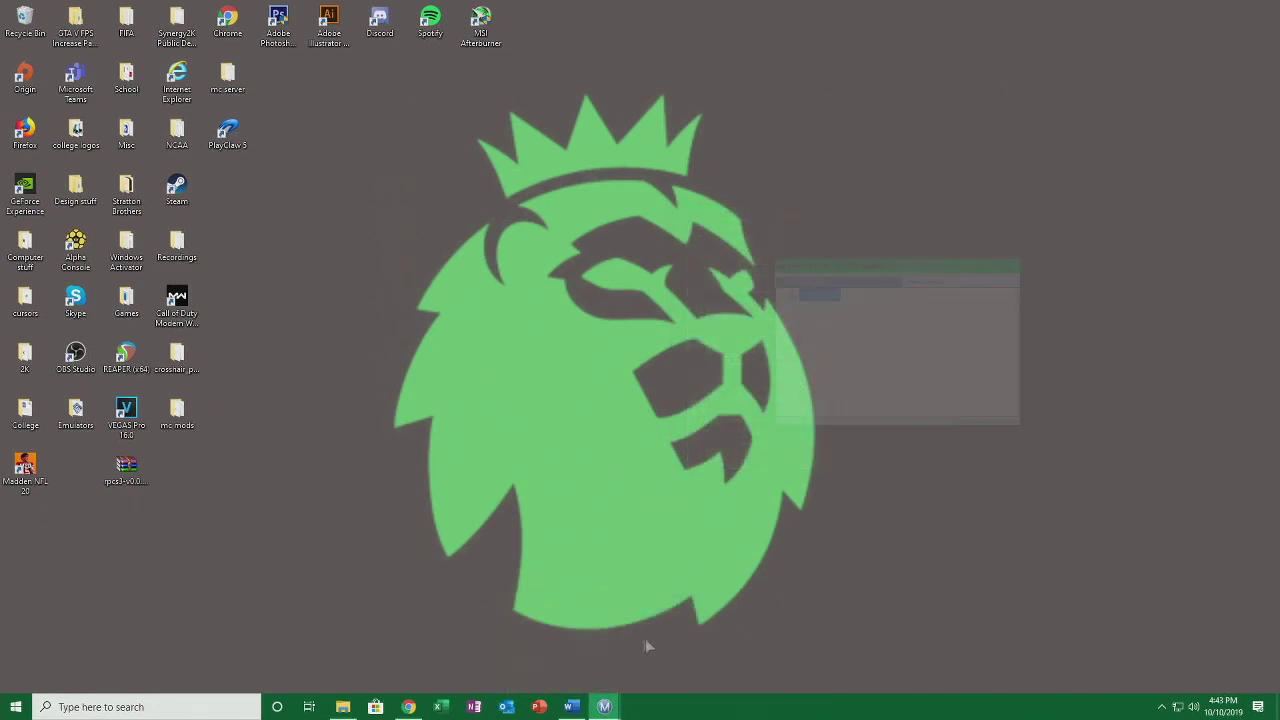
click(540, 650)
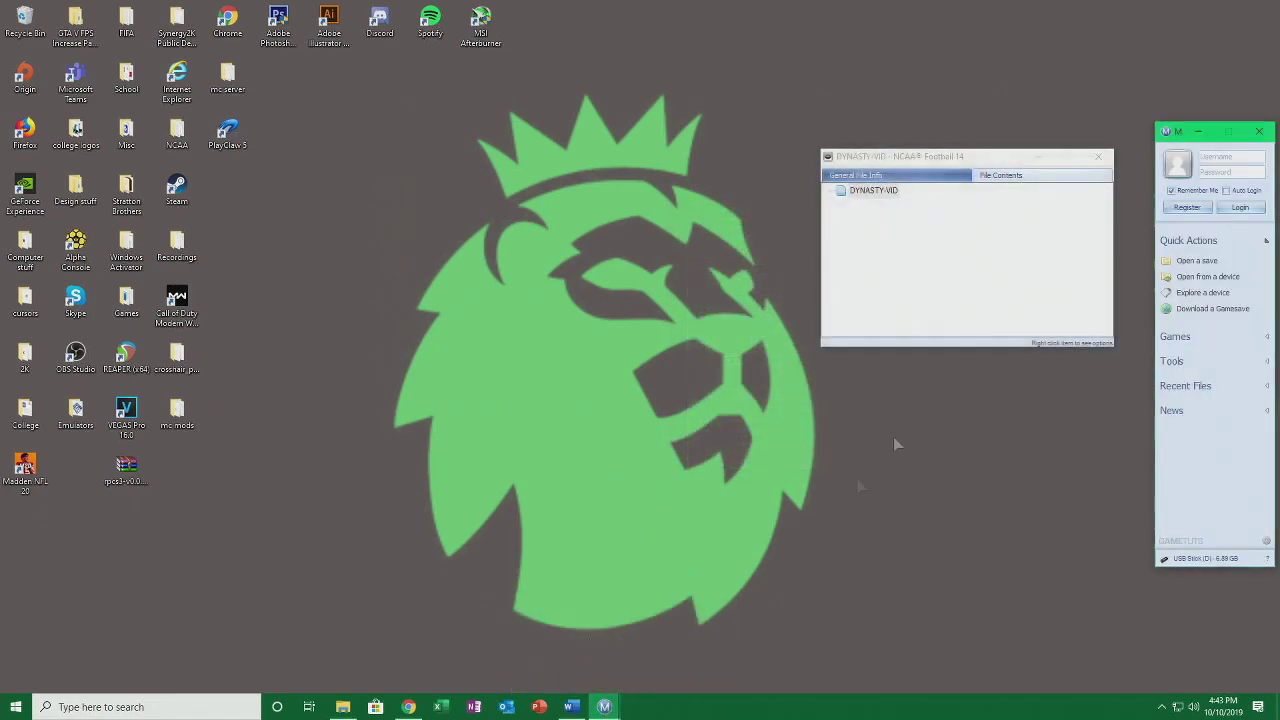
click(958, 158)
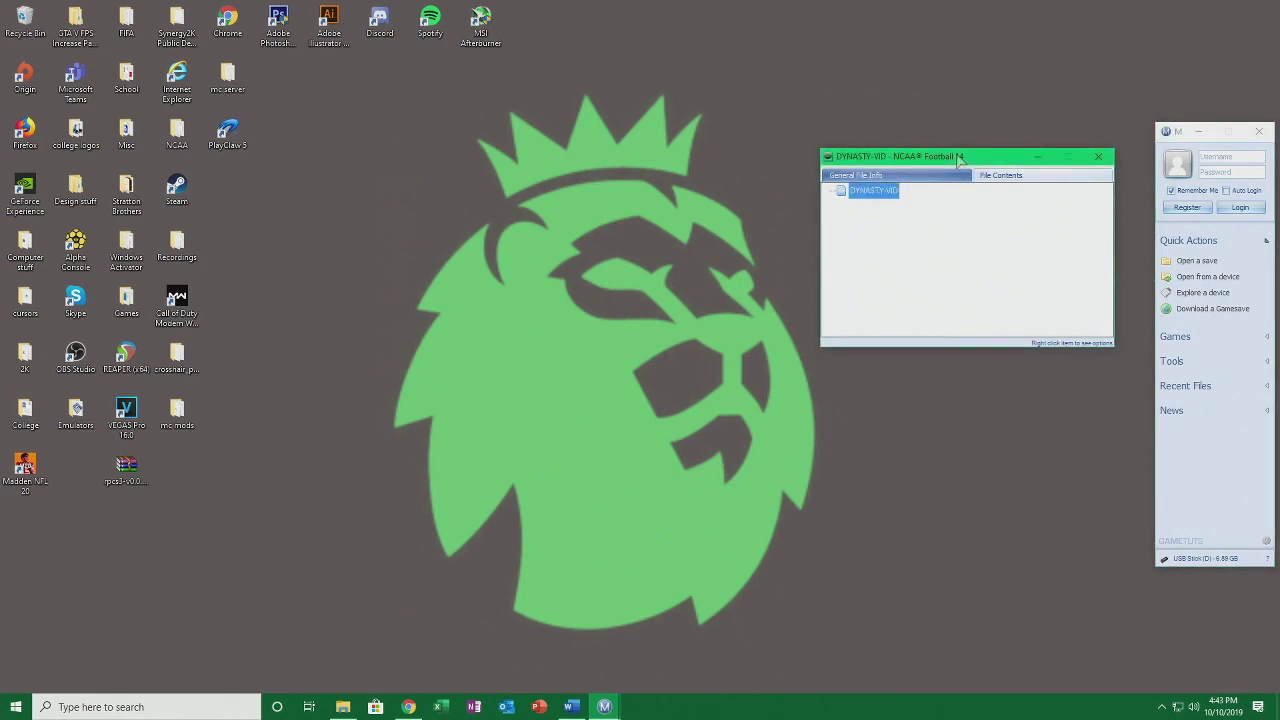
right_click(873, 196)
click(906, 216)
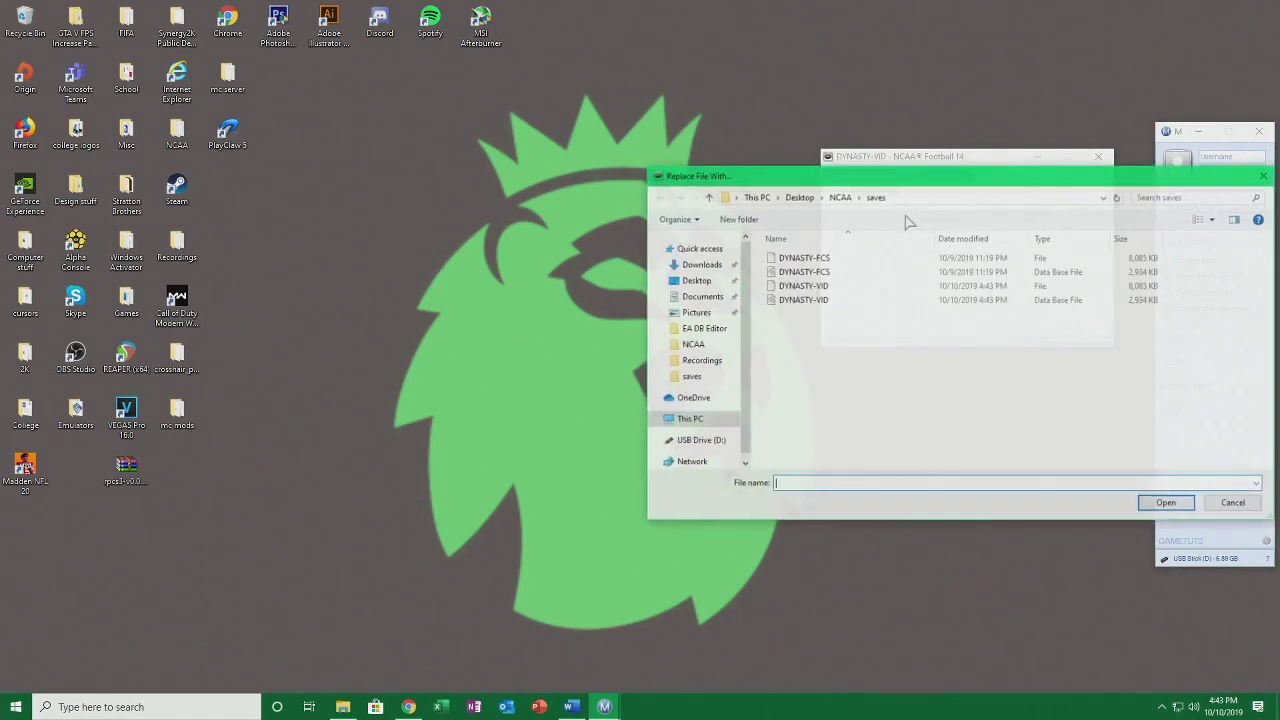
click(826, 290)
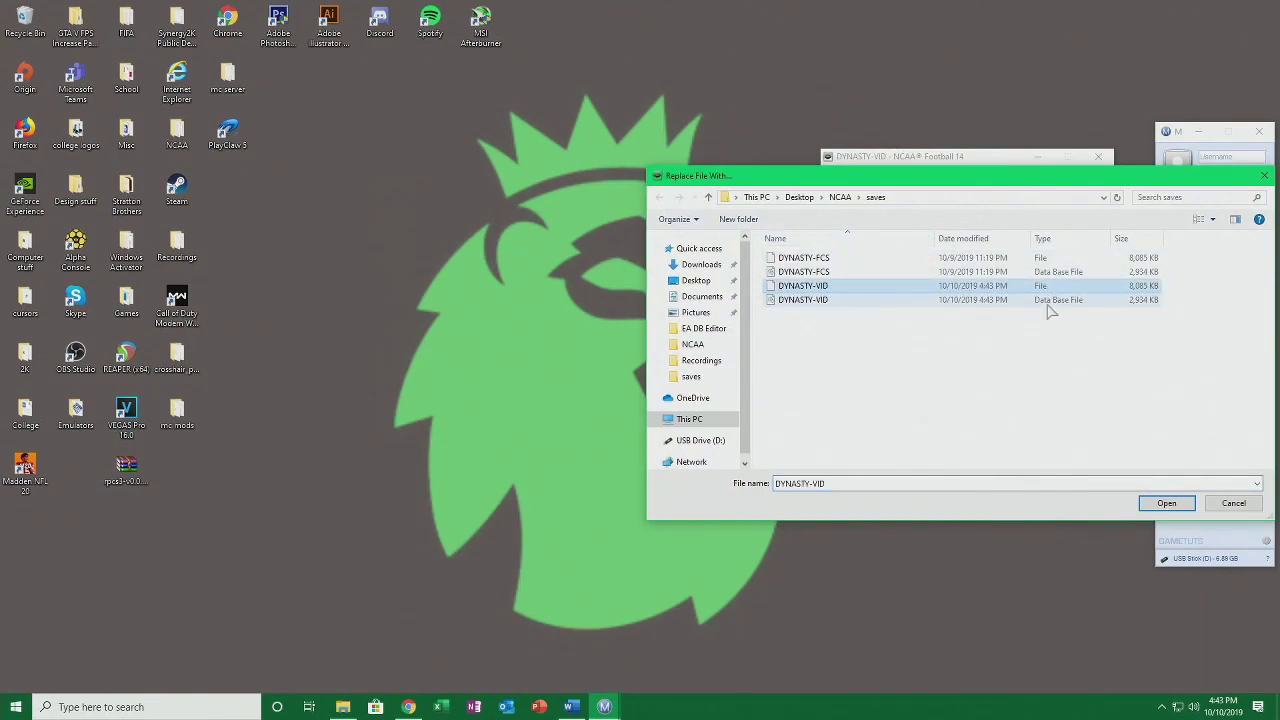
click(1168, 503)
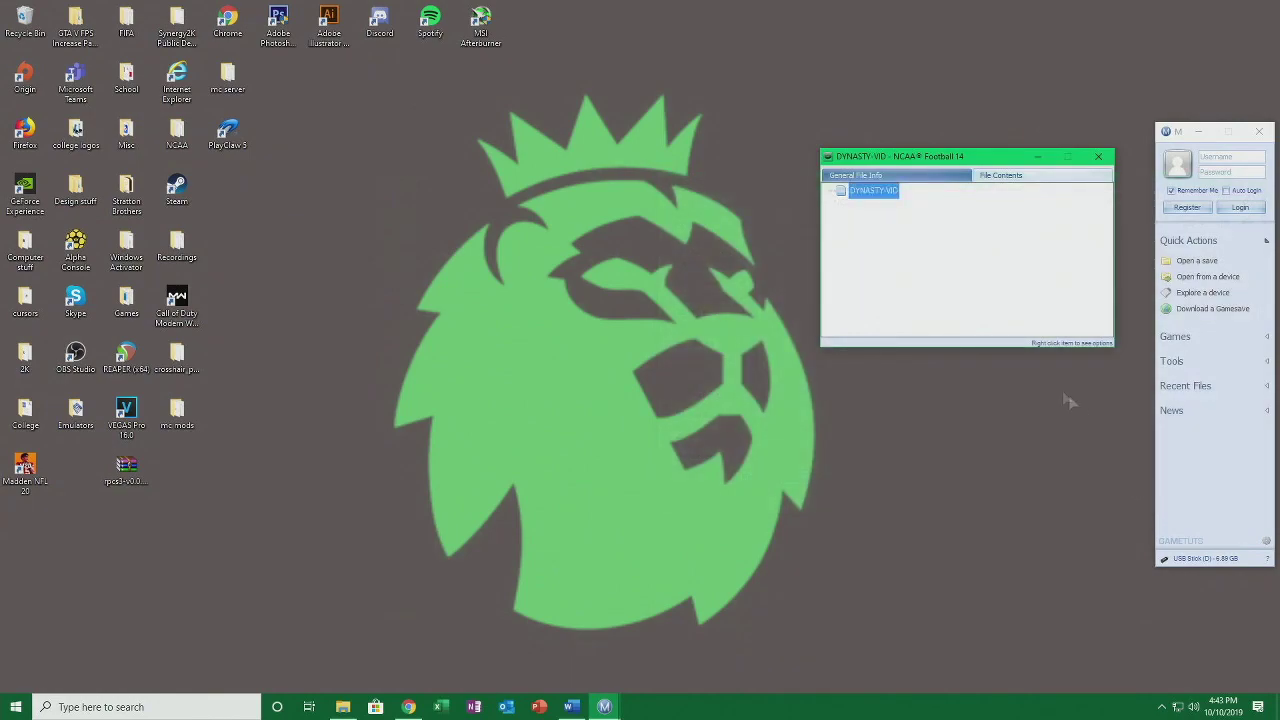
Save the DYNASTY-VID save to the USB device under the player's own profile, then close Modio.
double_click(882, 190)
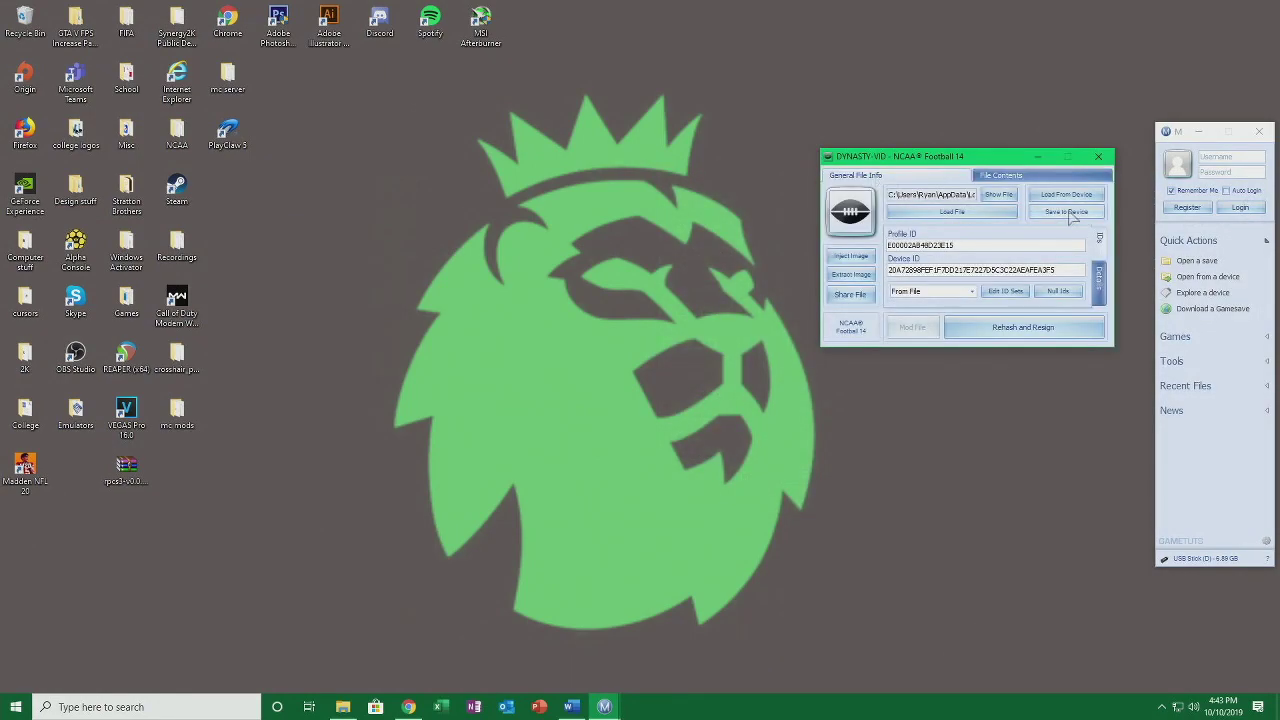
click(1068, 212)
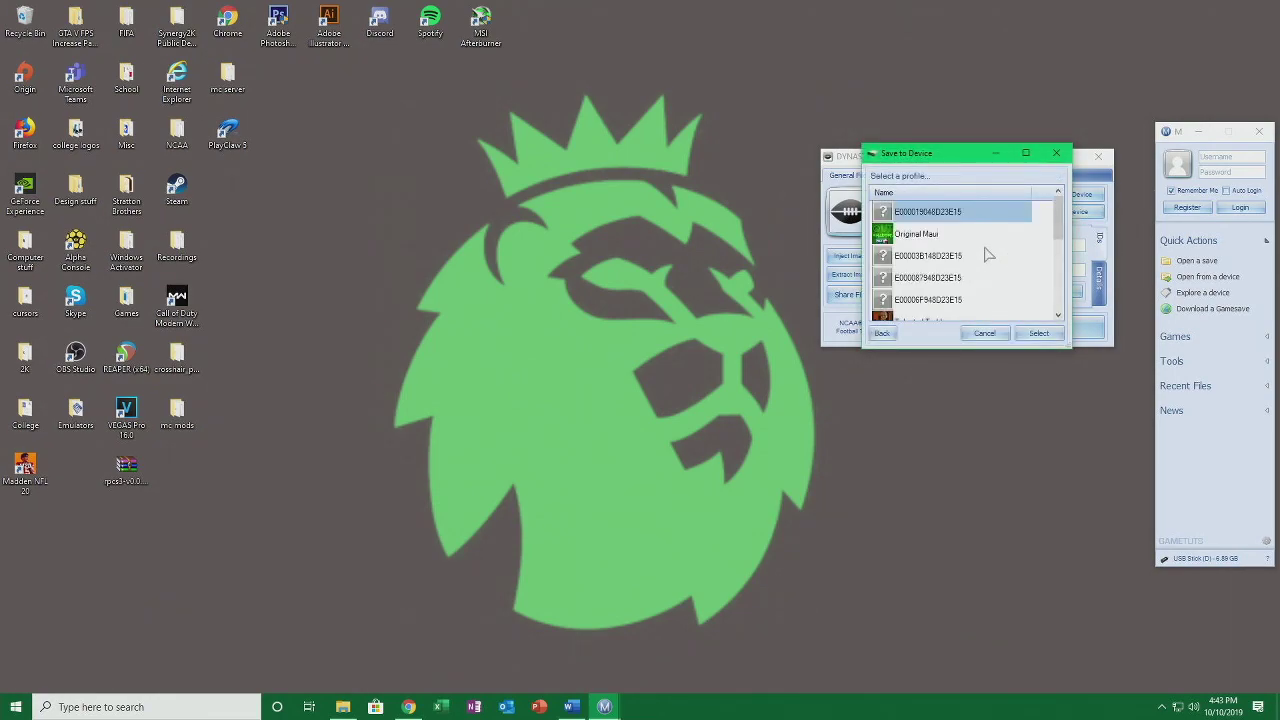
double_click(922, 236)
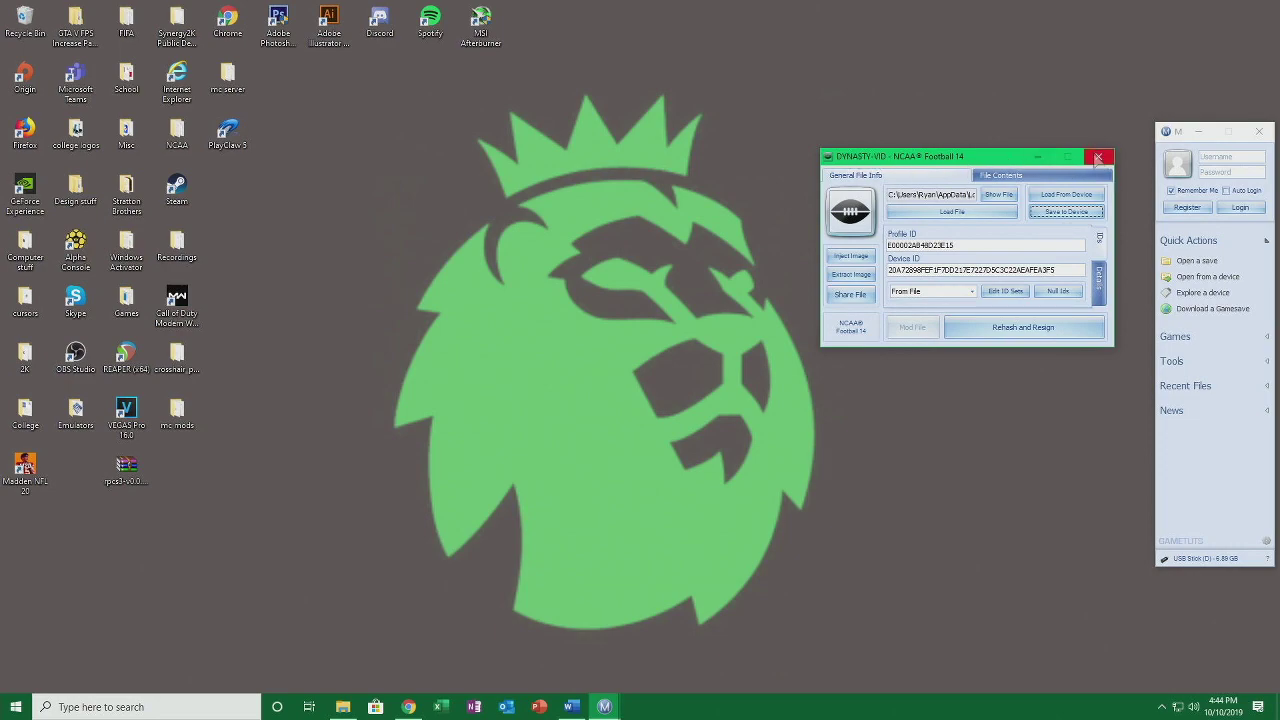
click(1099, 158)
click(1262, 132)
Eject USB Drive (D:) from File Explorer and close the NCAA folder window.
click(343, 706)
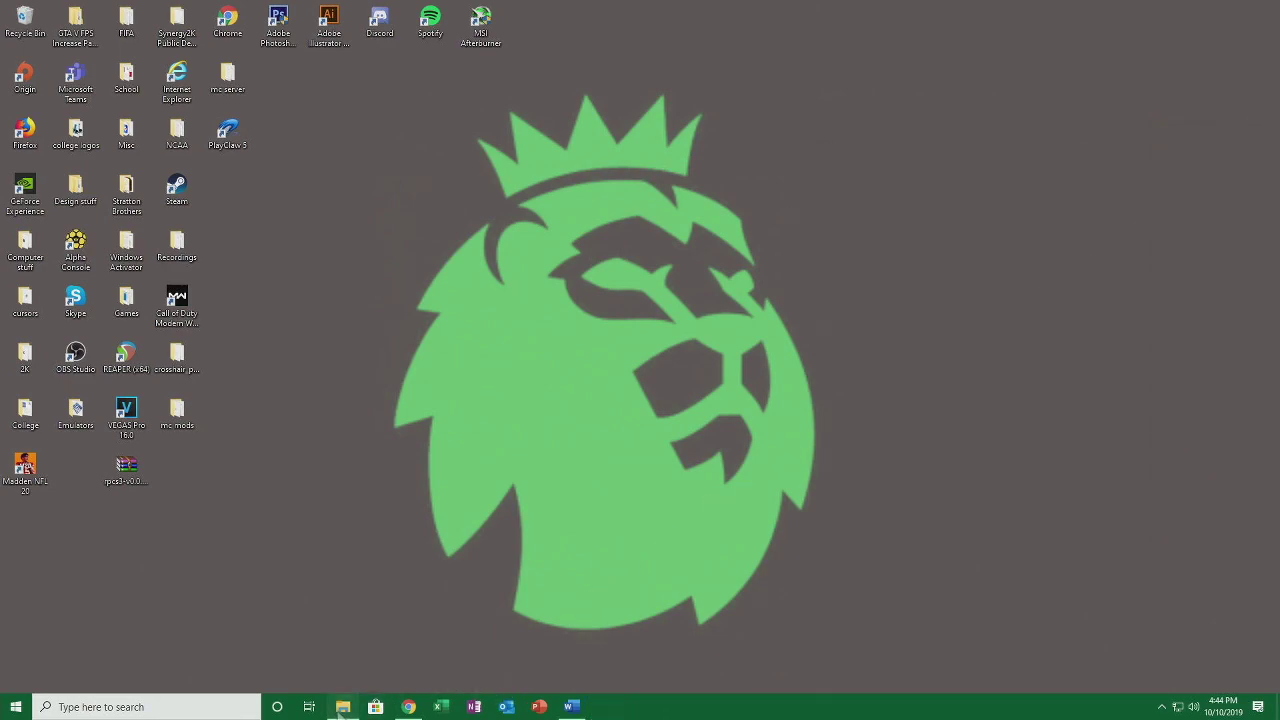
right_click(398, 343)
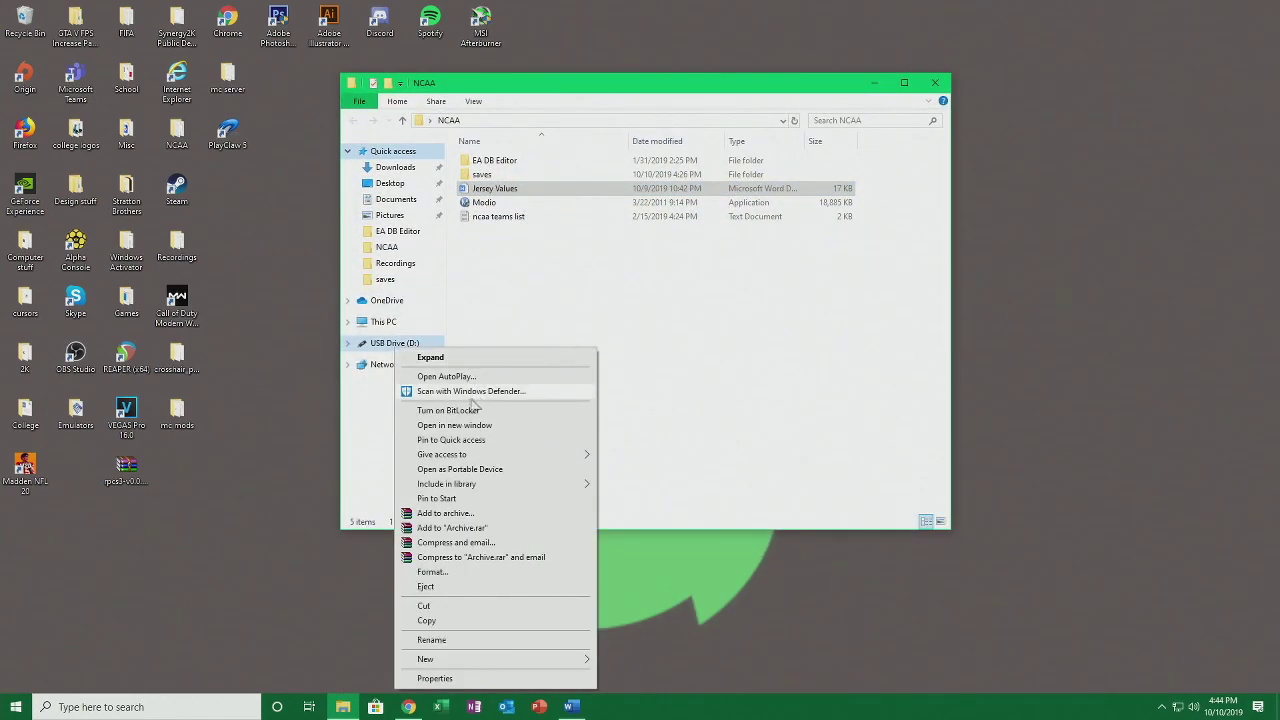
click(428, 587)
click(934, 82)
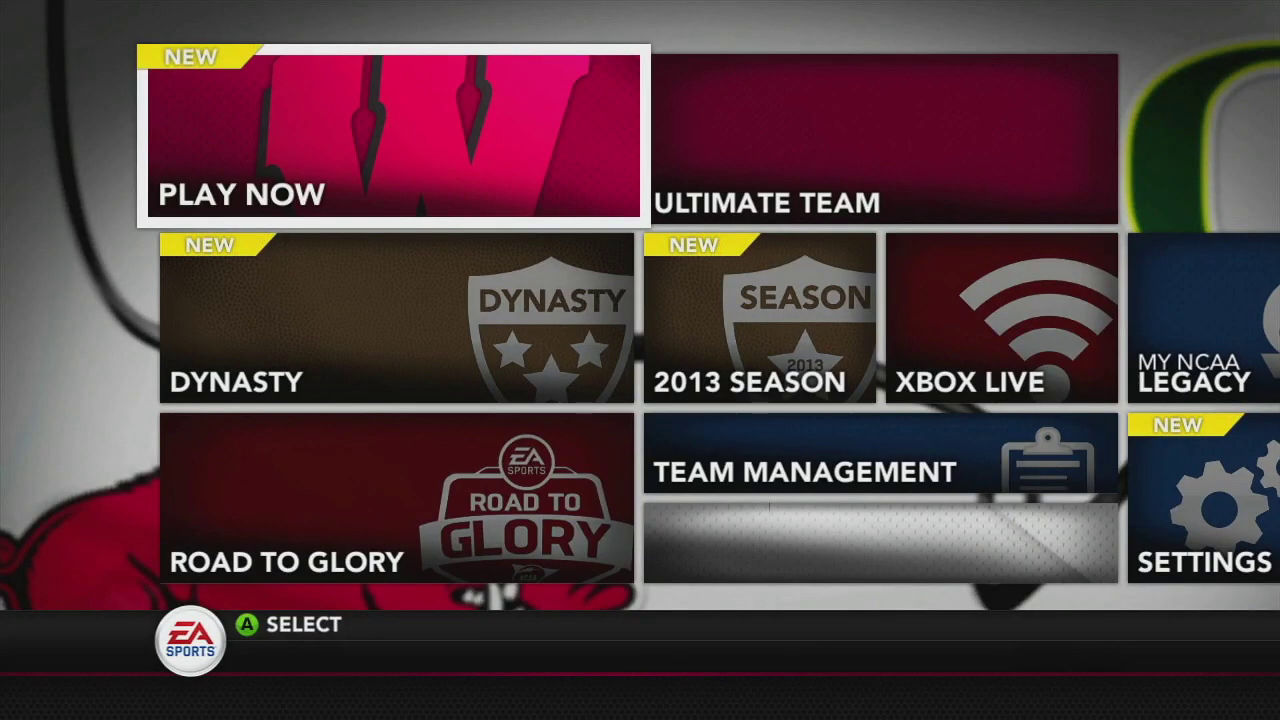
Switch to NCAA Football 14, open Dynasty mode and select a different storage device for the dynasty saves.
key(Down)
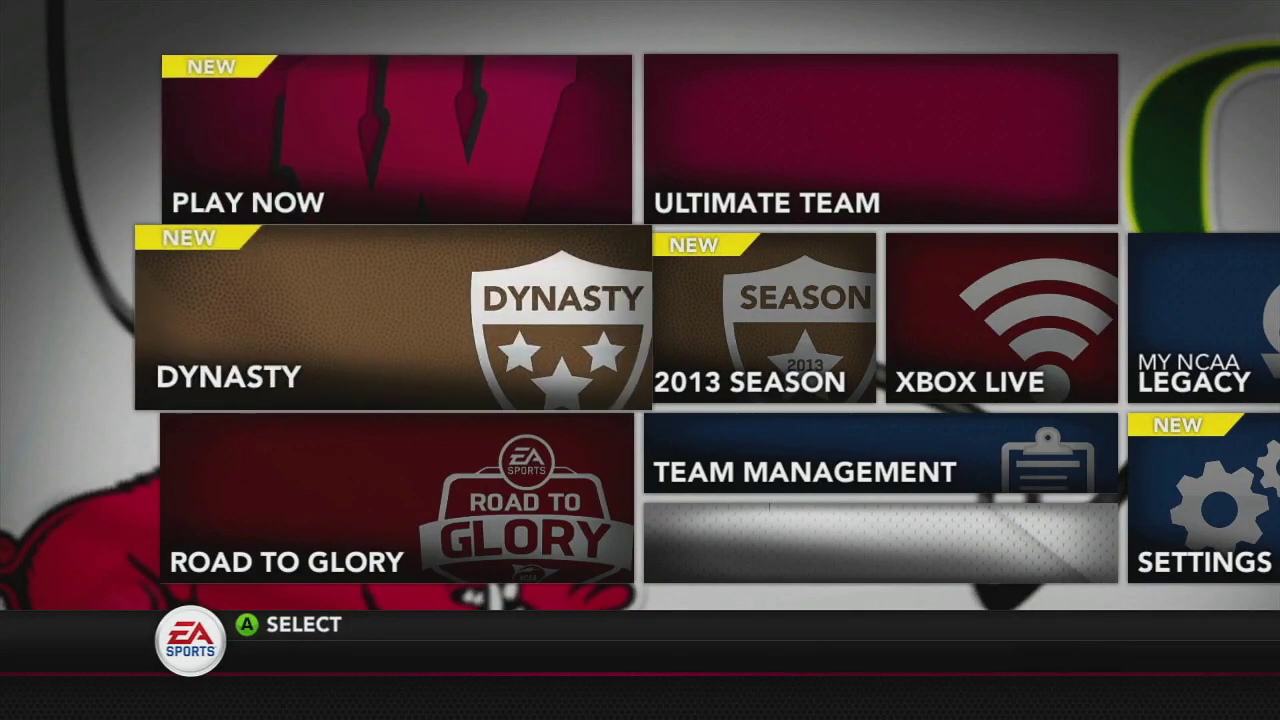
key(Return)
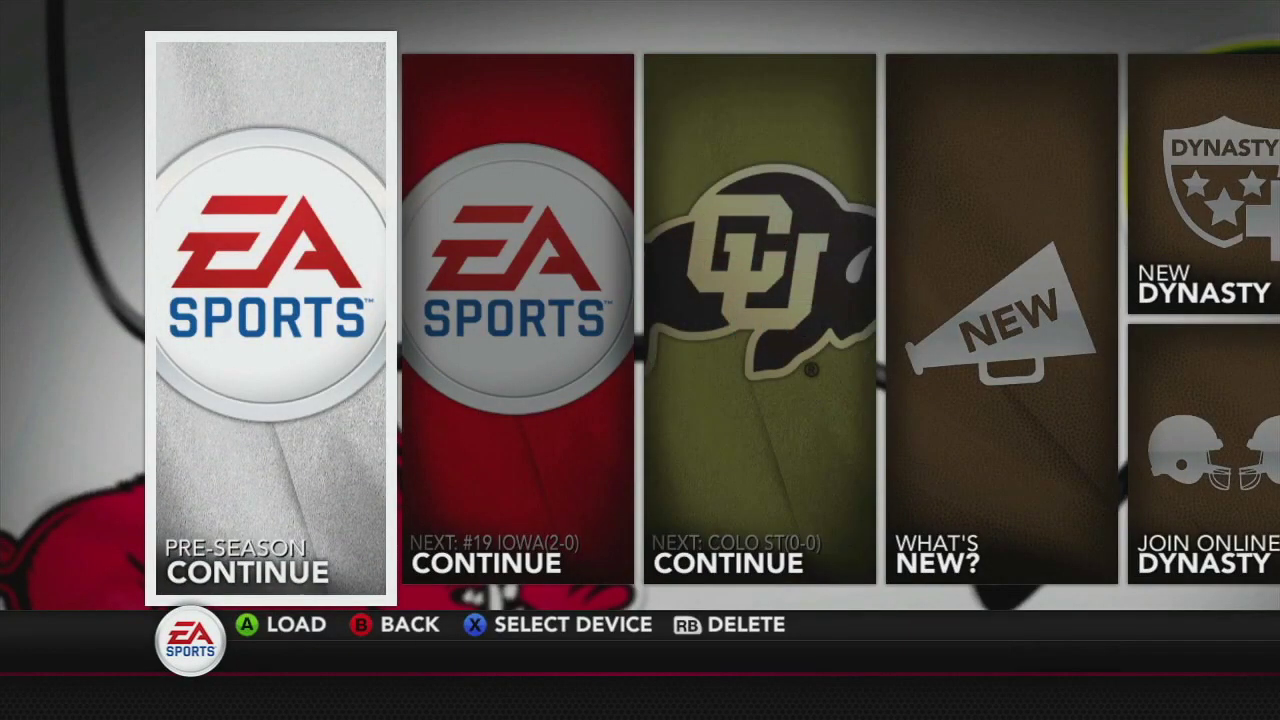
key(x)
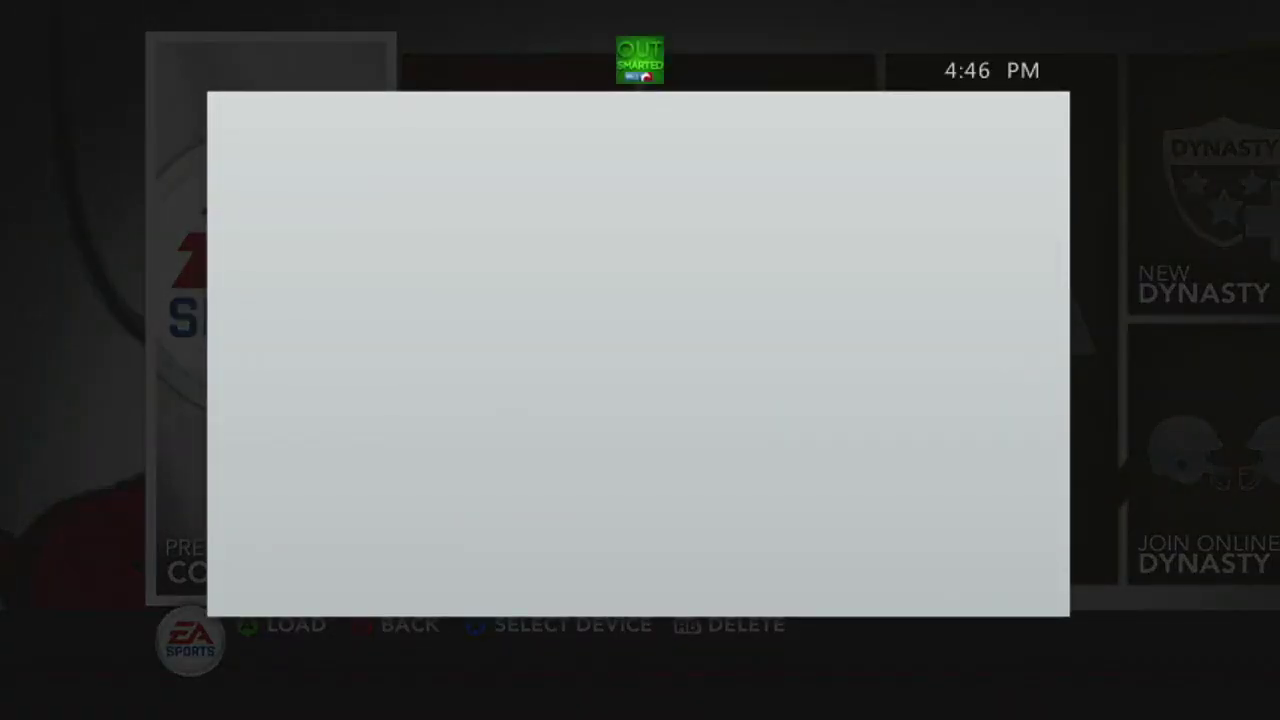
key(Down)
key(a)
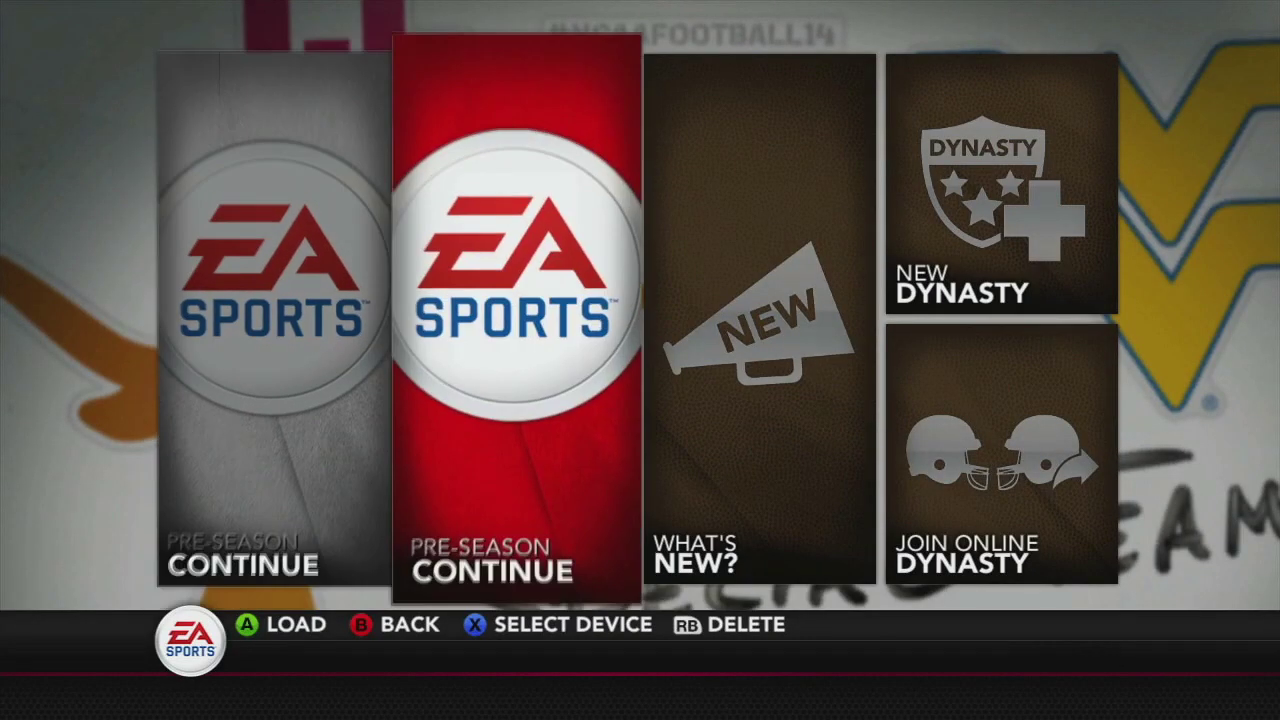
Load the pre-season dynasty save and browse the dynasty's main sections, including Dynasty Setup, Team Management and Coach Central.
key(a)
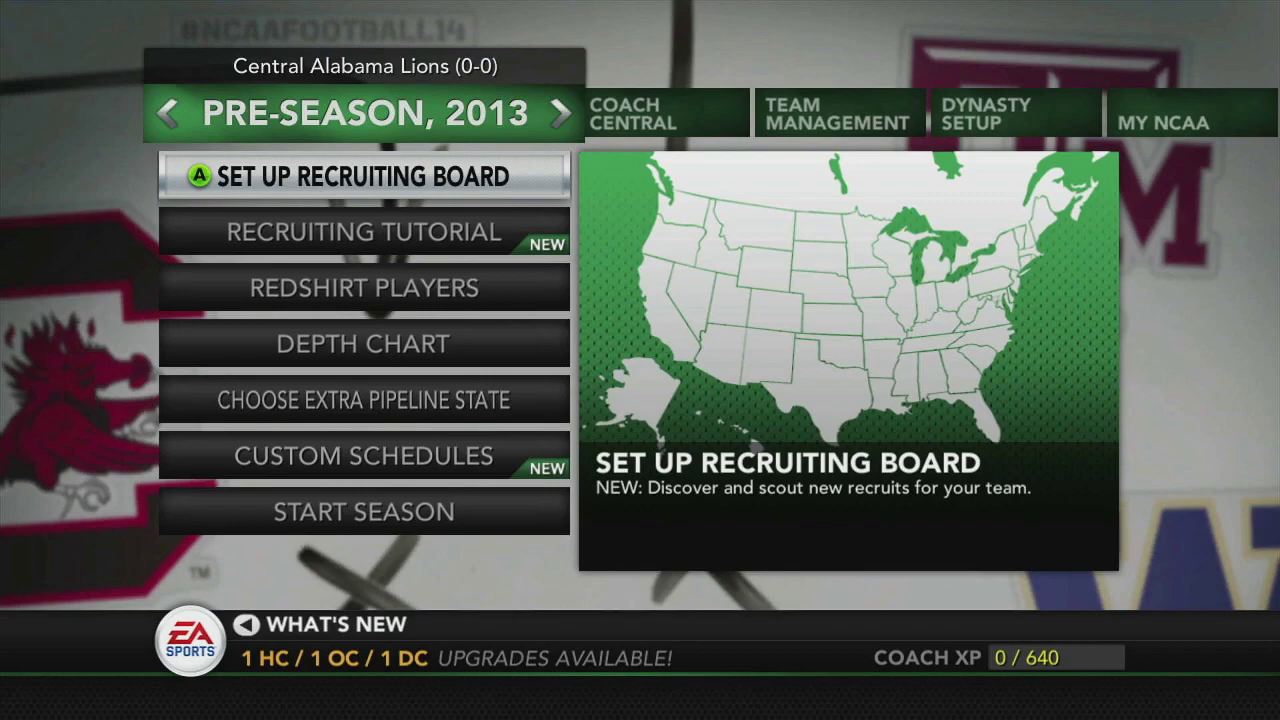
key(Left)
key(Right)
key(Left)
key(Right)
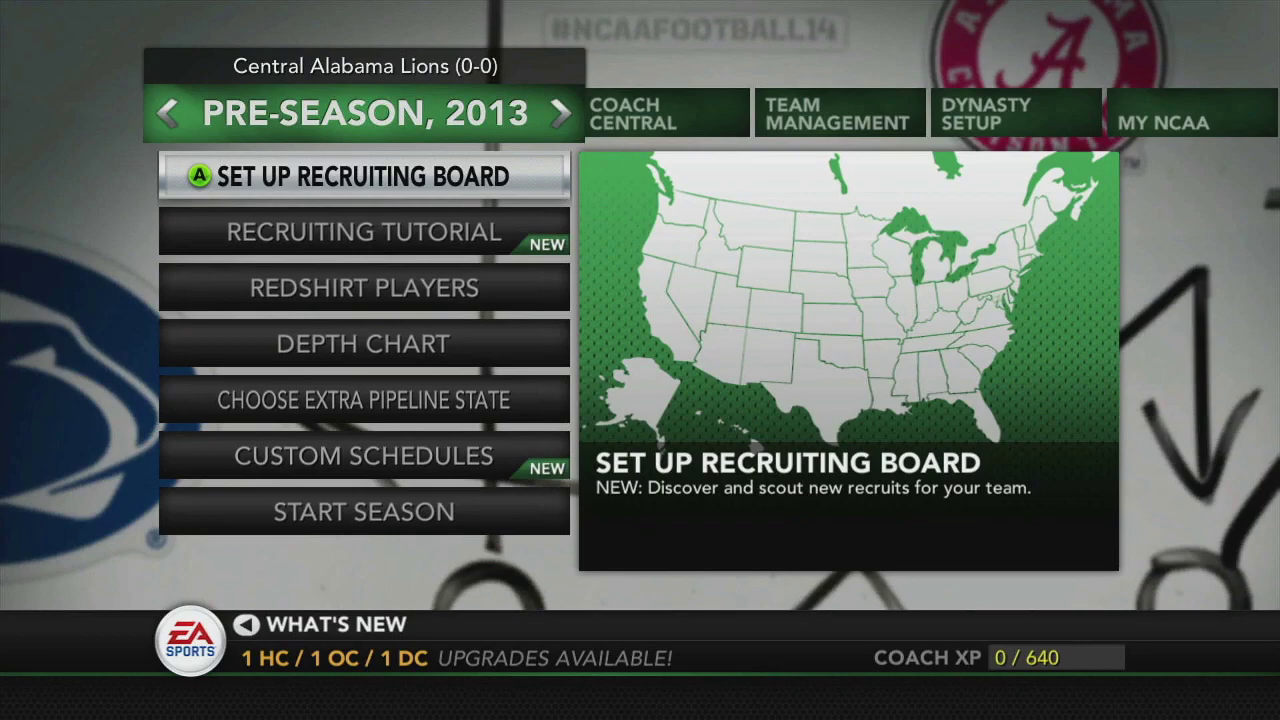
key(Left)
key(Left)
key(Left)
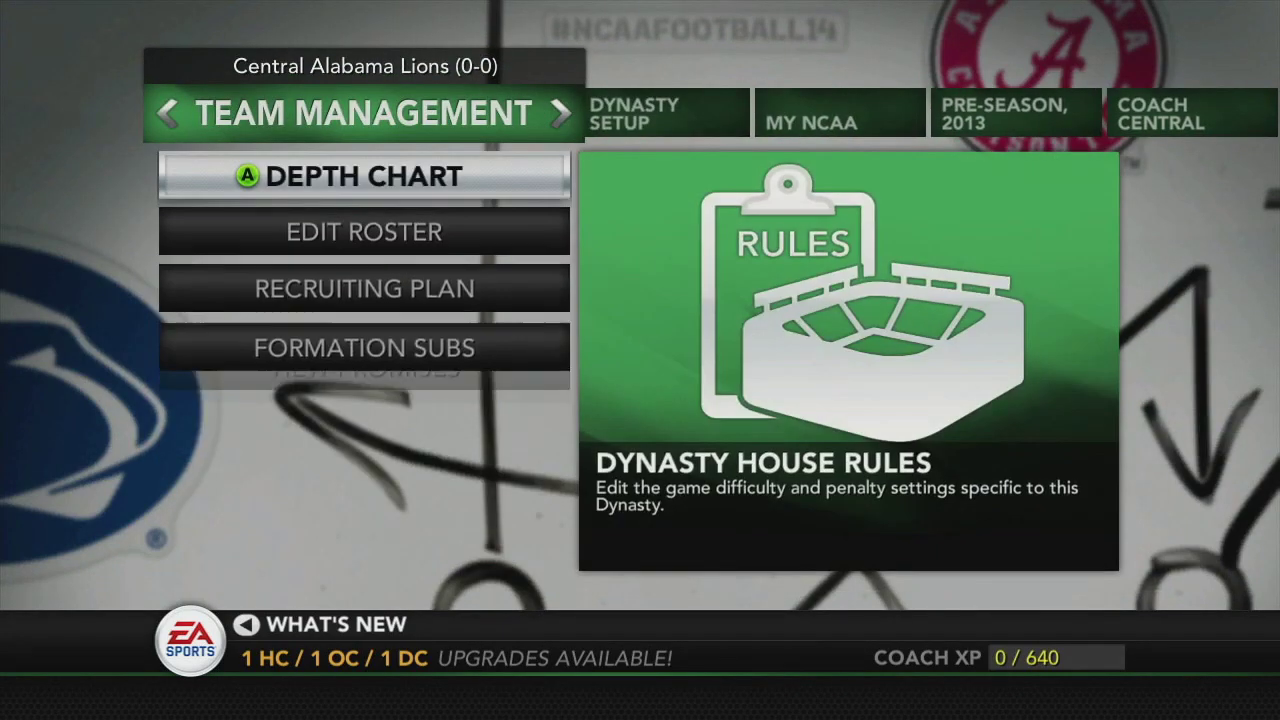
key(Left)
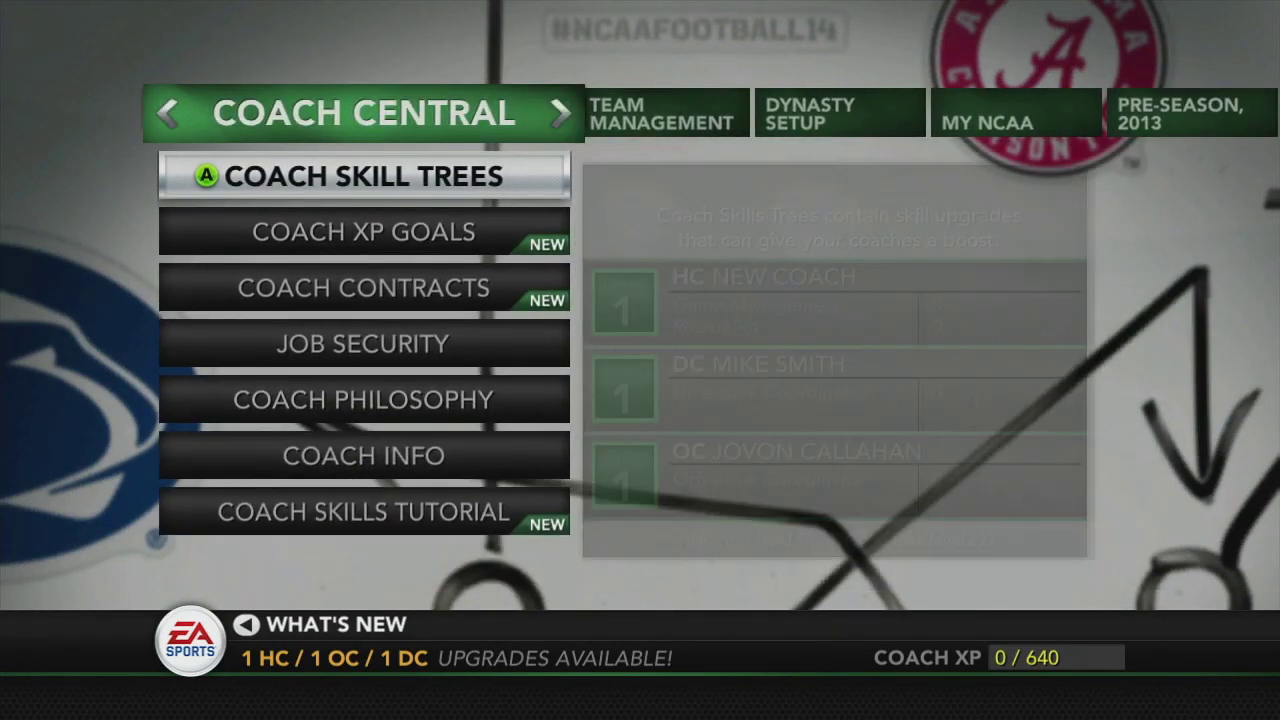
Open Edit Roster under Team Management for Central Alabama and open the first-listed left tackle, number 63, for editing.
key(Right)
key(Down)
key(Return)
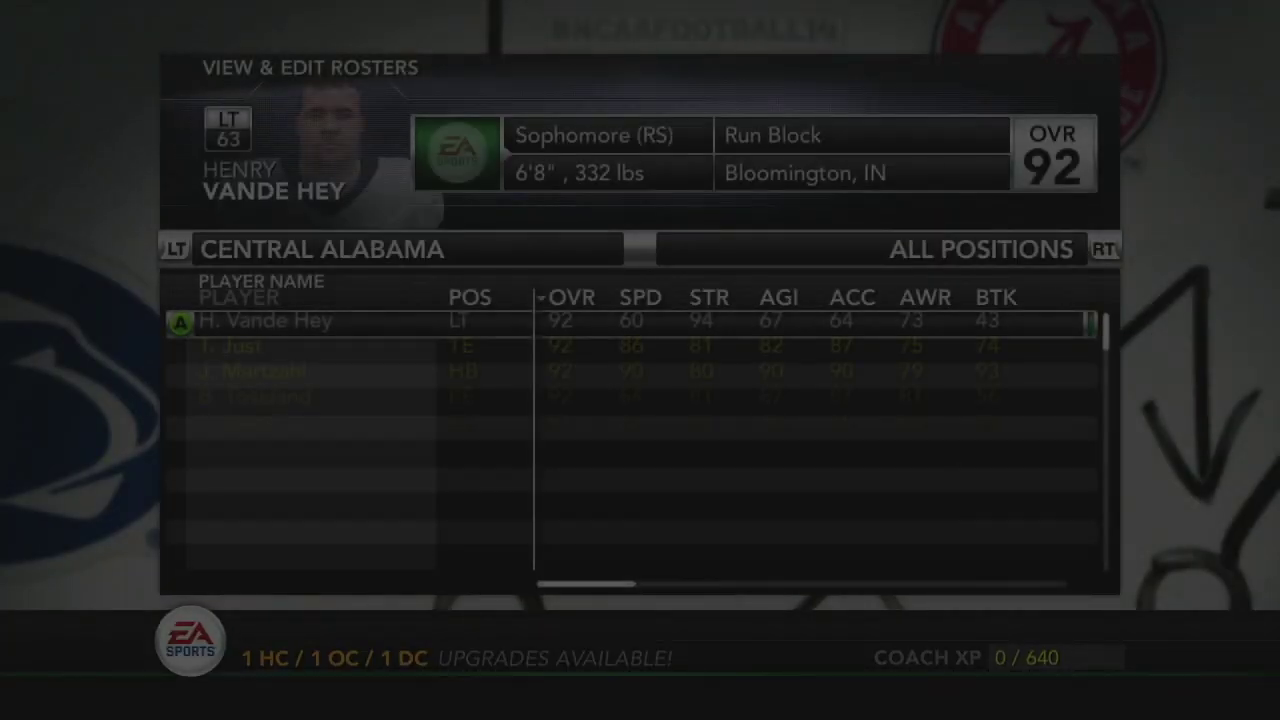
key(Escape)
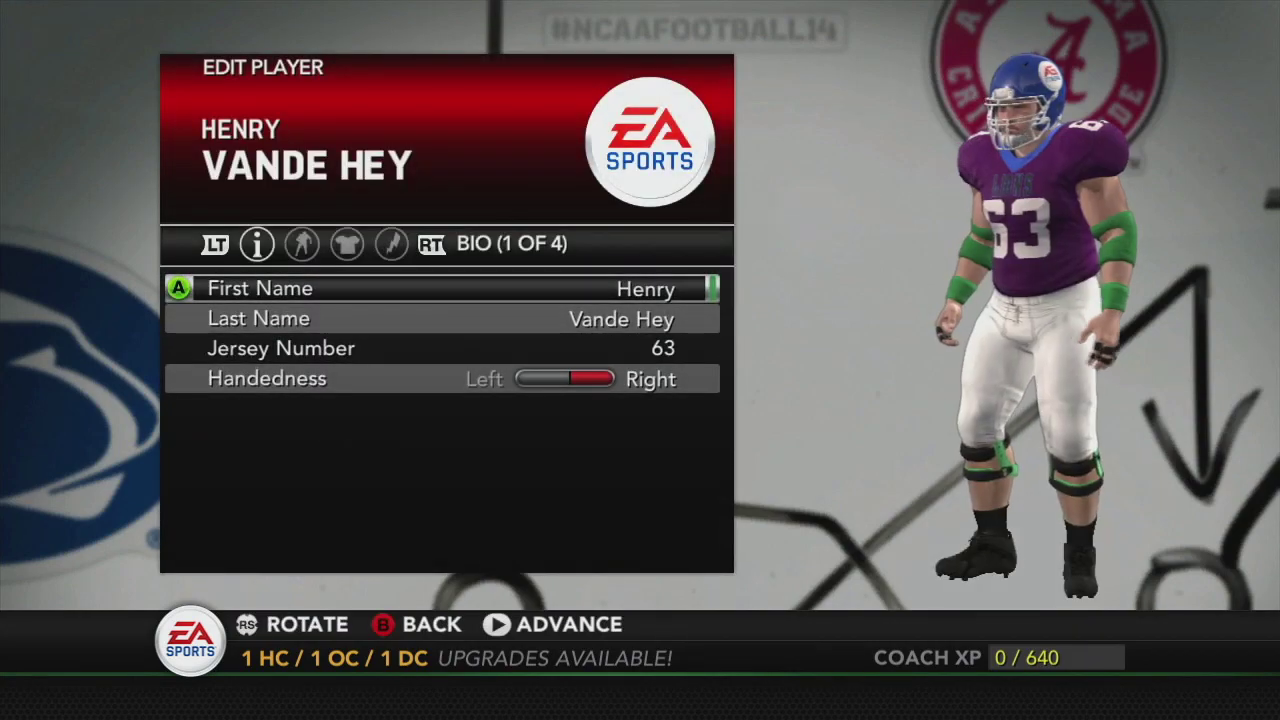
Examine the left tackle's helmet and uniform across the Bio and Appearance pages of the player editor.
key(Page_Down)
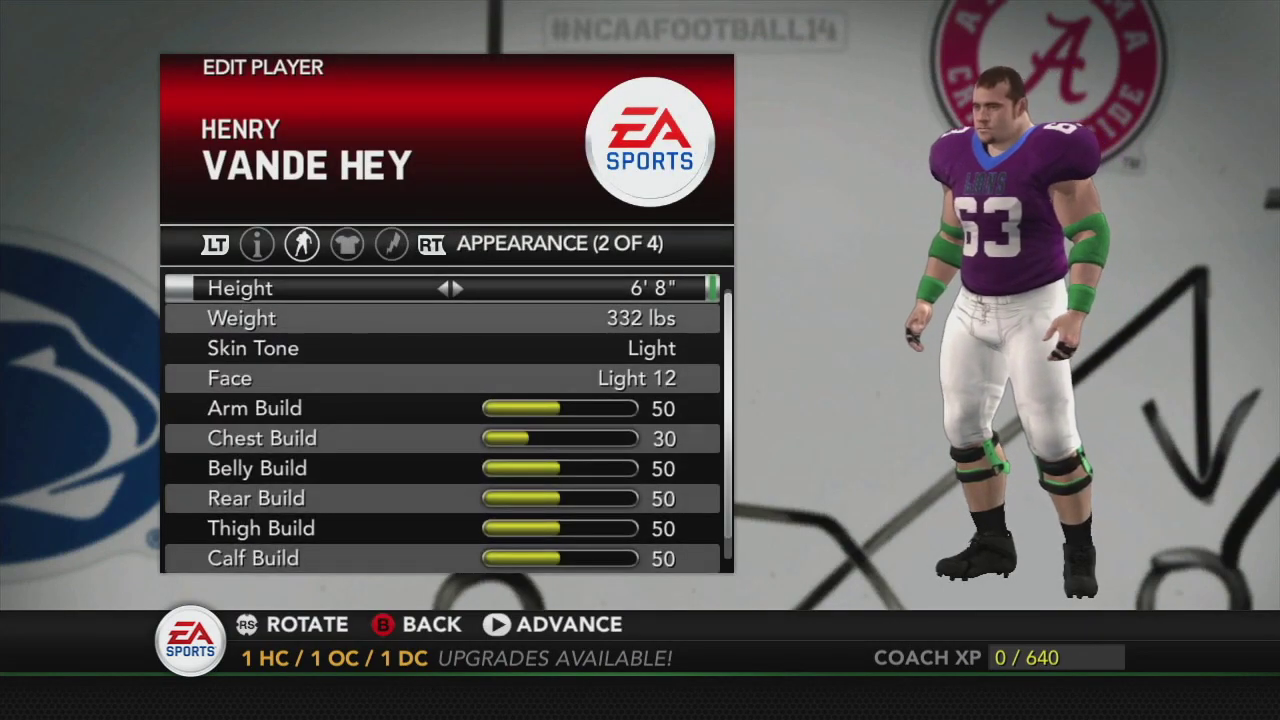
key(Page_Up)
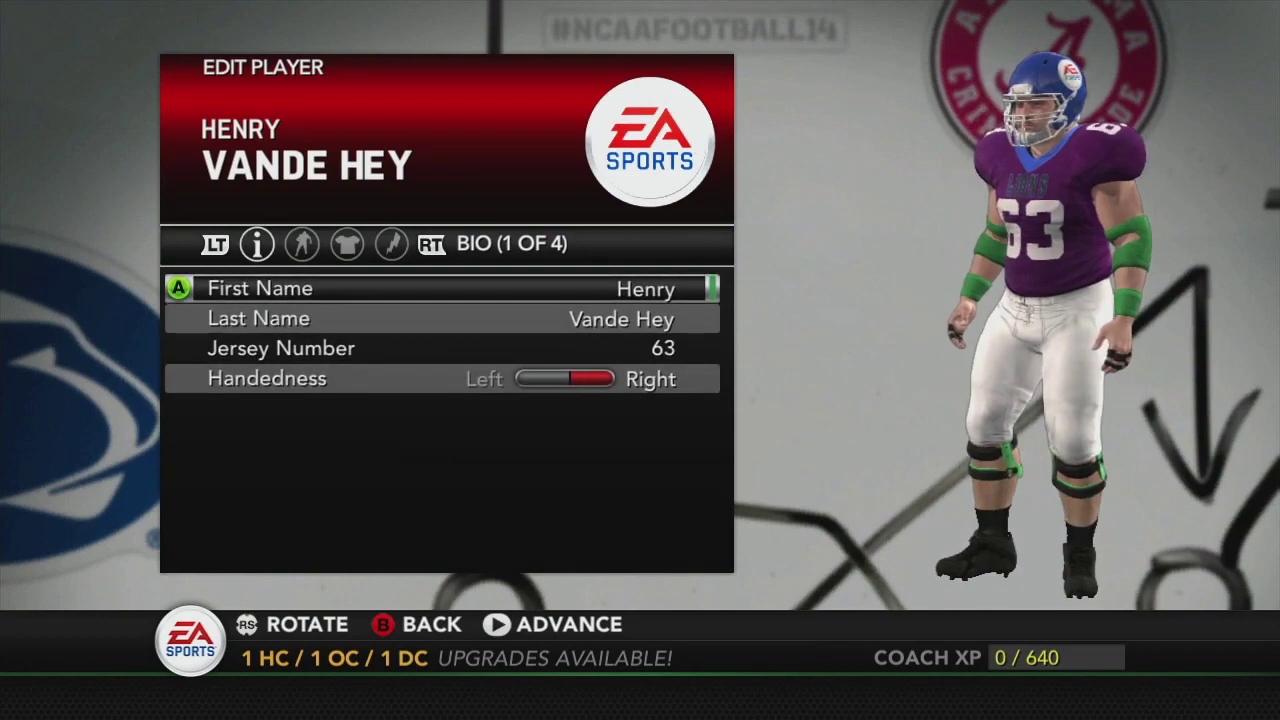
key(Page_Down)
key(Page_Up)
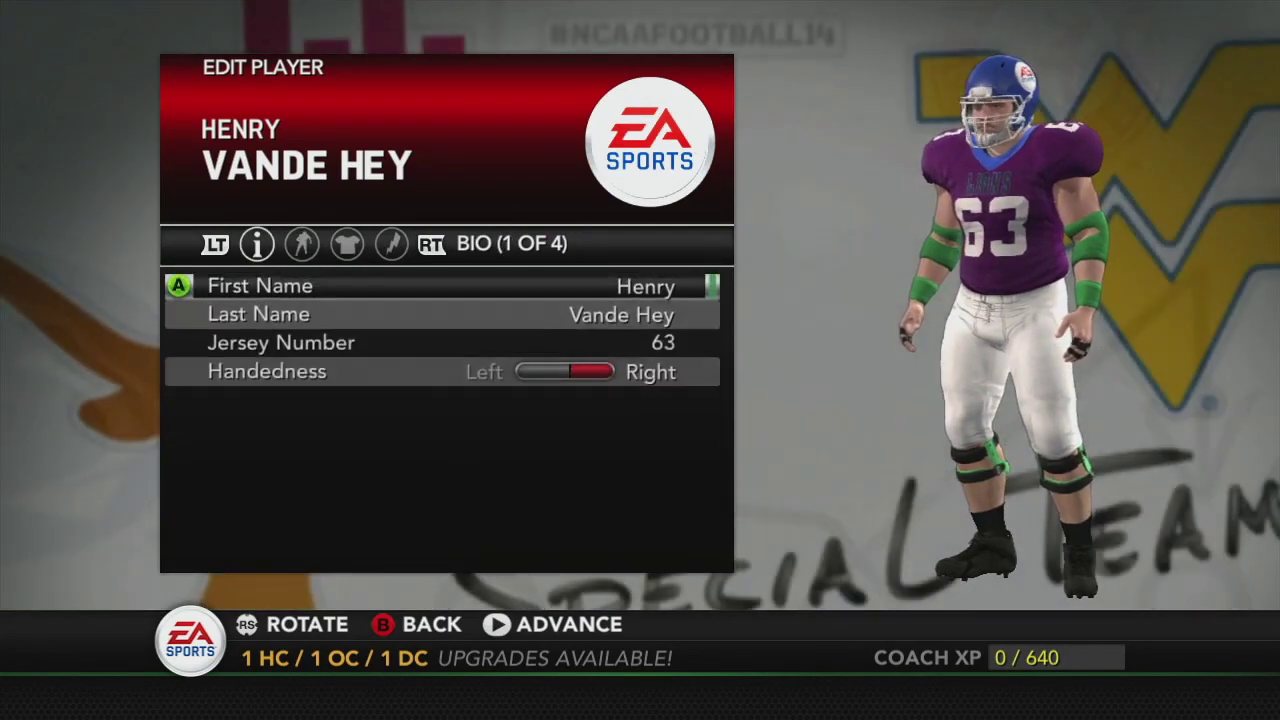